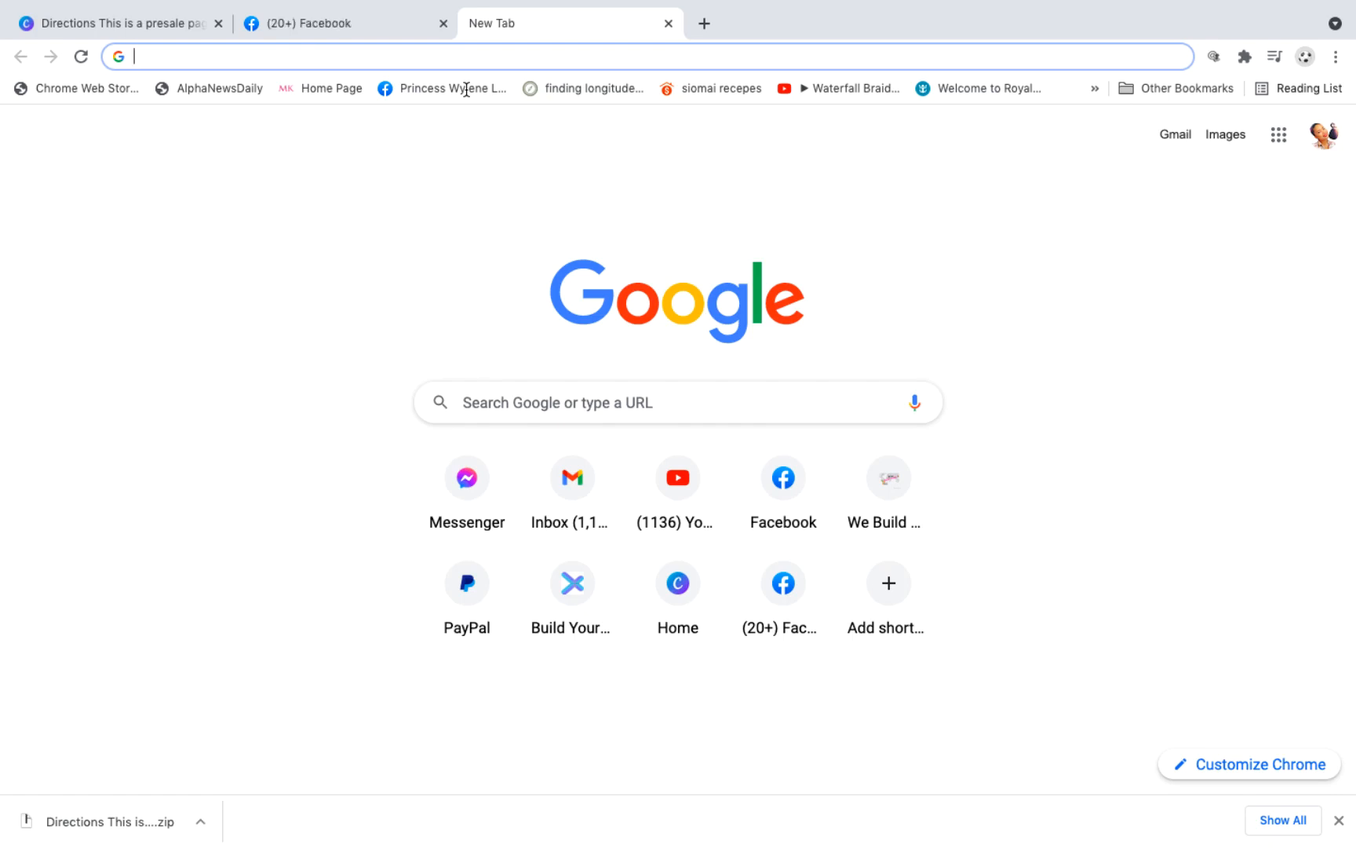
Step: Open the Gmail inbox by going to gmail.com in the new browser tab
{"action": "type", "text": "gmial"}
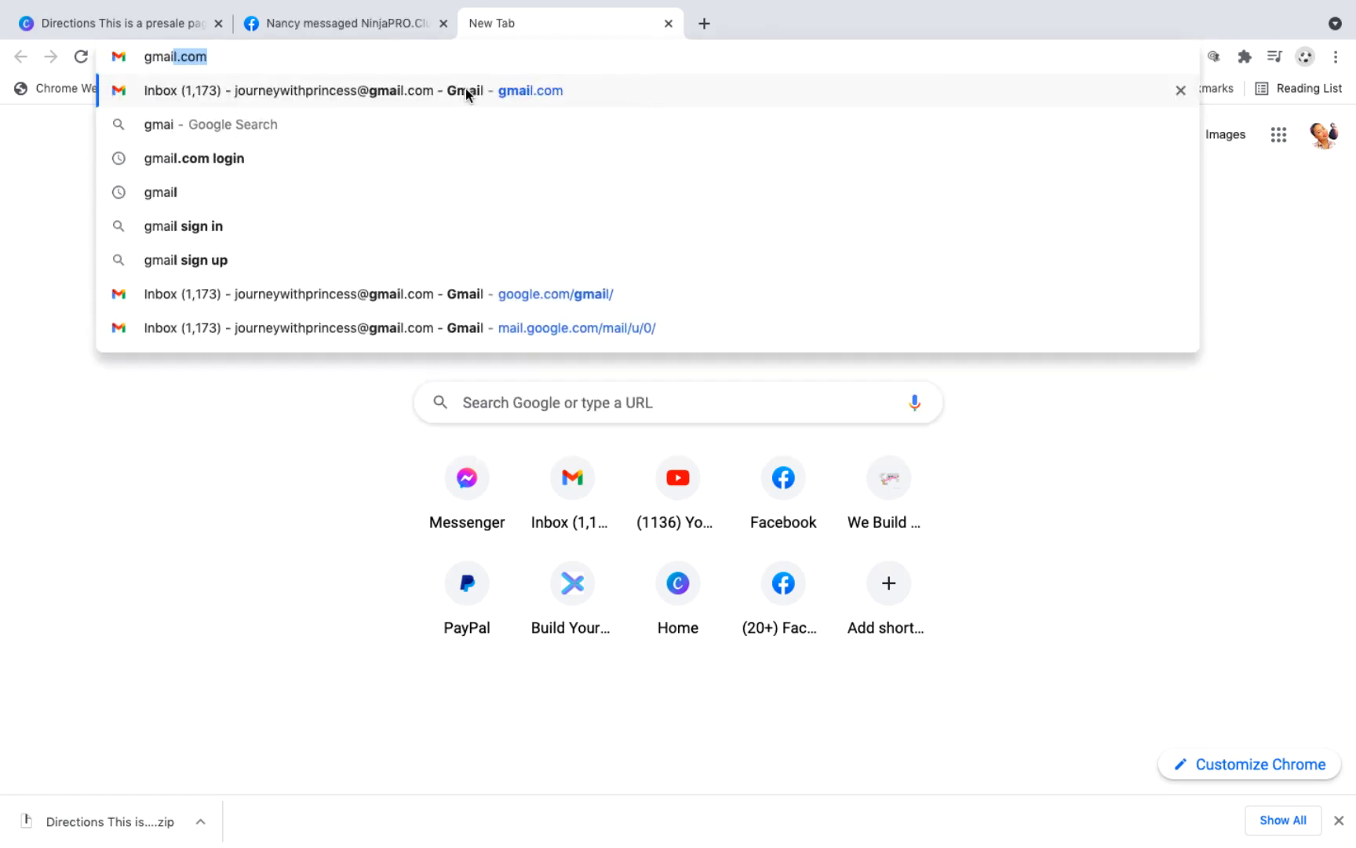
{"action": "key", "text": "Return"}
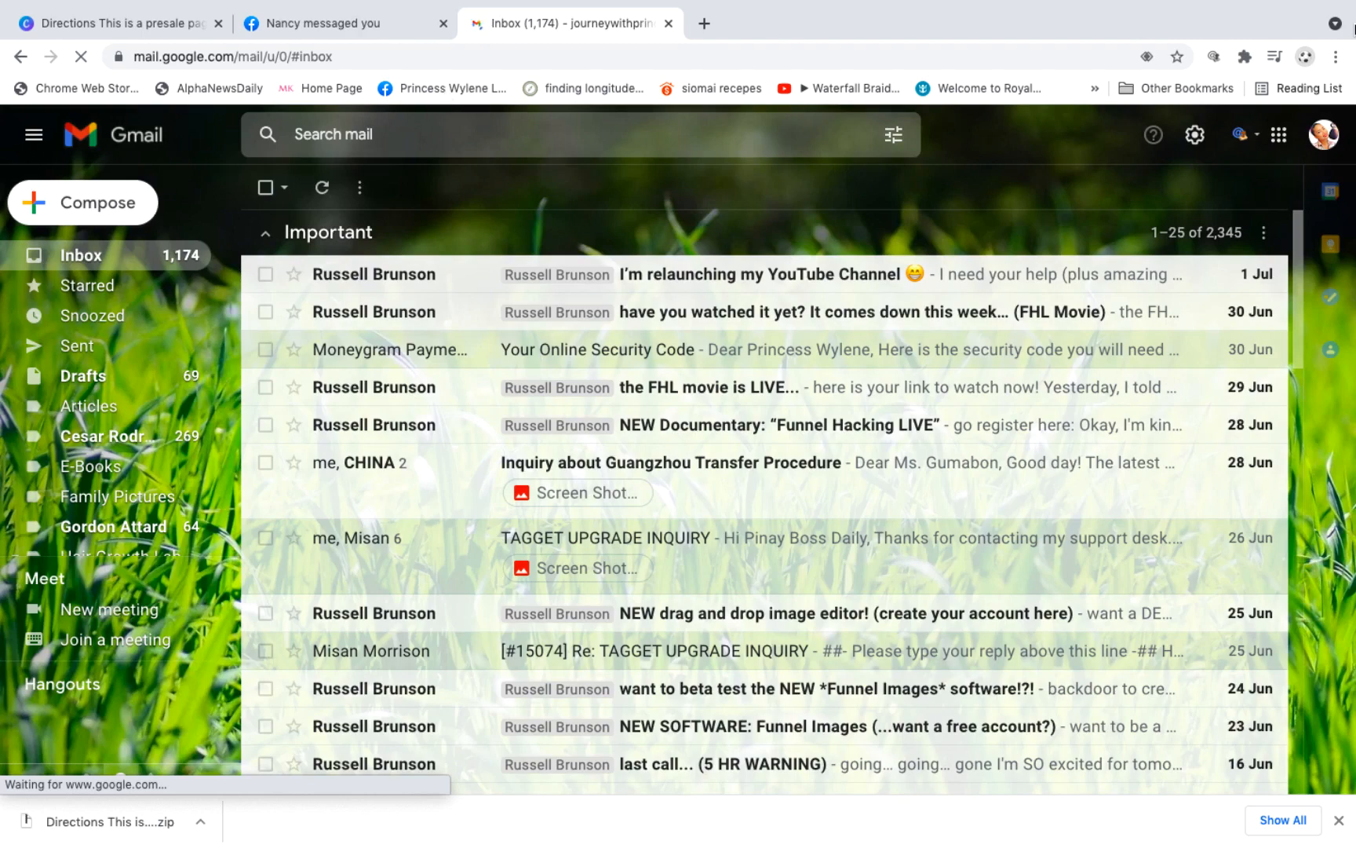
Step: Go to Google Forms from the Google apps and open the recent Event Registration form titled Funnel Builder Academy
{"action": "left_click", "coordinate": [1279, 136]}
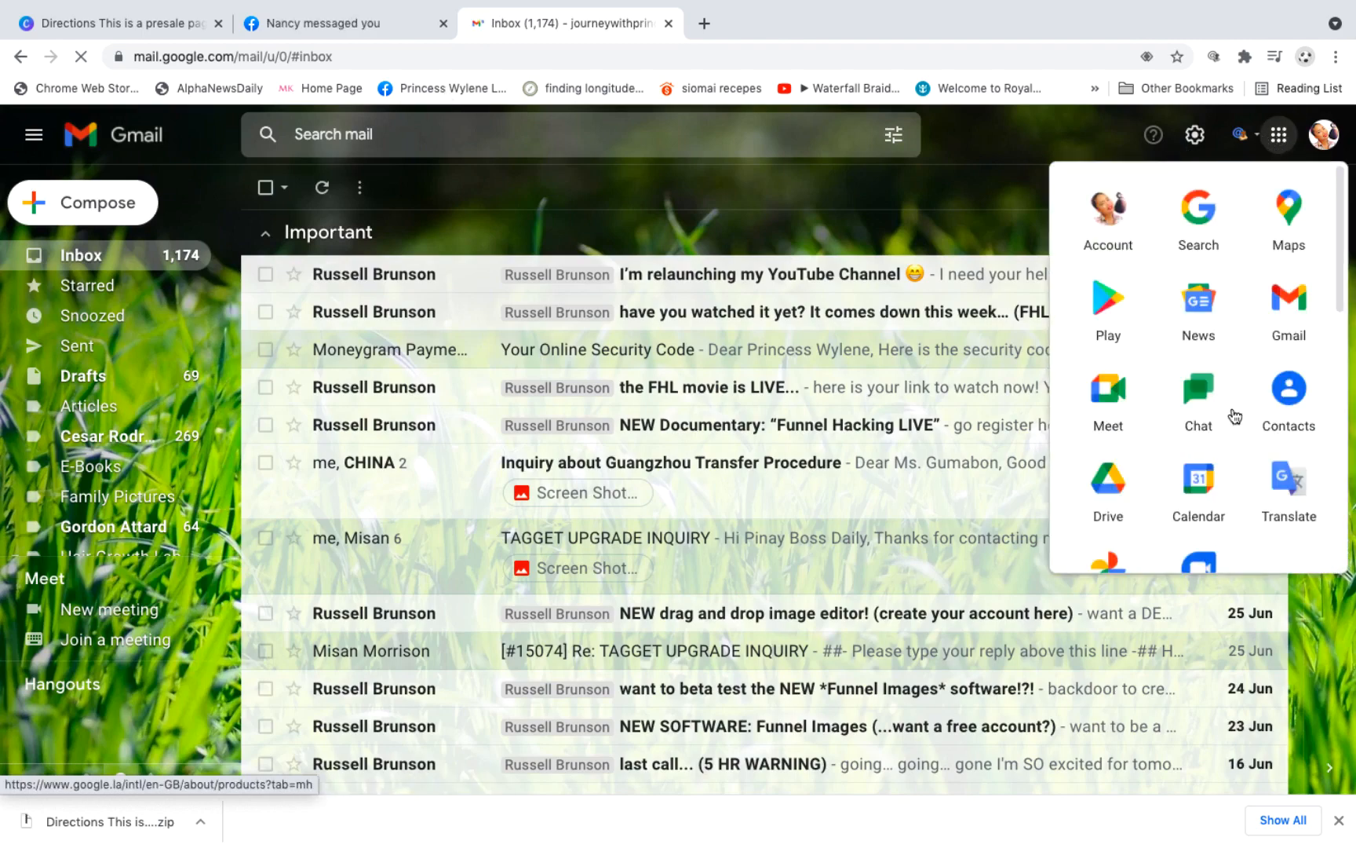
{"action": "scroll", "coordinate": [1235, 416], "scroll_direction": "down", "scroll_amount": 10}
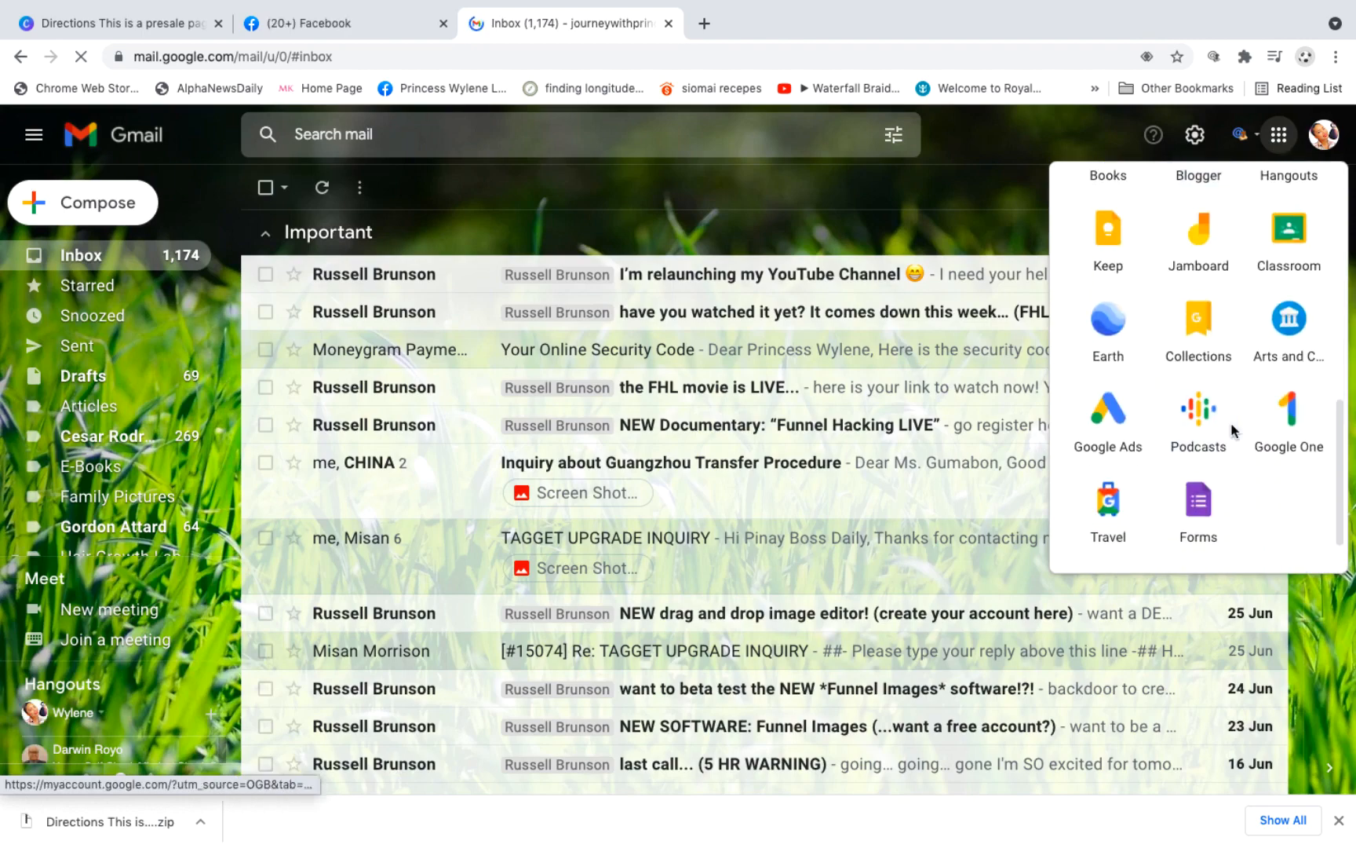
{"action": "left_click", "coordinate": [1198, 505]}
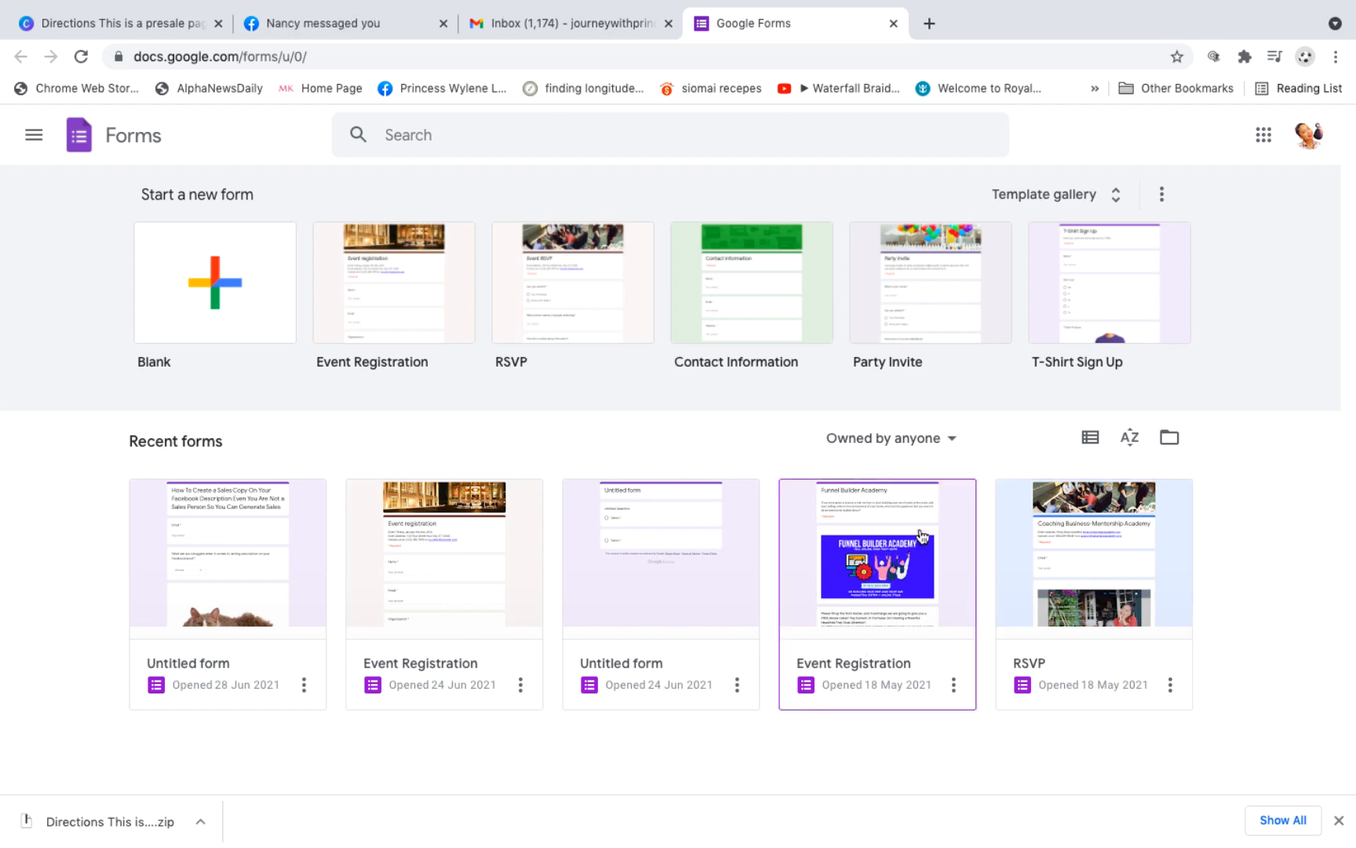
{"action": "left_click", "coordinate": [880, 580]}
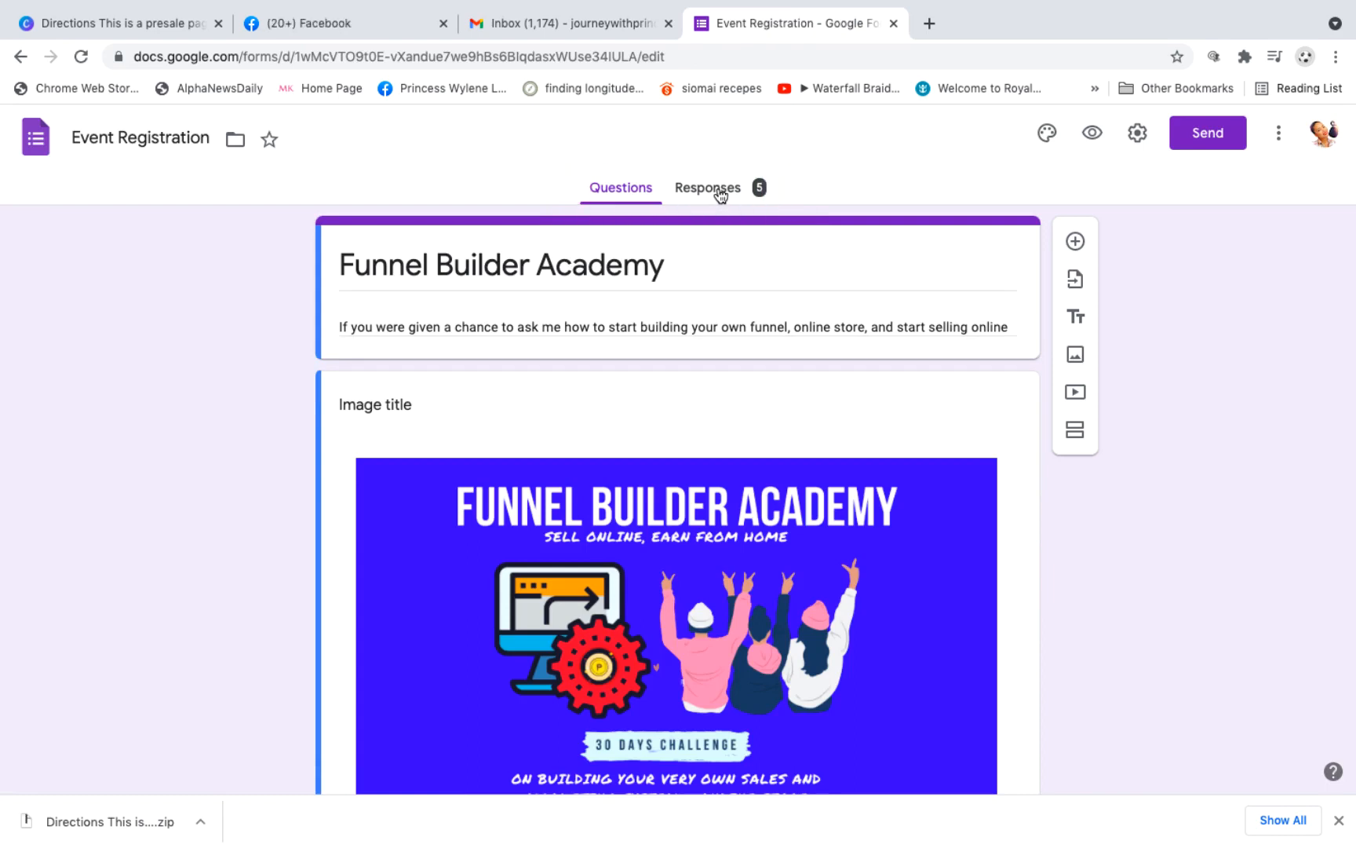
Step: Examine the form's response summary, covering the names, emails, mobile numbers, companies and answers about funnel building
{"action": "left_click", "coordinate": [720, 196]}
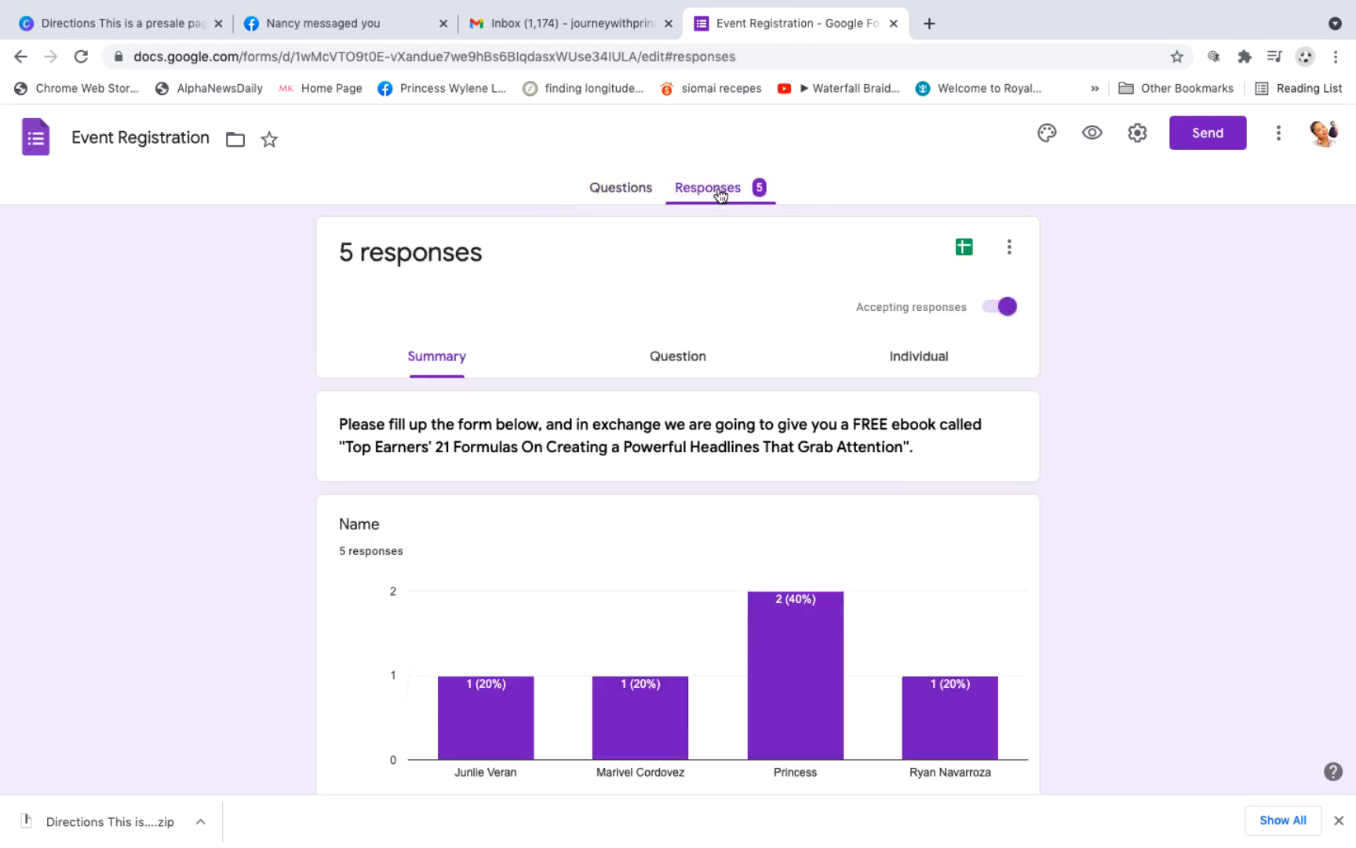
{"action": "scroll", "coordinate": [701, 383], "scroll_direction": "down", "scroll_amount": 5}
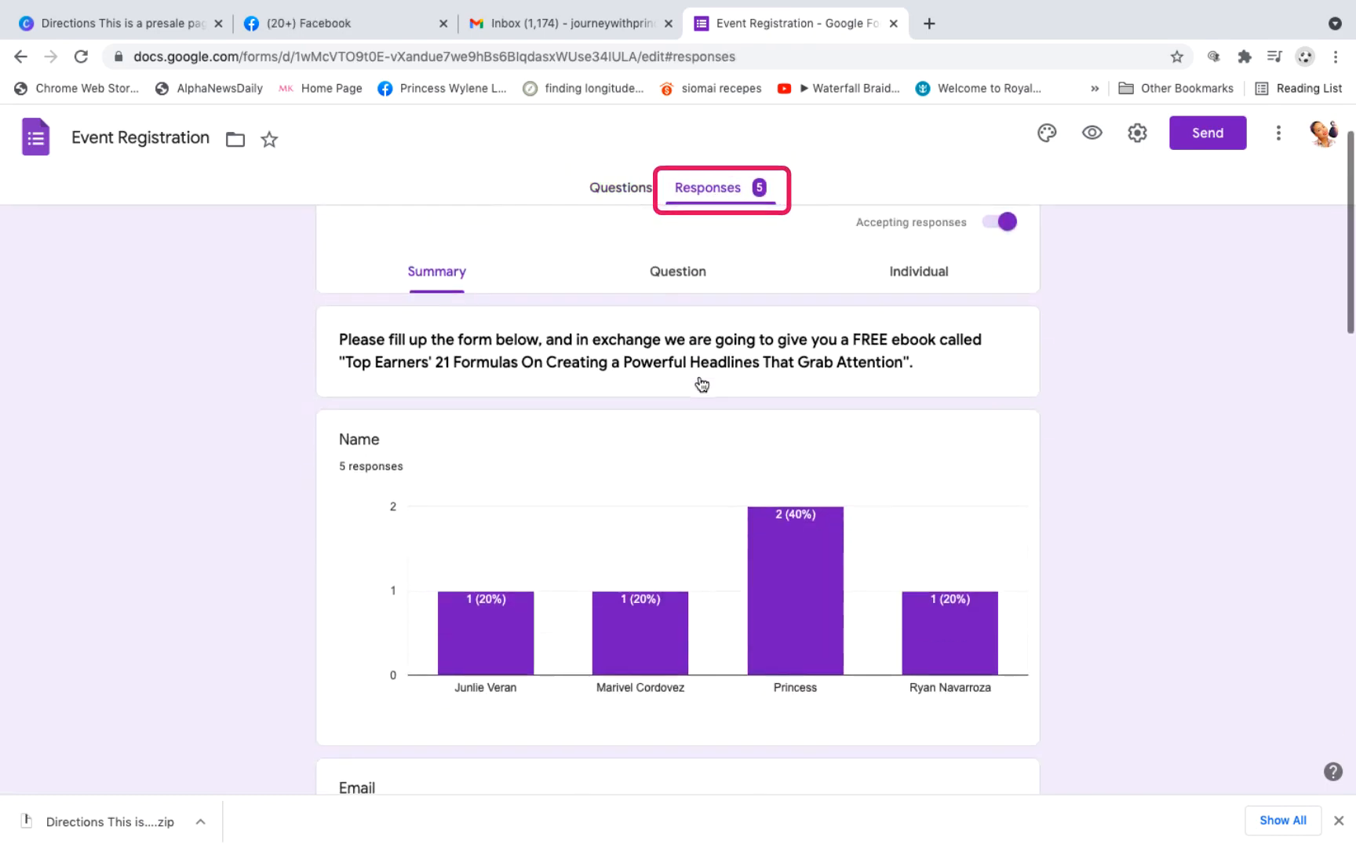
{"action": "scroll", "coordinate": [701, 383], "scroll_direction": "down", "scroll_amount": 4}
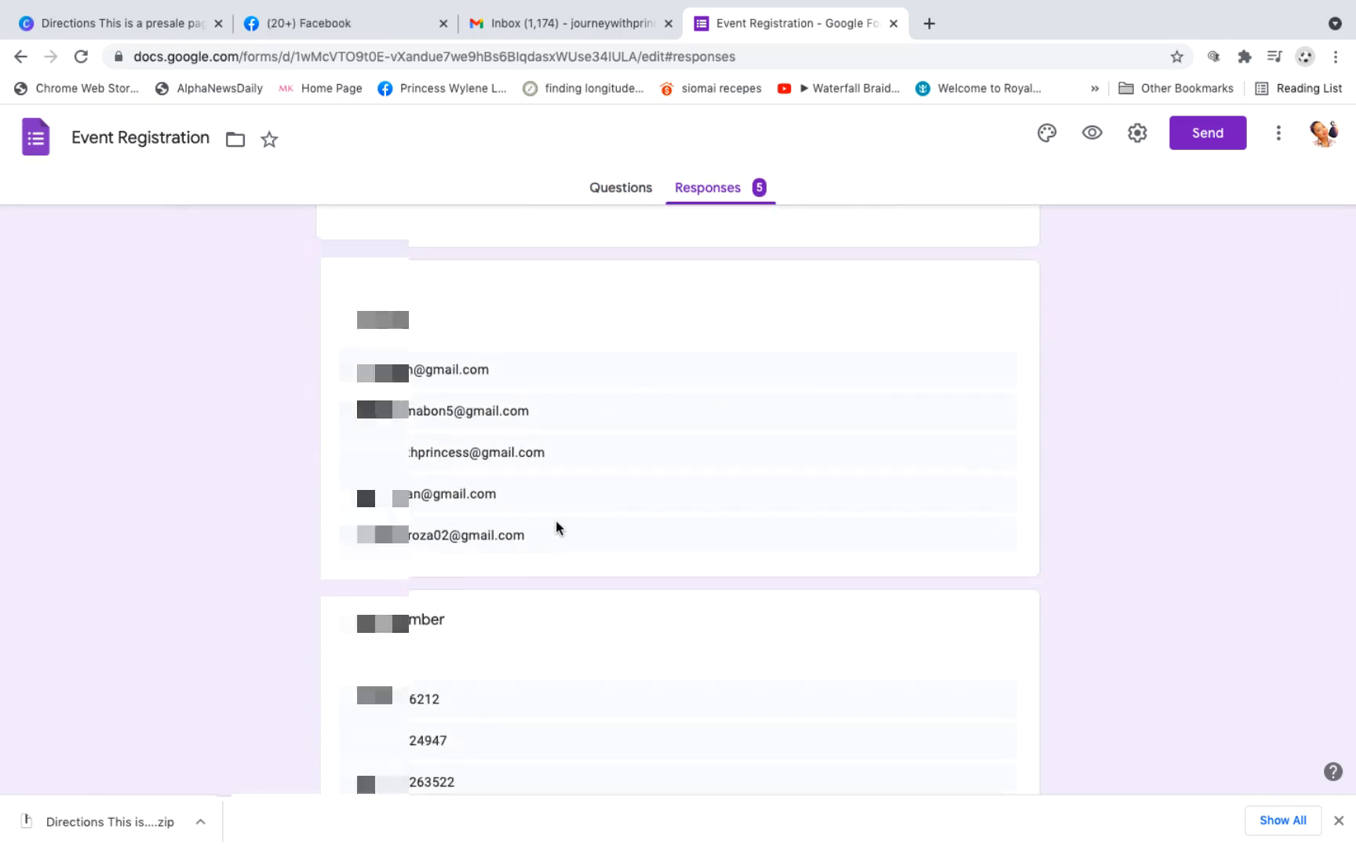
{"action": "scroll", "coordinate": [555, 527], "scroll_direction": "down", "scroll_amount": 3}
{"action": "scroll", "coordinate": [556, 525], "scroll_direction": "down", "scroll_amount": 4}
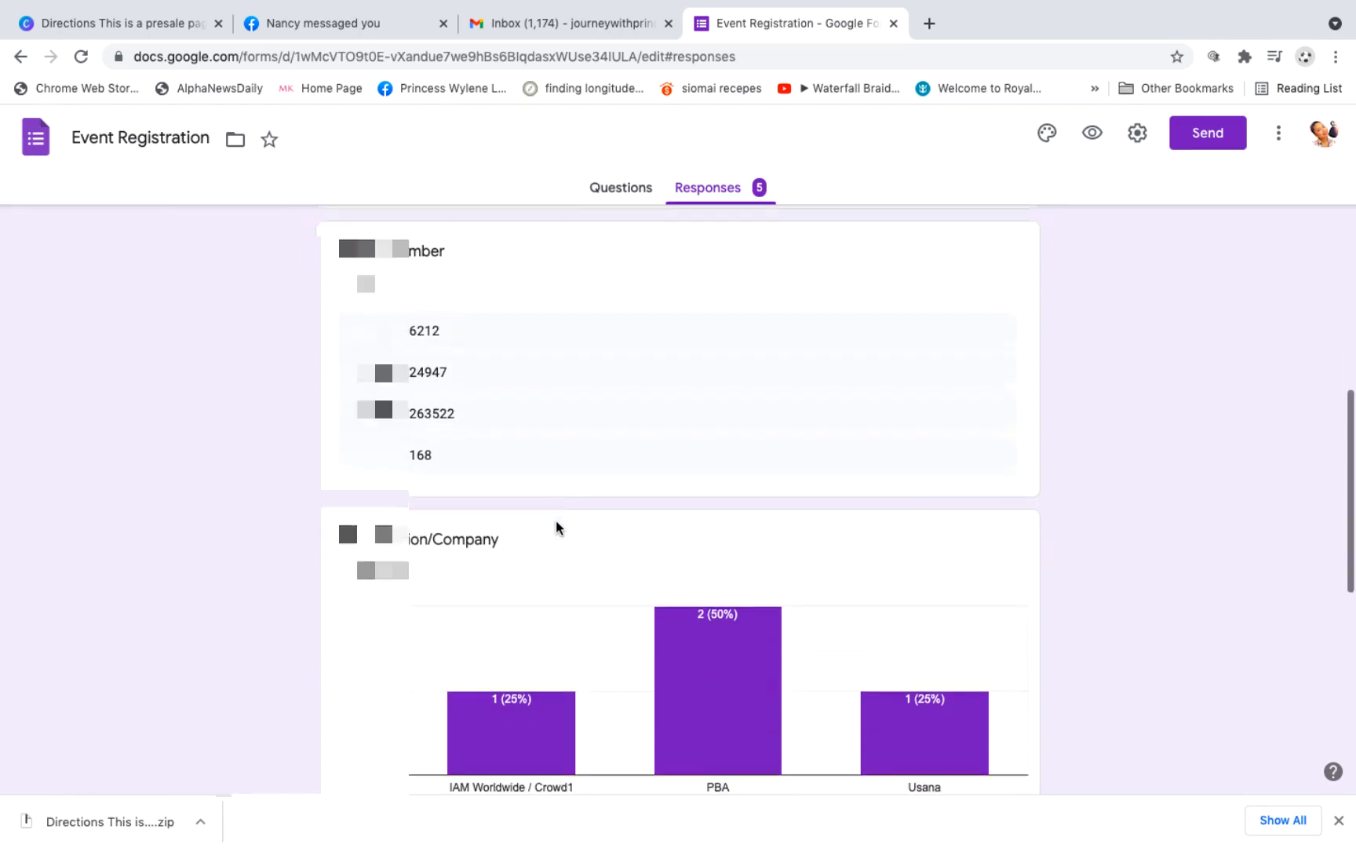
{"action": "scroll", "coordinate": [555, 525], "scroll_direction": "up", "scroll_amount": 4}
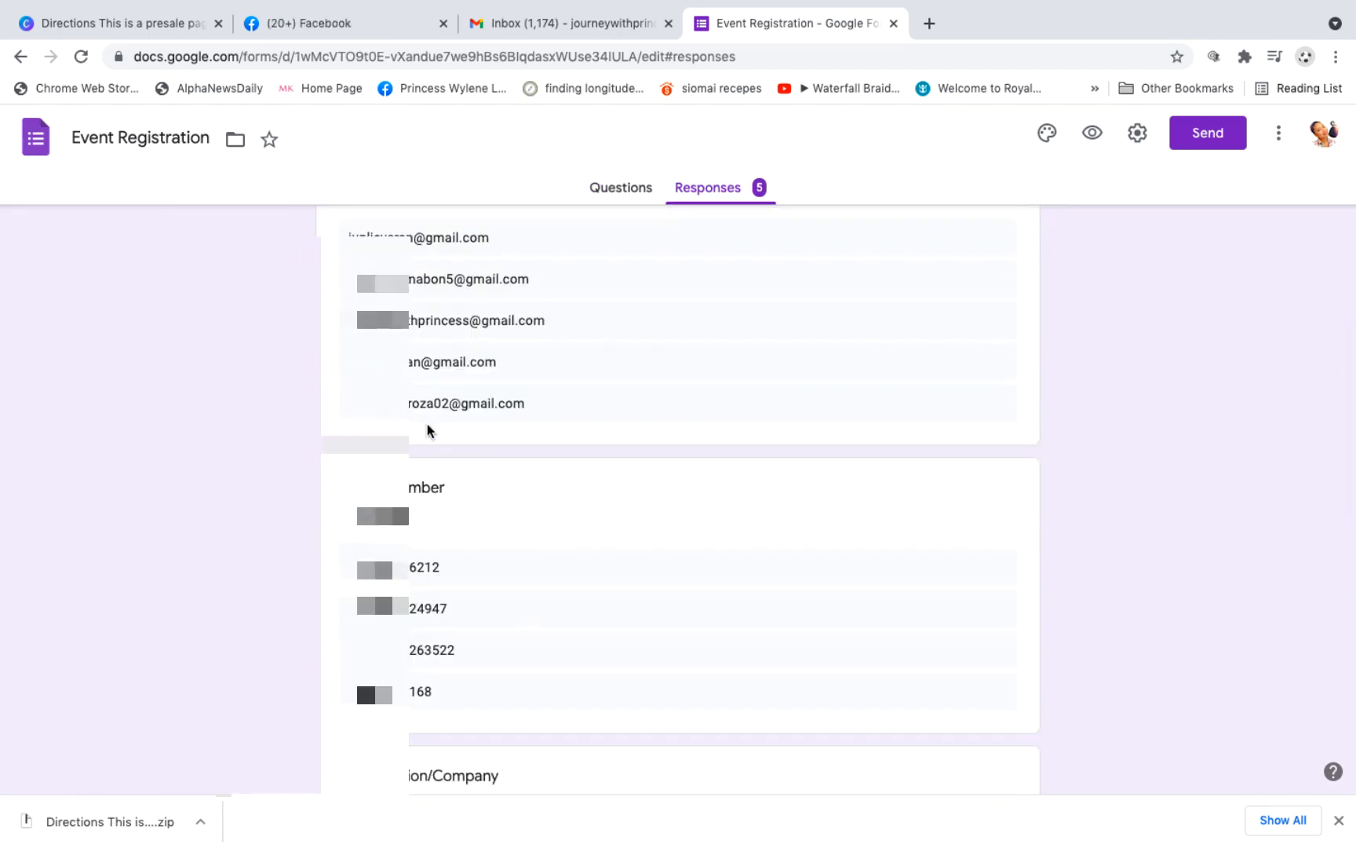
{"action": "scroll", "coordinate": [622, 396], "scroll_direction": "up", "scroll_amount": 4}
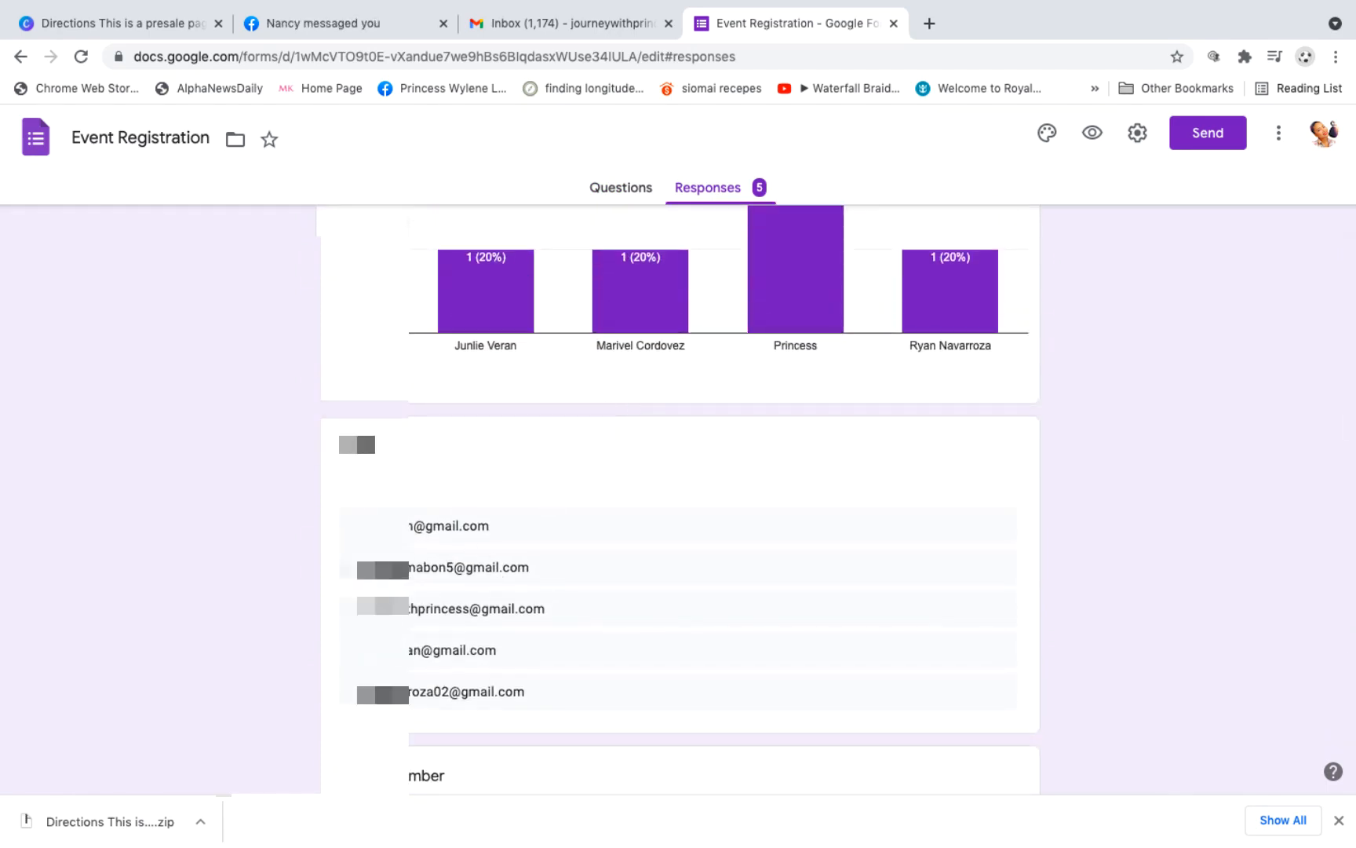
{"action": "scroll", "coordinate": [500, 587], "scroll_direction": "down", "scroll_amount": 4}
{"action": "scroll", "coordinate": [377, 760], "scroll_direction": "down", "scroll_amount": 6}
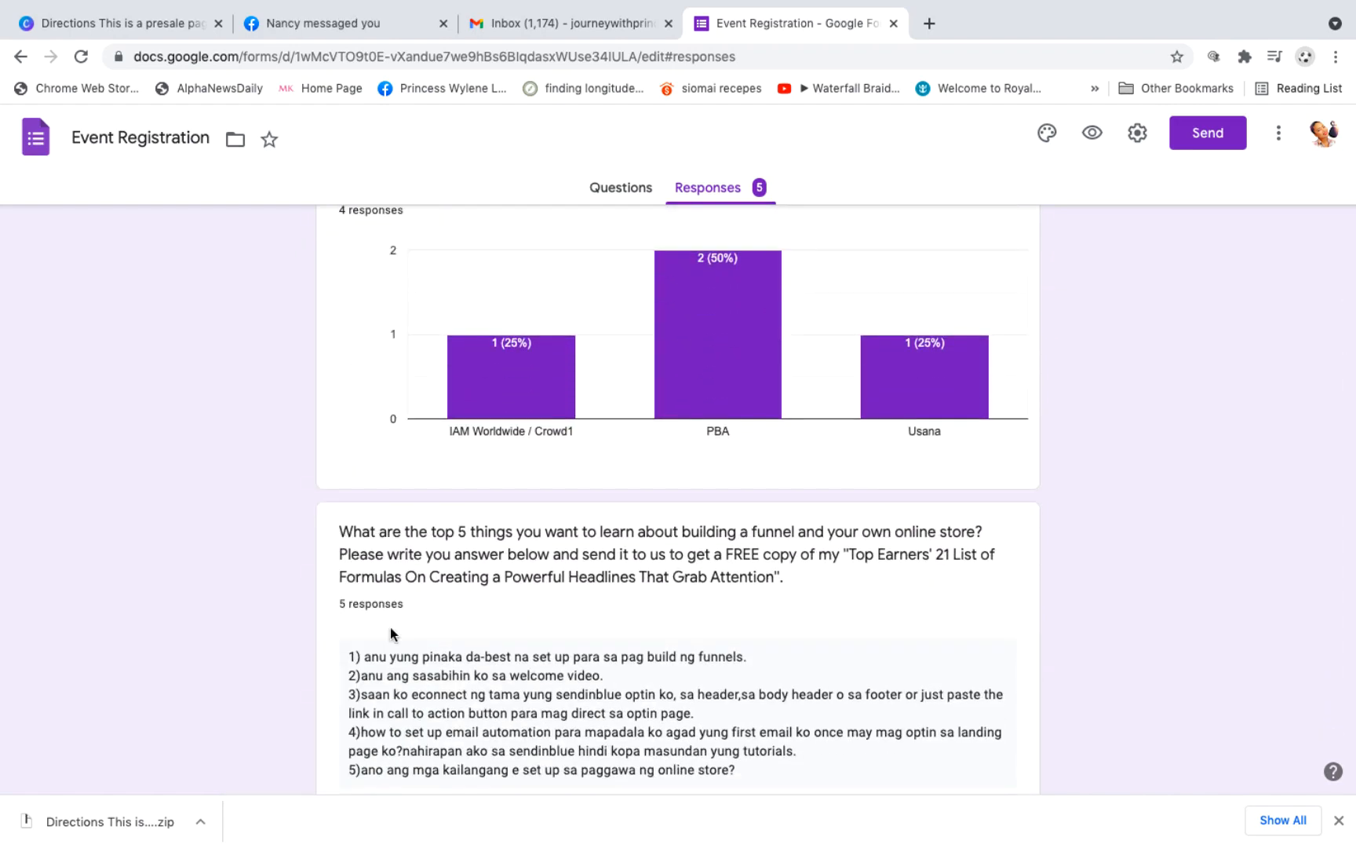
{"action": "scroll", "coordinate": [390, 627], "scroll_direction": "down", "scroll_amount": 2}
{"action": "scroll", "coordinate": [390, 628], "scroll_direction": "down", "scroll_amount": 1}
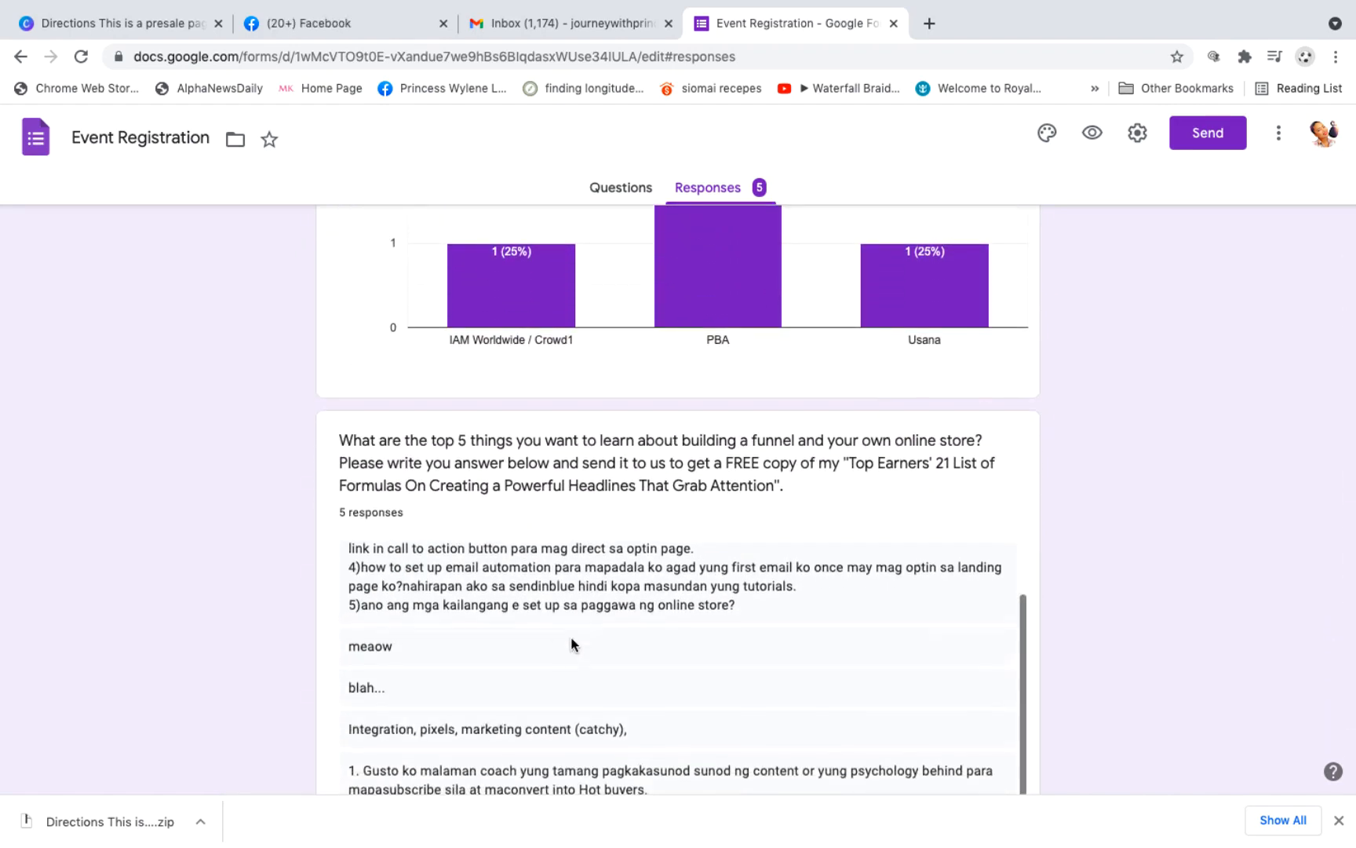
{"action": "scroll", "coordinate": [571, 639], "scroll_direction": "down", "scroll_amount": 2}
{"action": "scroll", "coordinate": [1009, 514], "scroll_direction": "down", "scroll_amount": 3}
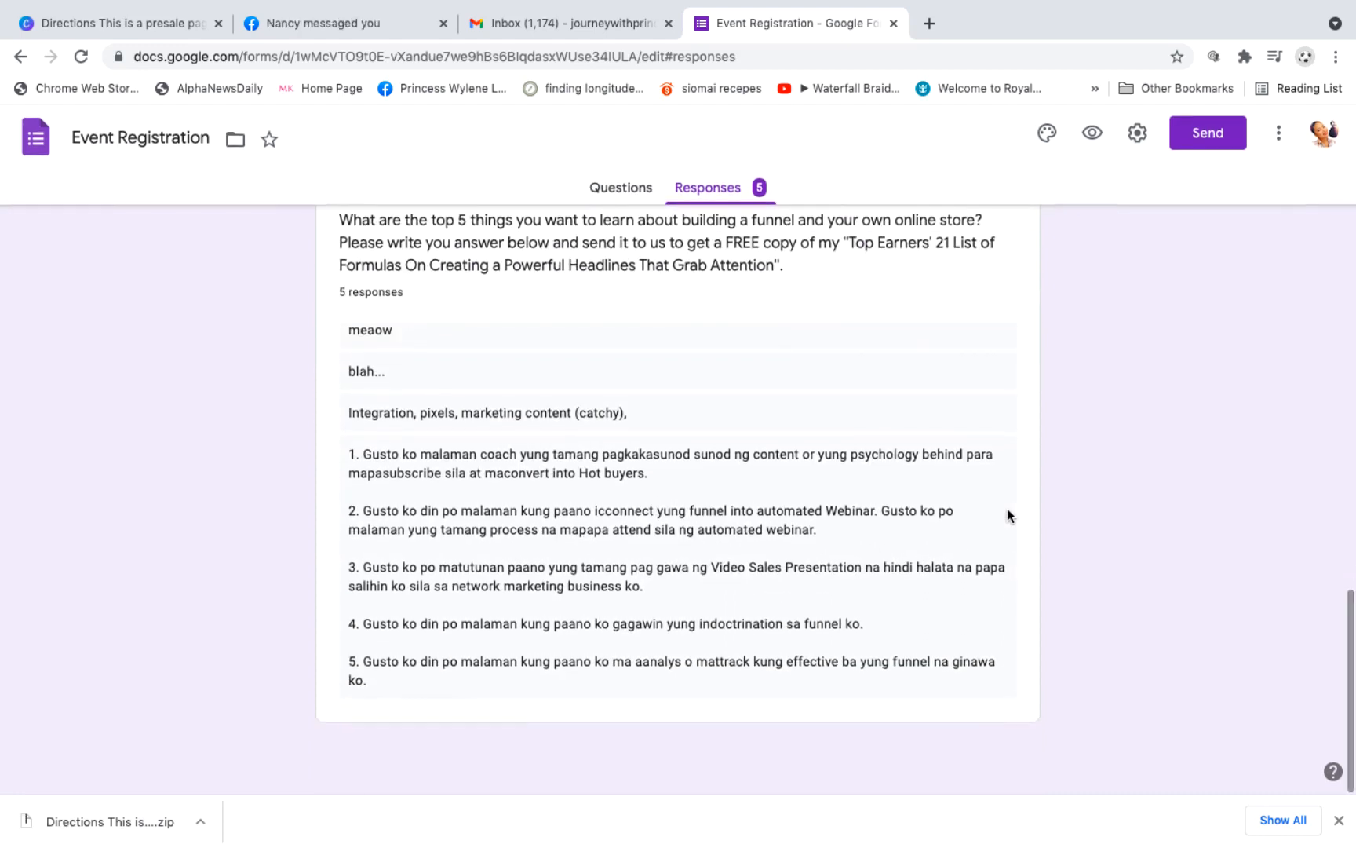
{"action": "scroll", "coordinate": [777, 645], "scroll_direction": "down", "scroll_amount": 10}
{"action": "scroll", "coordinate": [777, 649], "scroll_direction": "up", "scroll_amount": 6}
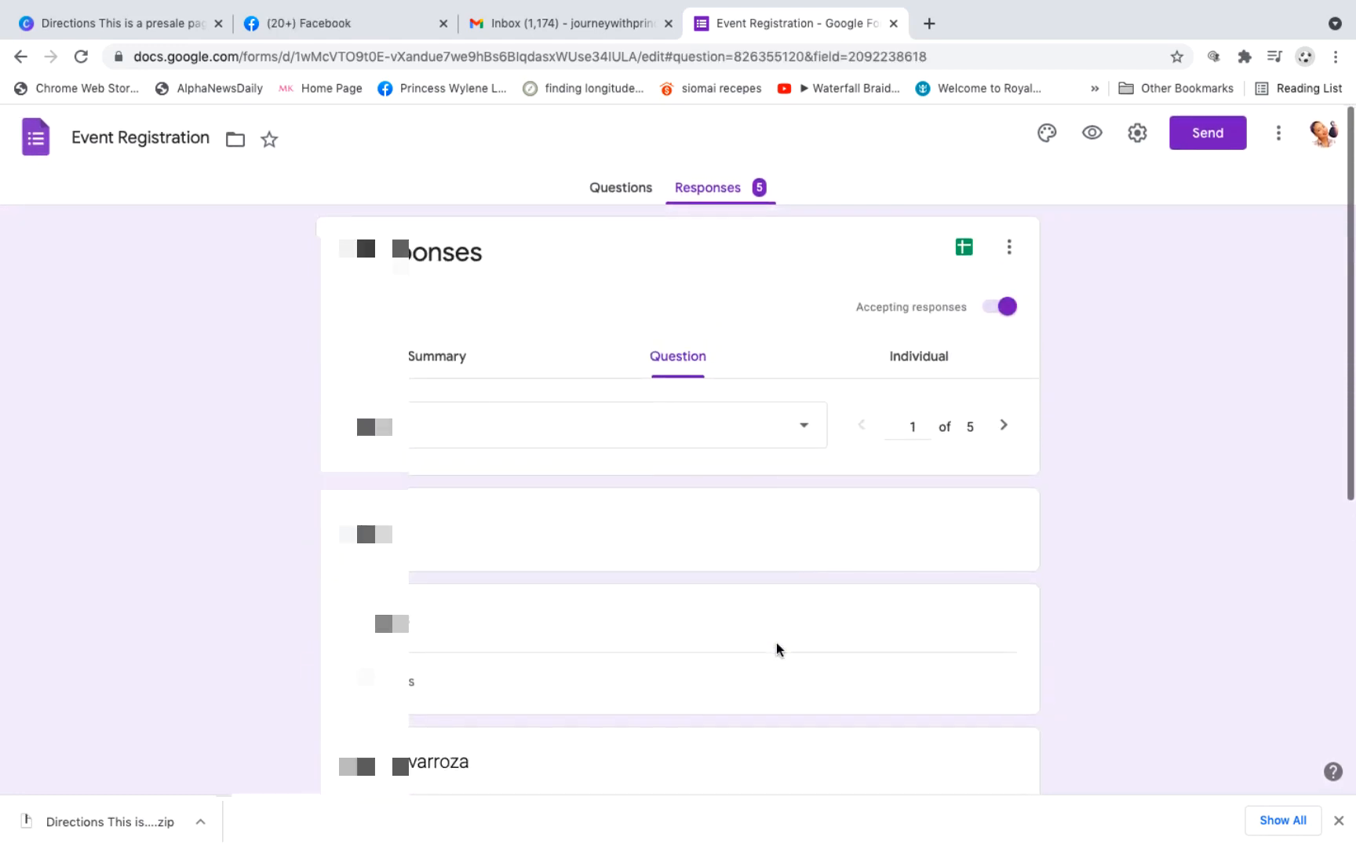
Step: Show the responses individually and read through the first respondent's submission to its end
{"action": "left_click", "coordinate": [897, 358]}
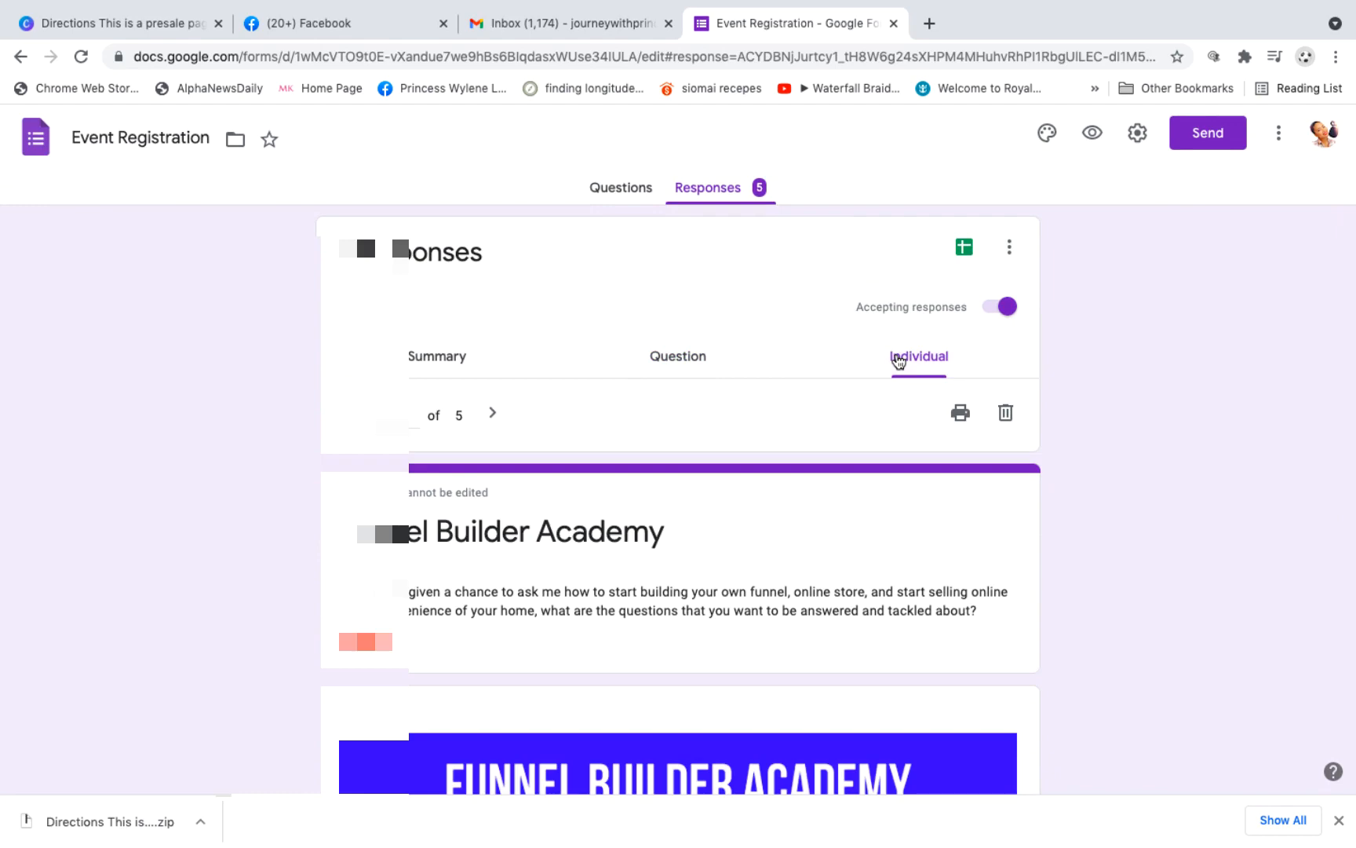
{"action": "scroll", "coordinate": [829, 567], "scroll_direction": "down", "scroll_amount": 2}
{"action": "scroll", "coordinate": [830, 567], "scroll_direction": "down", "scroll_amount": 10}
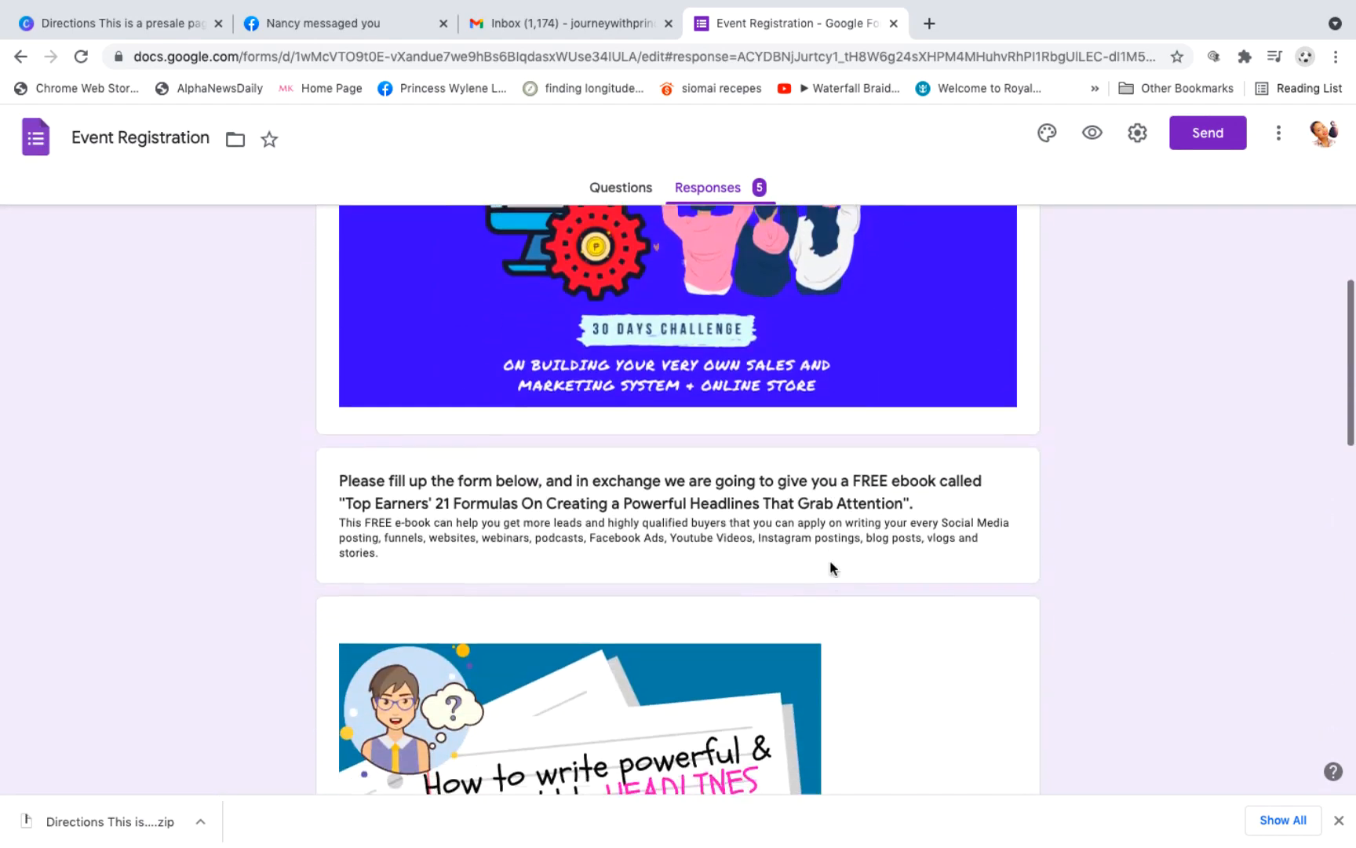
{"action": "scroll", "coordinate": [830, 568], "scroll_direction": "down", "scroll_amount": 8}
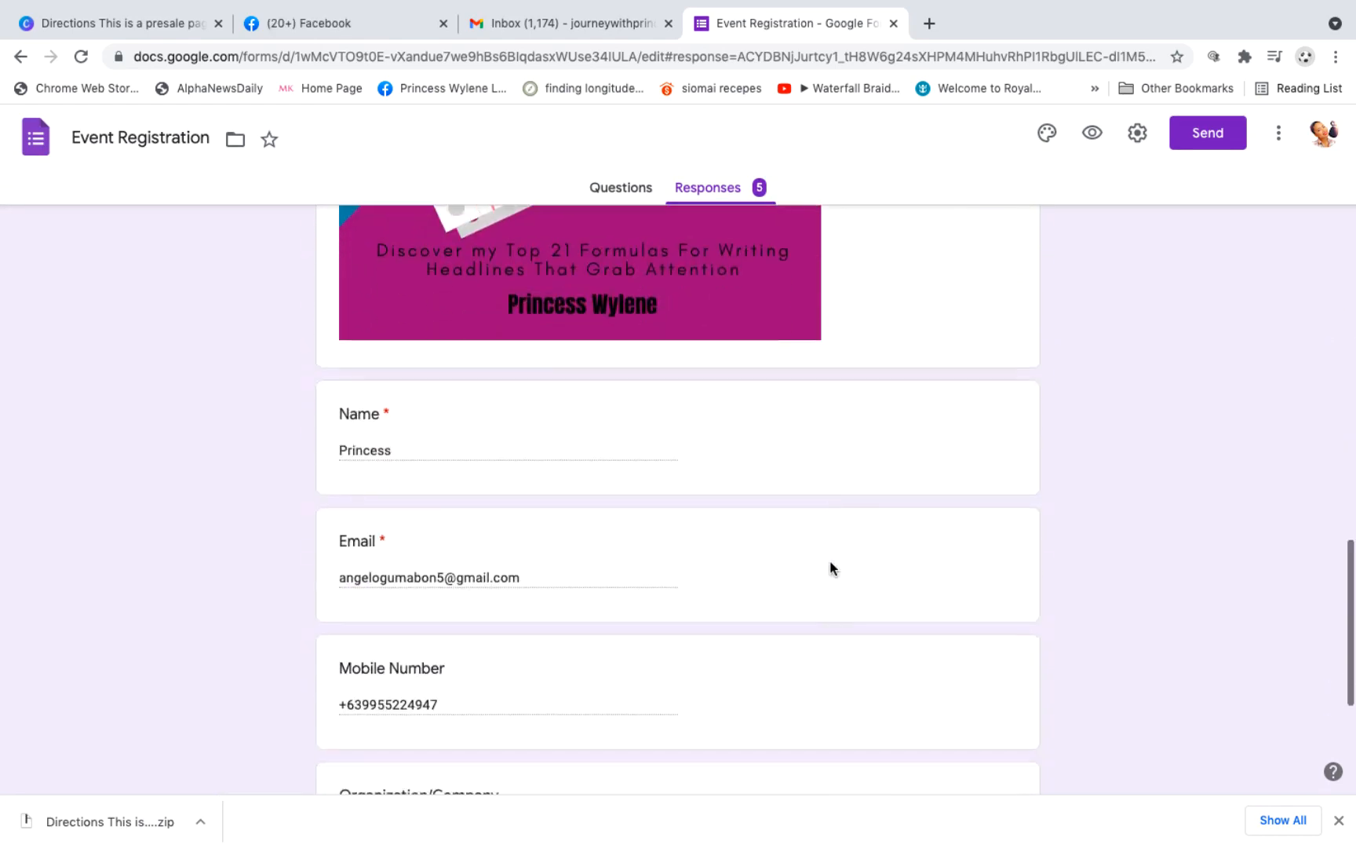
{"action": "scroll", "coordinate": [830, 560], "scroll_direction": "down", "scroll_amount": 4}
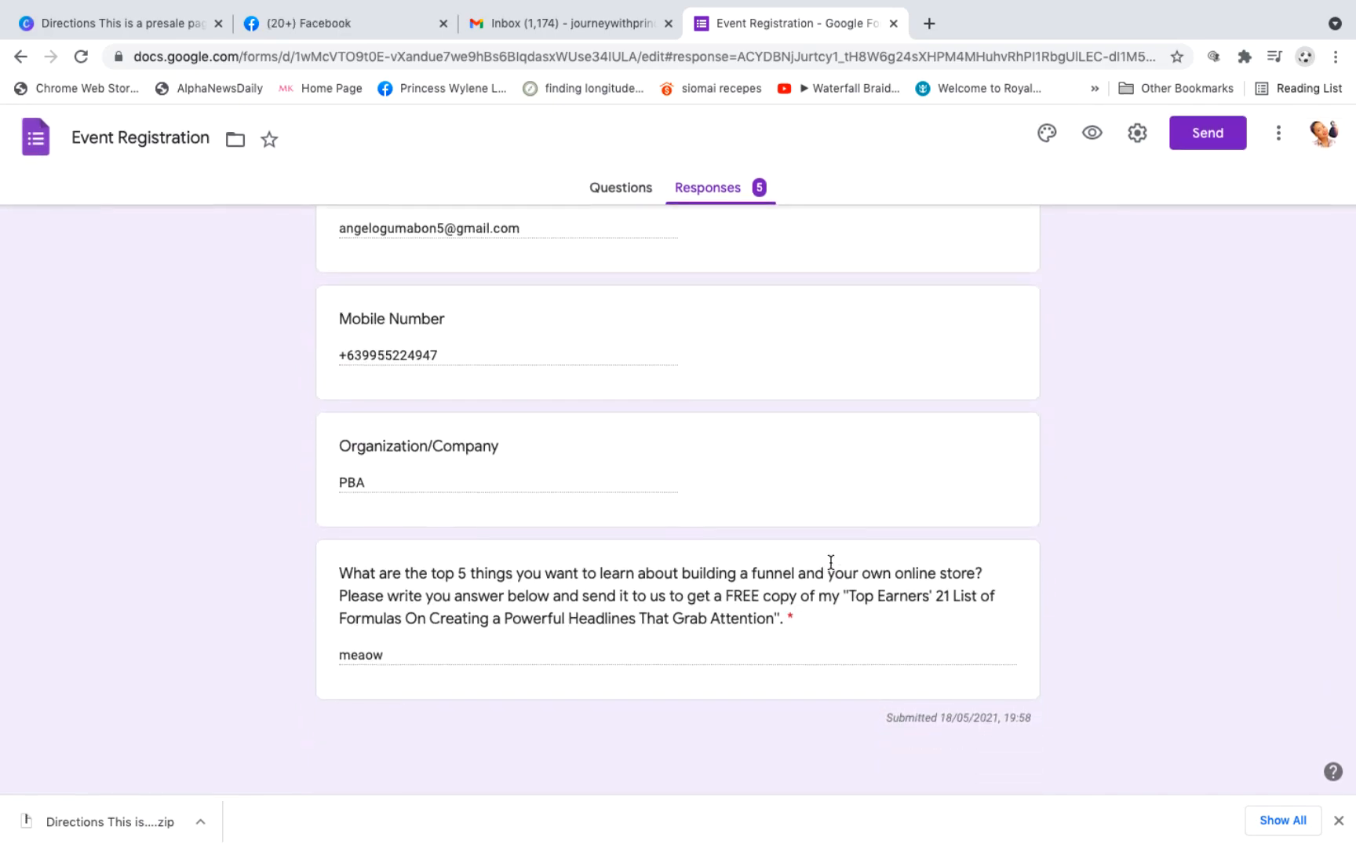
{"action": "scroll", "coordinate": [830, 562], "scroll_direction": "up", "scroll_amount": 15}
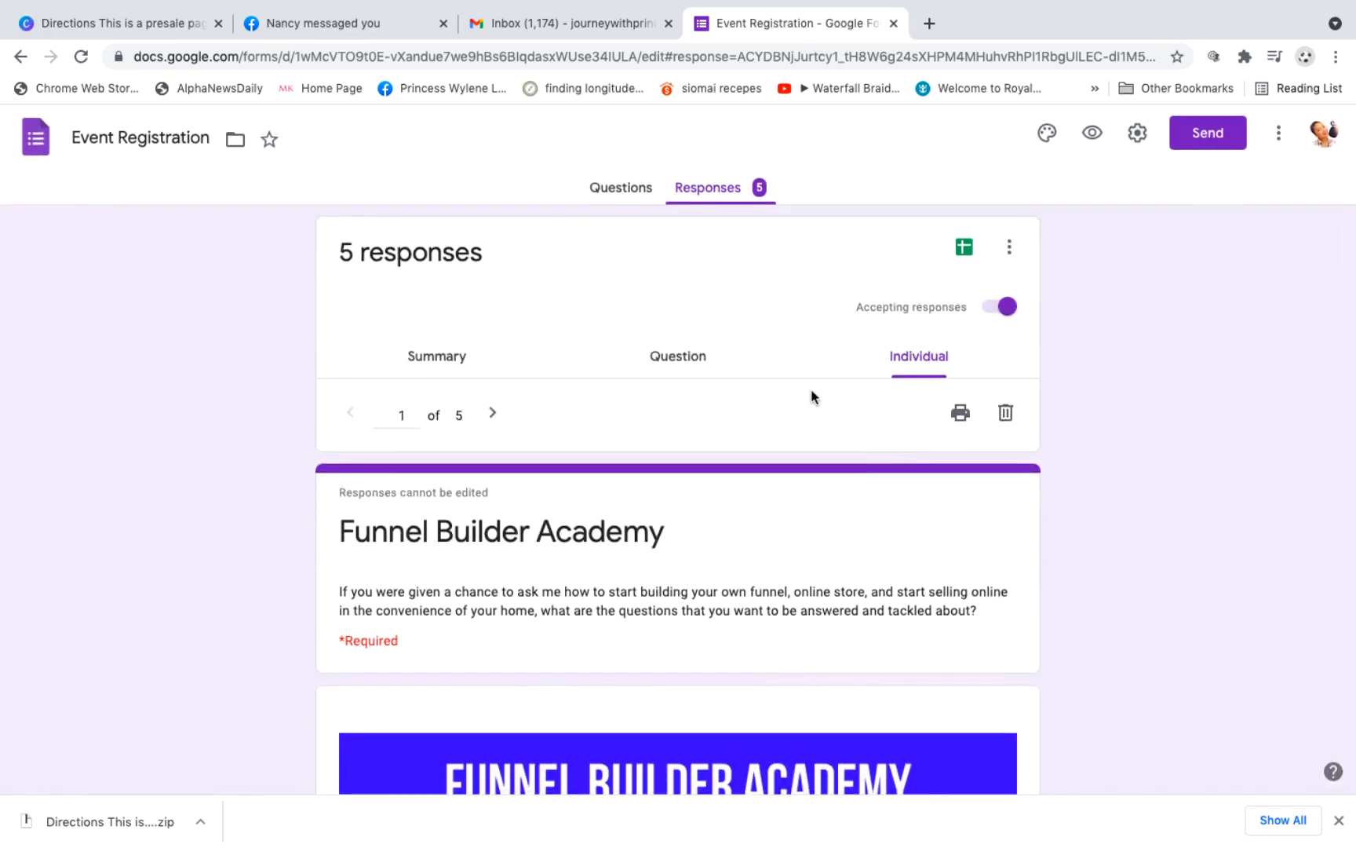
Step: Go to the second individual response and examine its contact details and answer
{"action": "left_click", "coordinate": [488, 414]}
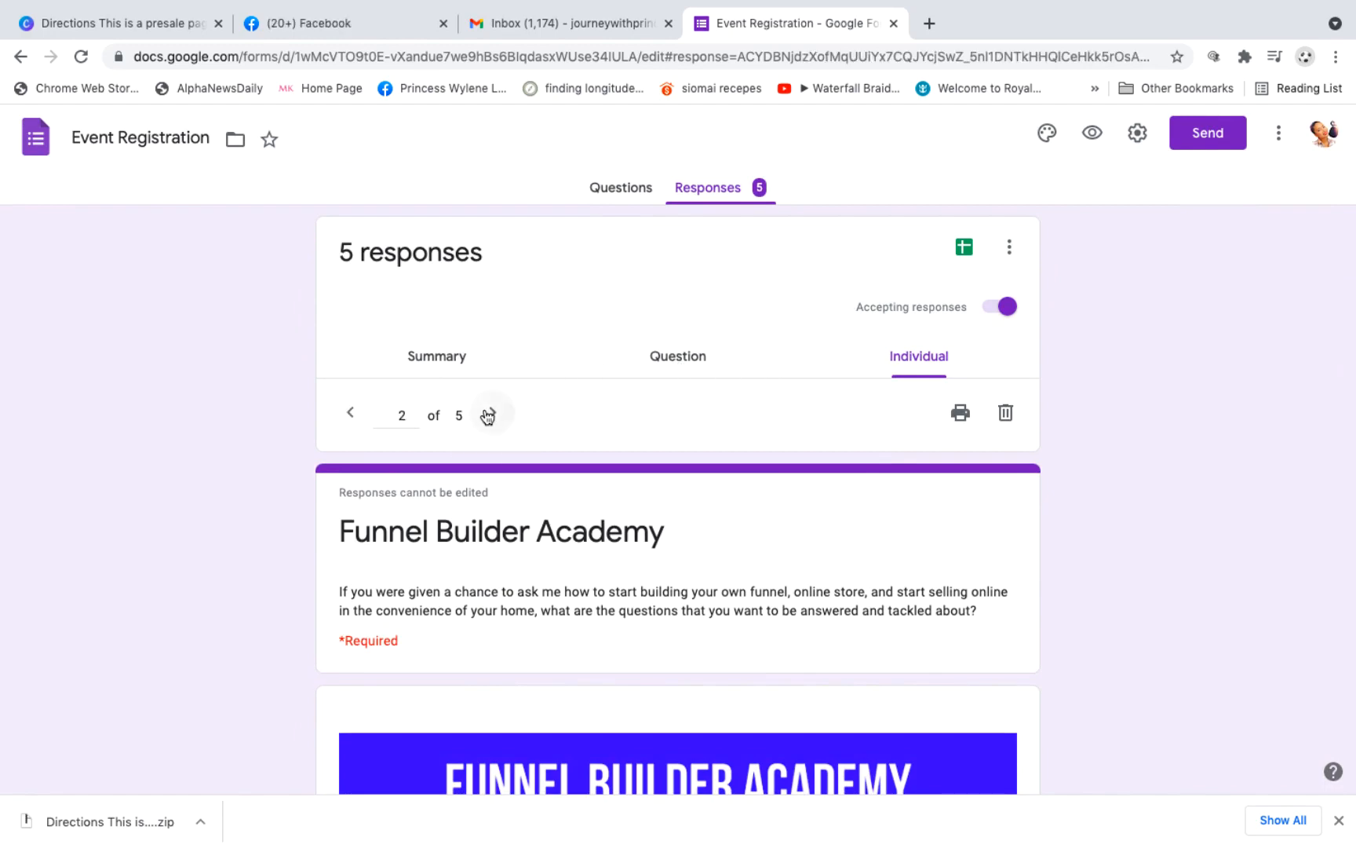
{"action": "scroll", "coordinate": [502, 524], "scroll_direction": "down", "scroll_amount": 2}
{"action": "scroll", "coordinate": [503, 525], "scroll_direction": "down", "scroll_amount": 15}
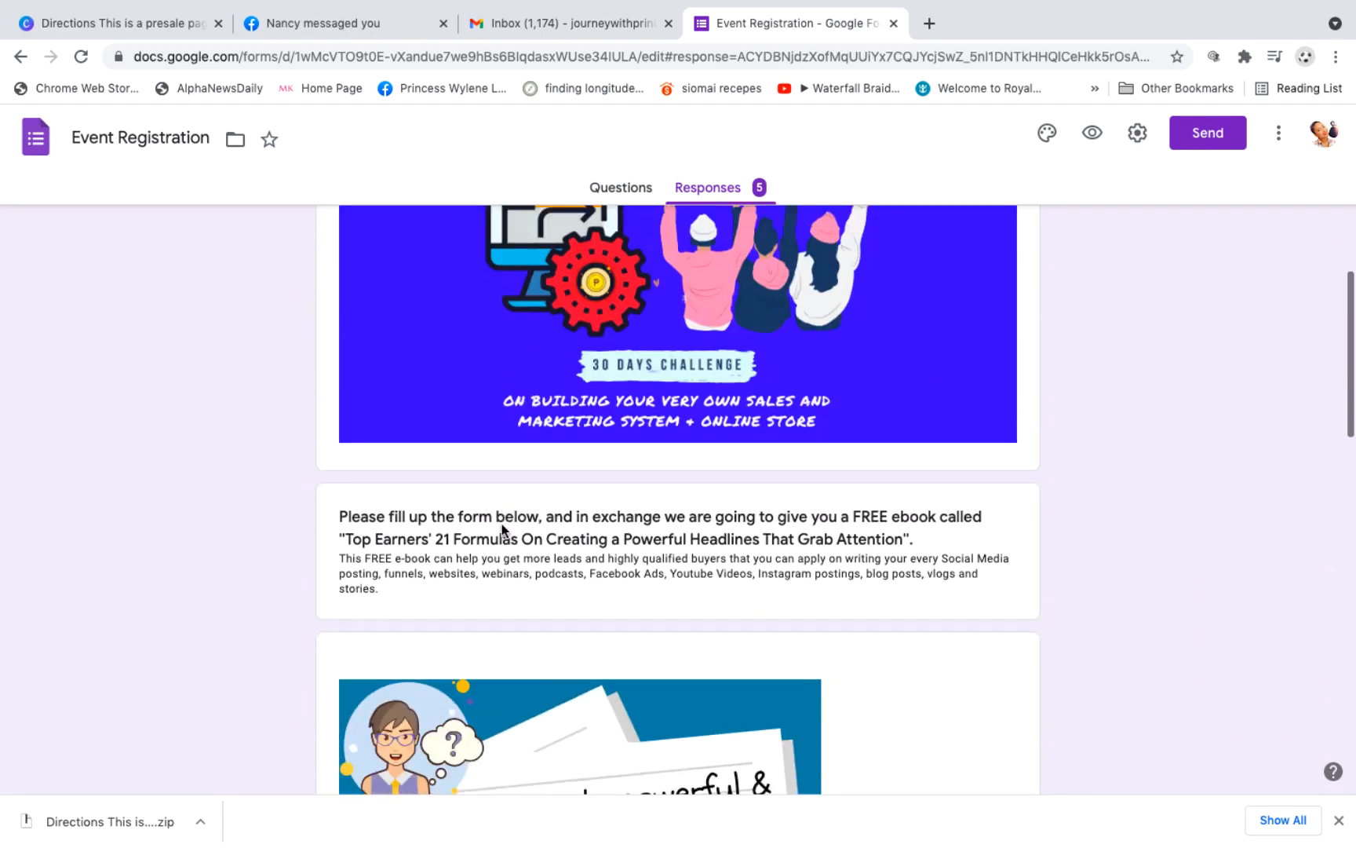
{"action": "scroll", "coordinate": [502, 528], "scroll_direction": "down", "scroll_amount": 5}
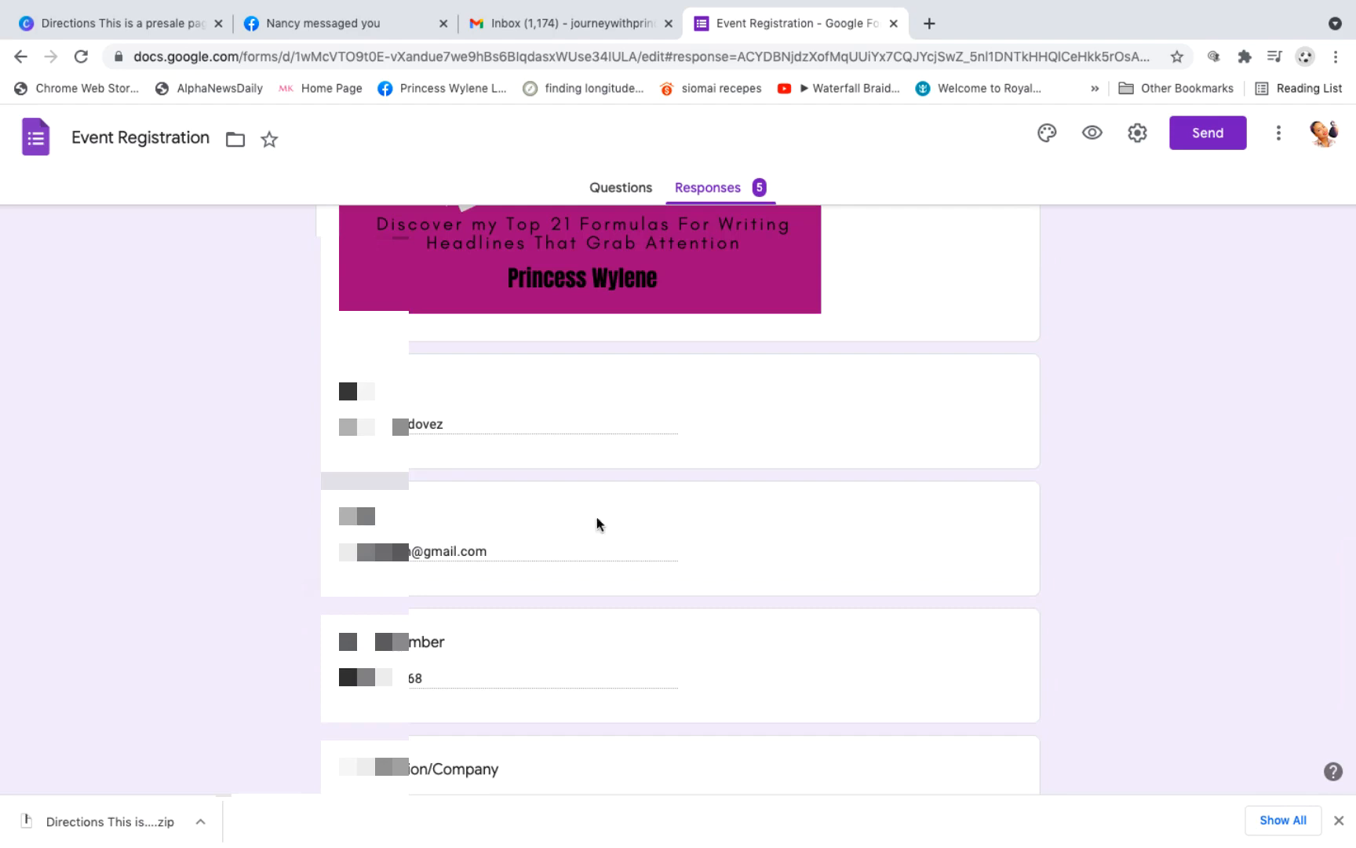
{"action": "scroll", "coordinate": [600, 526], "scroll_direction": "down", "scroll_amount": 4}
{"action": "scroll", "coordinate": [604, 553], "scroll_direction": "down", "scroll_amount": 2}
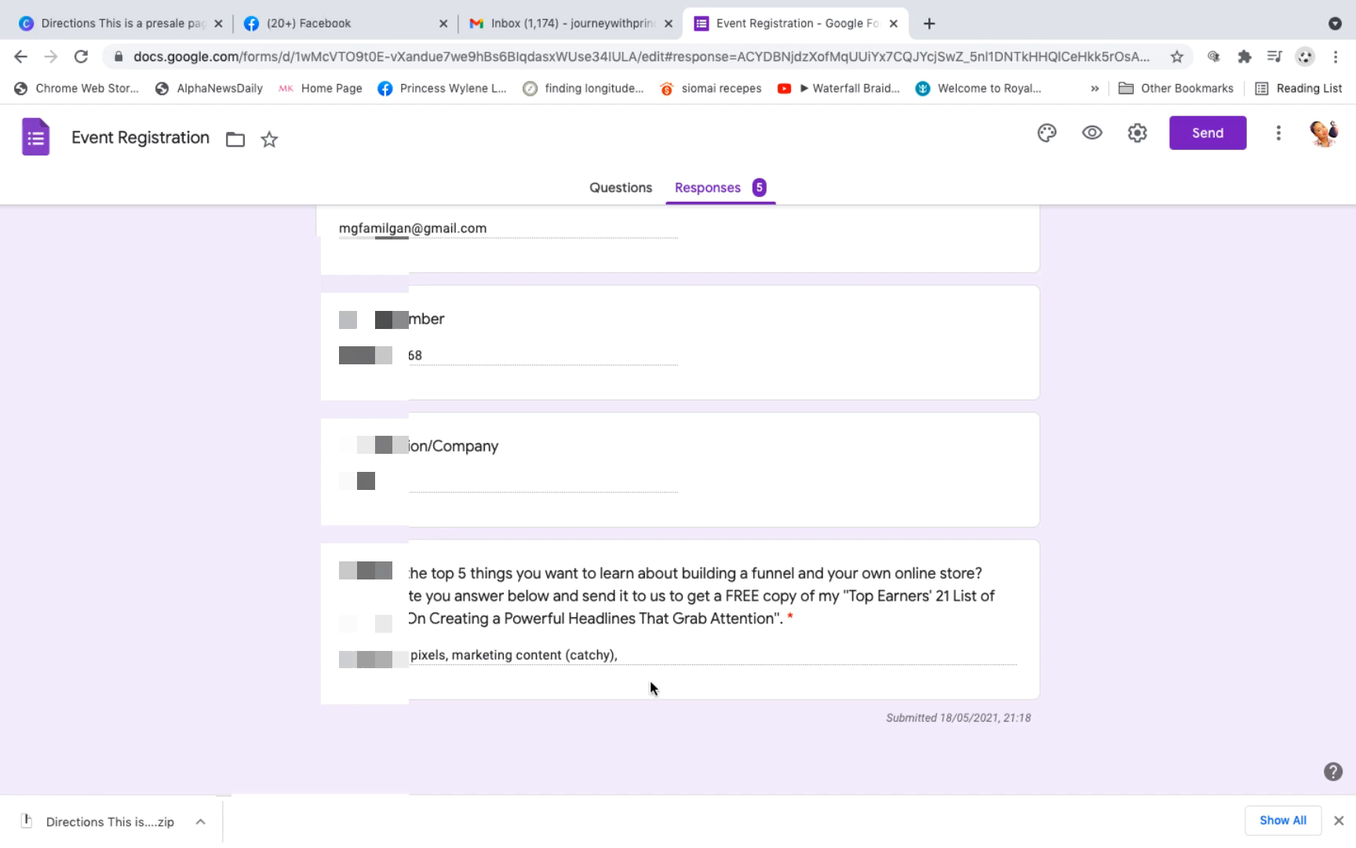
{"action": "scroll", "coordinate": [744, 404], "scroll_direction": "up", "scroll_amount": 3}
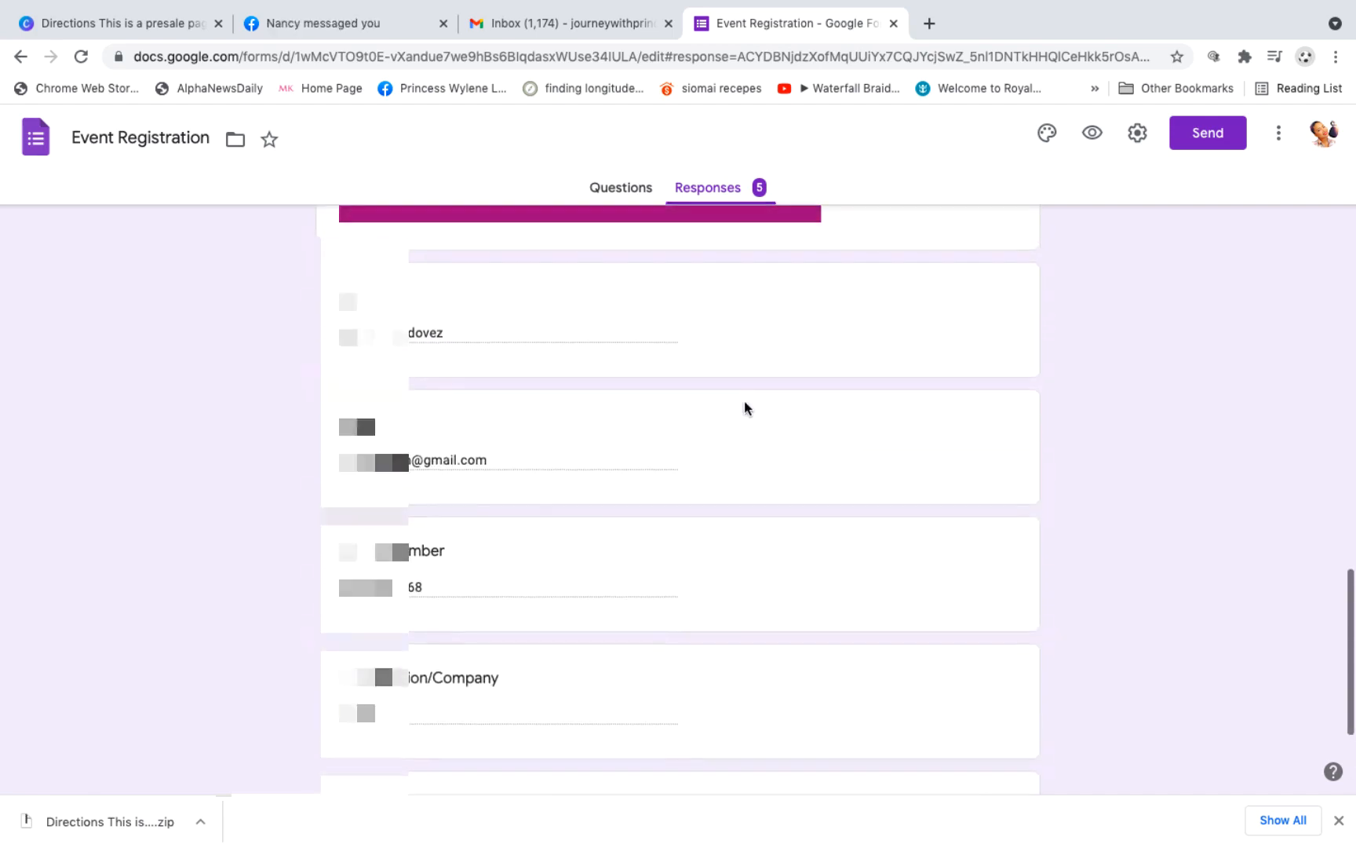
{"action": "scroll", "coordinate": [744, 408], "scroll_direction": "up", "scroll_amount": 2}
{"action": "scroll", "coordinate": [744, 408], "scroll_direction": "up", "scroll_amount": 3}
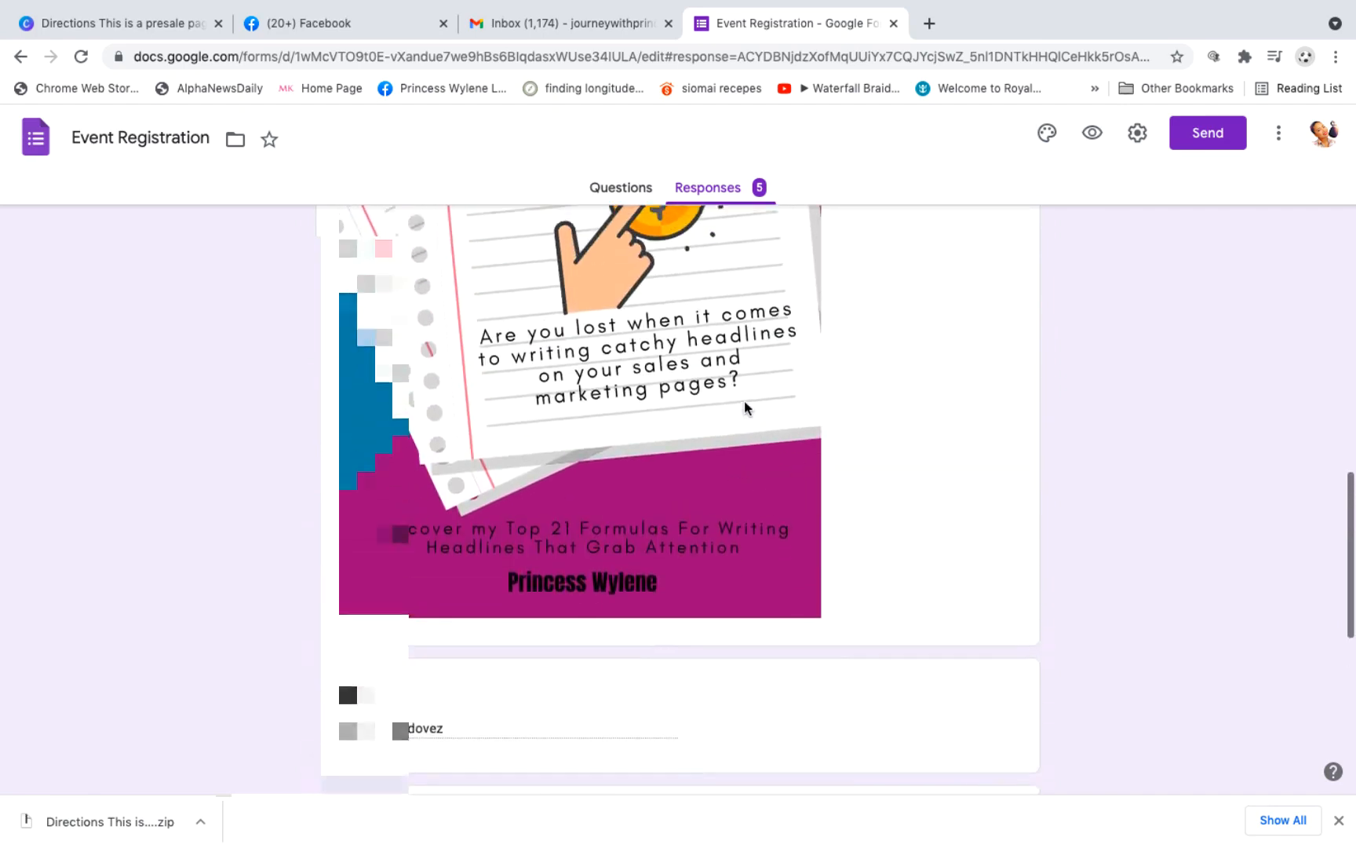
{"action": "scroll", "coordinate": [744, 402], "scroll_direction": "down", "scroll_amount": 5}
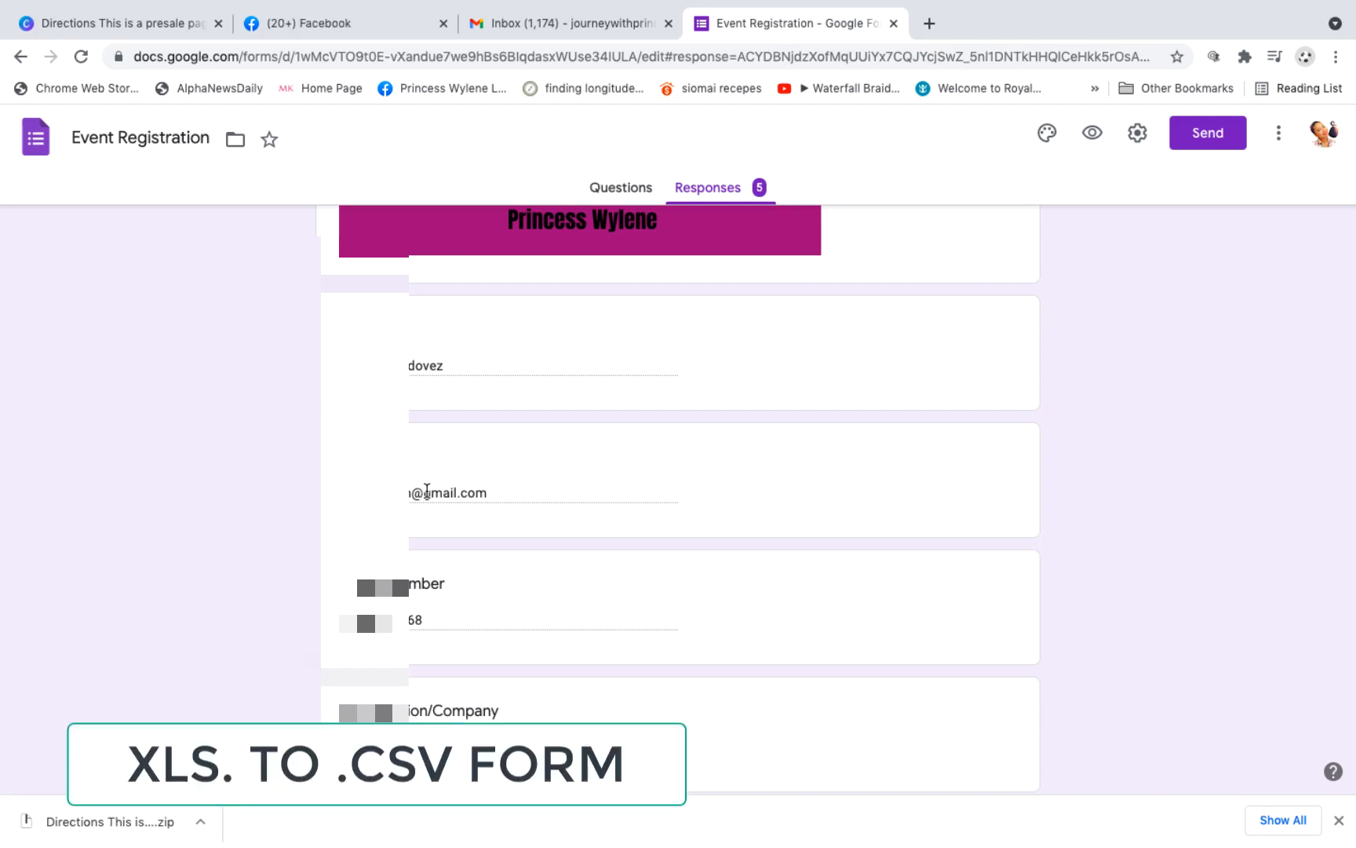
{"action": "scroll", "coordinate": [427, 491], "scroll_direction": "up", "scroll_amount": 15}
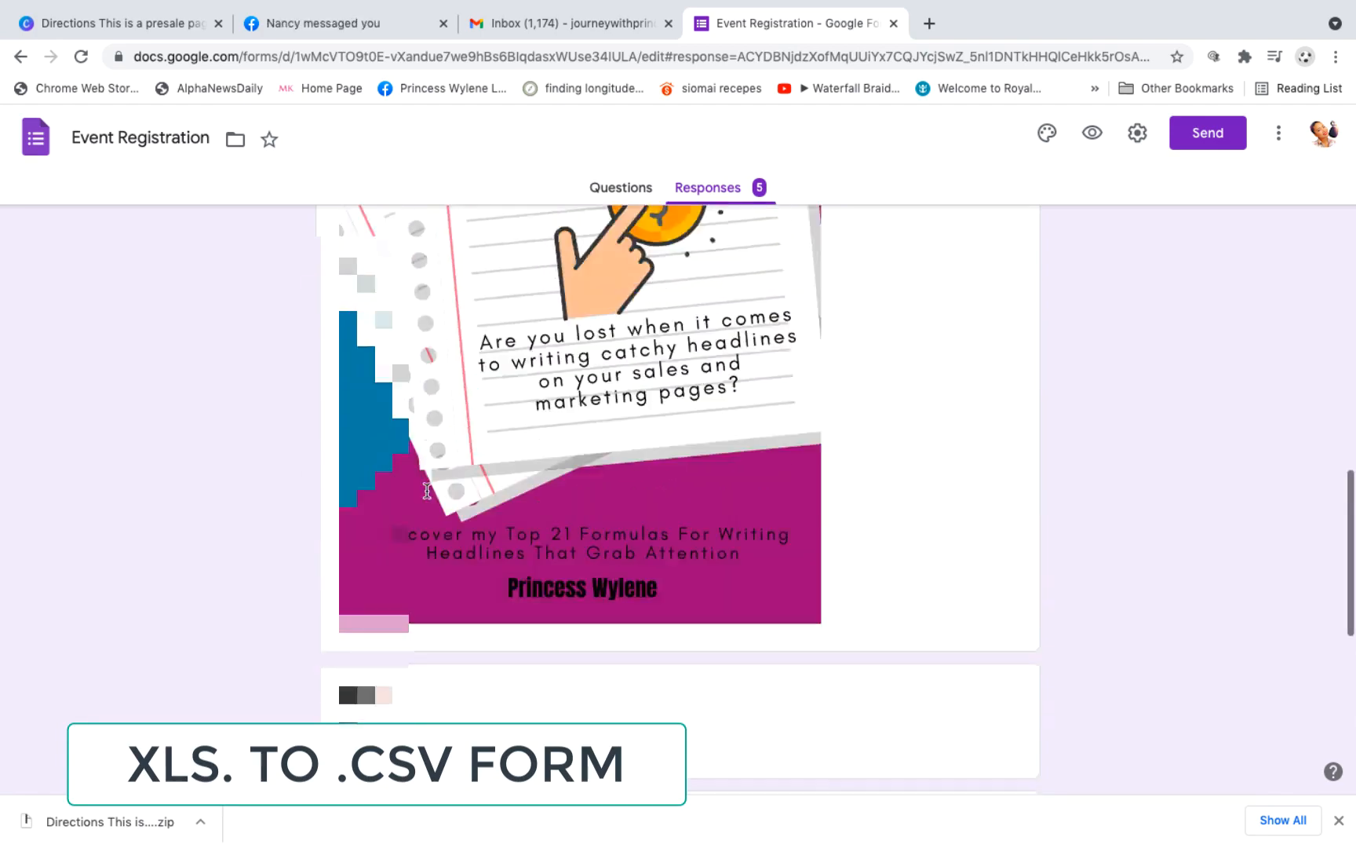
{"action": "scroll", "coordinate": [428, 495], "scroll_direction": "up", "scroll_amount": 10}
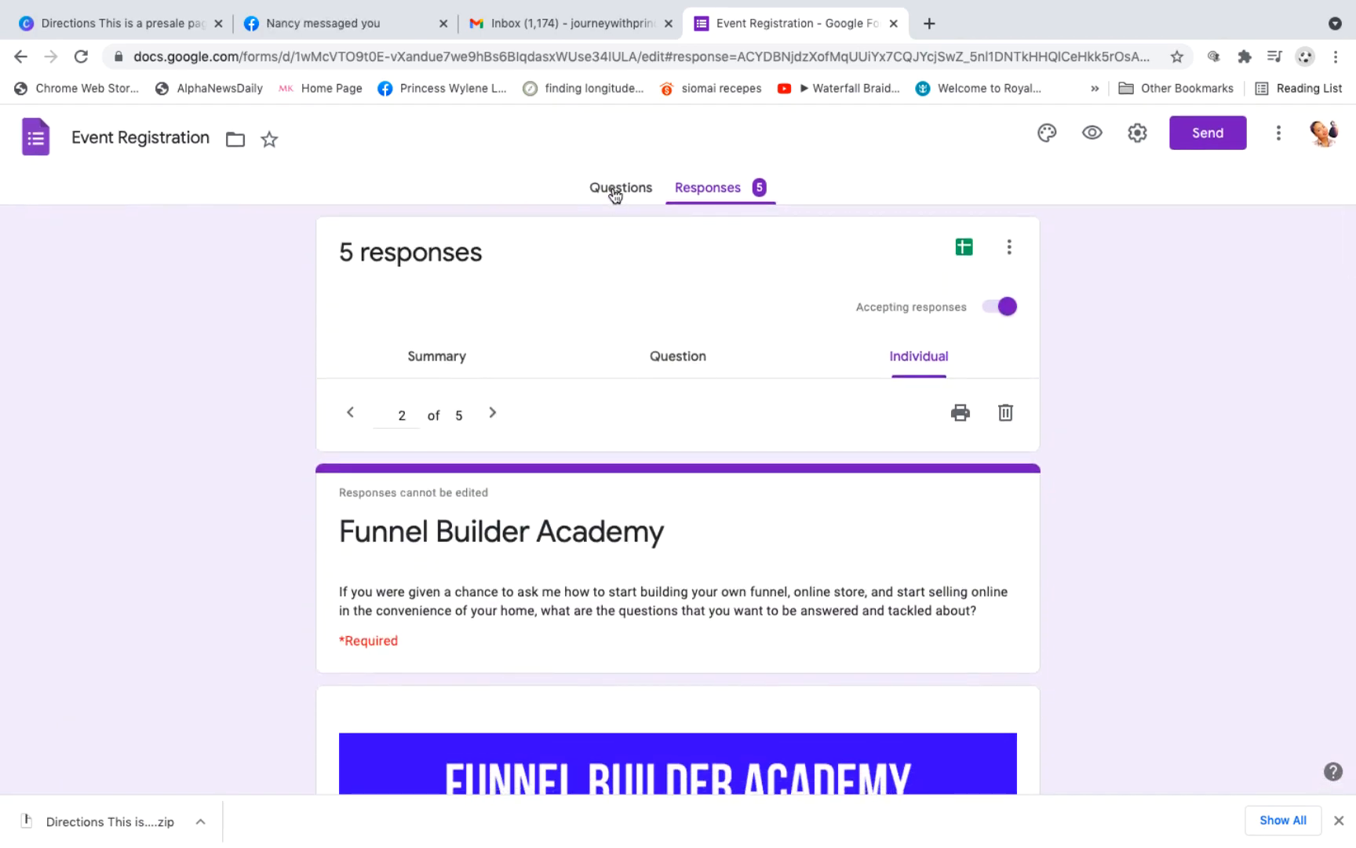
Step: Return from the individual responses to the summary of all responses
{"action": "scroll", "coordinate": [579, 600], "scroll_direction": "down", "scroll_amount": 15}
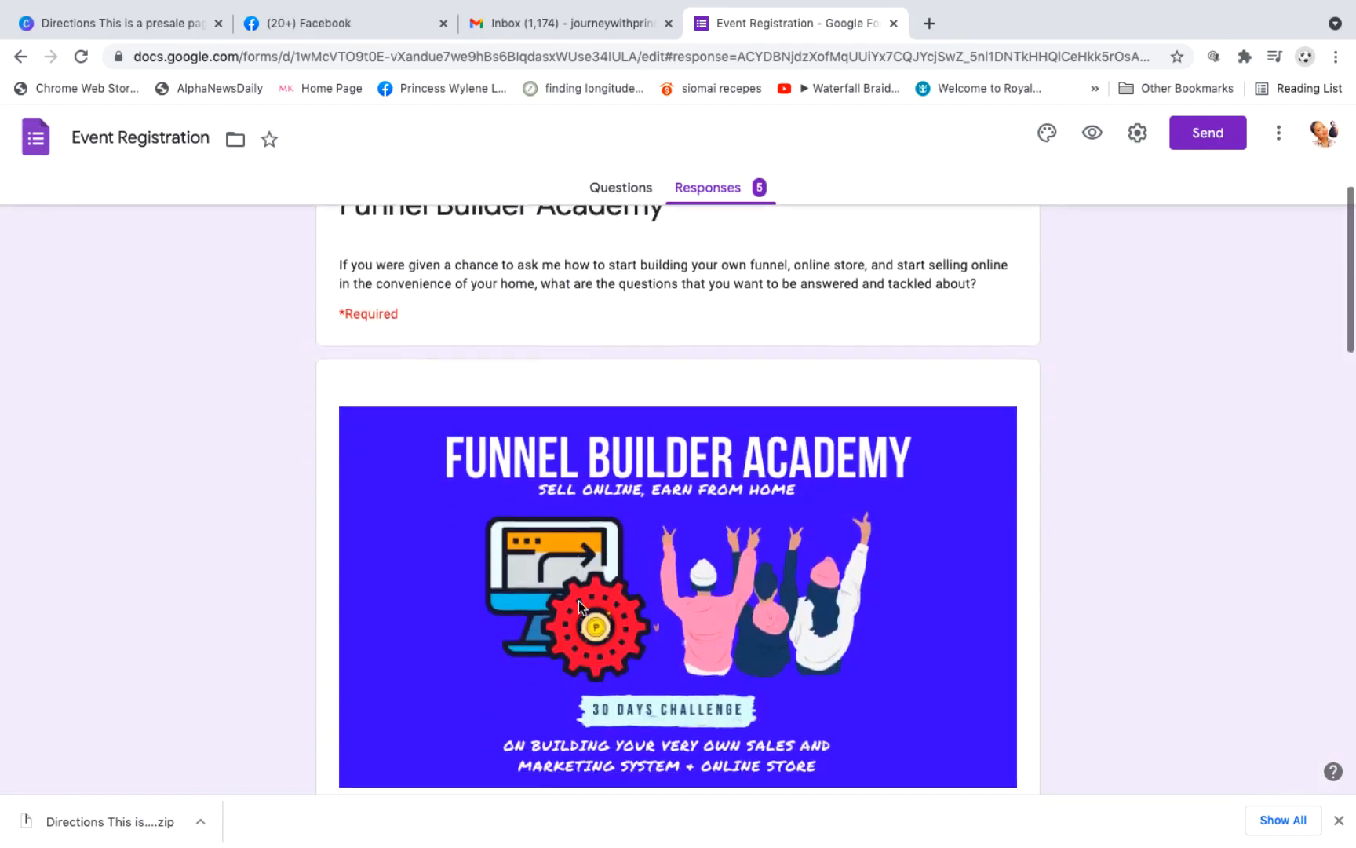
{"action": "scroll", "coordinate": [579, 601], "scroll_direction": "up", "scroll_amount": 15}
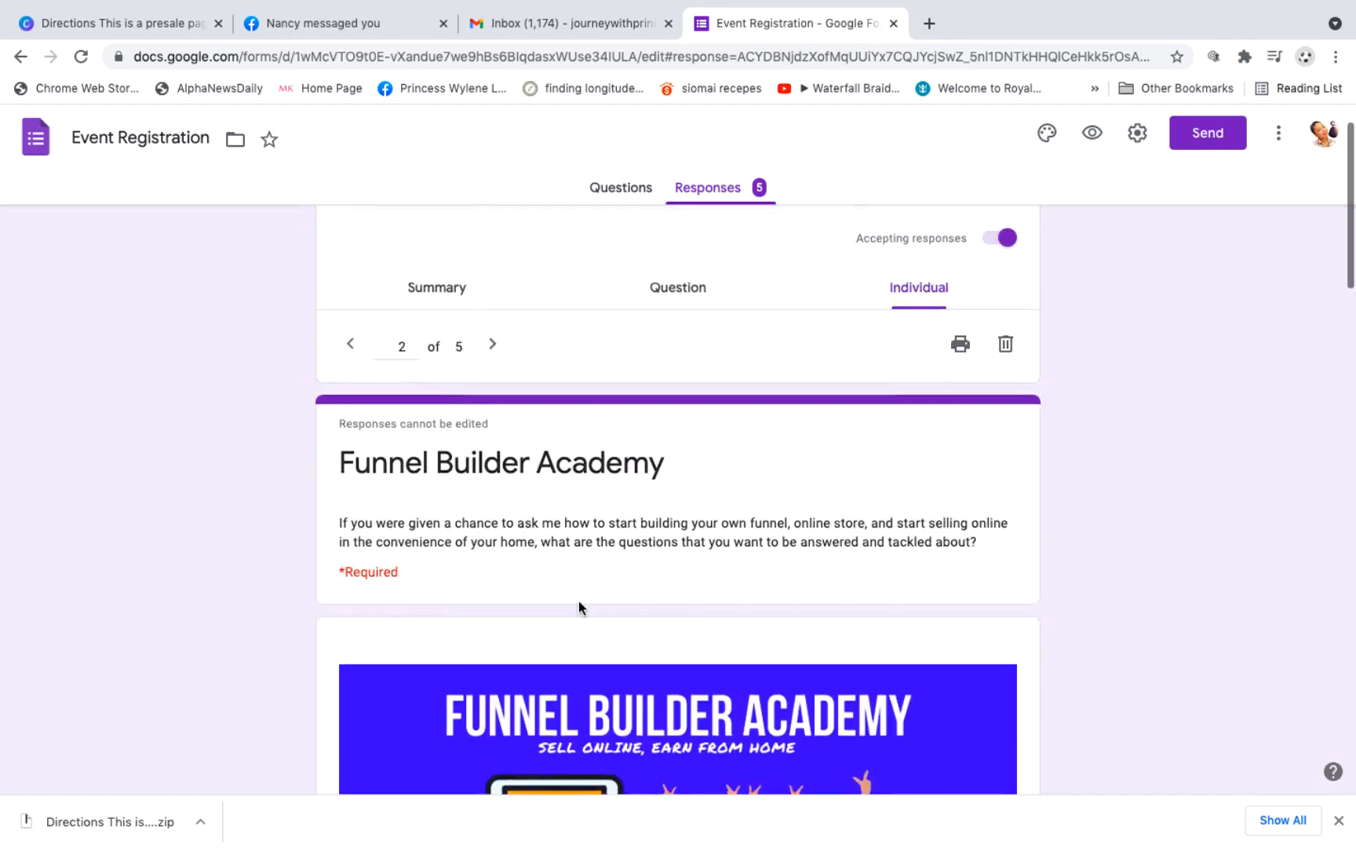
{"action": "left_click", "coordinate": [446, 358]}
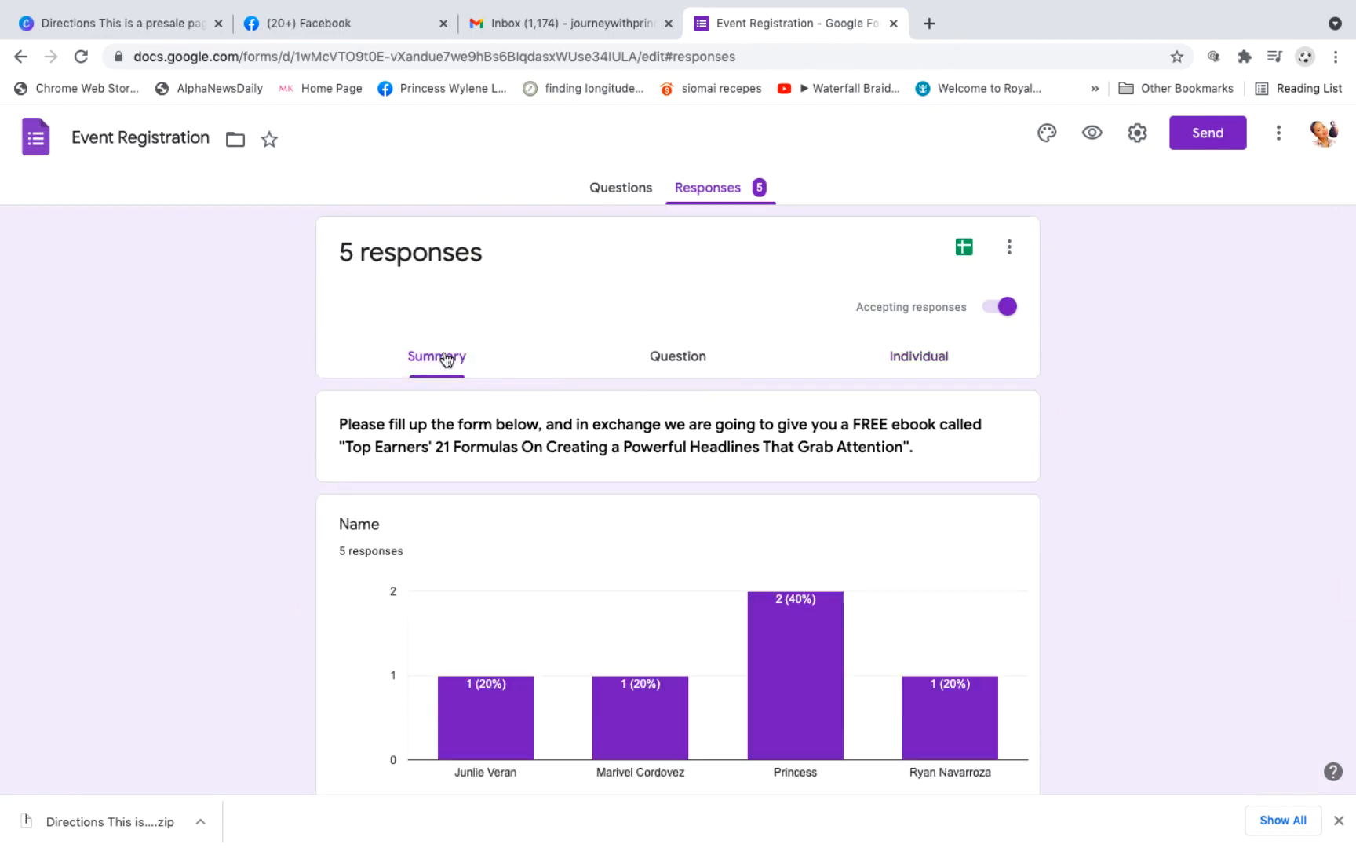
Step: Take the browser out of full screen and bring Microsoft Excel's new workbook gallery to the front
{"action": "left_click", "coordinate": [54, 32]}
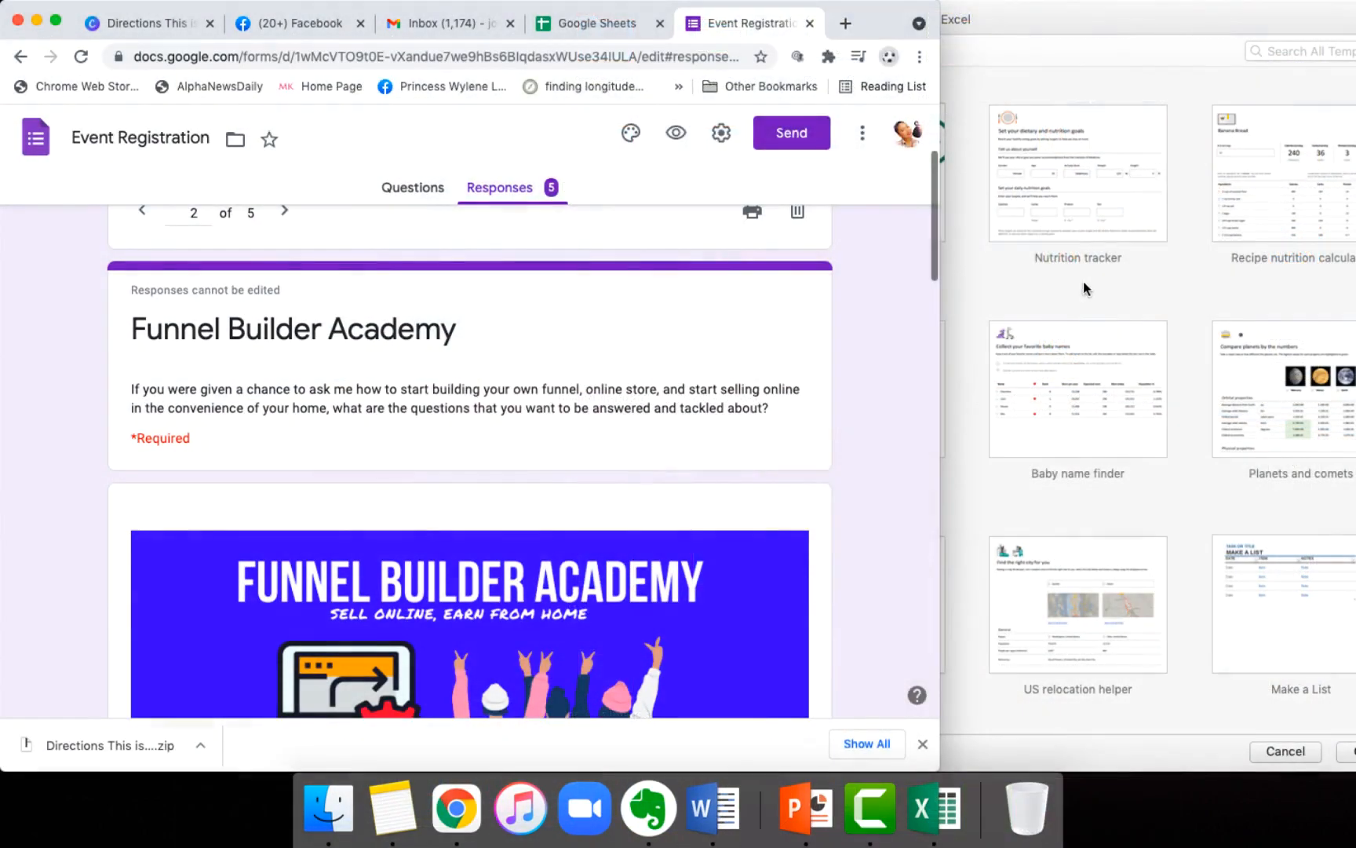
{"action": "left_click", "coordinate": [1083, 281]}
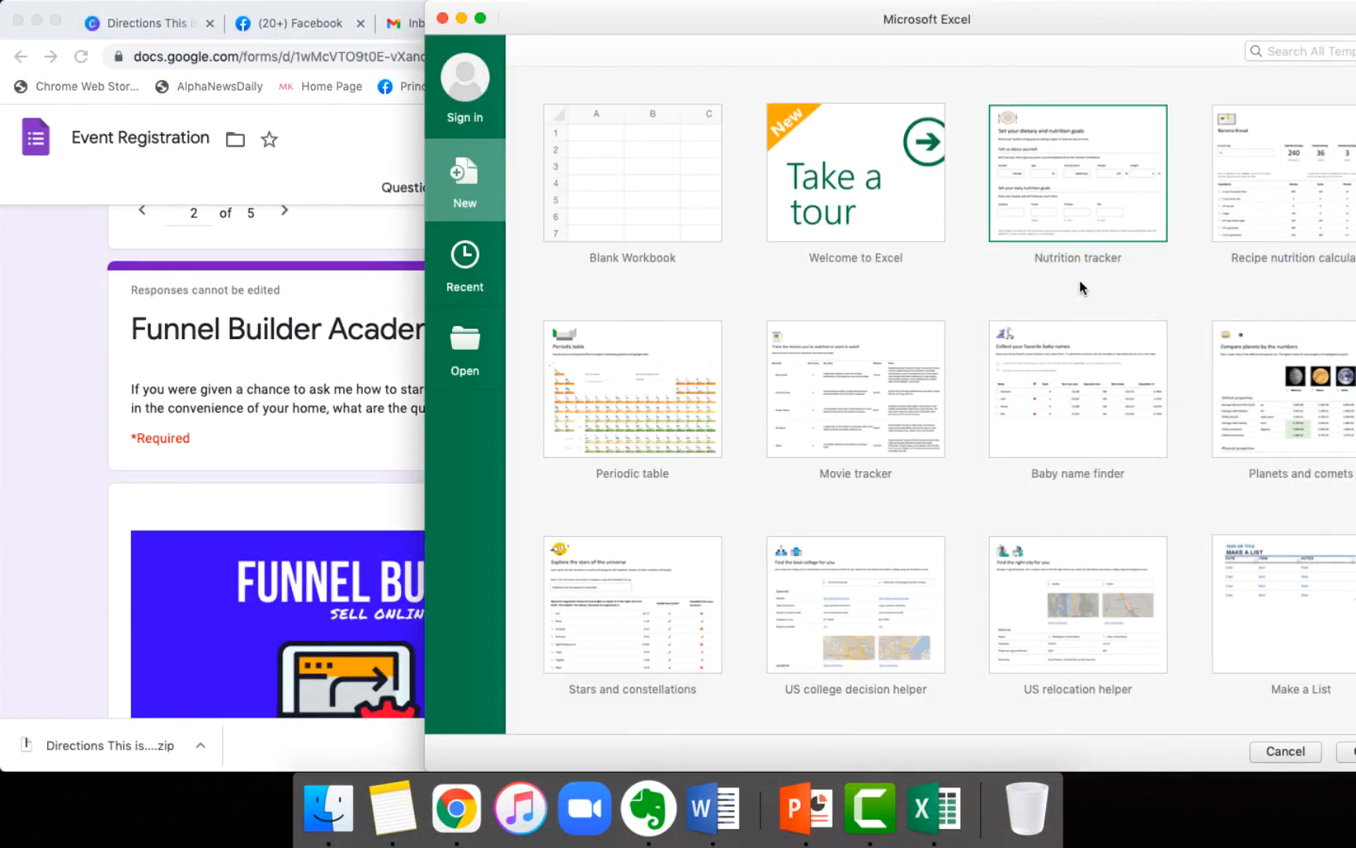
Step: Create a blank workbook and enter the first respondent's full name in cell A1 of a widened column A
{"action": "left_click", "coordinate": [620, 174]}
{"action": "double_click", "coordinate": [619, 174]}
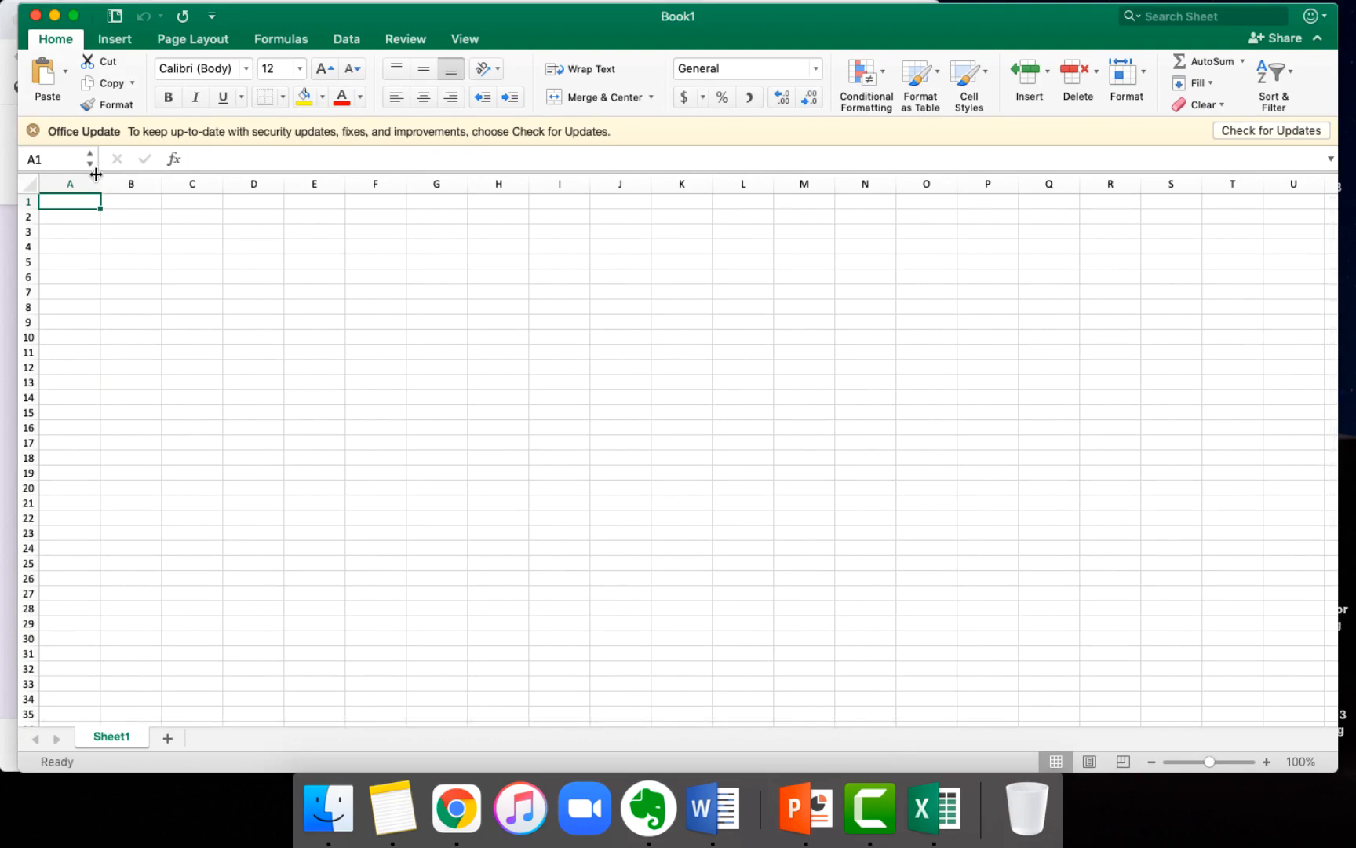
{"action": "left_click_drag", "start_coordinate": [100, 183], "coordinate": [225, 191]}
{"action": "double_click", "coordinate": [169, 200]}
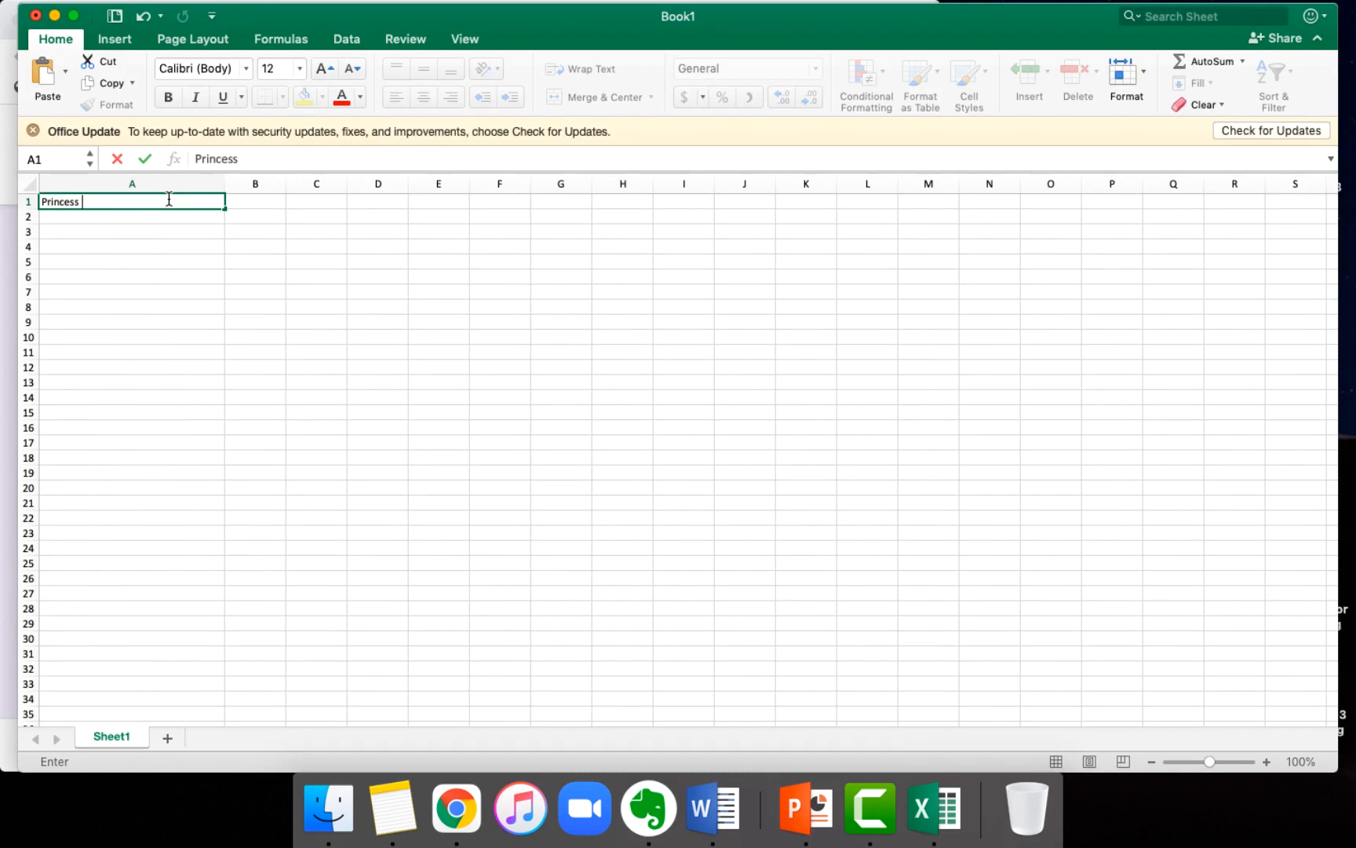
{"action": "key", "text": "Tab"}
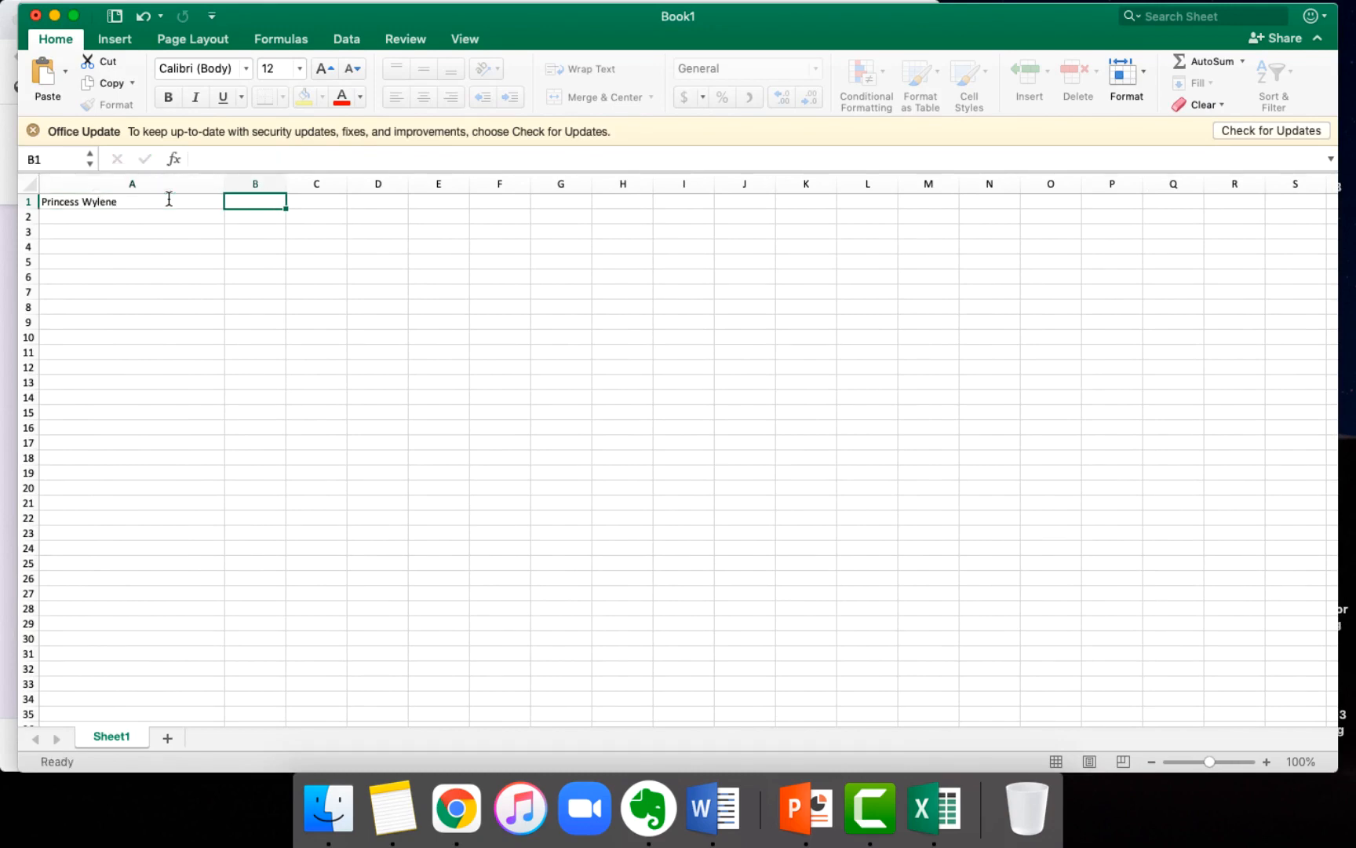
Step: Switch to the form in Chrome, go back to the first individual response and copy its email address
{"action": "left_click", "coordinate": [4, 98]}
{"action": "scroll", "coordinate": [496, 446], "scroll_direction": "down", "scroll_amount": 15}
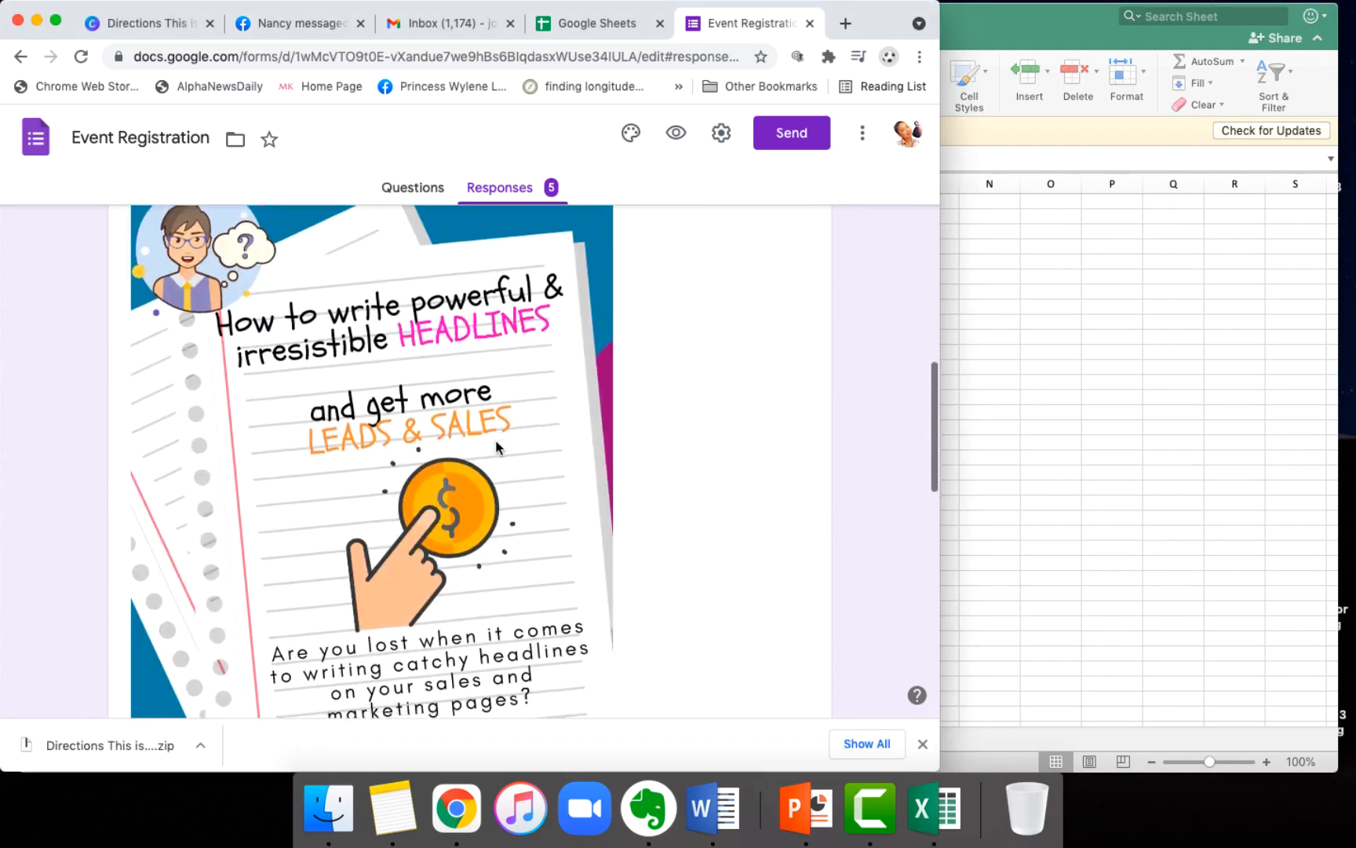
{"action": "scroll", "coordinate": [496, 446], "scroll_direction": "down", "scroll_amount": 10}
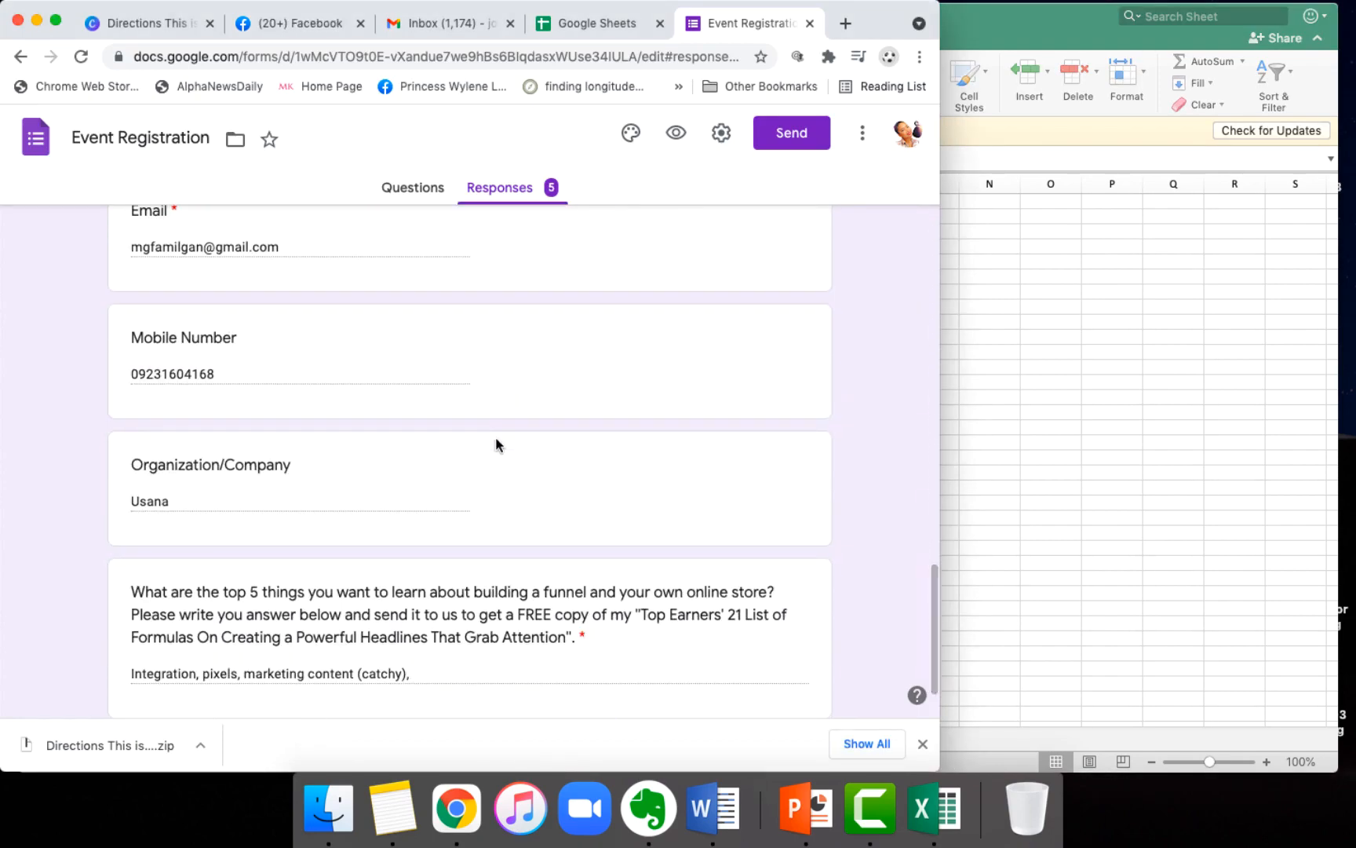
{"action": "scroll", "coordinate": [521, 400], "scroll_direction": "up", "scroll_amount": 20}
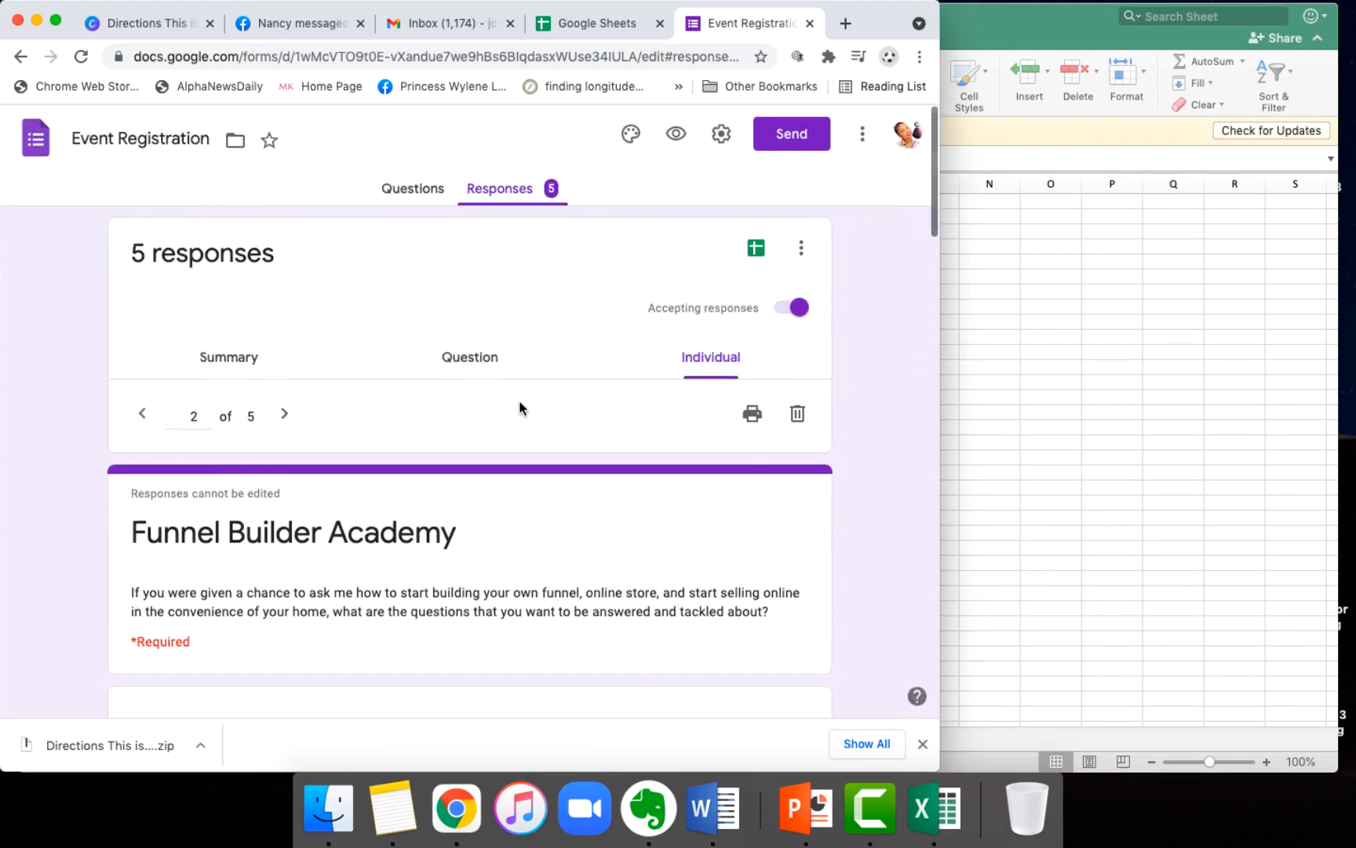
{"action": "left_click", "coordinate": [142, 416]}
{"action": "scroll", "coordinate": [328, 533], "scroll_direction": "down", "scroll_amount": 10}
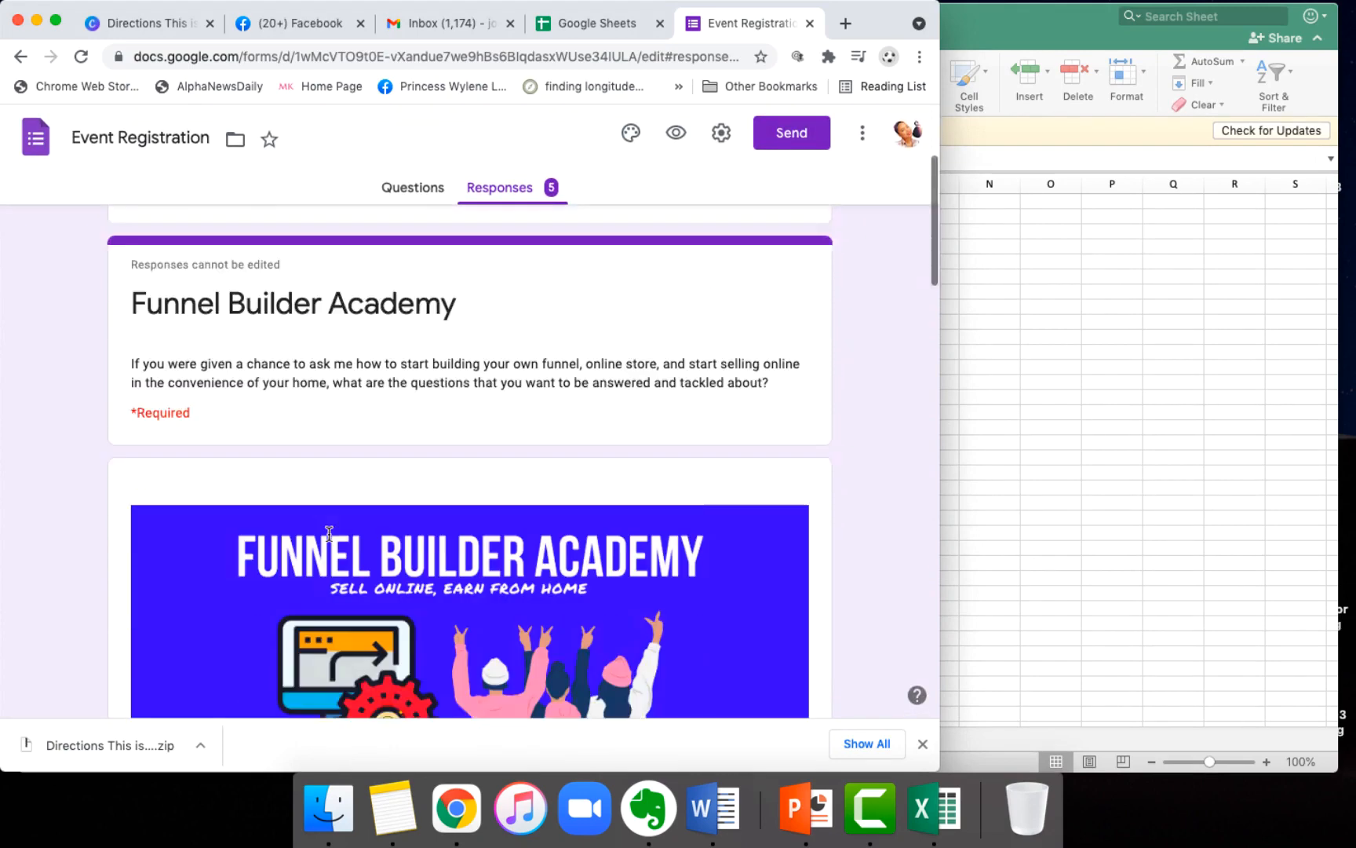
{"action": "scroll", "coordinate": [328, 533], "scroll_direction": "down", "scroll_amount": 10}
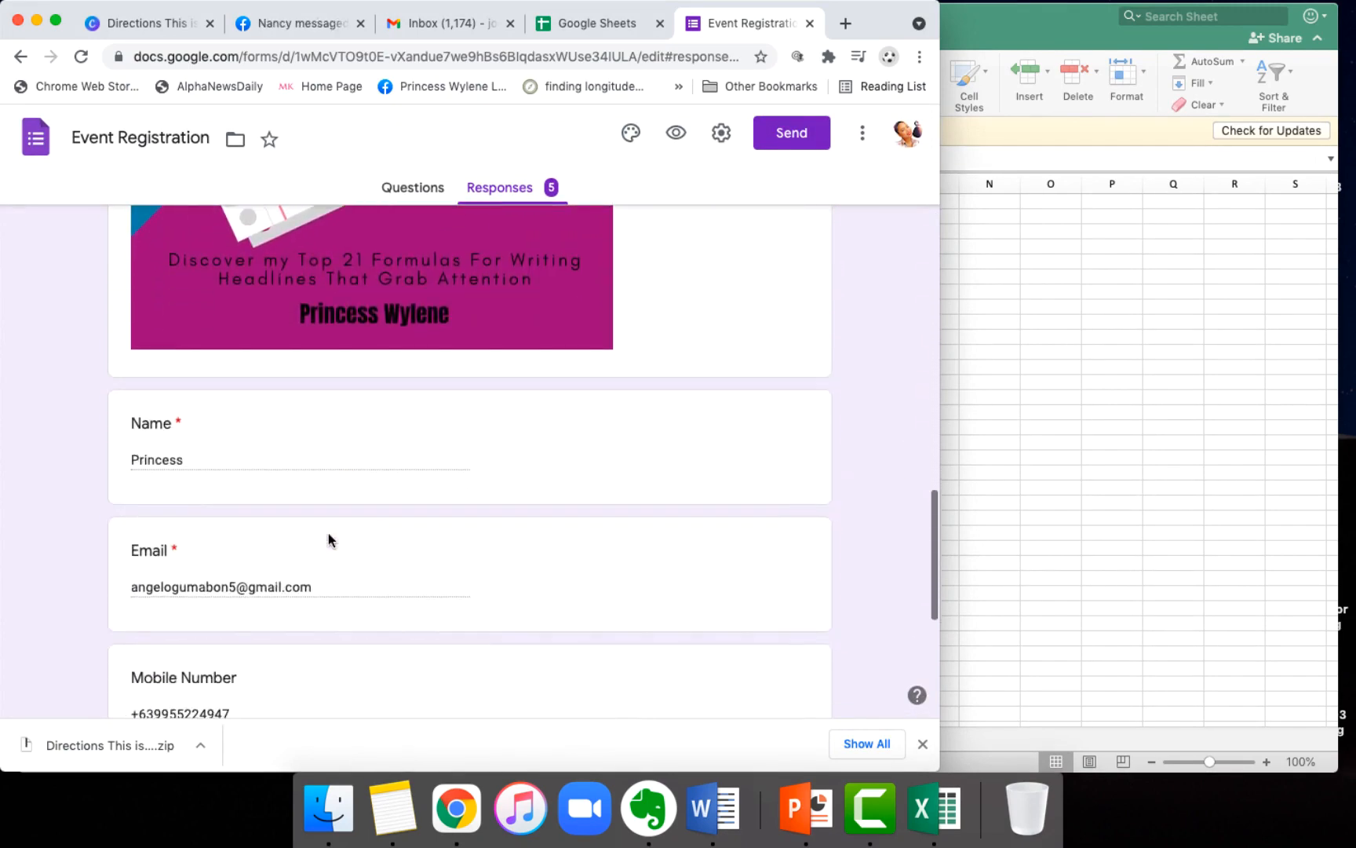
{"action": "triple_click", "coordinate": [250, 481]}
{"action": "key", "text": "cmd+c"}
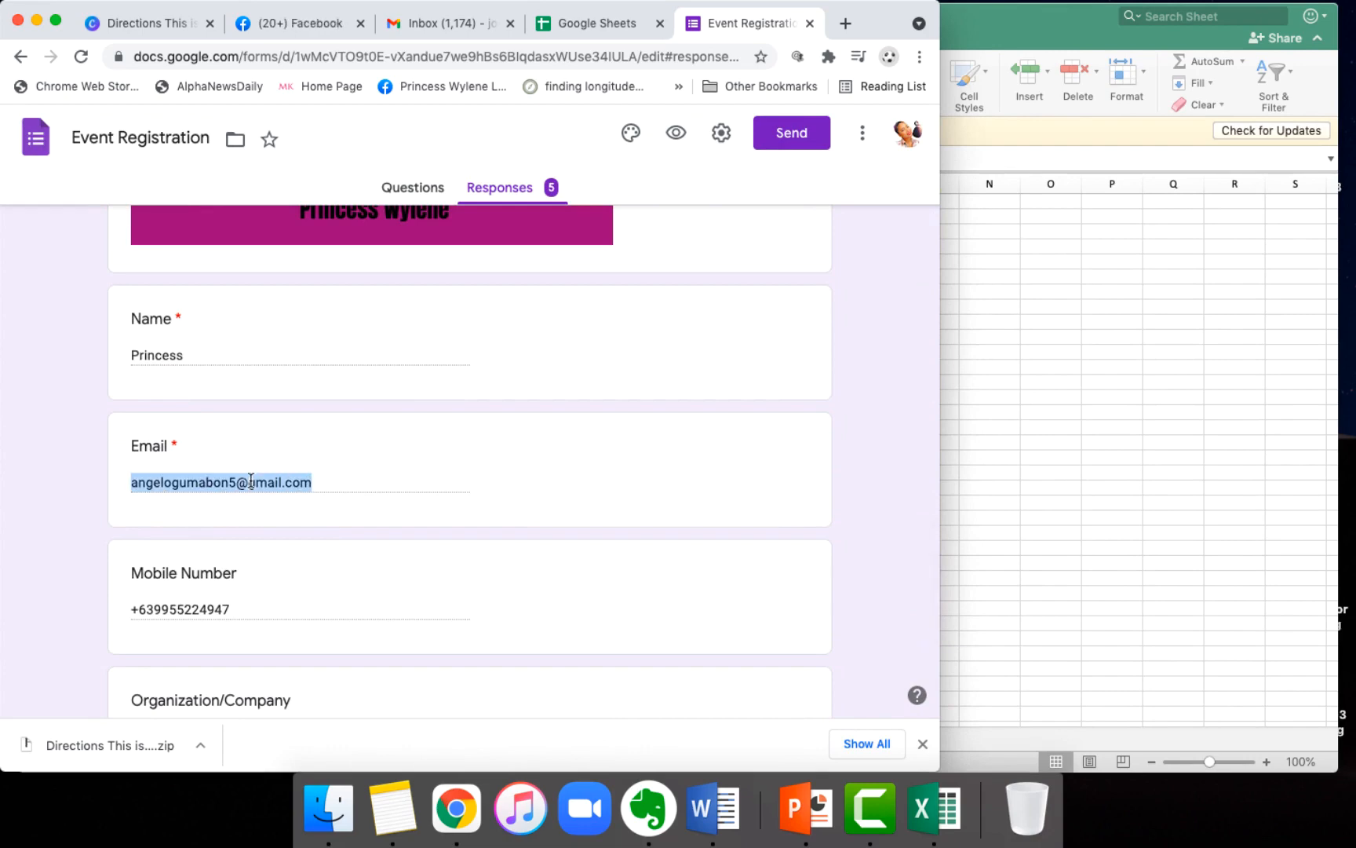
Step: Return to the Excel workbook, widen column B and paste the respondent's email address into B1
{"action": "left_click", "coordinate": [1104, 381]}
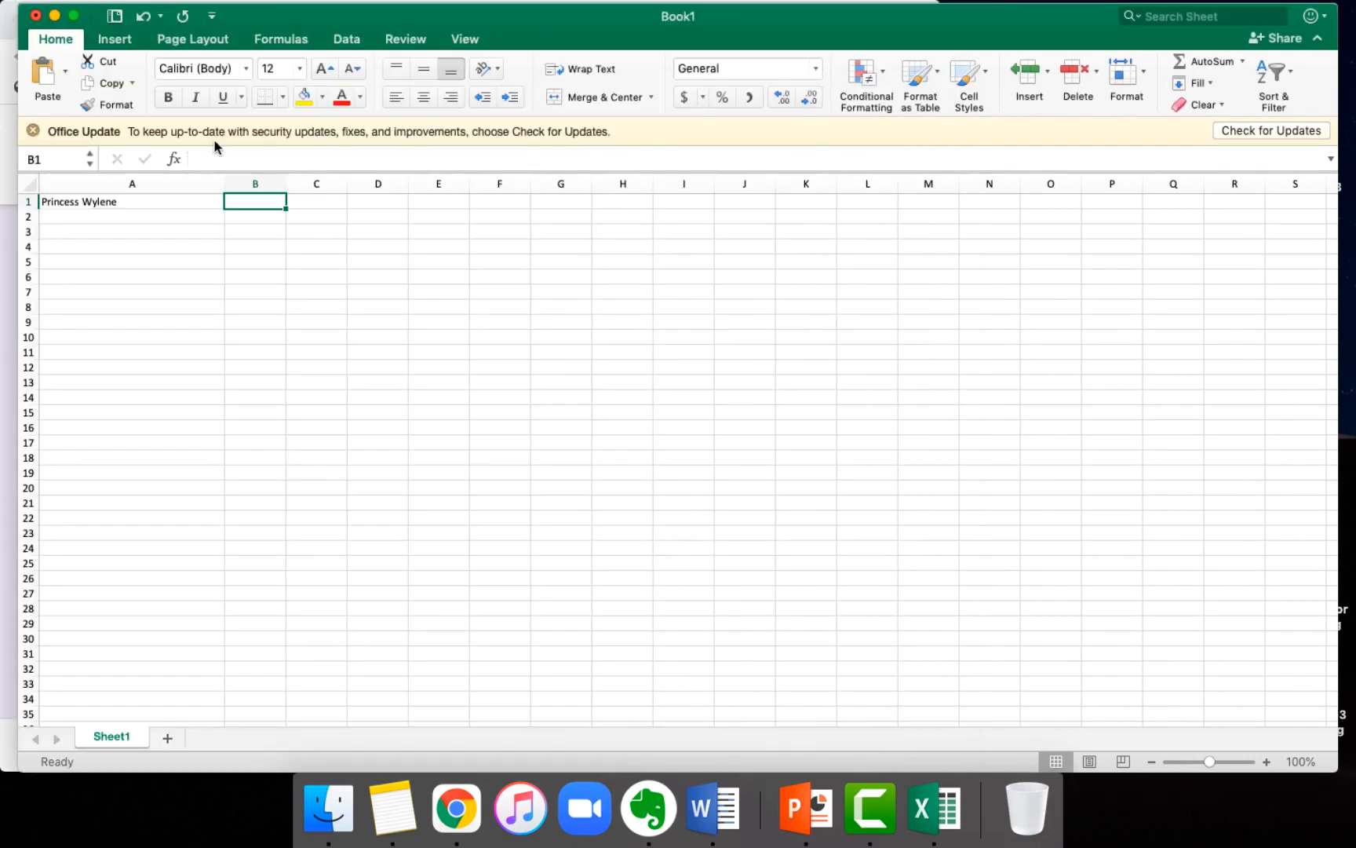
{"action": "left_click", "coordinate": [255, 183]}
{"action": "left_click_drag", "start_coordinate": [284, 182], "coordinate": [409, 182]}
{"action": "left_click", "coordinate": [272, 198]}
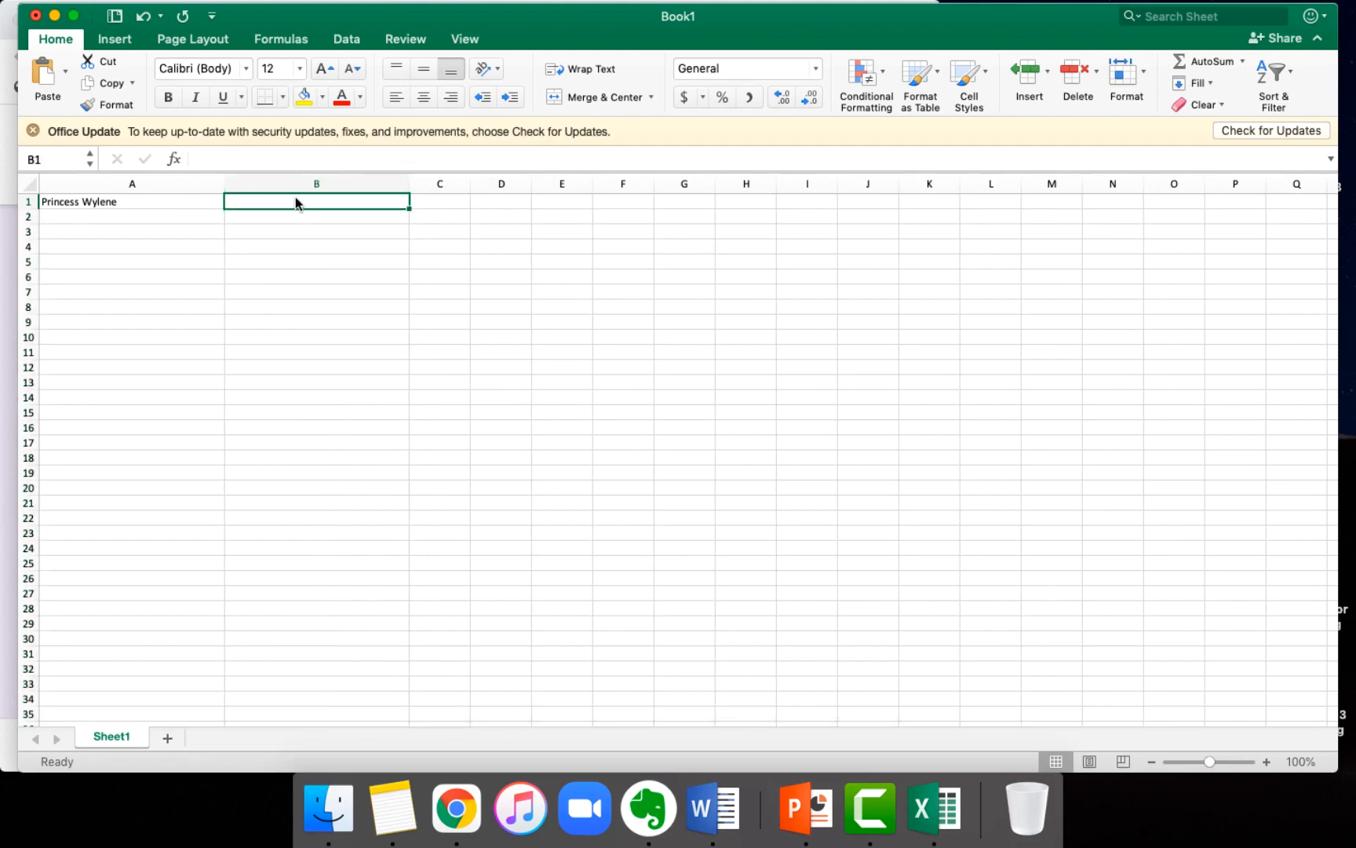
{"action": "key", "text": "cmd+v"}
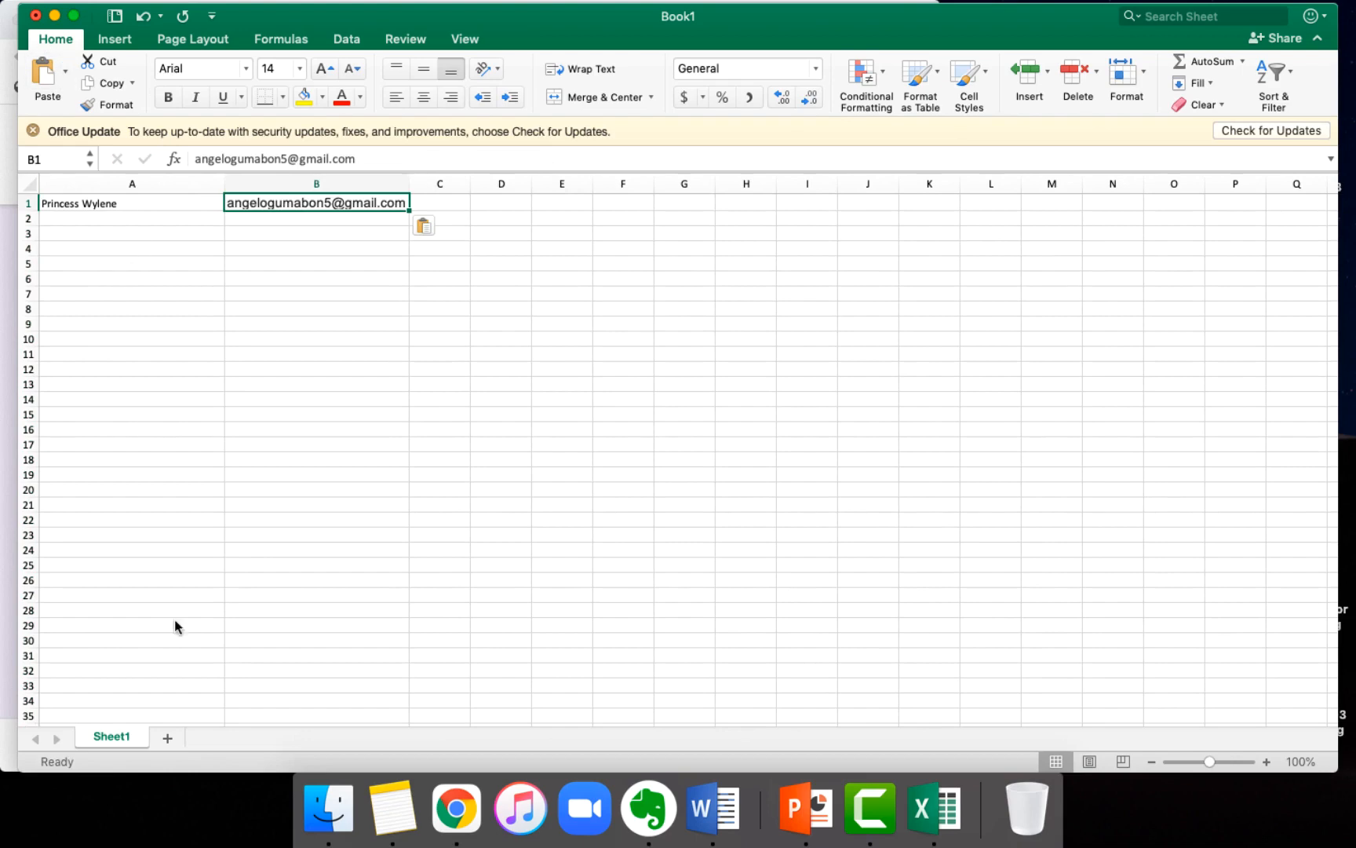
Step: Copy the respondent's mobile number from the form response in Chrome into cell C1 of a widened column C in Excel
{"action": "left_click", "coordinate": [6, 432]}
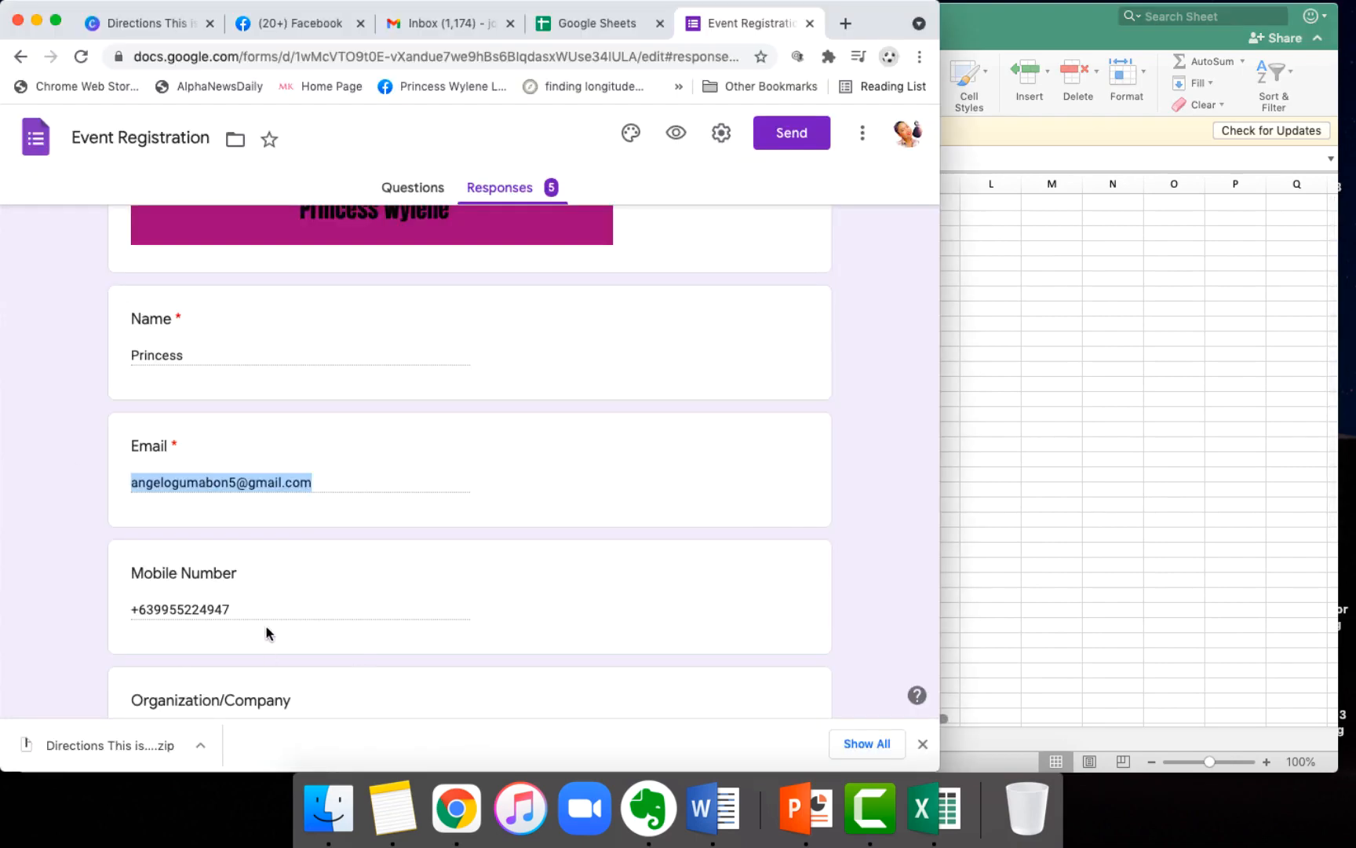
{"action": "triple_click", "coordinate": [224, 605]}
{"action": "key", "text": "super+c"}
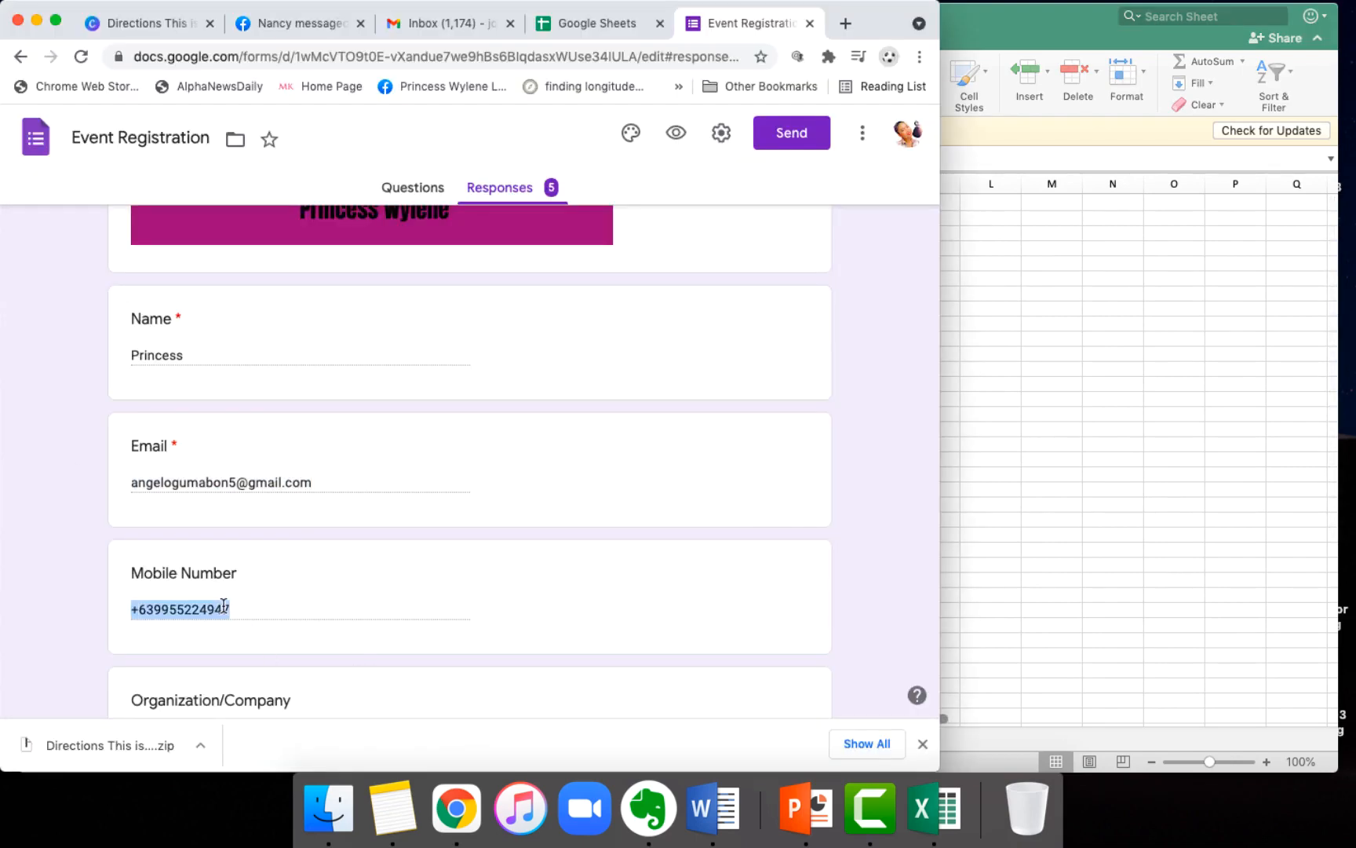
{"action": "left_click", "coordinate": [1106, 321]}
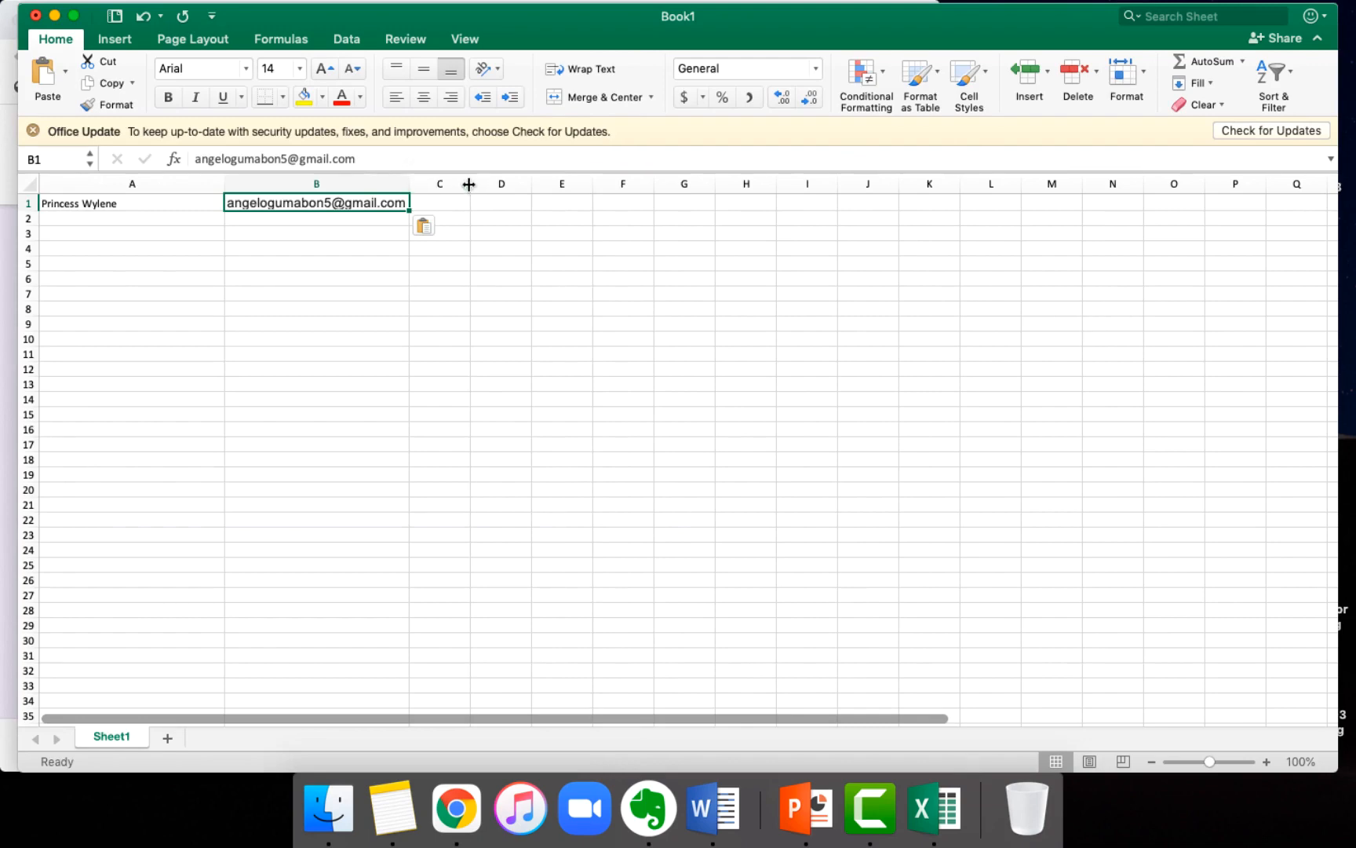
{"action": "left_click_drag", "start_coordinate": [471, 184], "coordinate": [598, 188]}
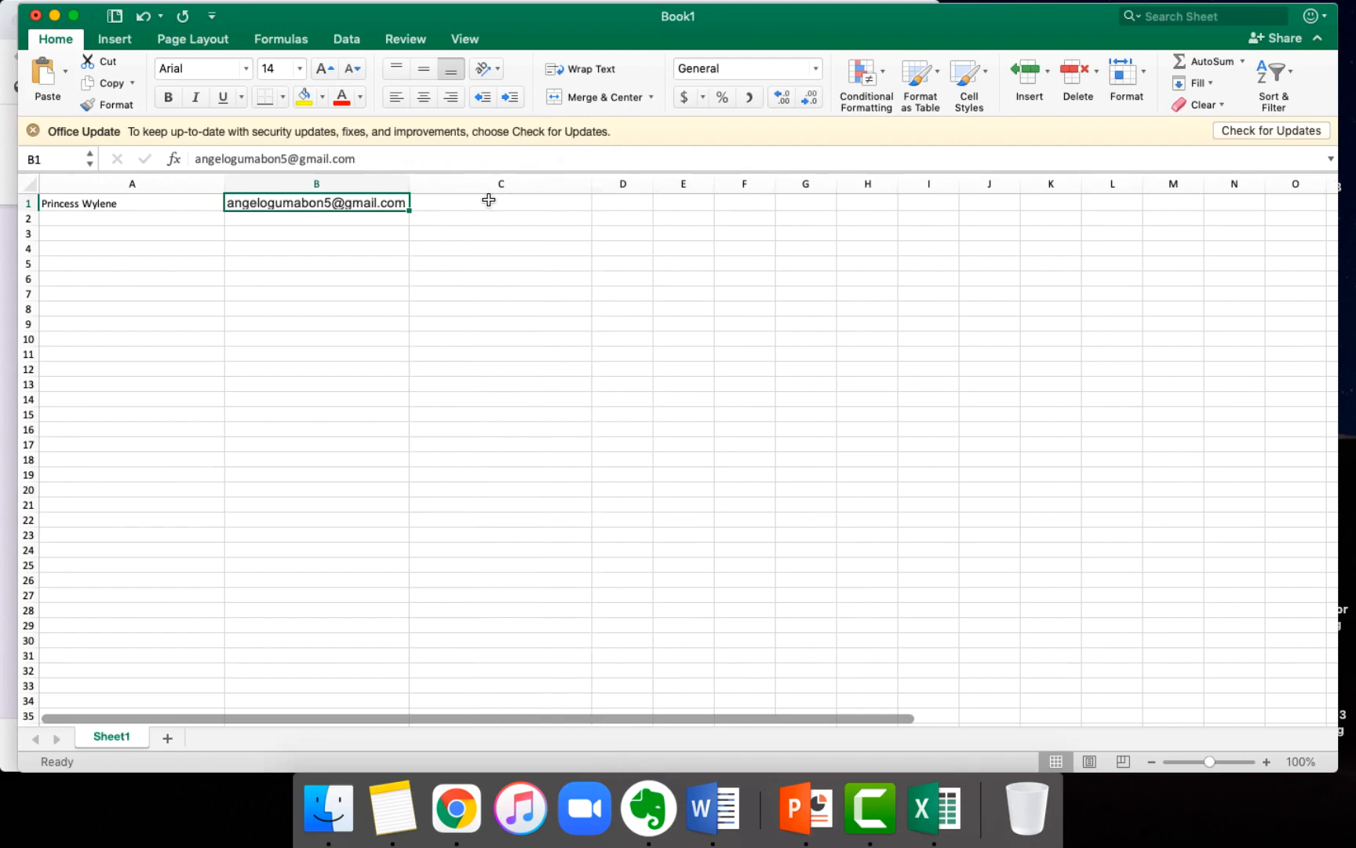
{"action": "double_click", "coordinate": [488, 202]}
{"action": "key", "text": "super+v"}
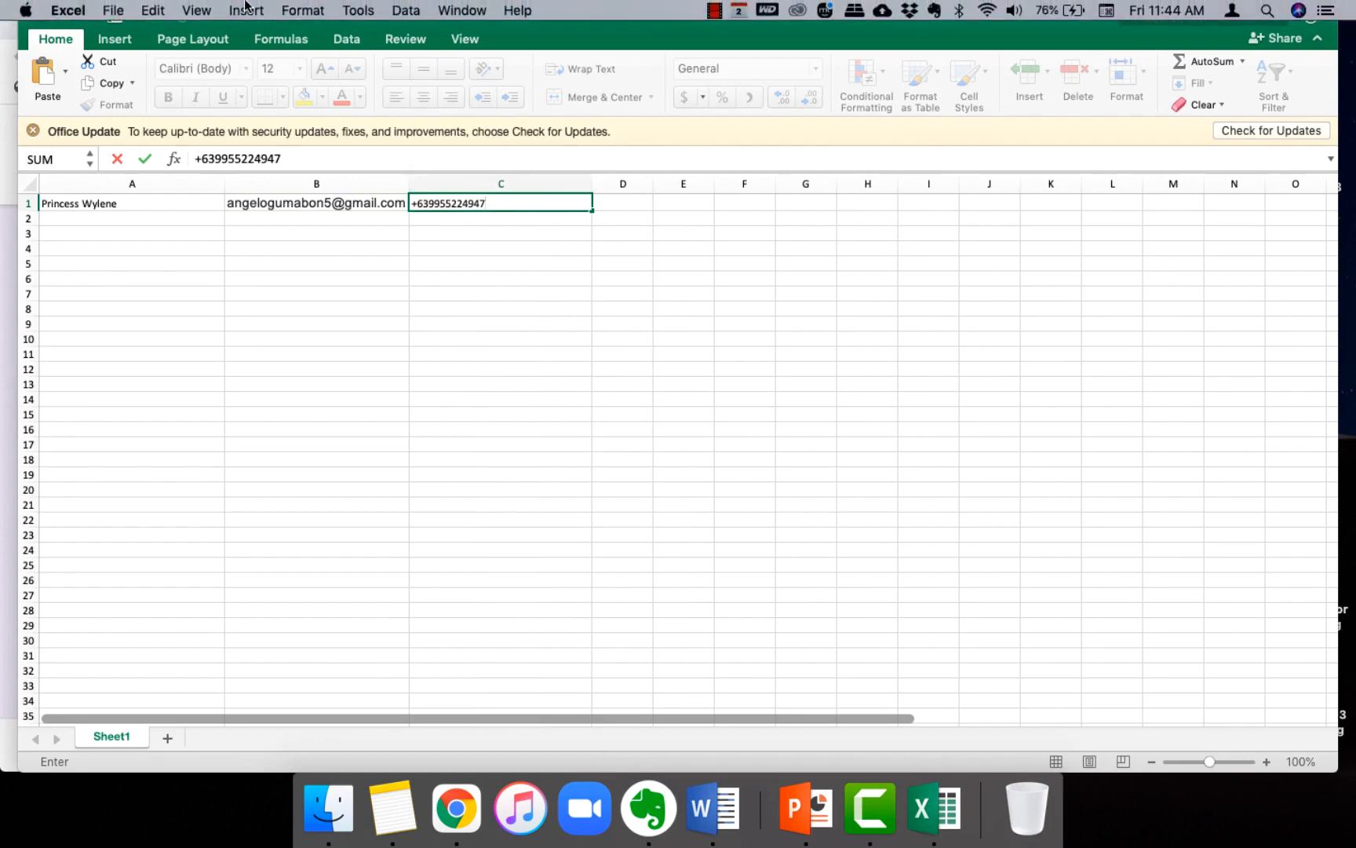
Step: Start saving the workbook under a new name with CSV UTF-8 (Comma delimited) (.csv) as the file format
{"action": "left_click", "coordinate": [113, 10]}
{"action": "left_click", "coordinate": [154, 150]}
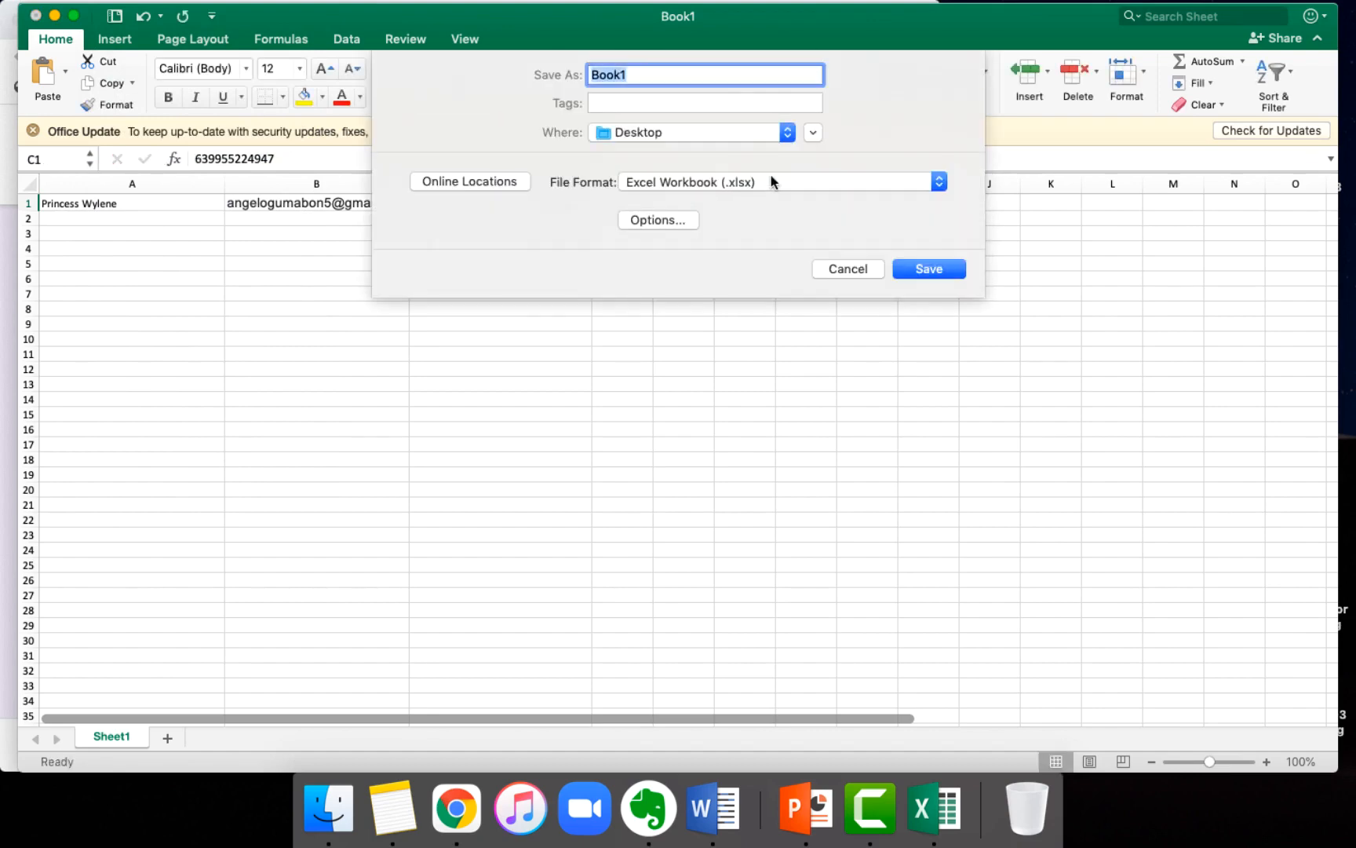
{"action": "left_click", "coordinate": [772, 182]}
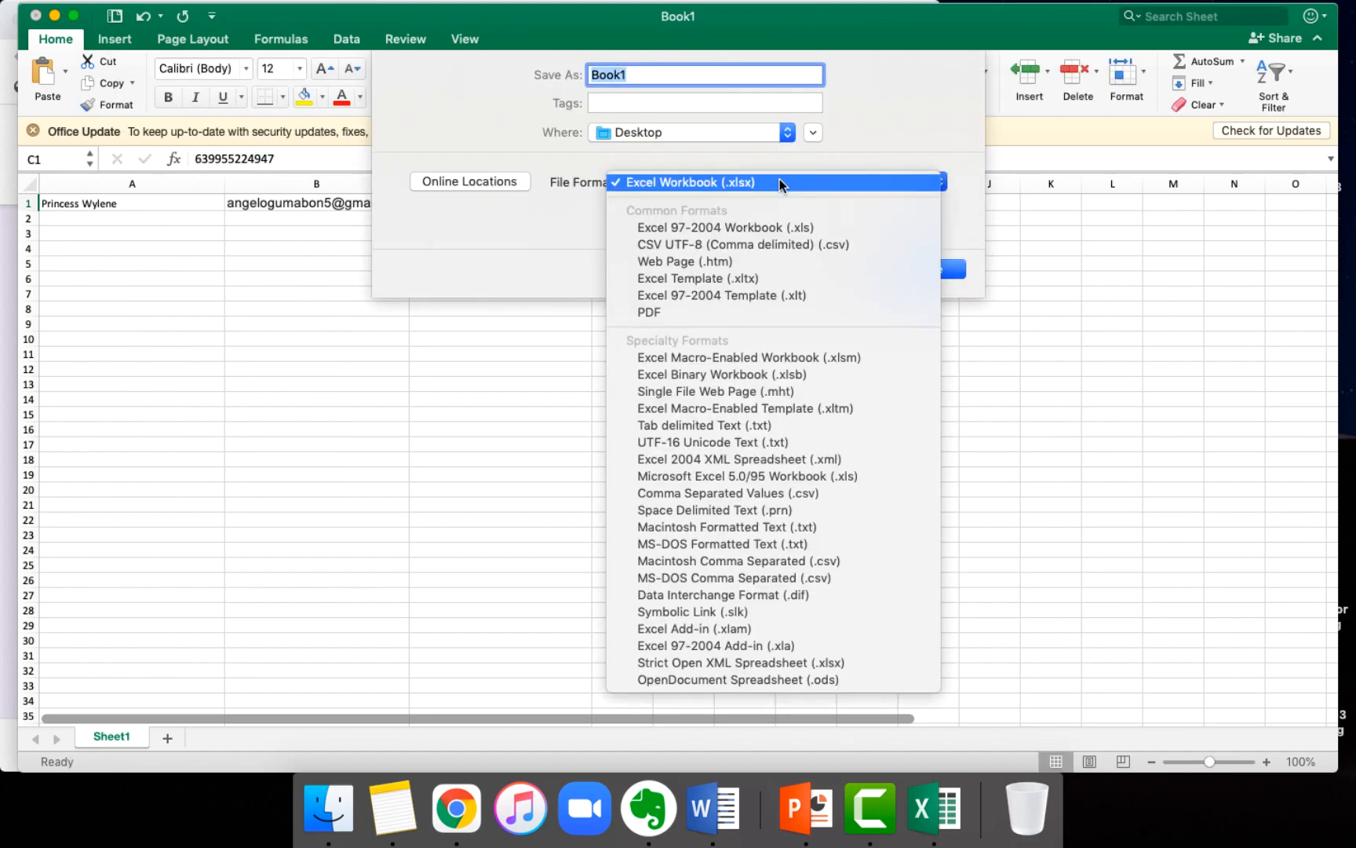
{"action": "left_click", "coordinate": [750, 245]}
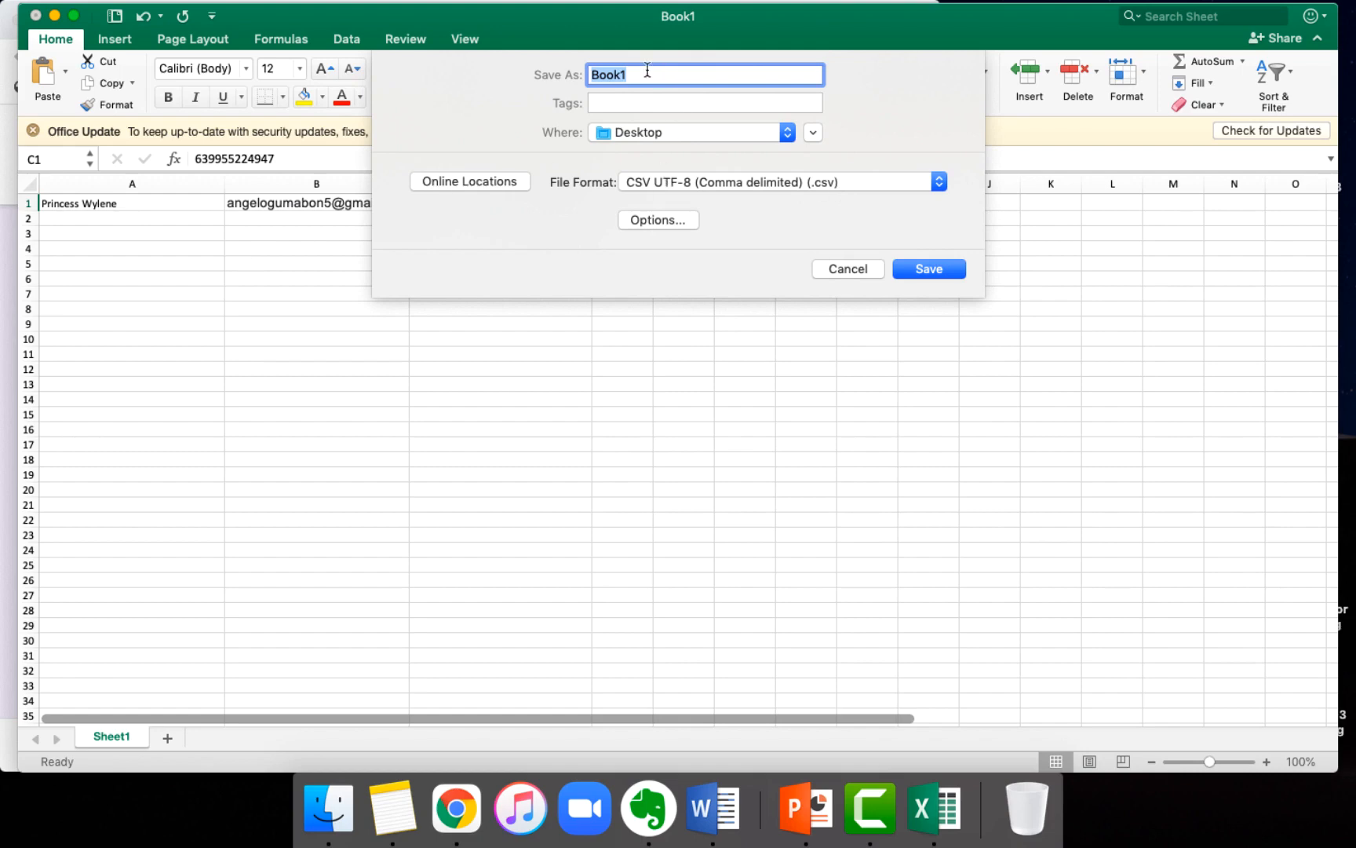
Step: Save the file to the Desktop as Retargeting For Facebook Ads, keeping the CSV format
{"action": "type", "text": "Retargeting Fro Fa"}
{"action": "key", "text": "BackSpace"}
{"action": "key", "text": "BackSpace"}
{"action": "key", "text": "BackSpace"}
{"action": "key", "text": "BackSpace"}
{"action": "key", "text": "BackSpace"}
{"action": "type", "text": "r"}
{"action": "key", "text": "BackSpace"}
{"action": "key", "text": "BackSpace"}
{"action": "type", "text": "For Fa"}
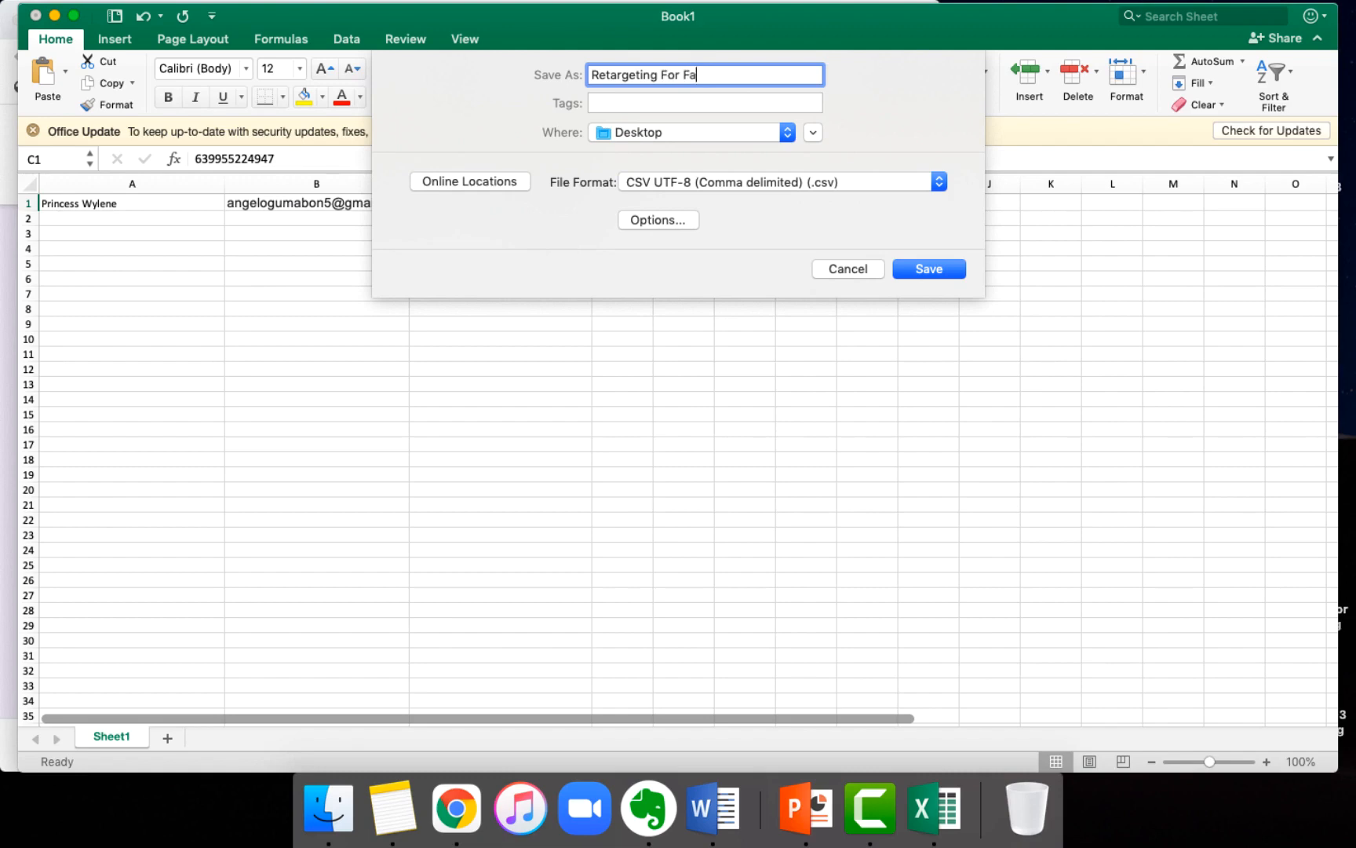
{"action": "type", "text": "cebook Ads"}
{"action": "left_click", "coordinate": [941, 269]}
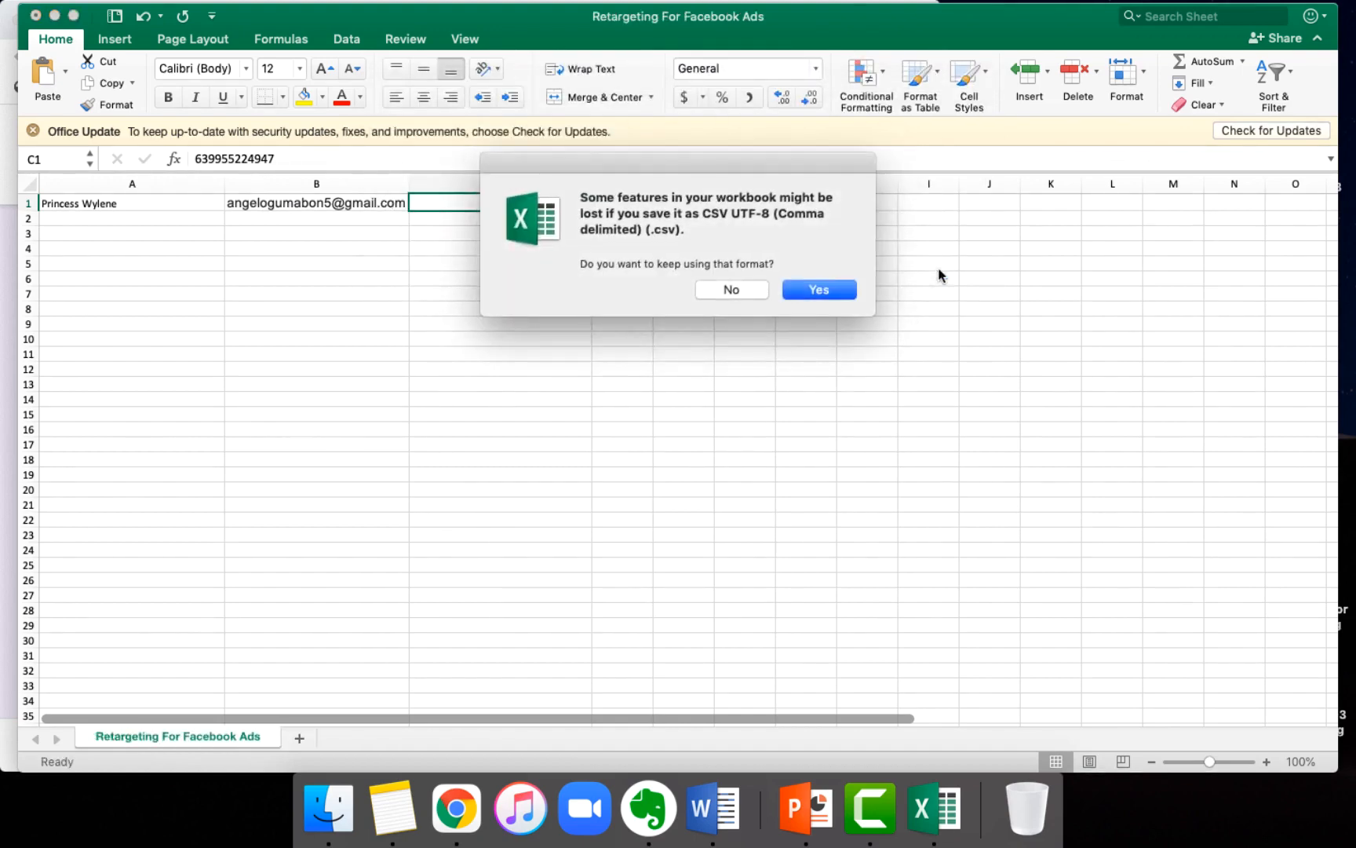
{"action": "left_click", "coordinate": [824, 297]}
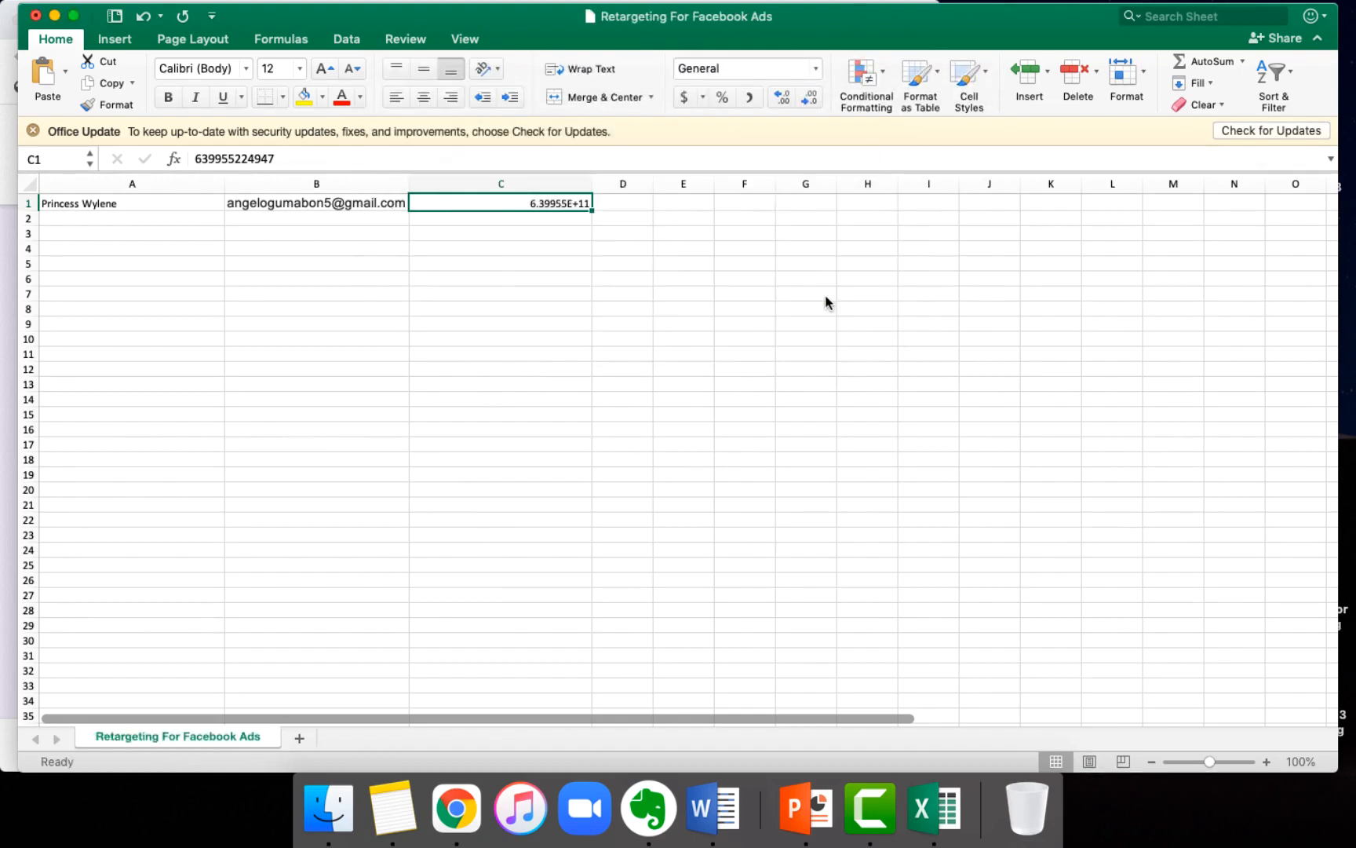
Step: Open the mobile number in C1 for editing and minimize the Excel and browser windows to reach the desktop
{"action": "double_click", "coordinate": [546, 206]}
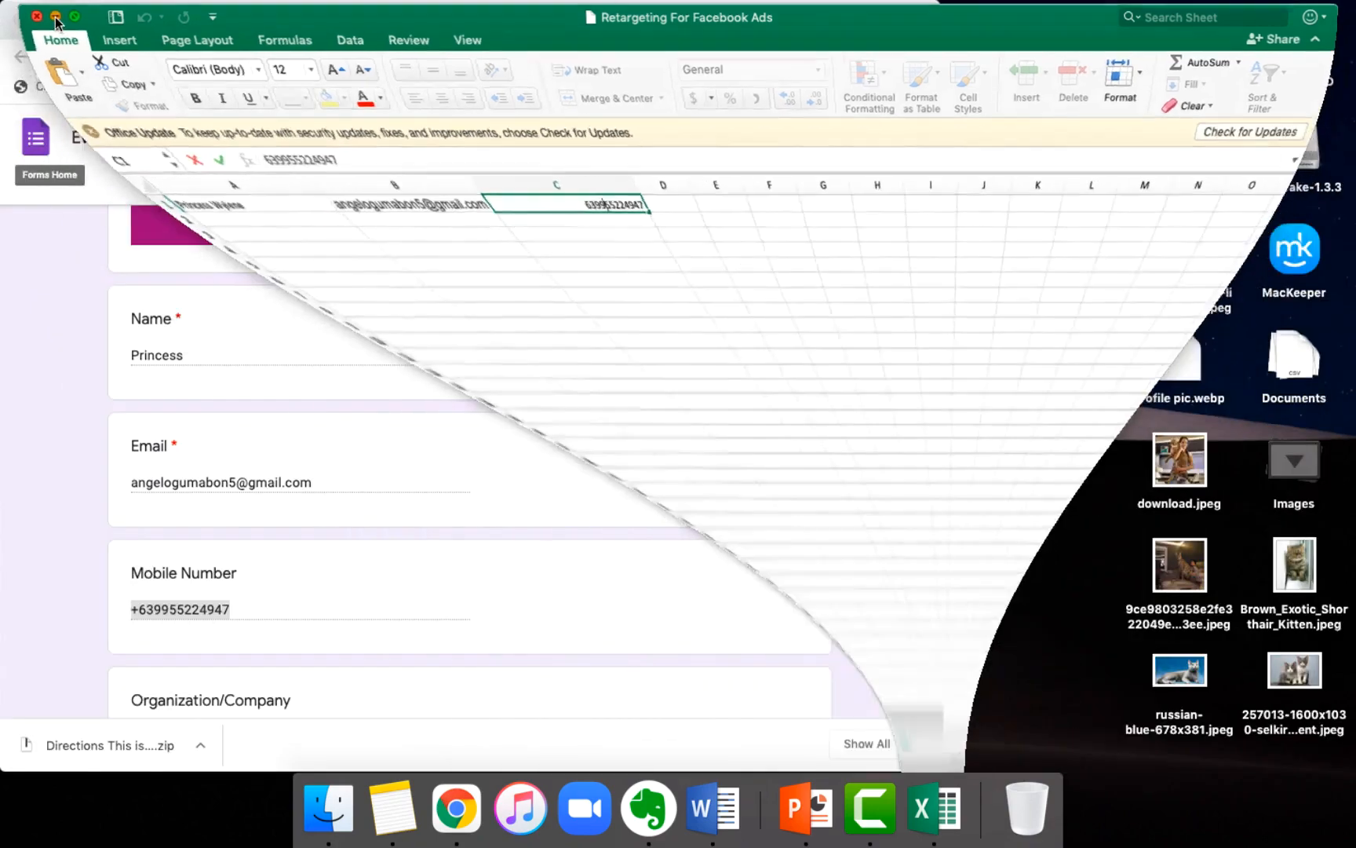
{"action": "left_click", "coordinate": [55, 16]}
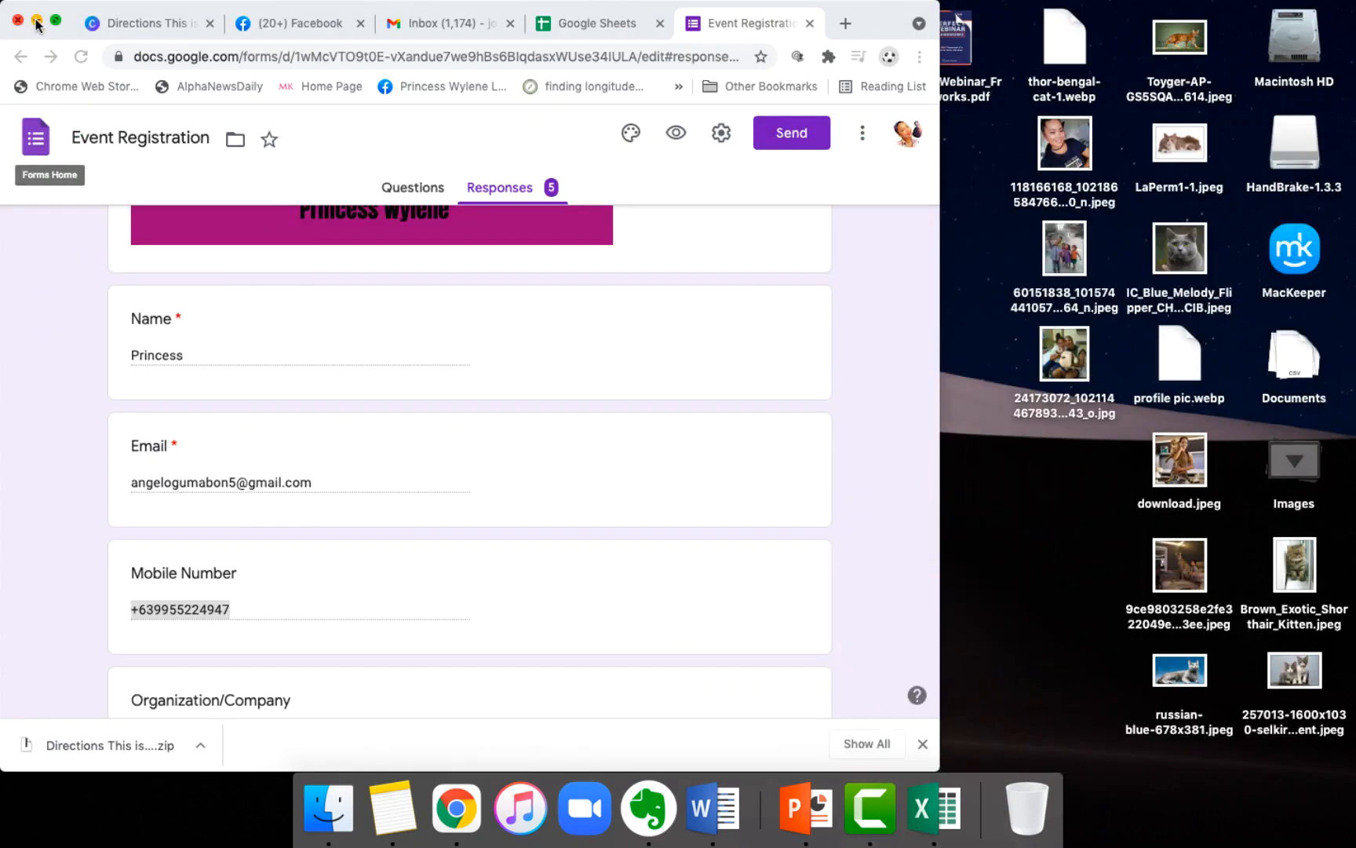
{"action": "left_click", "coordinate": [35, 19]}
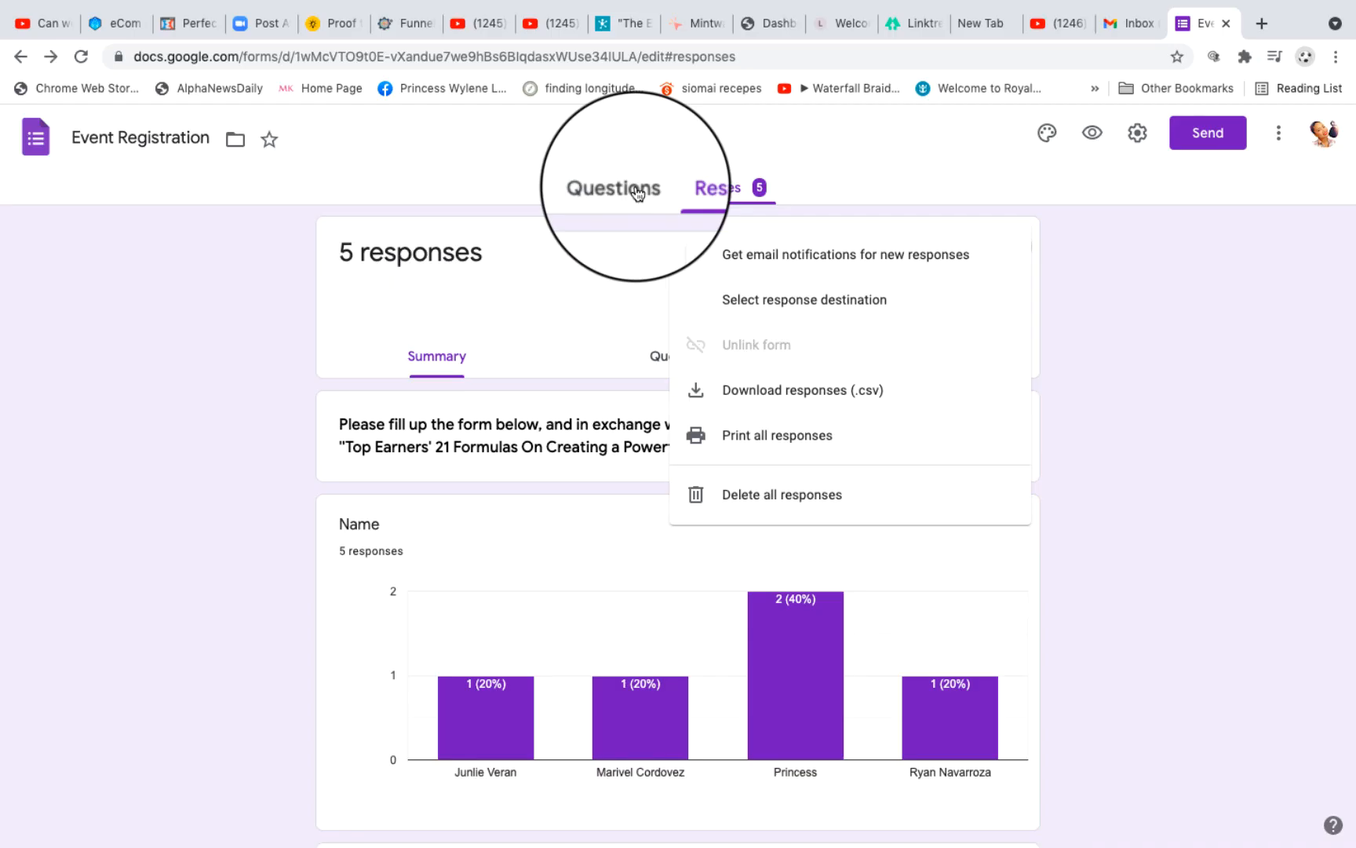
Step: Turn on email notifications for new responses to the Event Registration form and check which Google account is signed in
{"action": "left_click", "coordinate": [637, 192]}
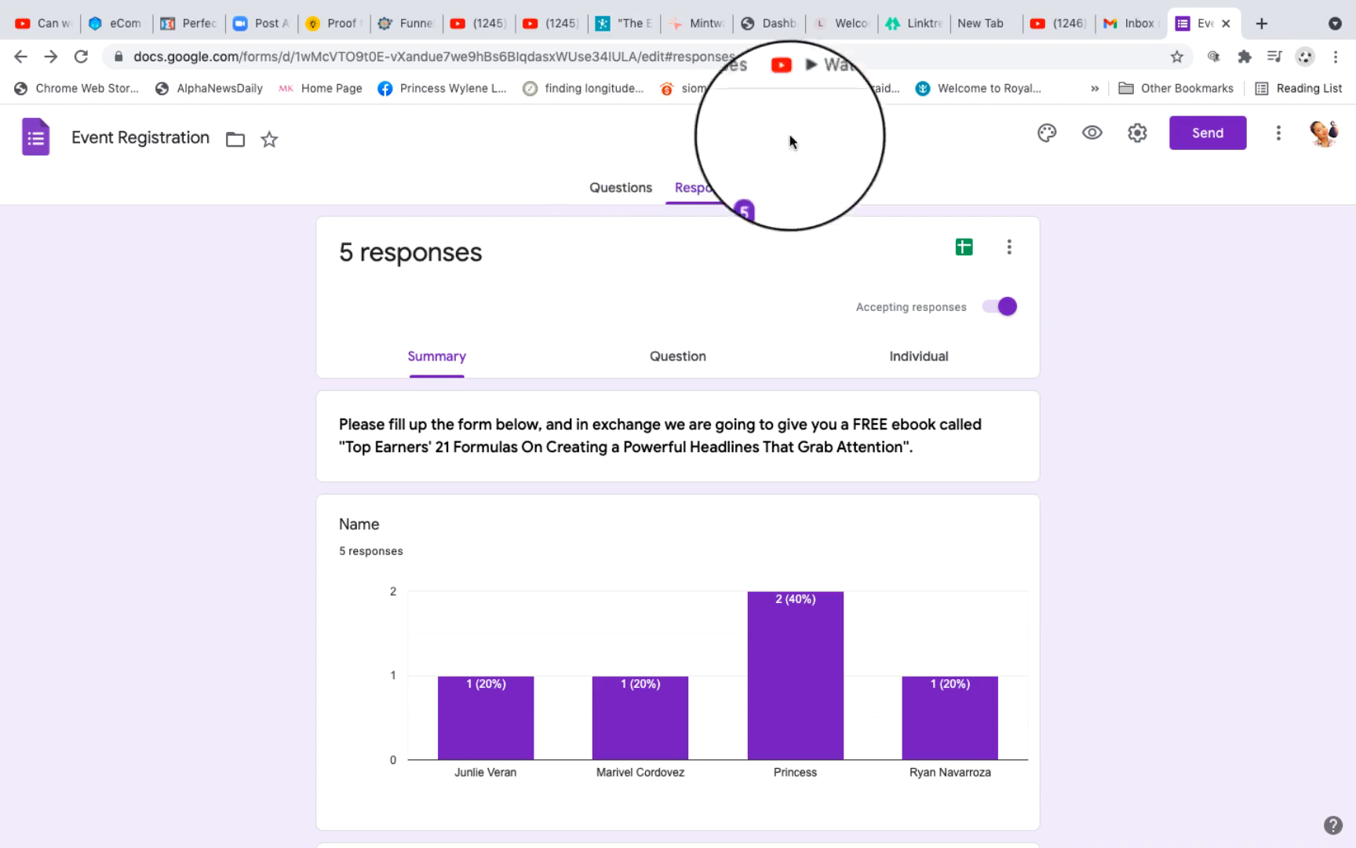
{"action": "left_click", "coordinate": [1011, 250]}
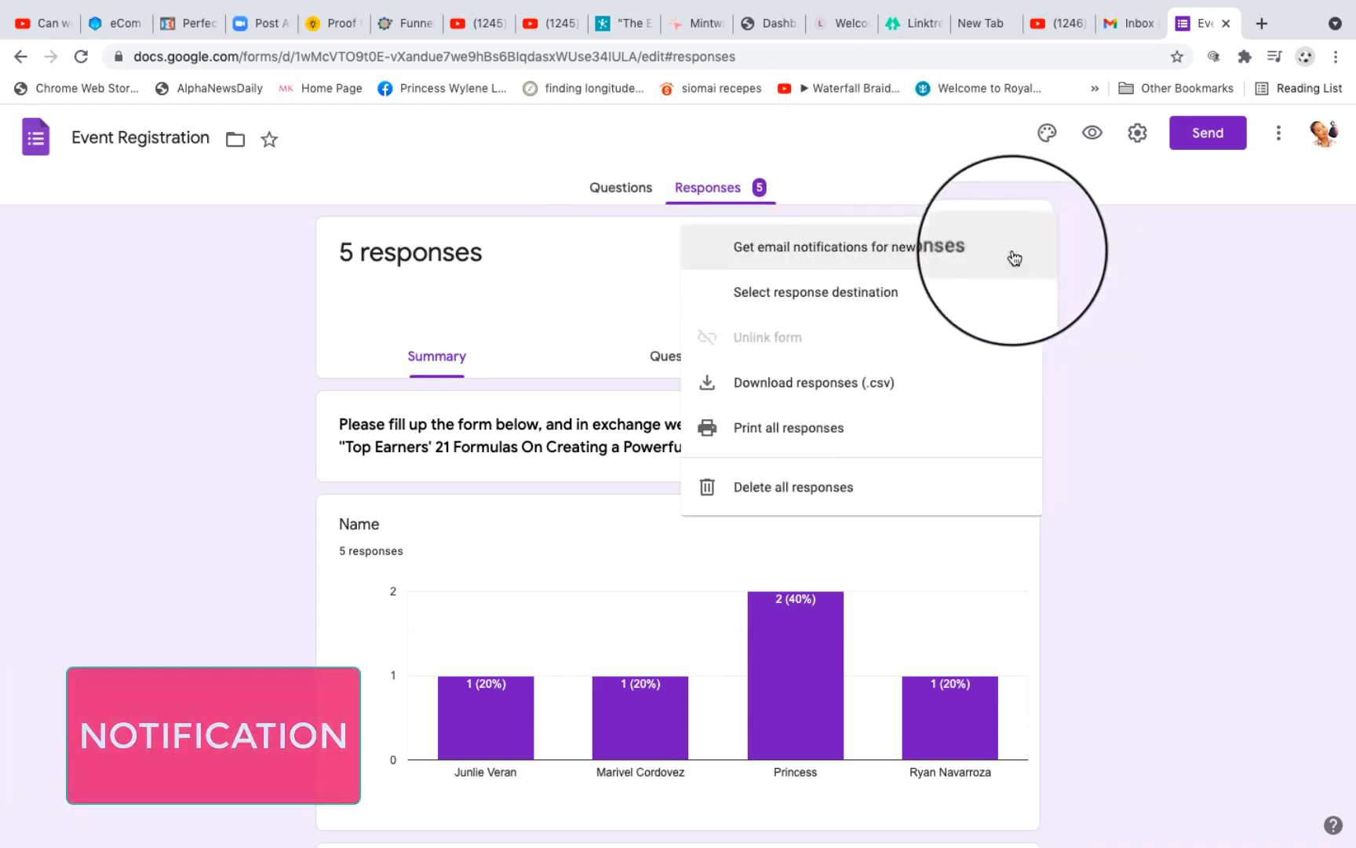
{"action": "left_click", "coordinate": [735, 255]}
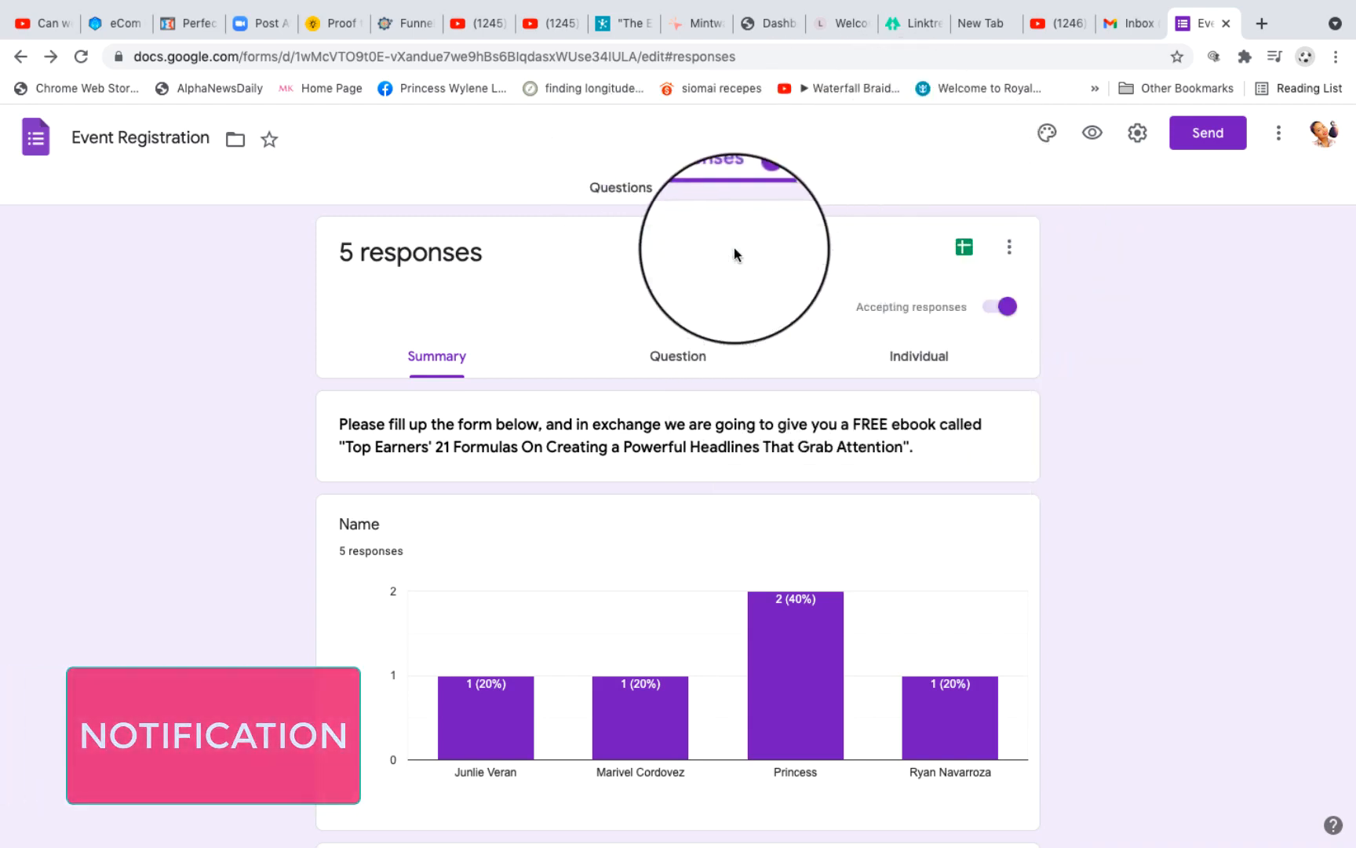
{"action": "left_click", "coordinate": [1011, 249]}
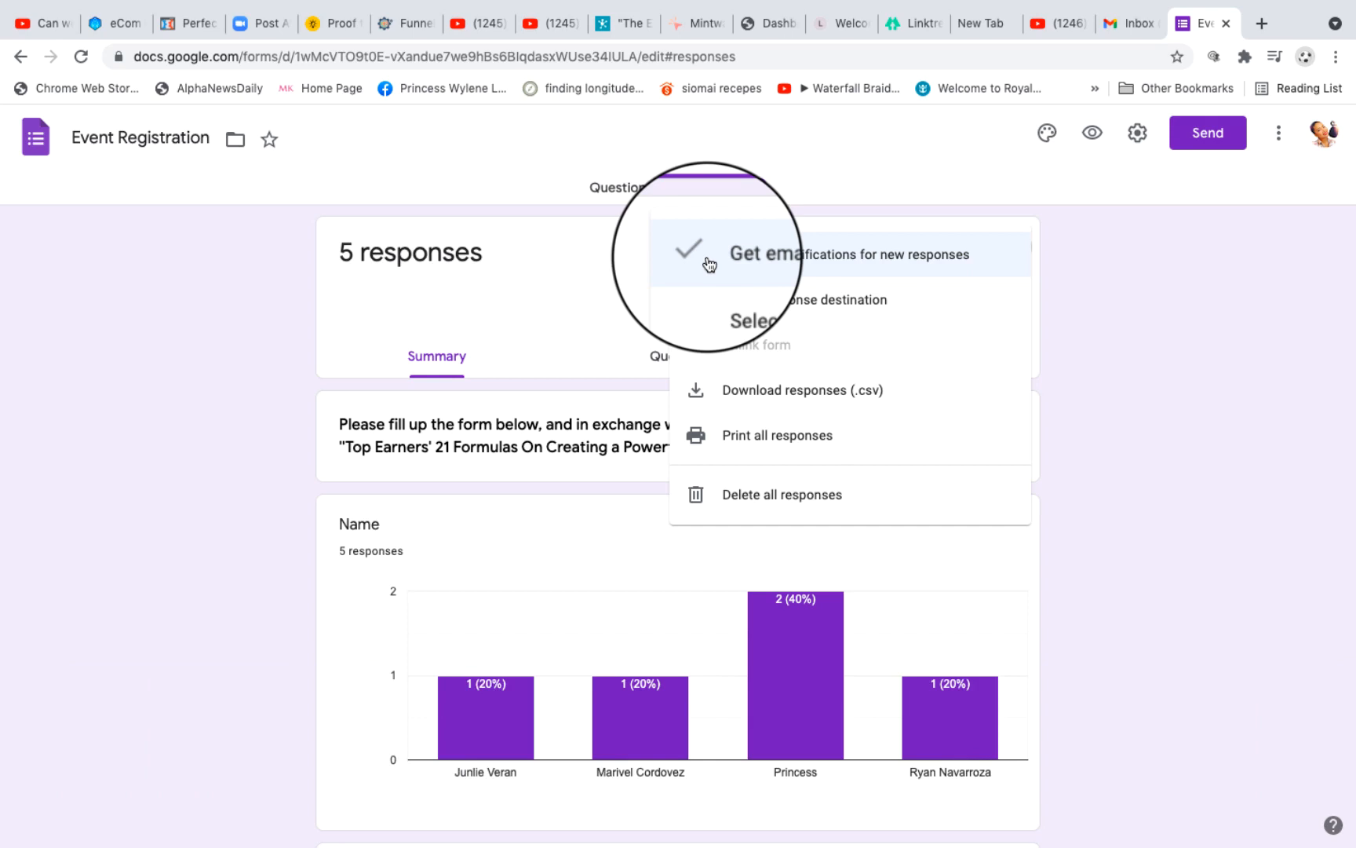
{"action": "left_click", "coordinate": [1324, 133]}
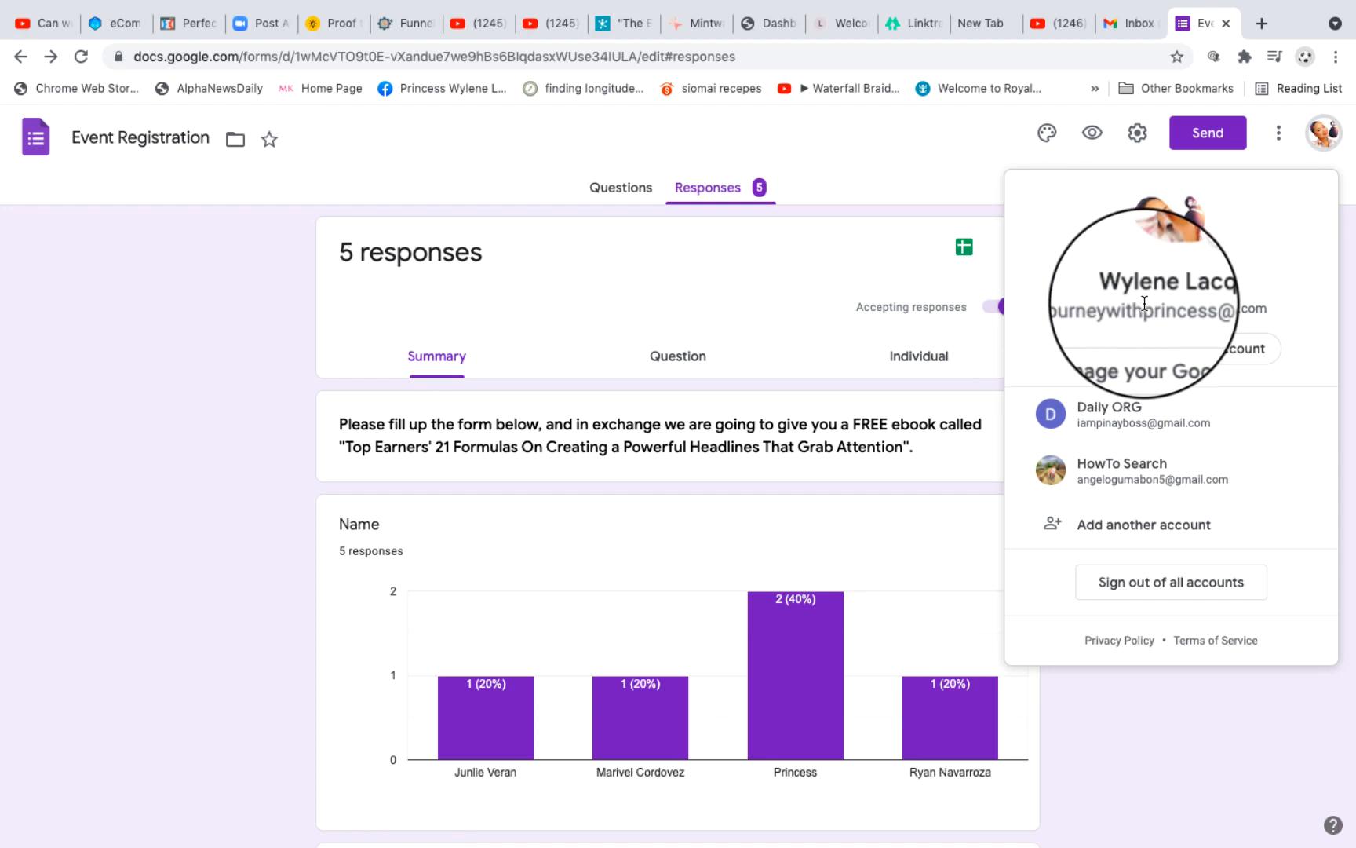
{"action": "left_click", "coordinate": [1325, 132]}
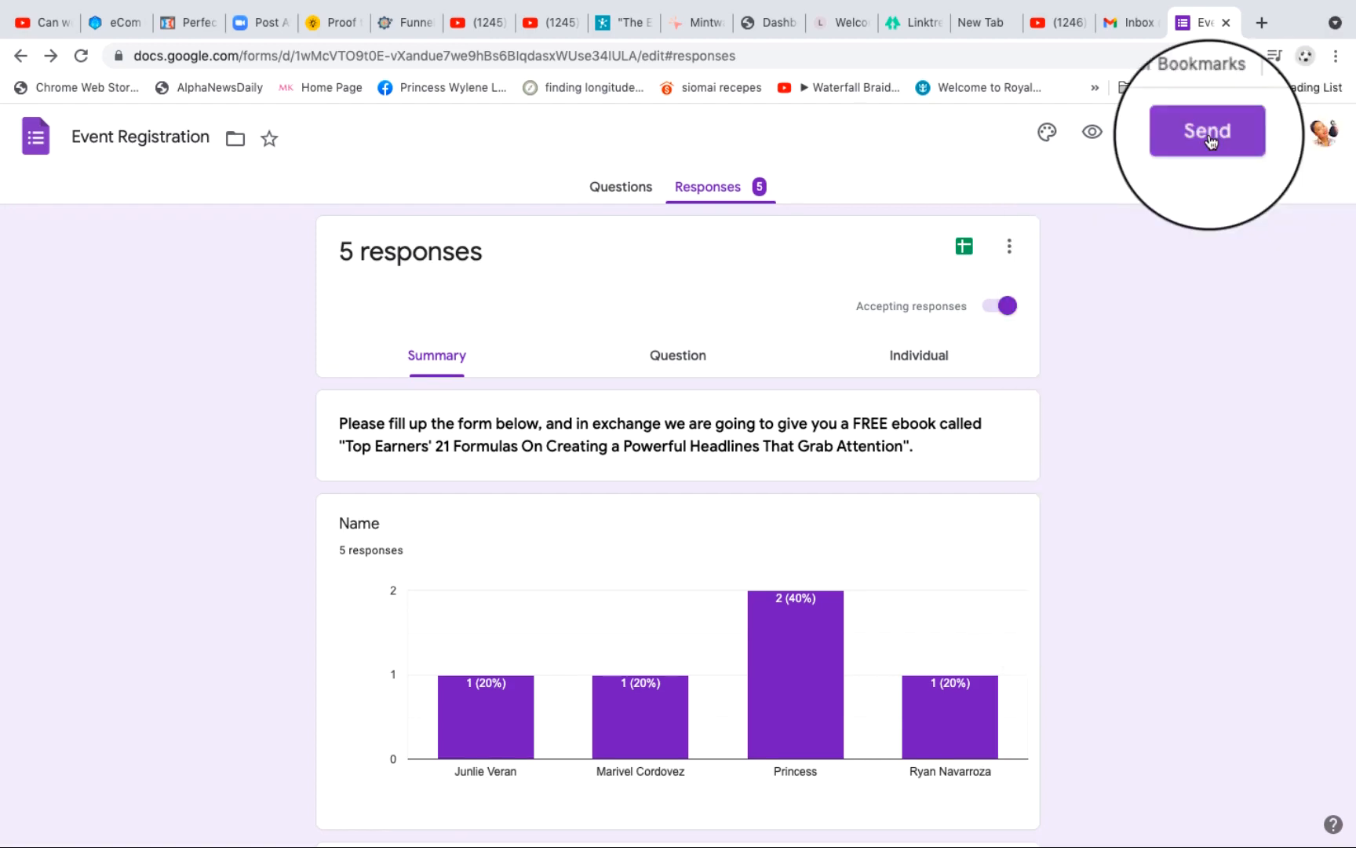
Step: Open the sending options for the Event Registration form and produce a shortened share link
{"action": "left_click", "coordinate": [1211, 134]}
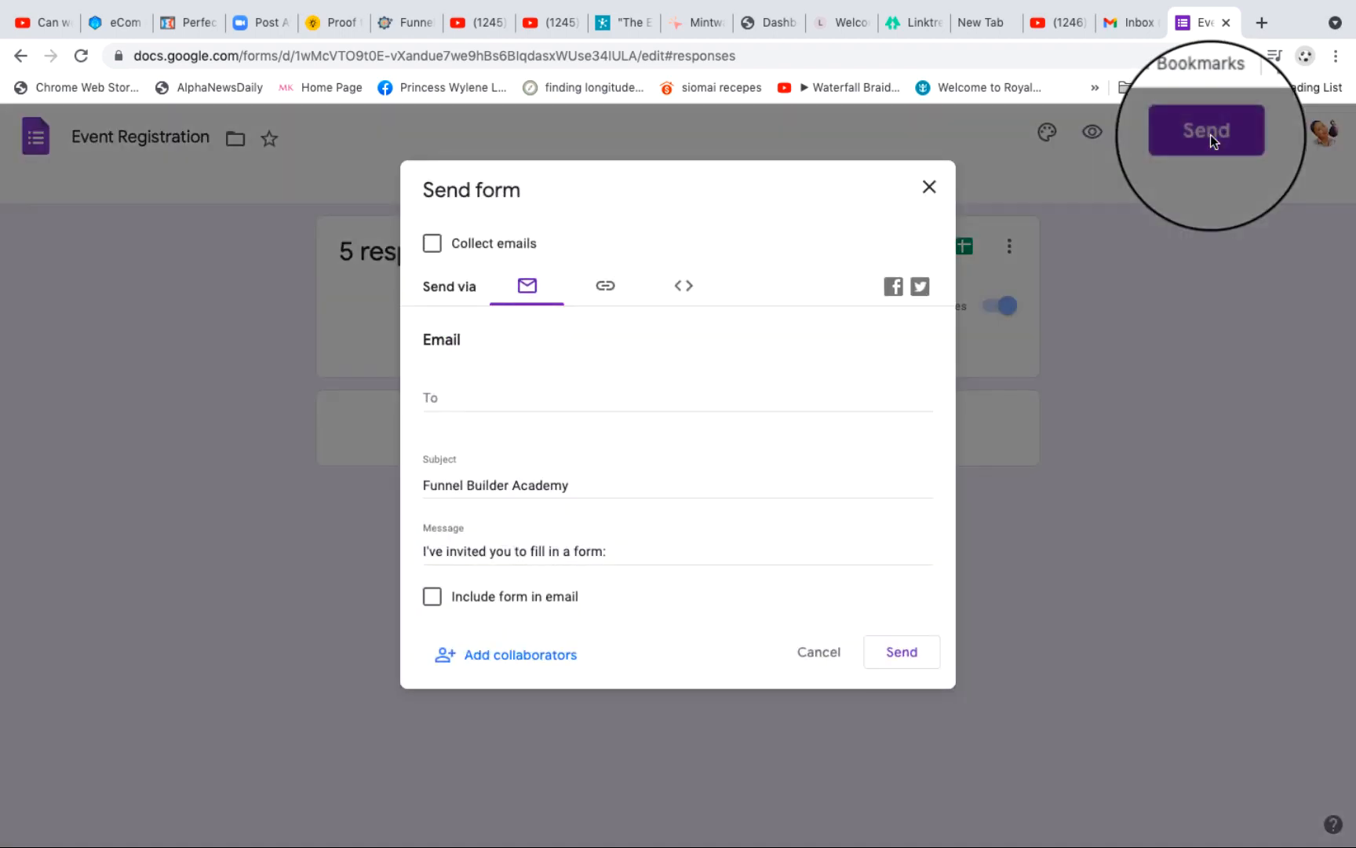
{"action": "left_click", "coordinate": [605, 289]}
{"action": "left_click", "coordinate": [588, 379]}
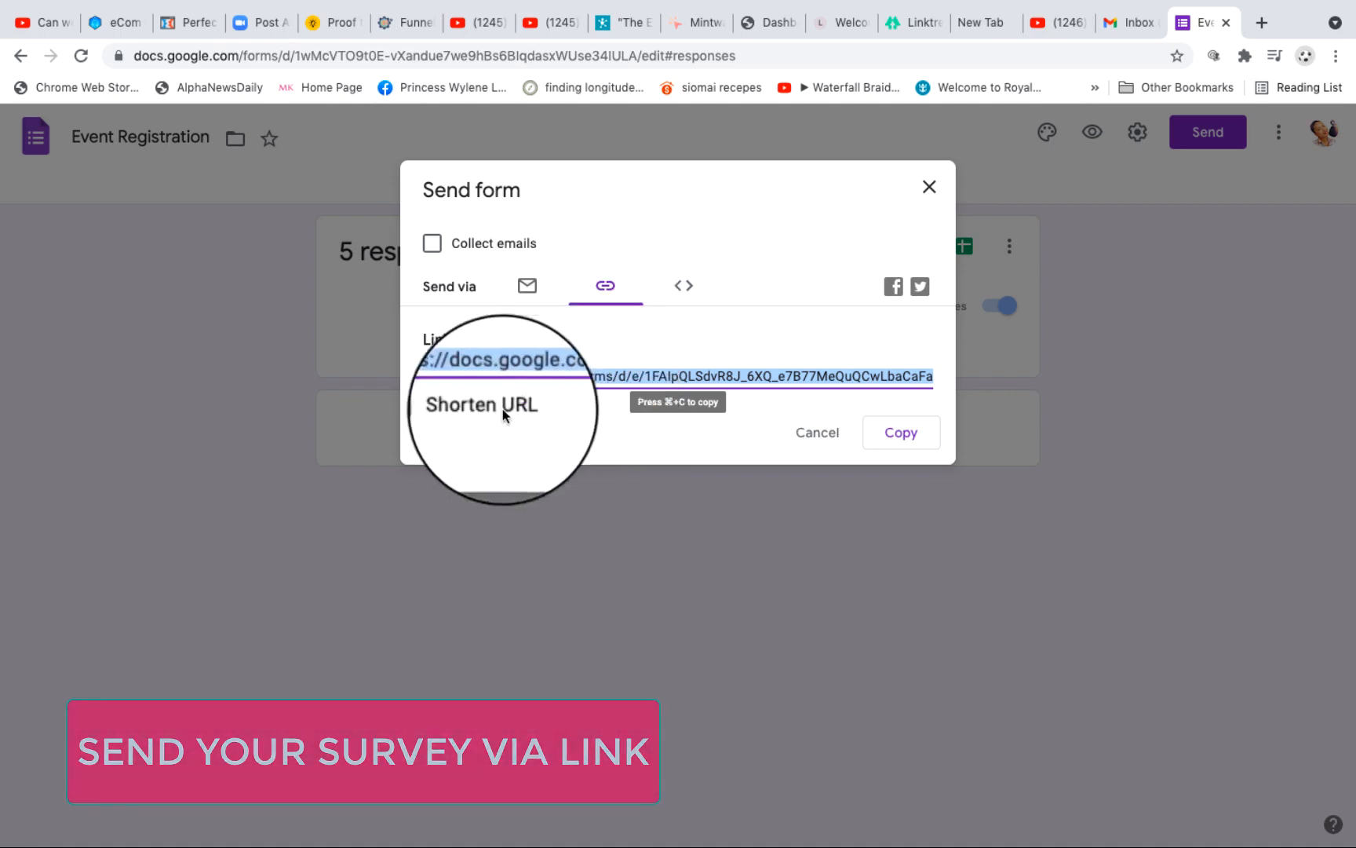
{"action": "left_click", "coordinate": [432, 406]}
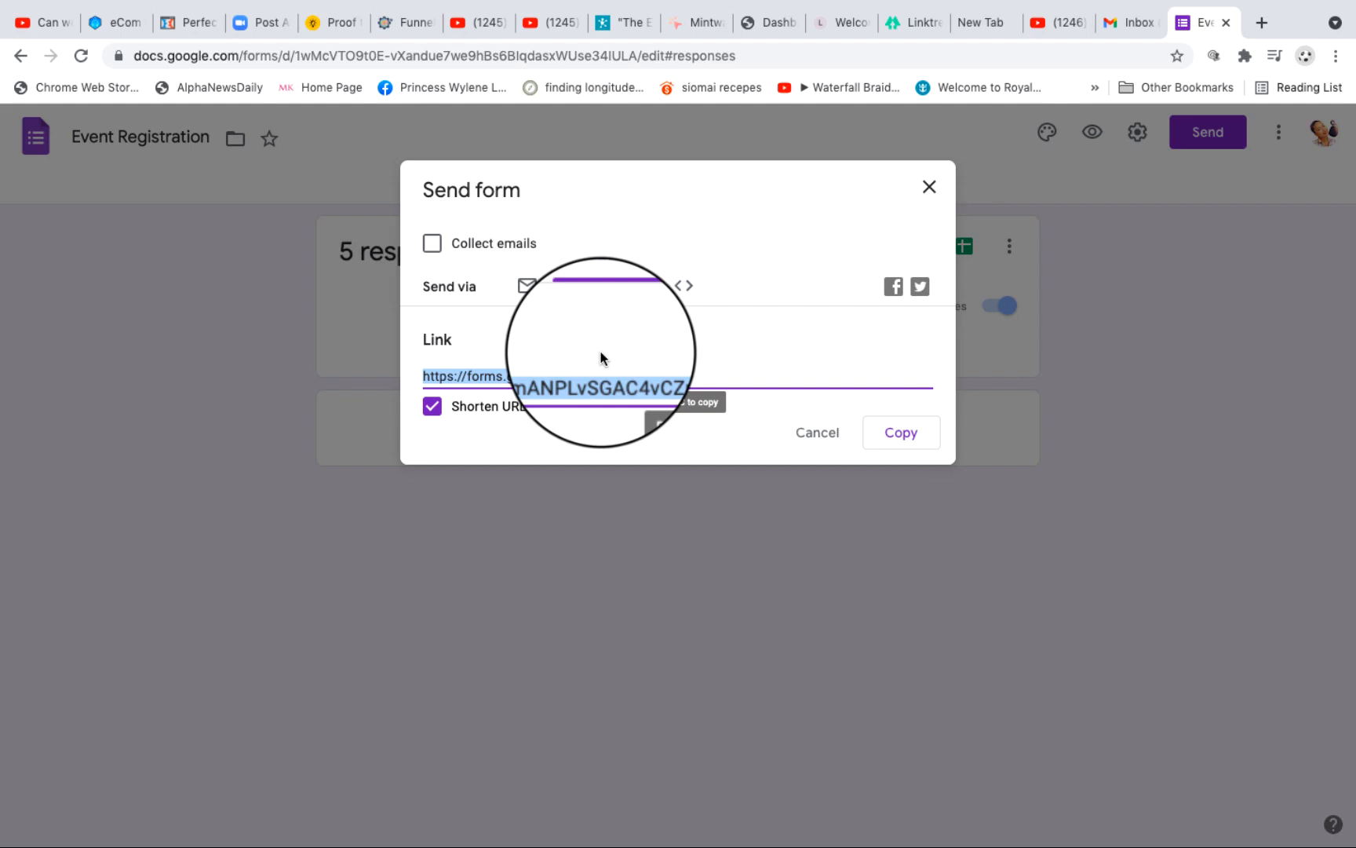
Step: Display the embed HTML options for the Event Registration form and set the embed height to 800 px
{"action": "left_click", "coordinate": [683, 287]}
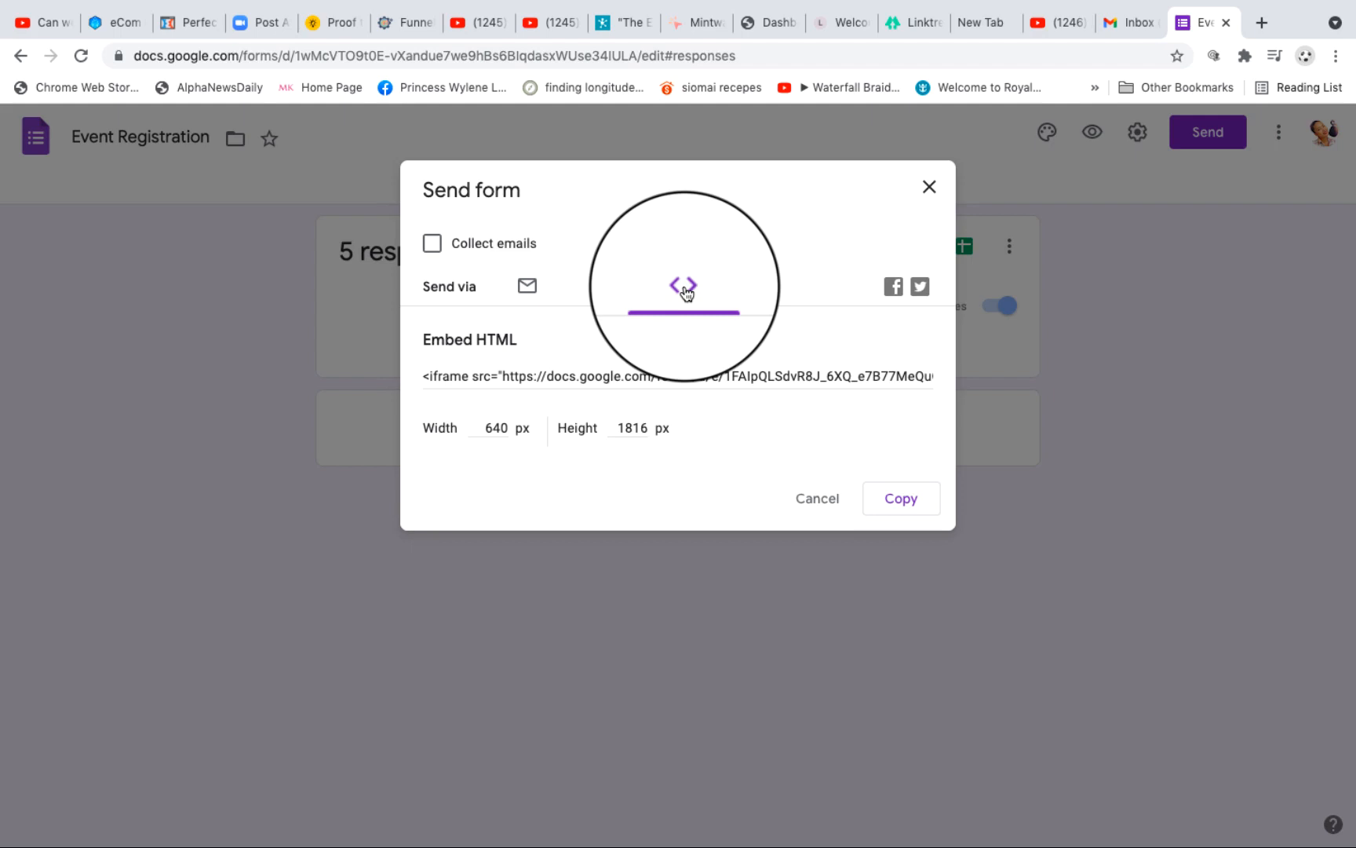
{"action": "left_click", "coordinate": [660, 376]}
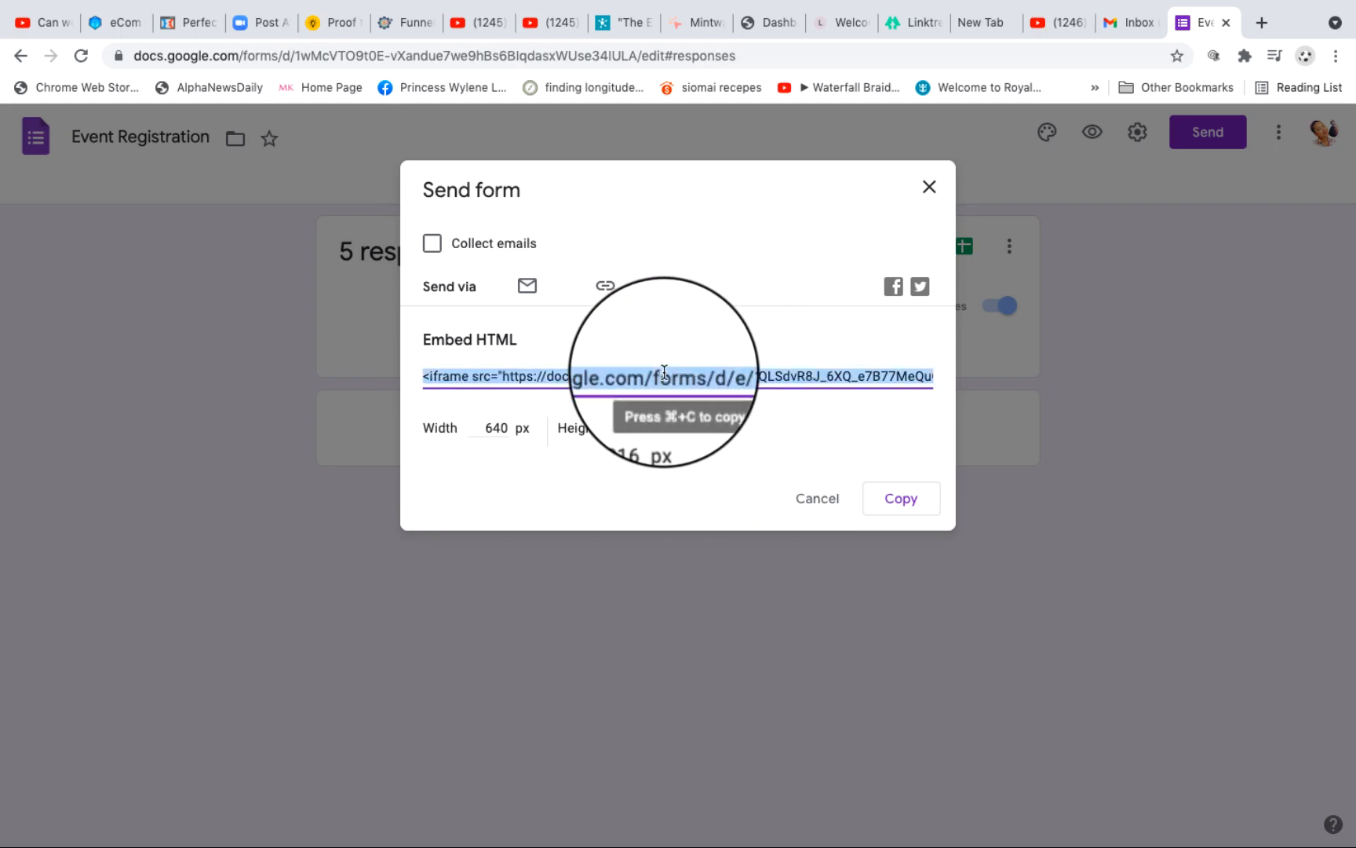
{"action": "left_click", "coordinate": [495, 428]}
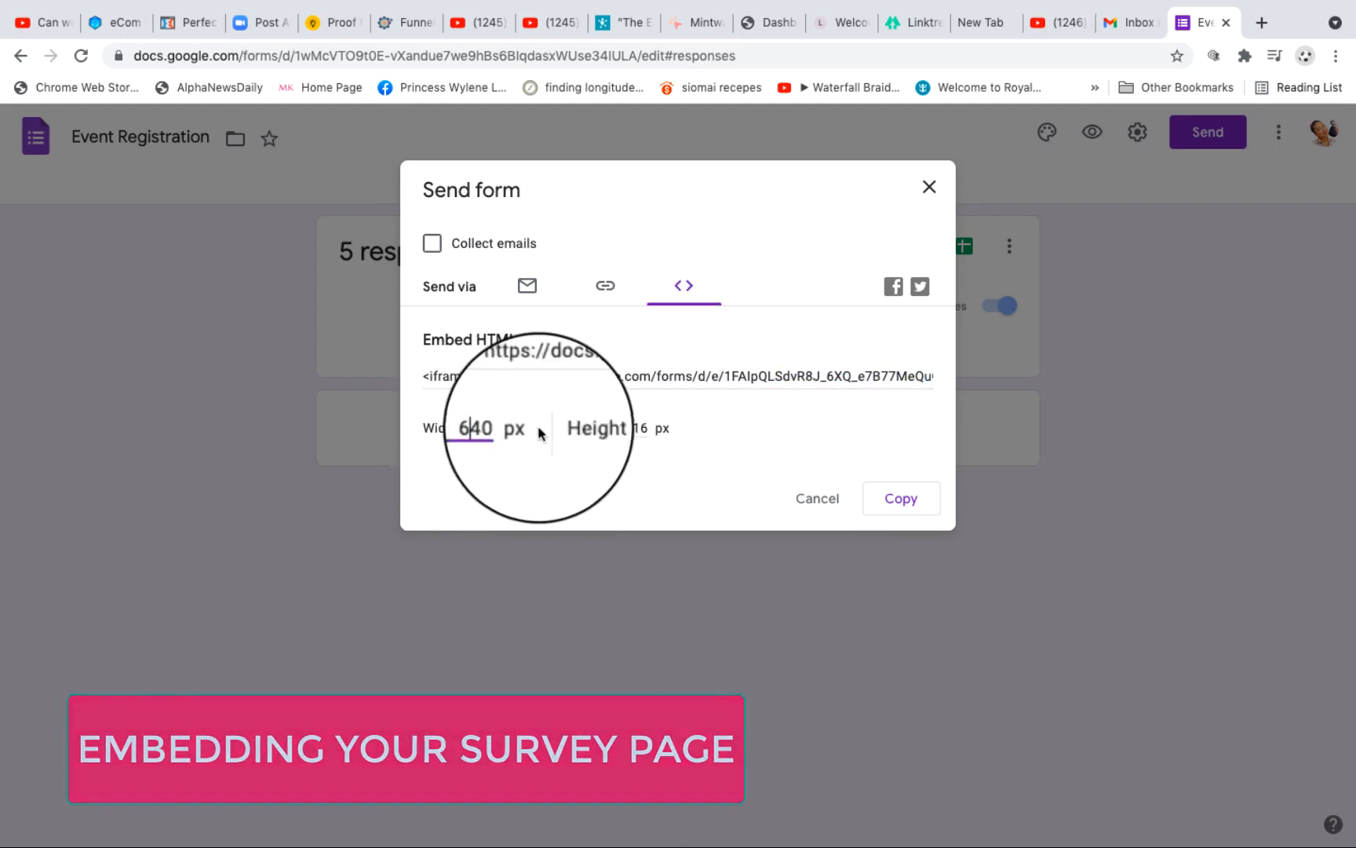
{"action": "double_click", "coordinate": [577, 430]}
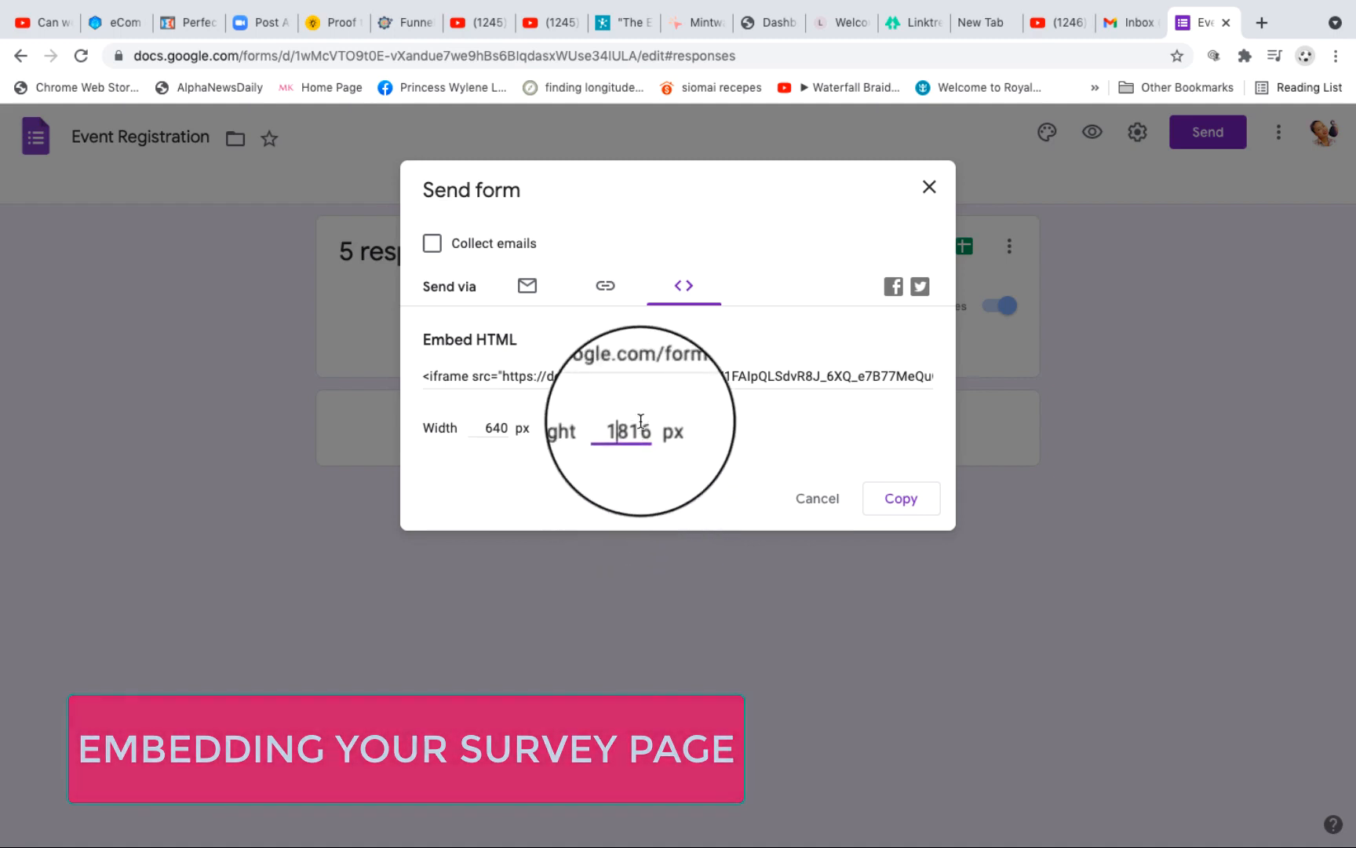
{"action": "key", "text": "BackSpace"}
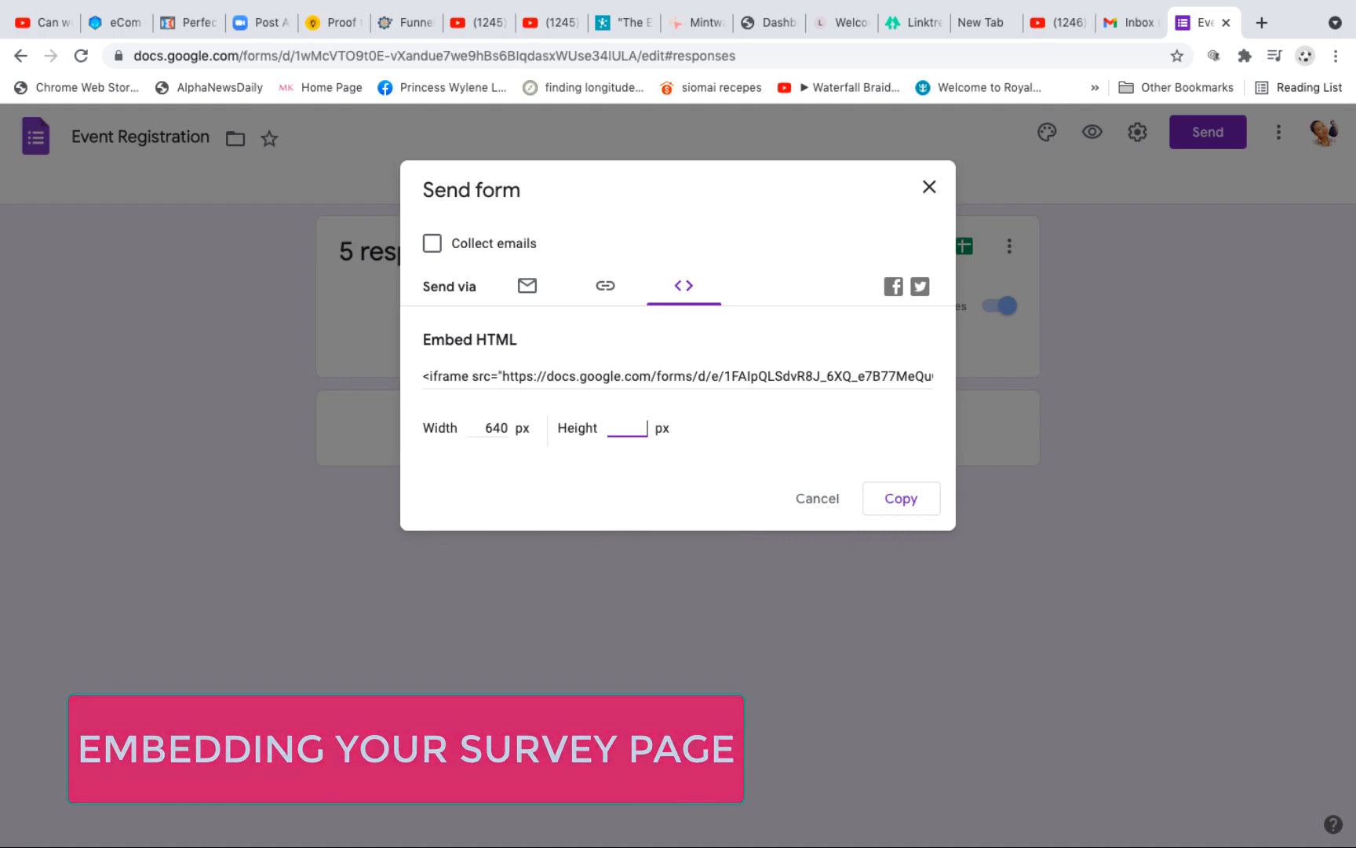
{"action": "left_click", "coordinate": [741, 424]}
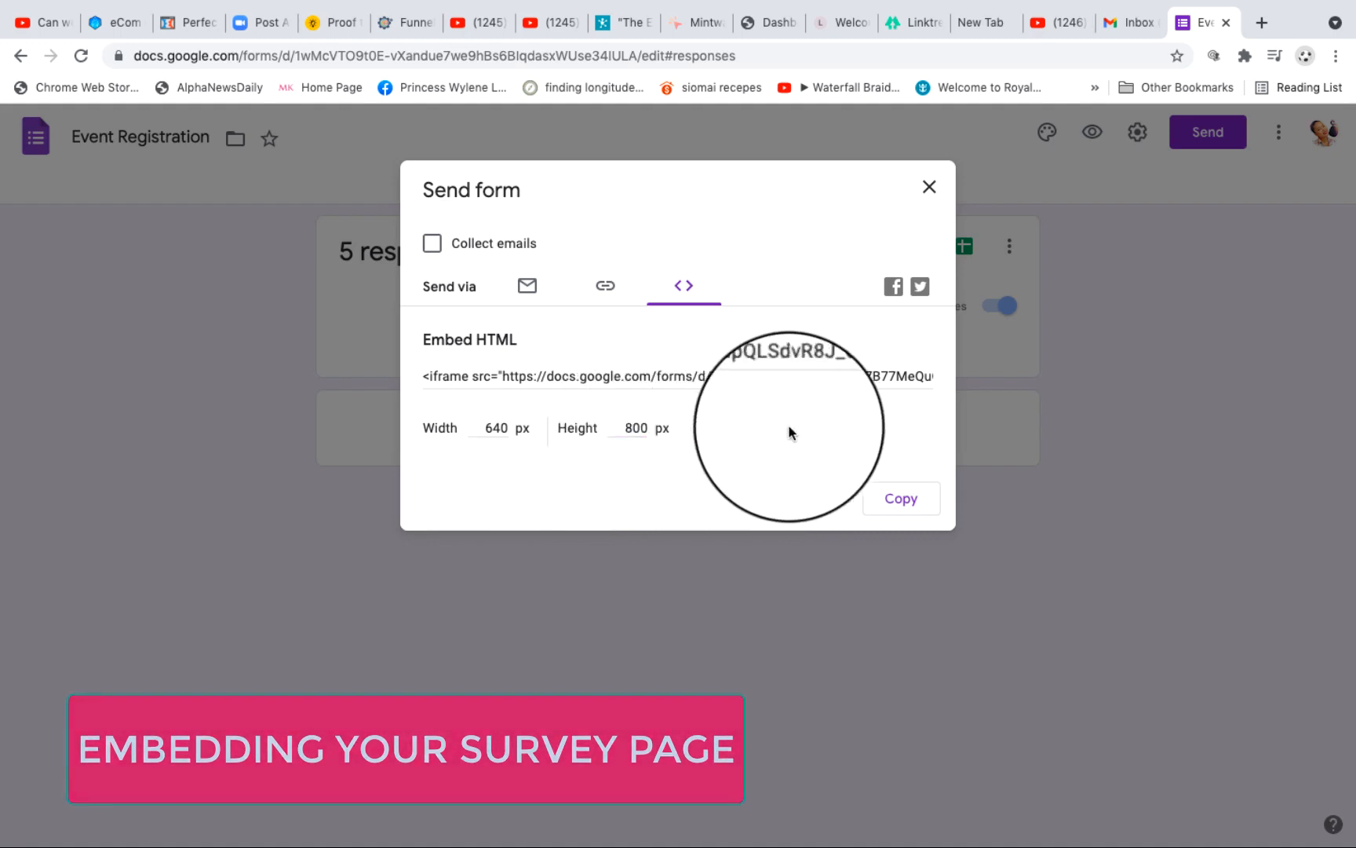
Step: Copy the Event Registration form's embed HTML code to the clipboard
{"action": "left_click", "coordinate": [908, 503]}
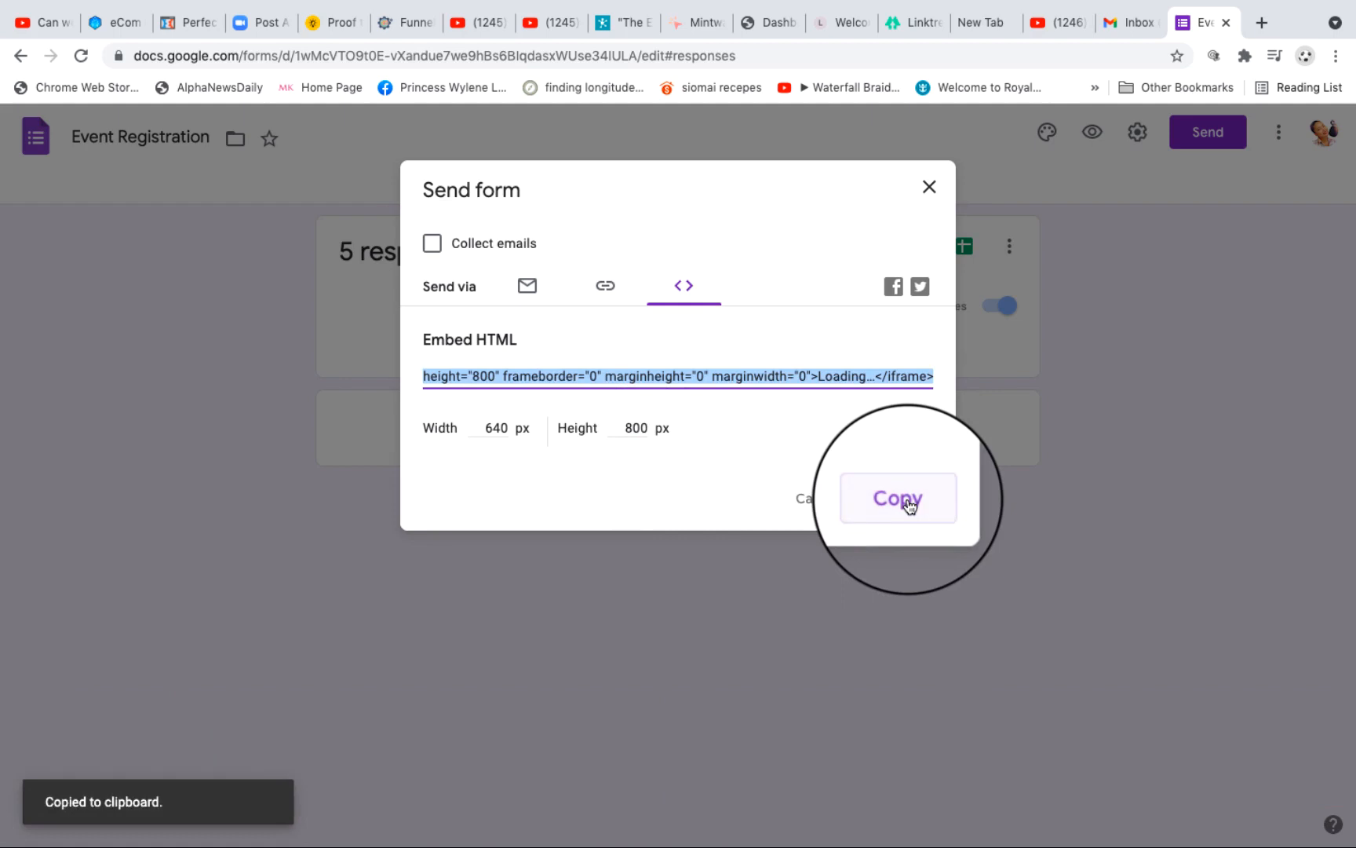
{"action": "left_click", "coordinate": [795, 420]}
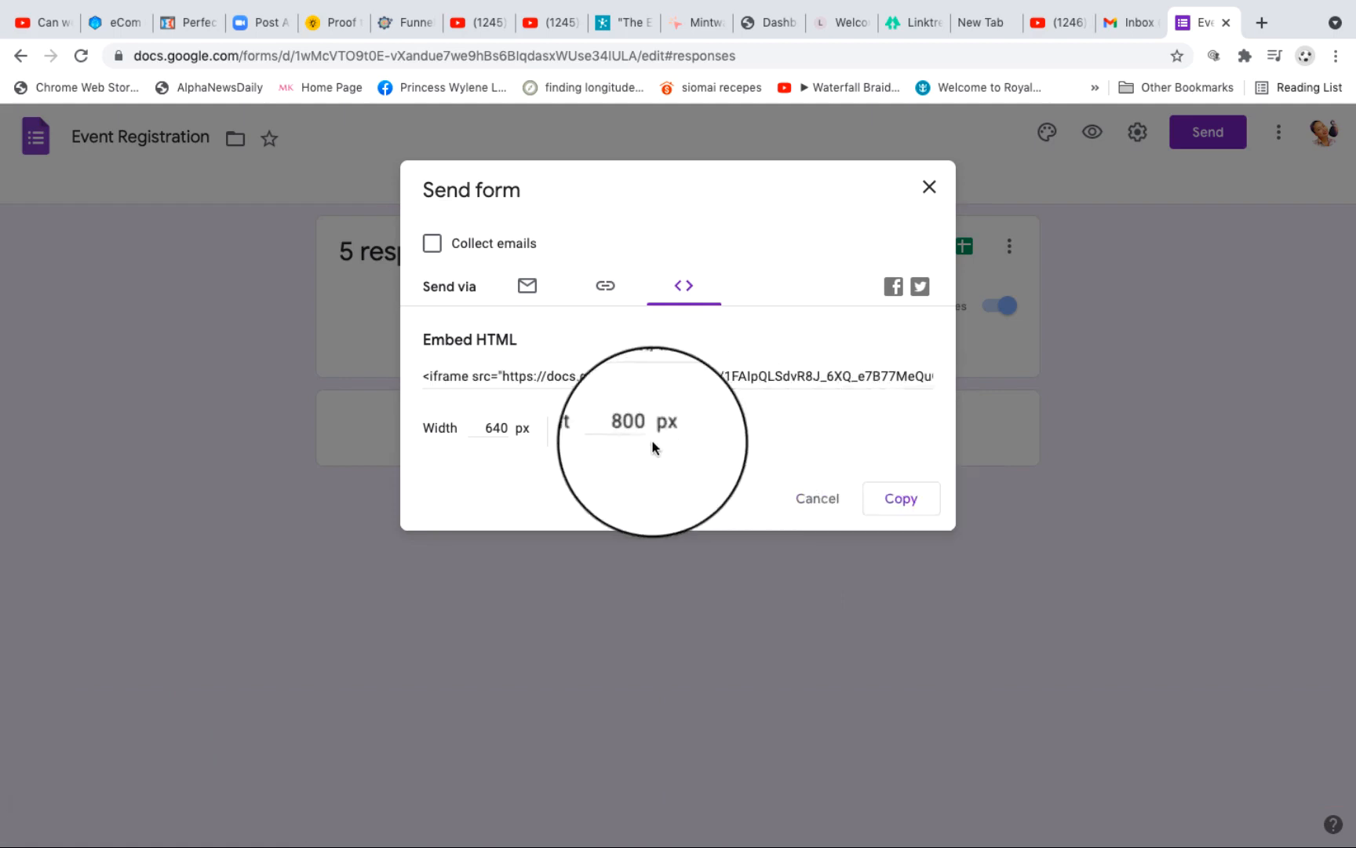
{"action": "left_click", "coordinate": [495, 430]}
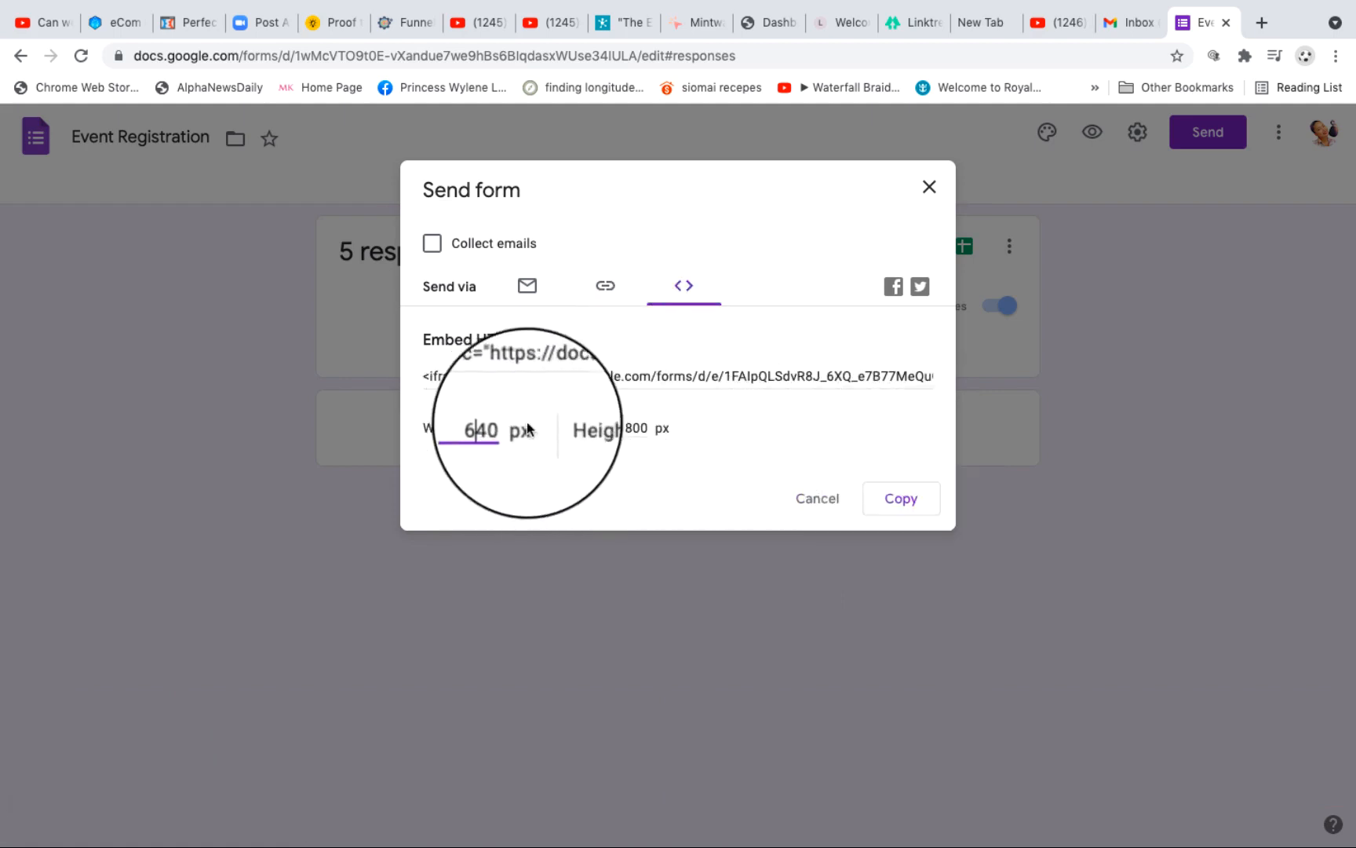
{"action": "left_click", "coordinate": [648, 379]}
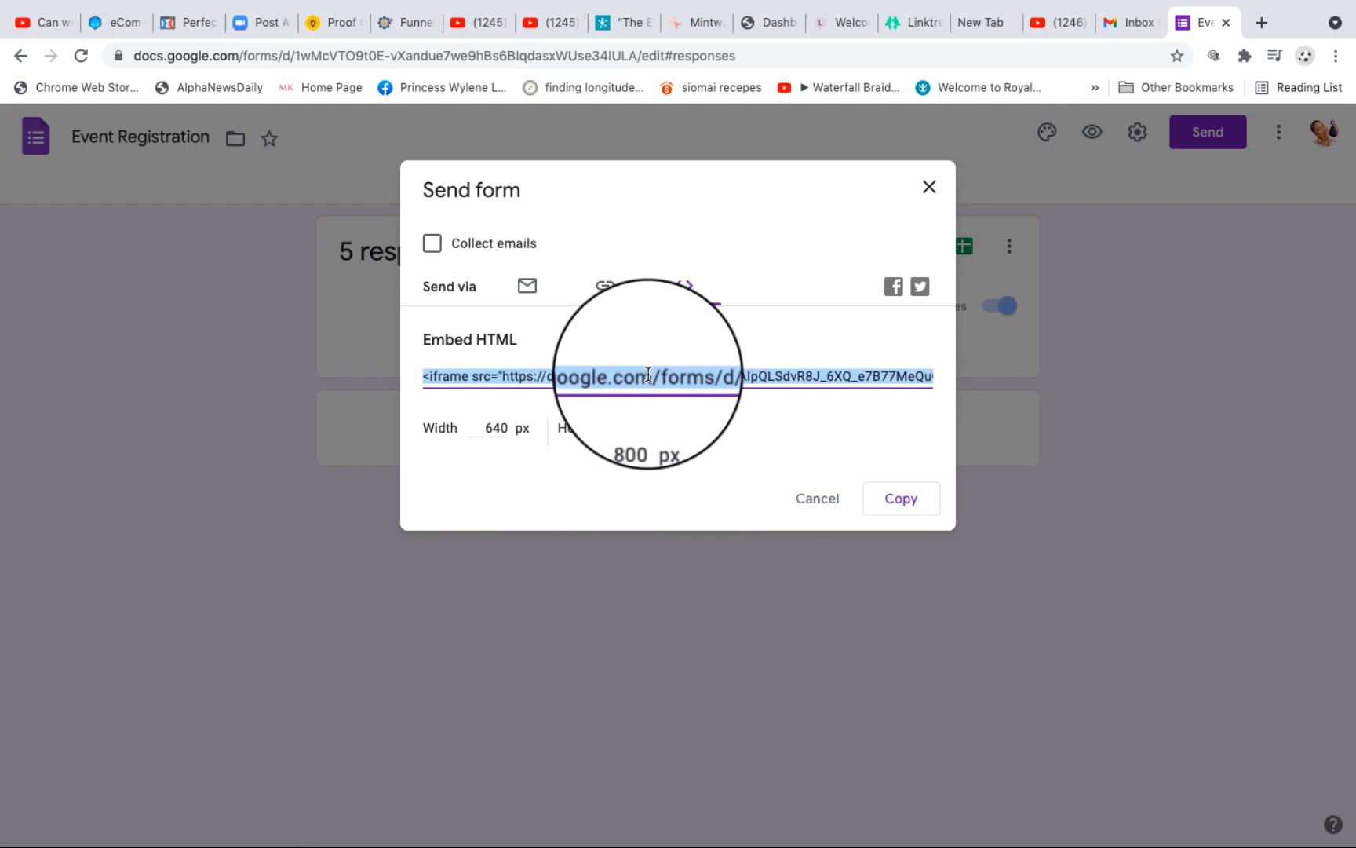
{"action": "right_click", "coordinate": [649, 379]}
{"action": "left_click", "coordinate": [686, 413]}
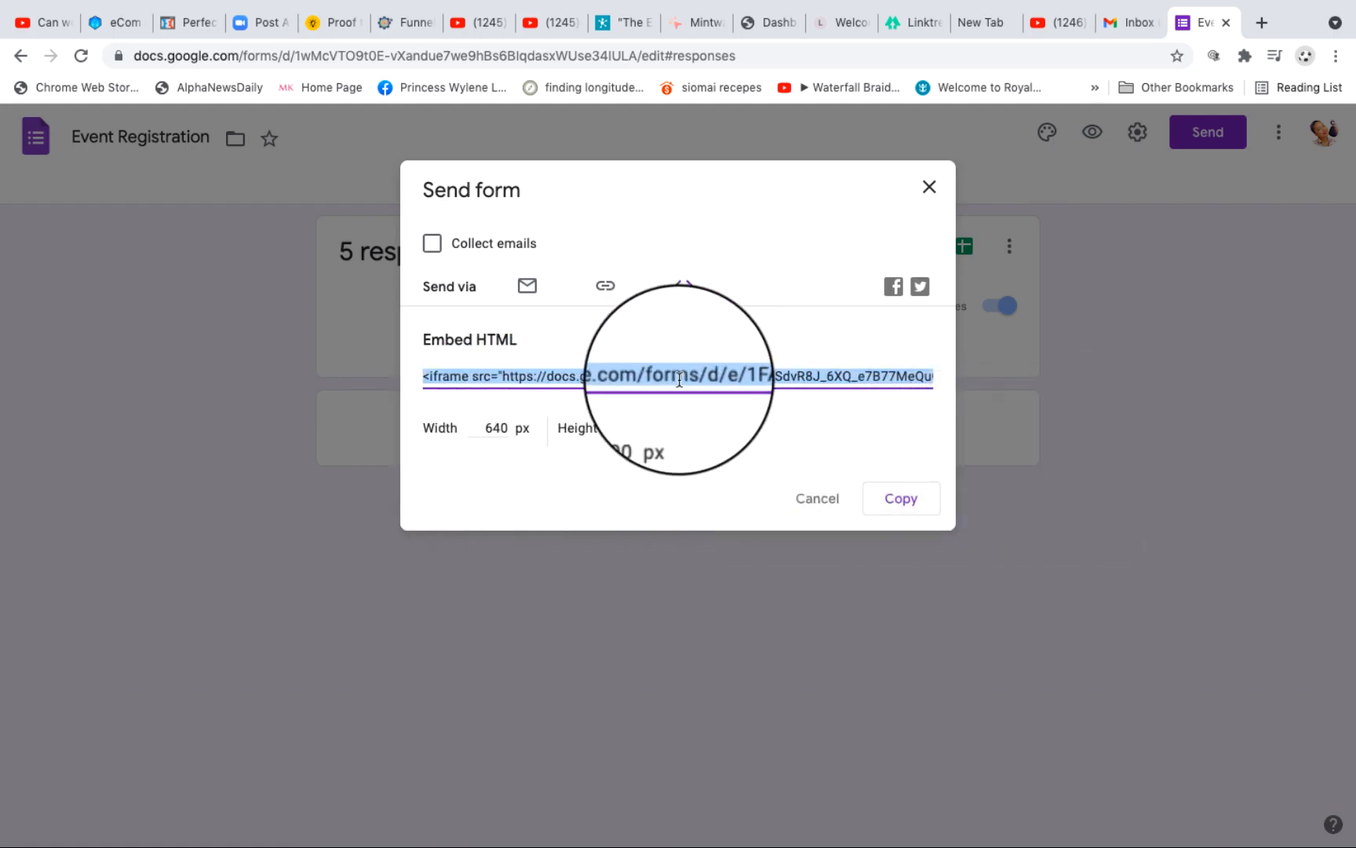
{"action": "left_click", "coordinate": [726, 417]}
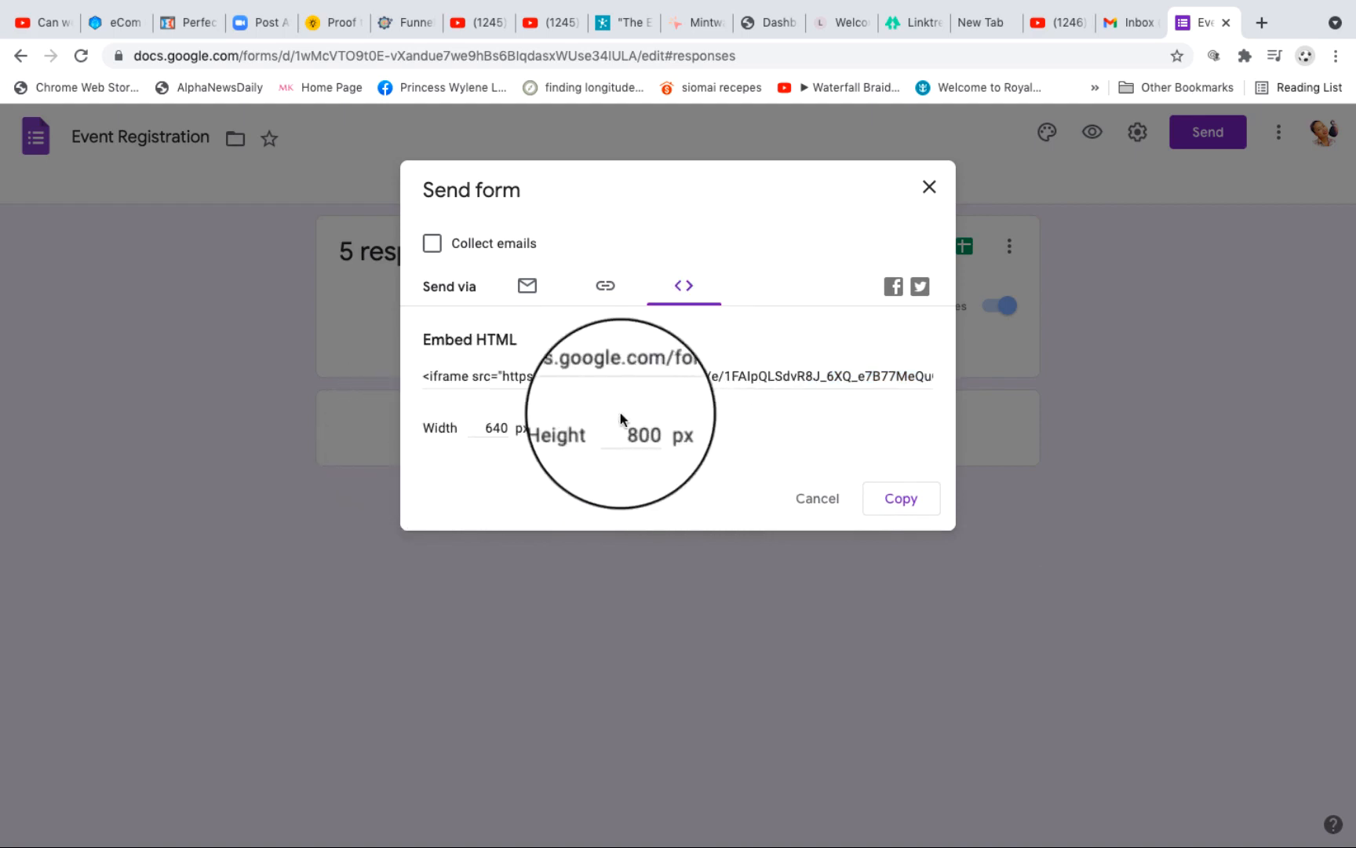
{"action": "left_click", "coordinate": [690, 375]}
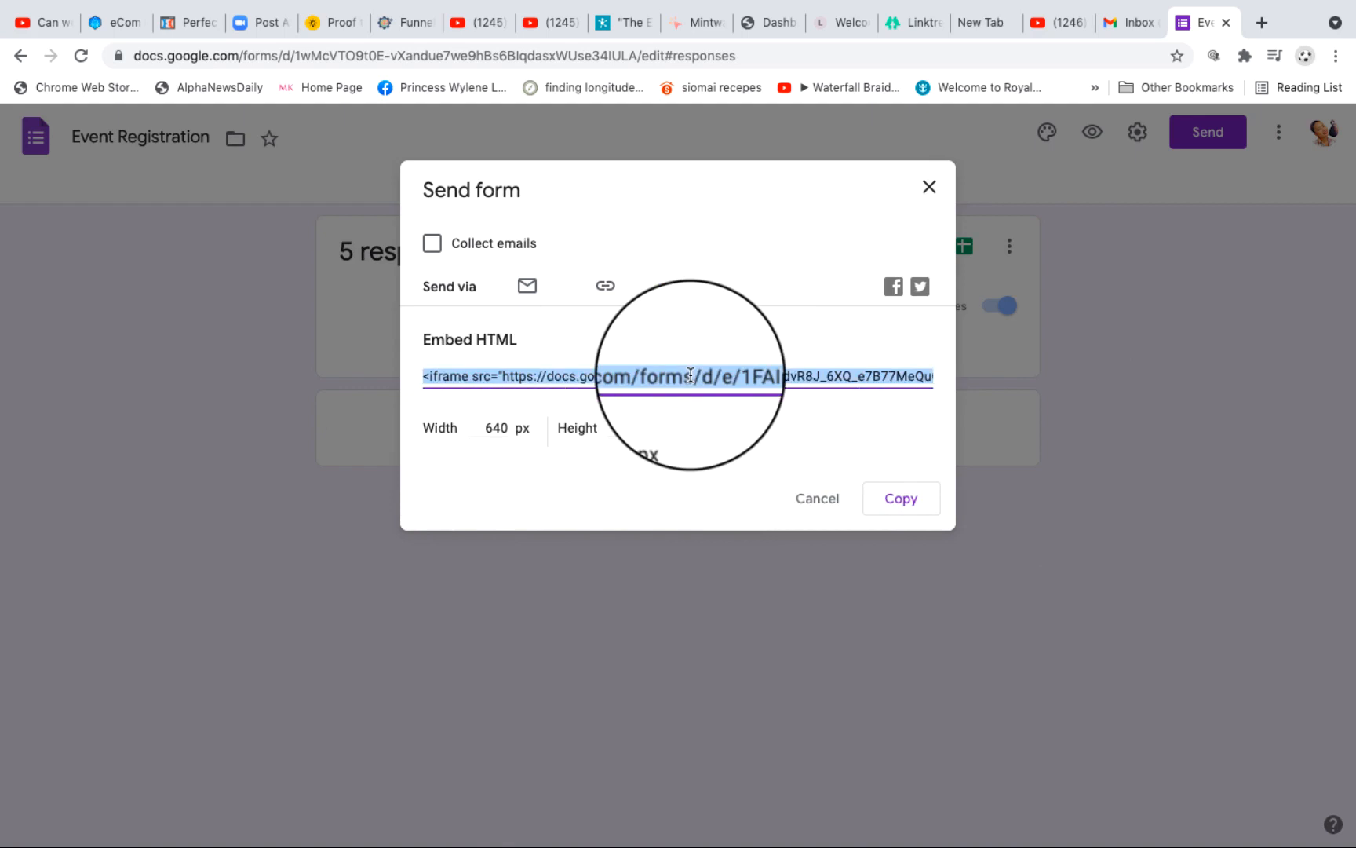
{"action": "right_click", "coordinate": [690, 375]}
{"action": "left_click", "coordinate": [743, 410]}
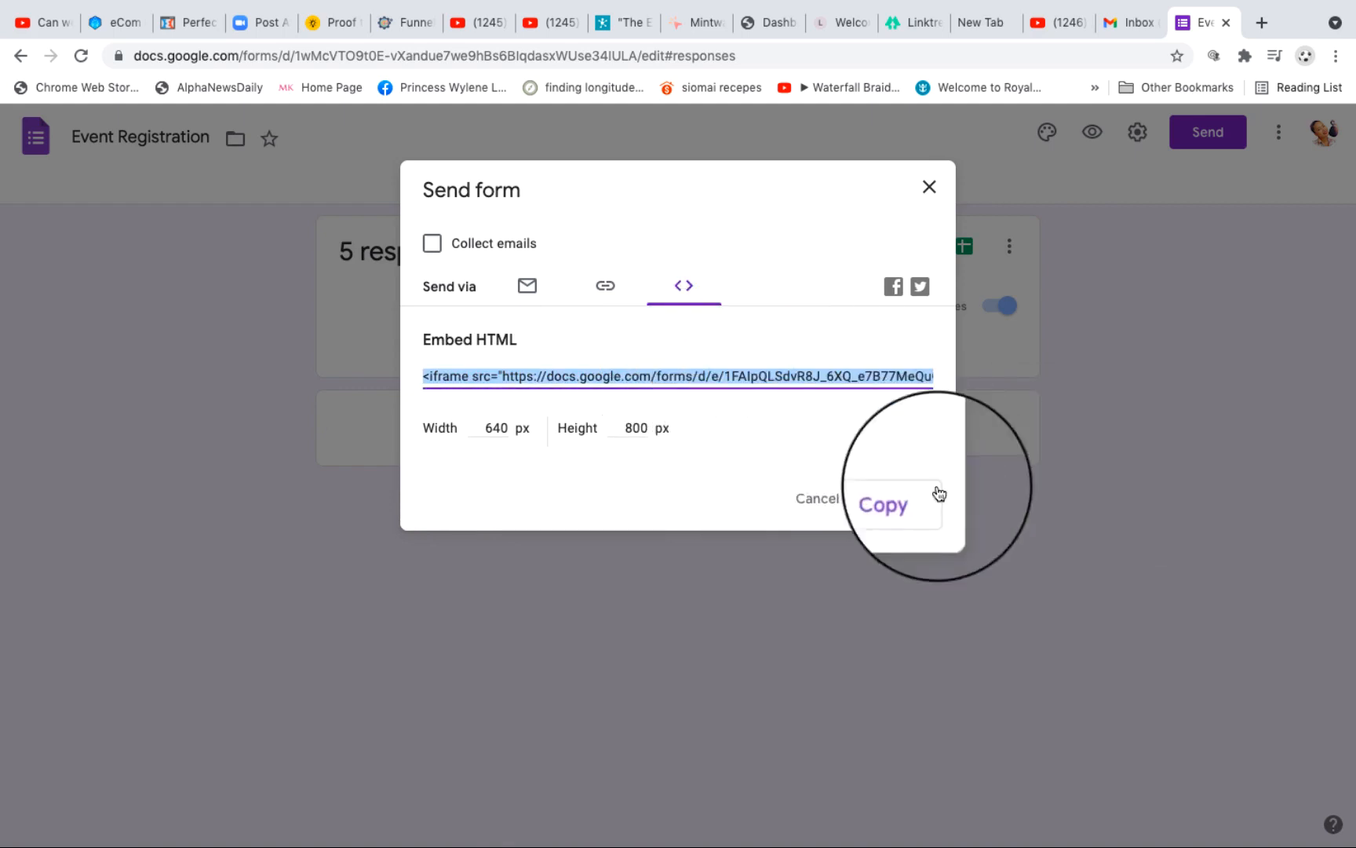
{"action": "left_click", "coordinate": [903, 503]}
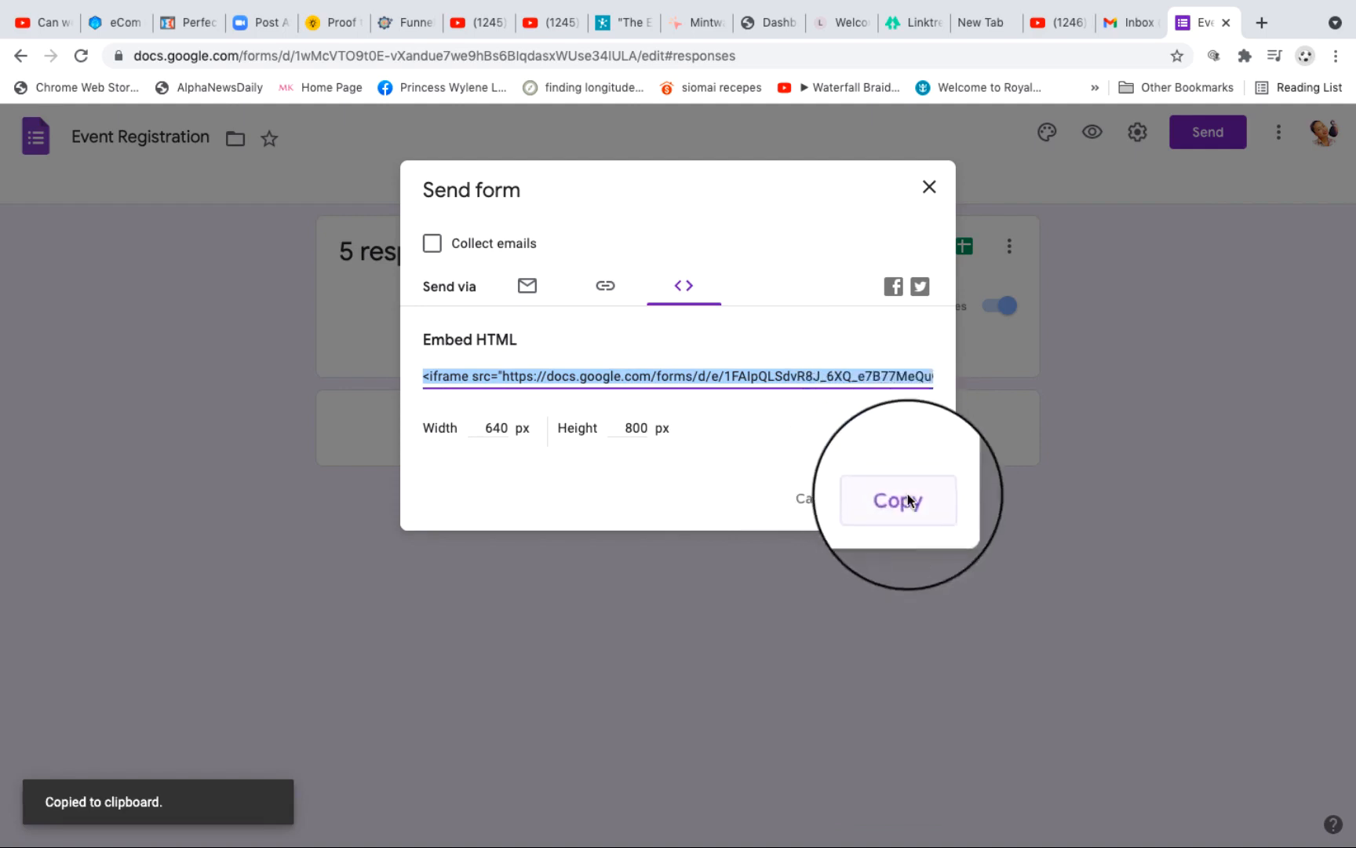
Step: Switch to the funnel dashboard, expand the NINJAPRO.CLUB + 990/MONTHLY PAGE step and open its variation A for editing
{"action": "left_click", "coordinate": [756, 27]}
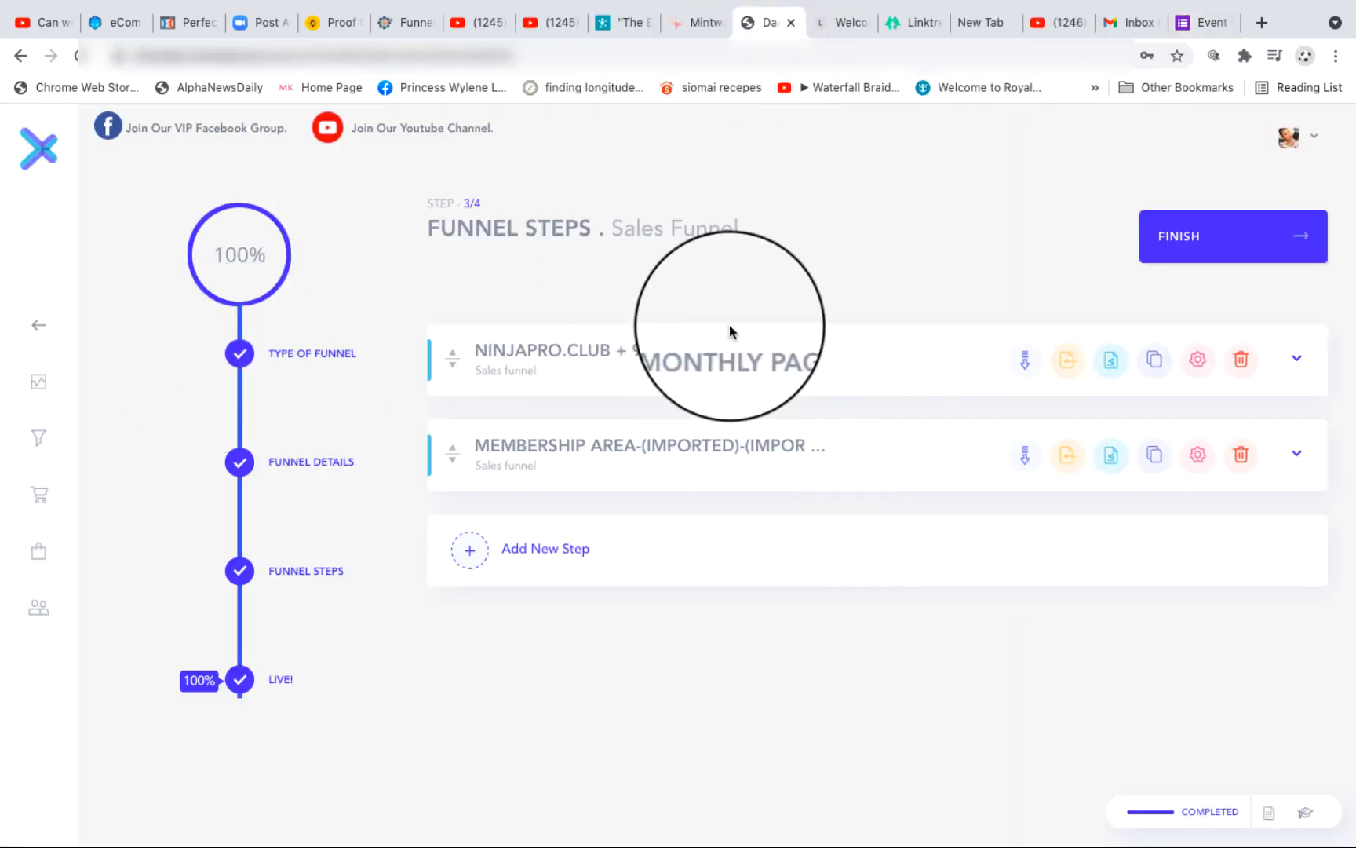
{"action": "left_click", "coordinate": [1298, 361]}
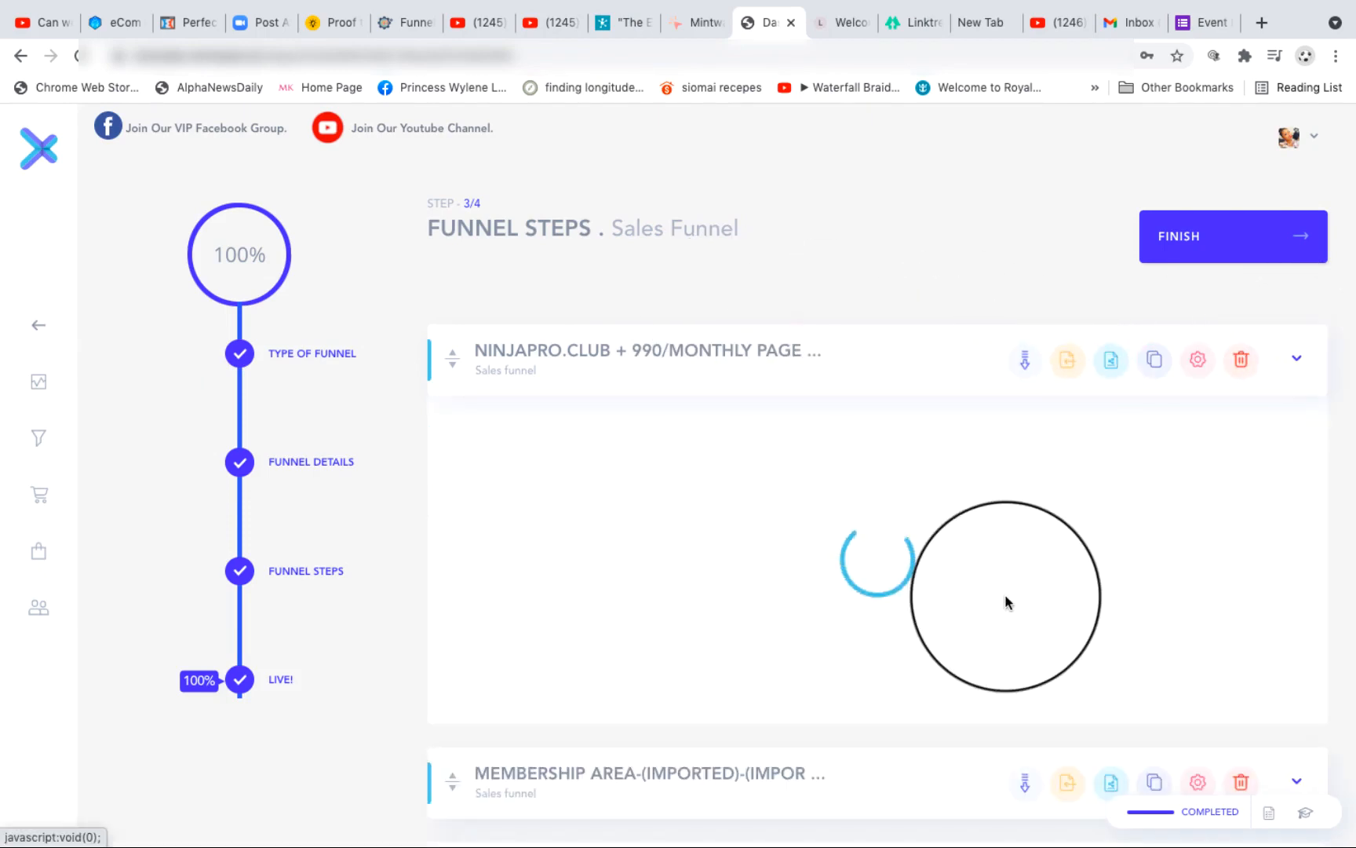
{"action": "scroll", "coordinate": [1005, 597], "scroll_direction": "down", "scroll_amount": 1}
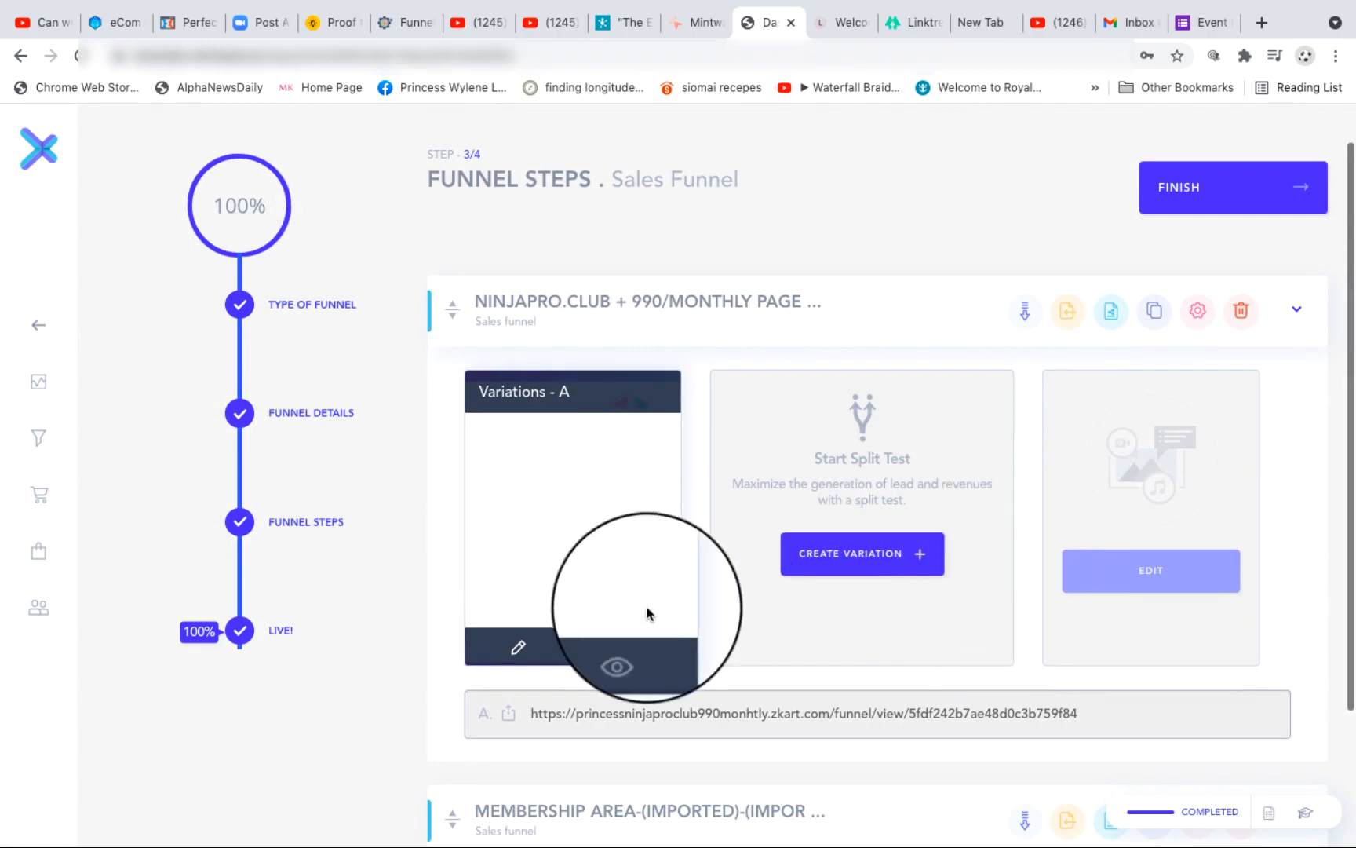
{"action": "left_click", "coordinate": [519, 649]}
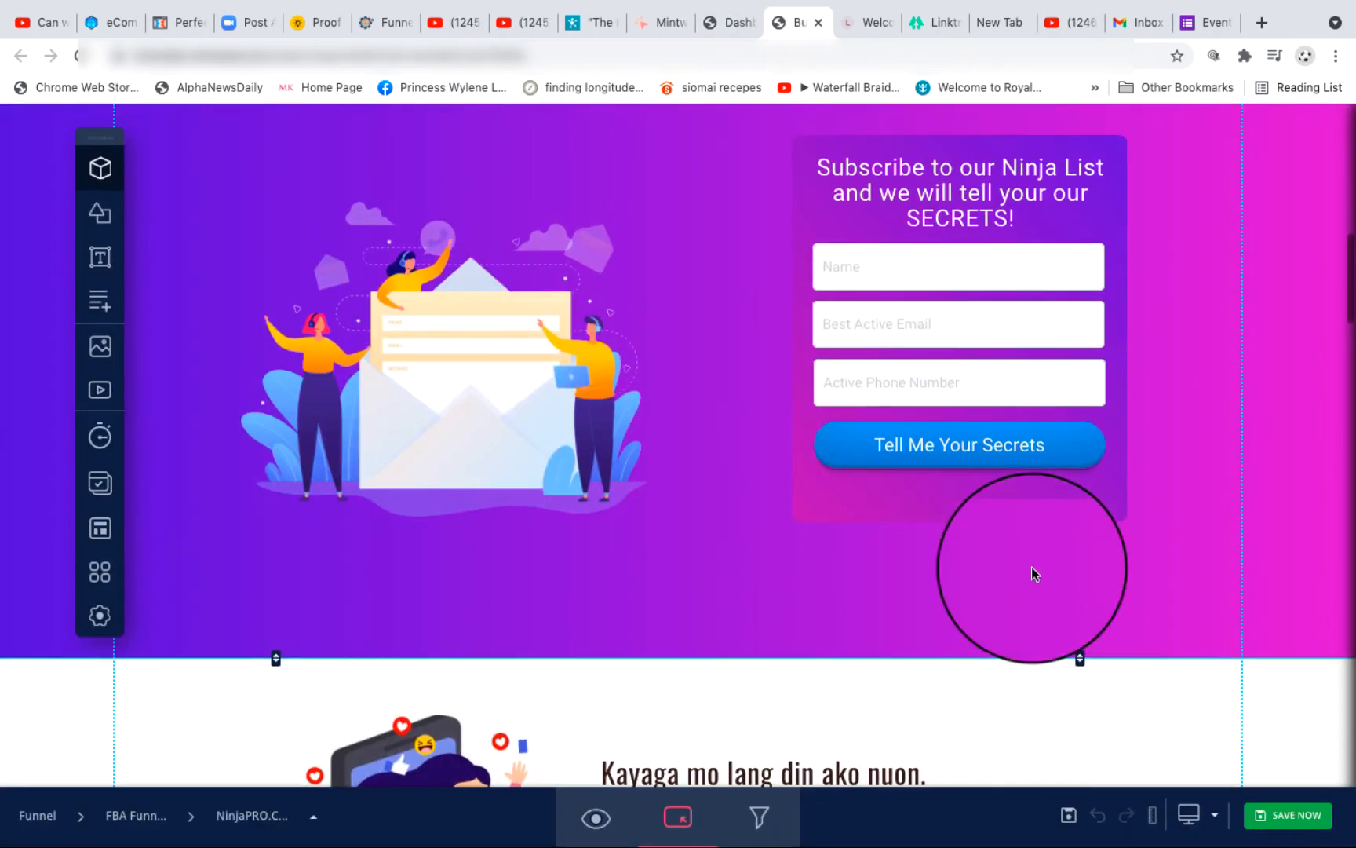
Step: Shrink the envelope illustration to about 237 × 184 and move it to the upper-left corner of the purple subscribe section
{"action": "left_click", "coordinate": [474, 324]}
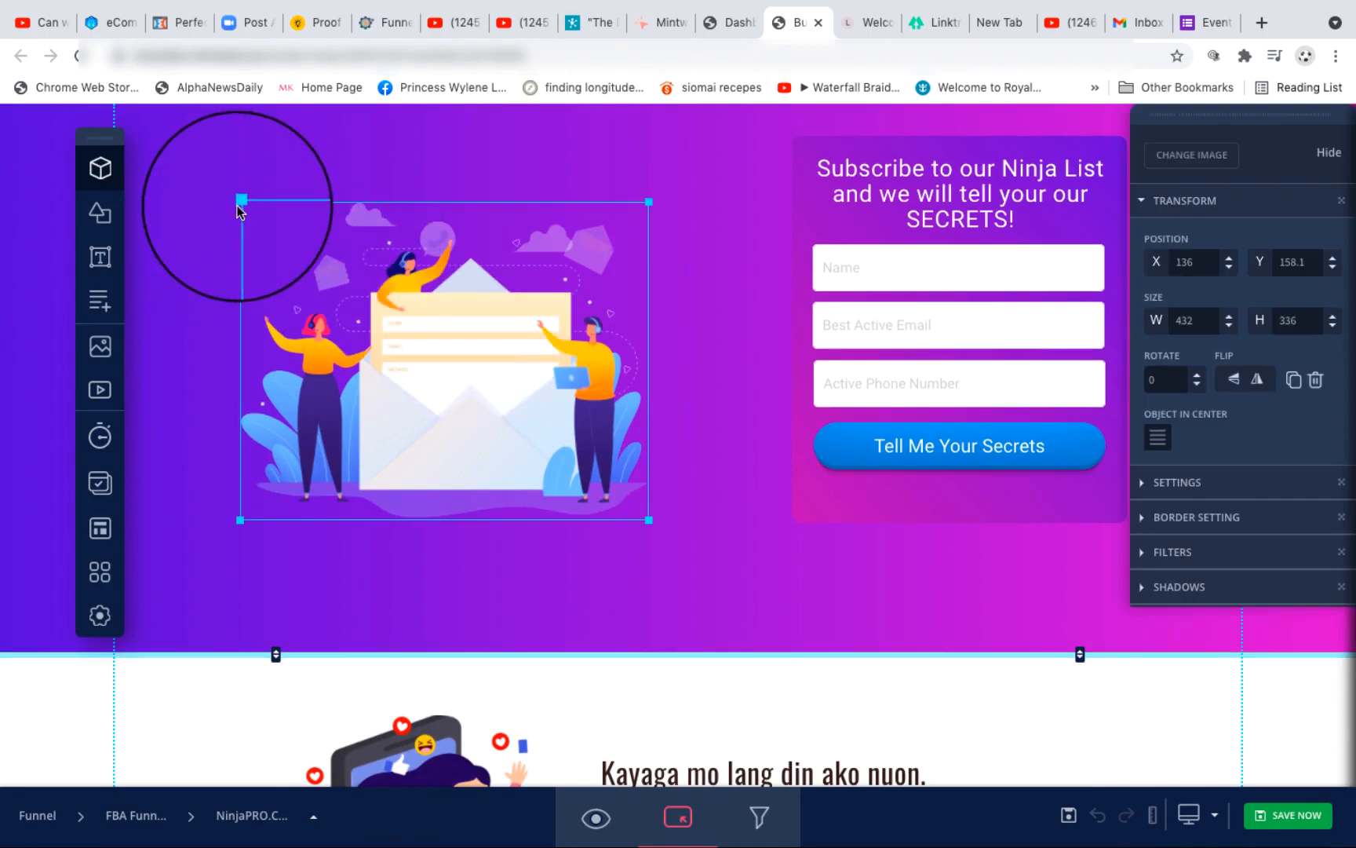
{"action": "left_click_drag", "start_coordinate": [239, 200], "coordinate": [417, 335]}
{"action": "left_click_drag", "start_coordinate": [548, 435], "coordinate": [282, 236]}
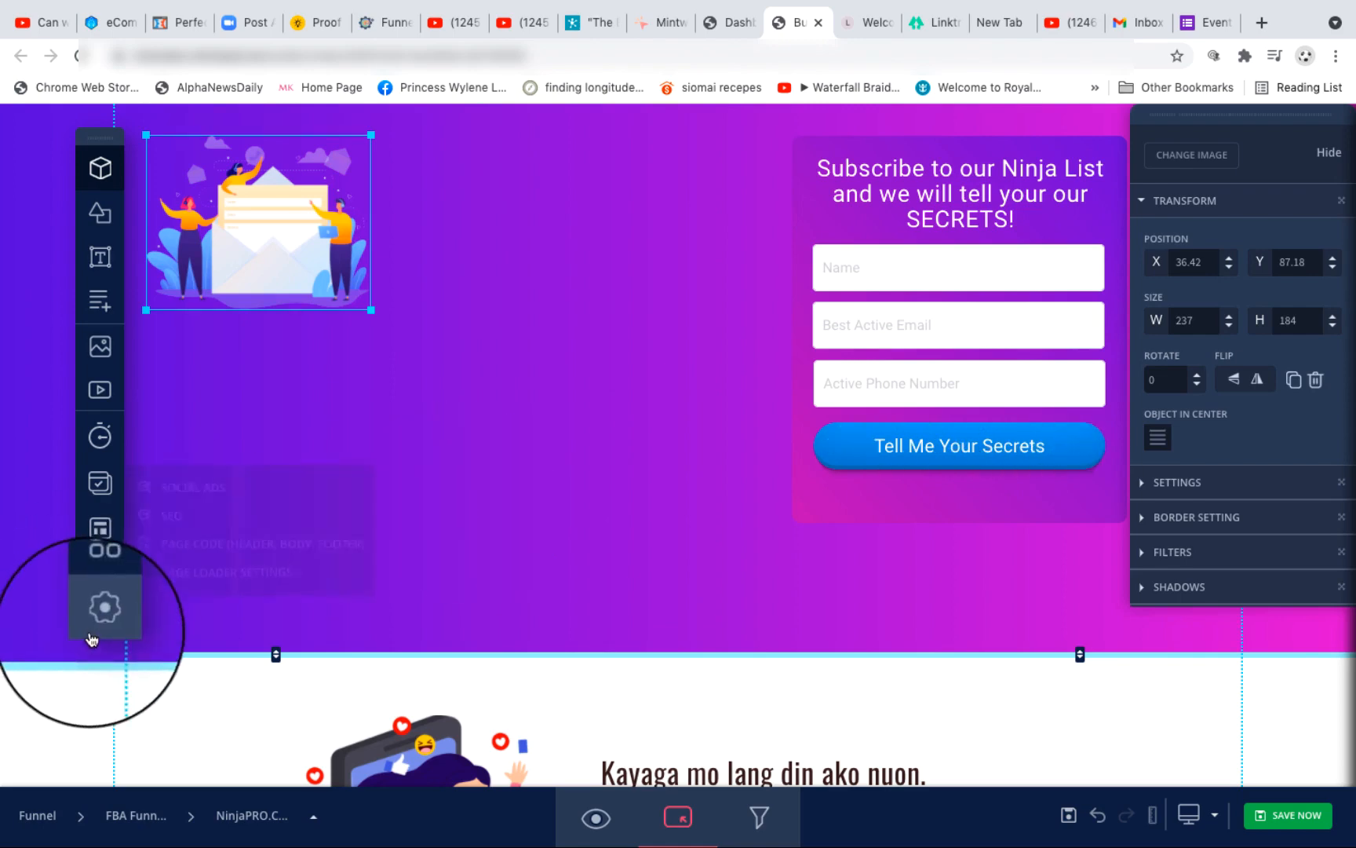
Step: Add a custom HTML element between the envelope illustration and the subscribe form, and stretch it downward into a roughly square block
{"action": "mouse_move", "coordinate": [101, 618]}
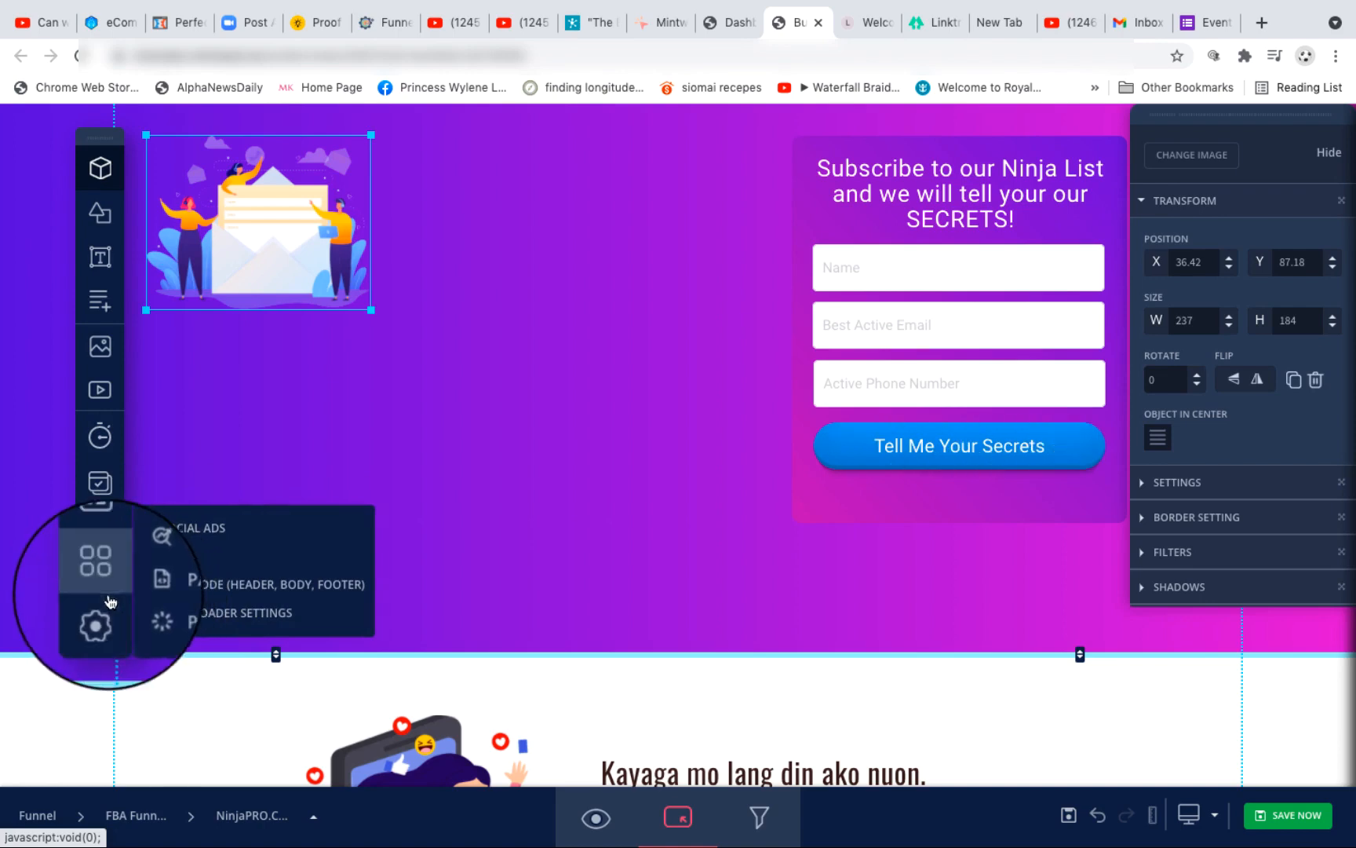
{"action": "mouse_move", "coordinate": [95, 581]}
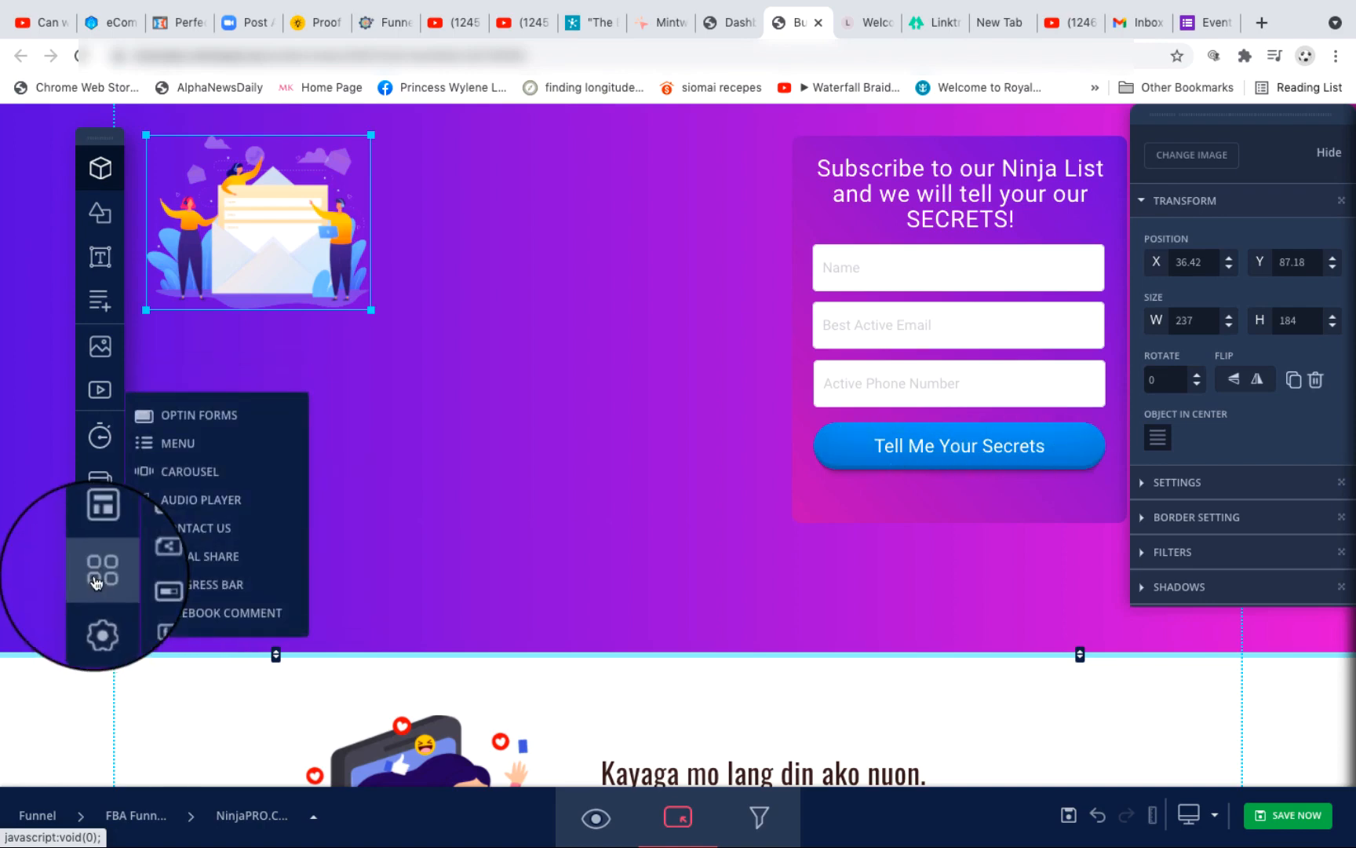
{"action": "mouse_move", "coordinate": [105, 538]}
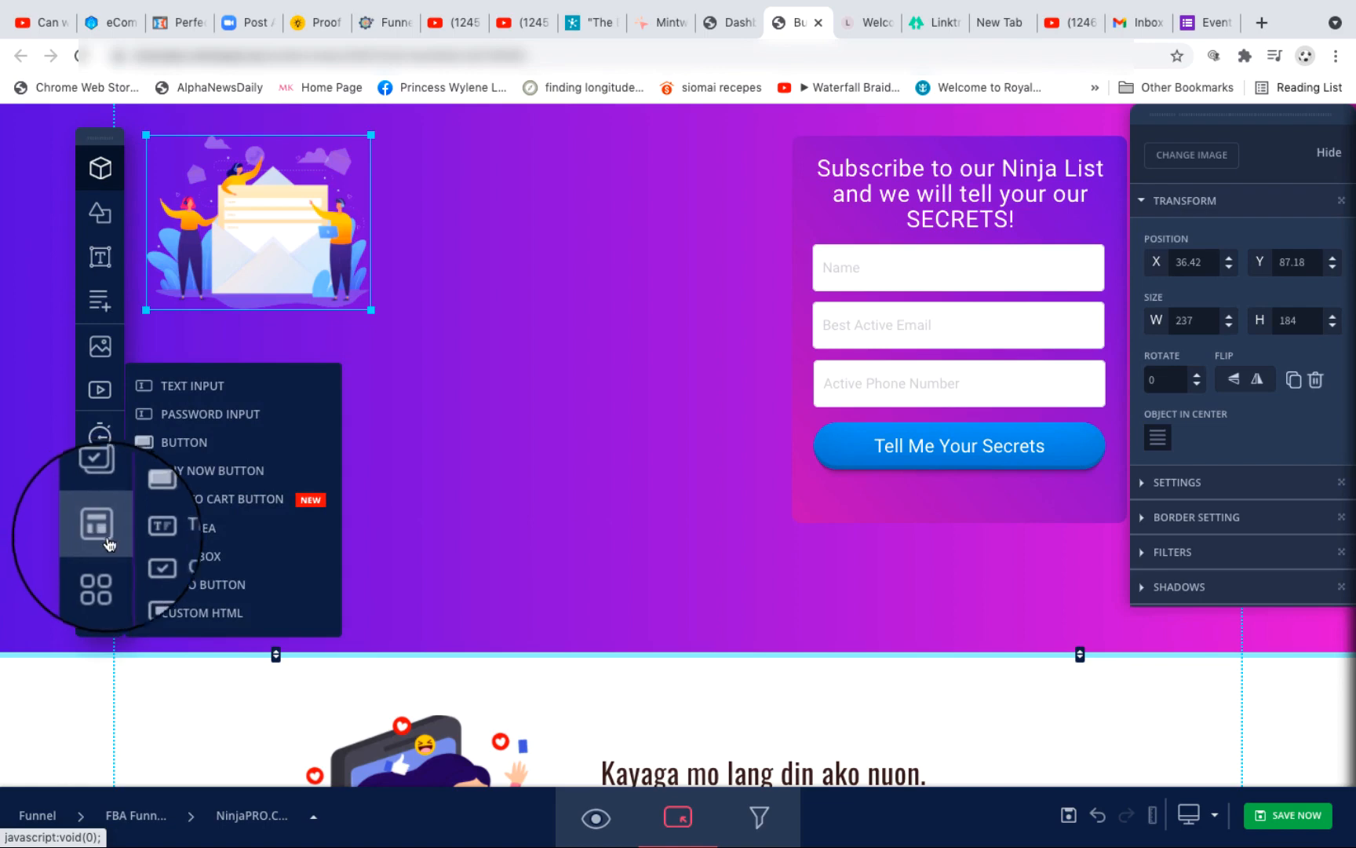
{"action": "left_click", "coordinate": [182, 618]}
{"action": "left_click_drag", "start_coordinate": [734, 229], "coordinate": [581, 201]}
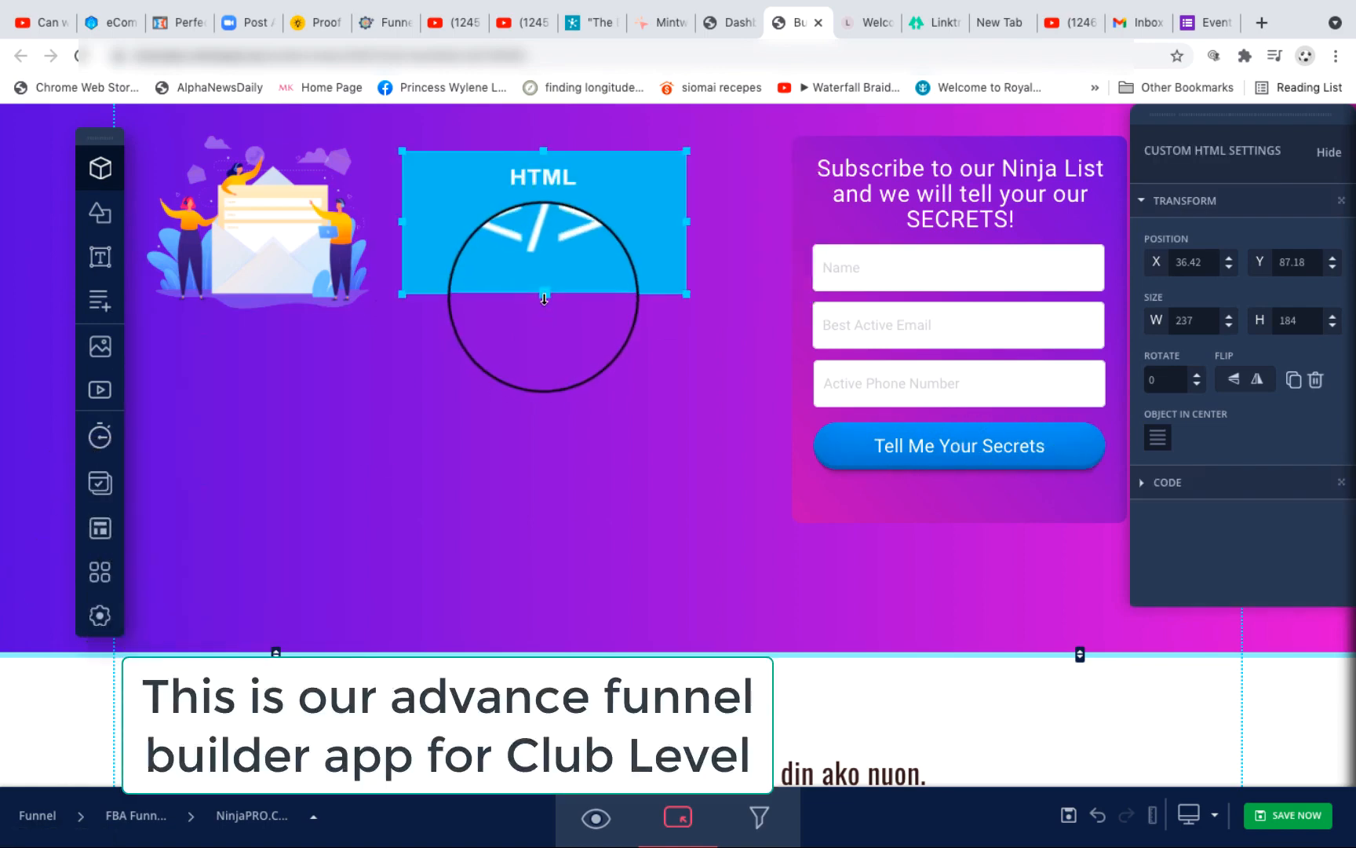
{"action": "left_click_drag", "start_coordinate": [545, 296], "coordinate": [544, 417]}
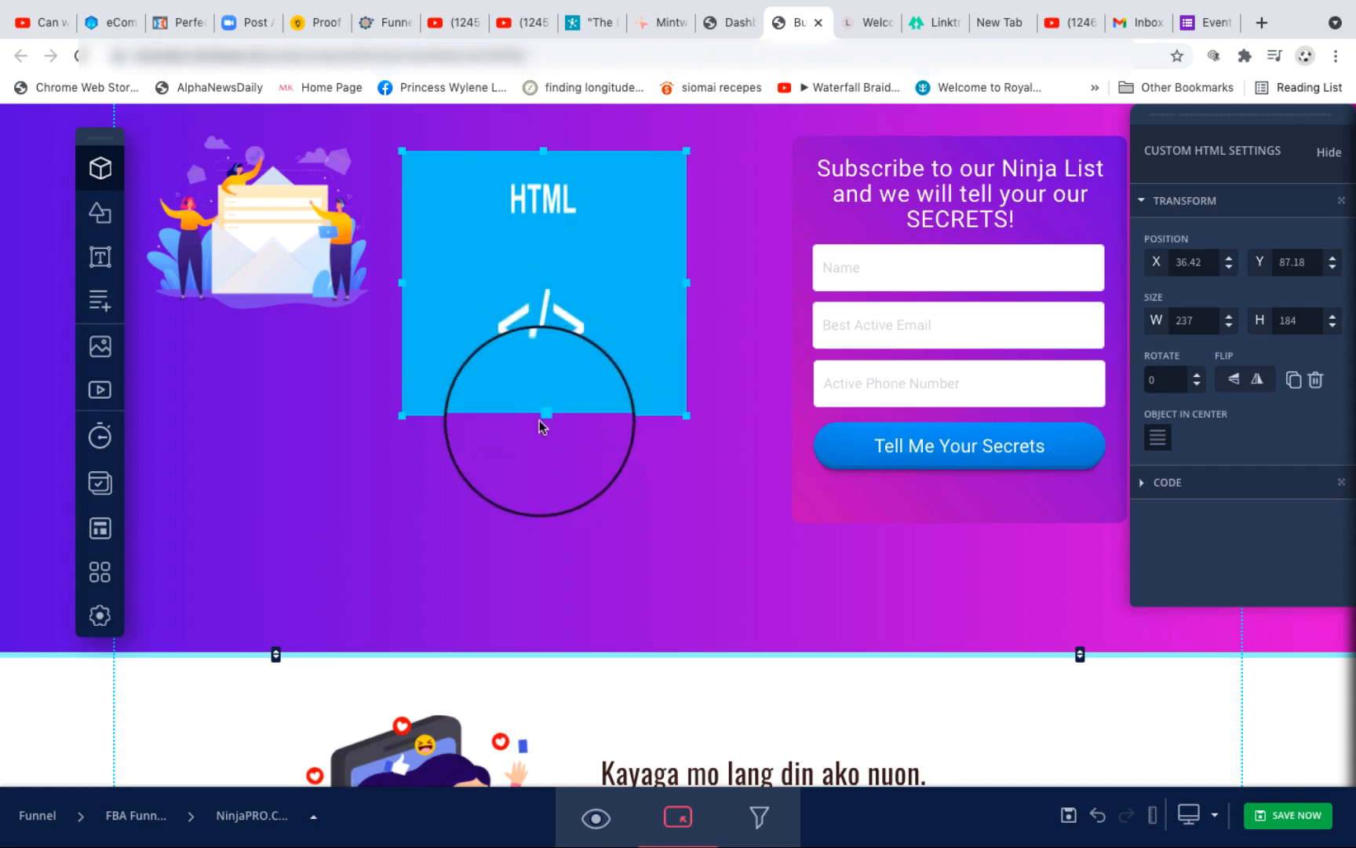
{"action": "mouse_move", "coordinate": [544, 418]}
{"action": "left_mouse_down"}
{"action": "mouse_move", "coordinate": [542, 541]}
{"action": "mouse_move", "coordinate": [555, 436]}
{"action": "left_mouse_up"}
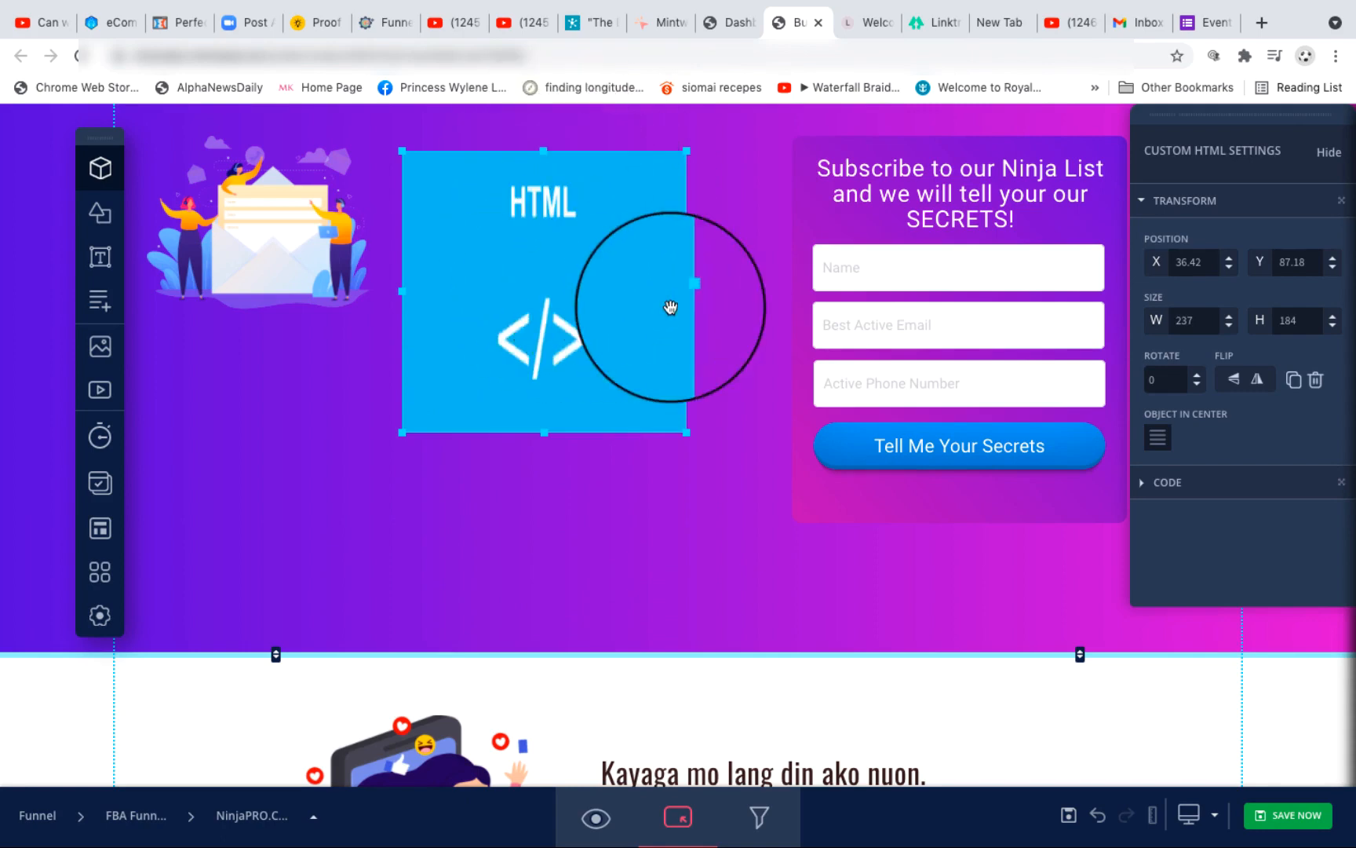
Step: Paste the copied Google Forms embed code into the custom HTML element's code
{"action": "left_click", "coordinate": [1166, 488]}
{"action": "left_click", "coordinate": [1183, 541]}
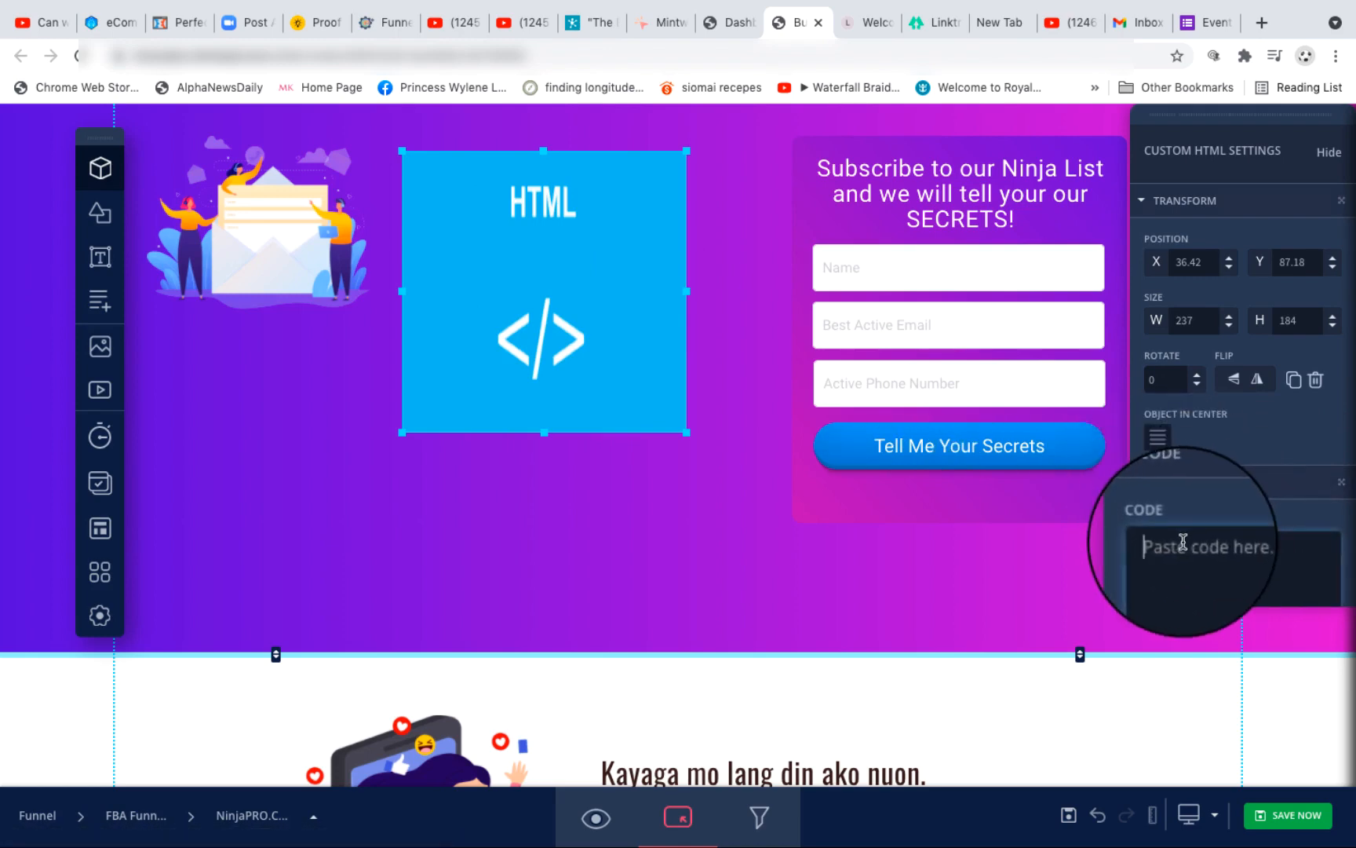
{"action": "key", "text": "ctrl+v"}
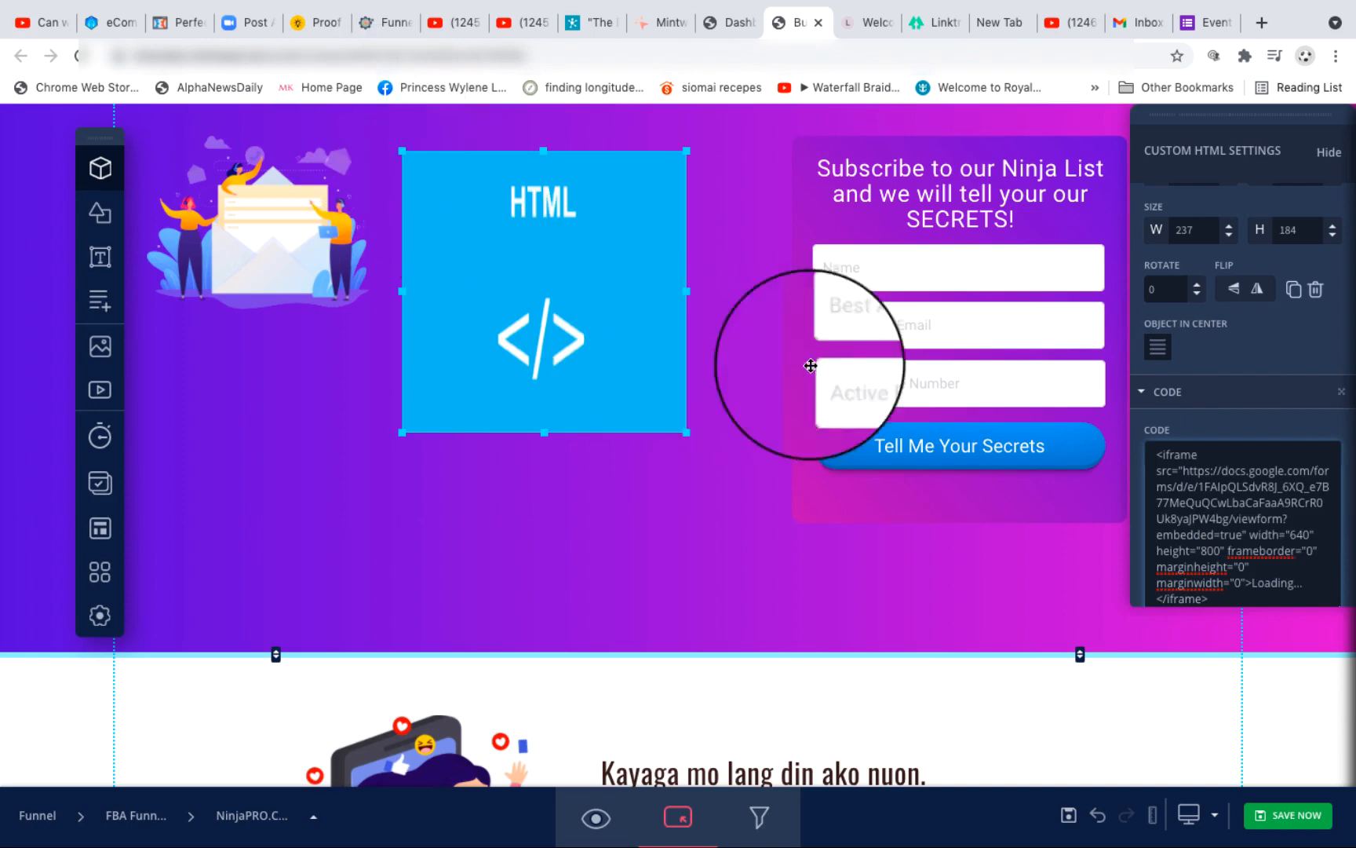
{"action": "scroll", "coordinate": [1168, 398], "scroll_direction": "down", "scroll_amount": 1}
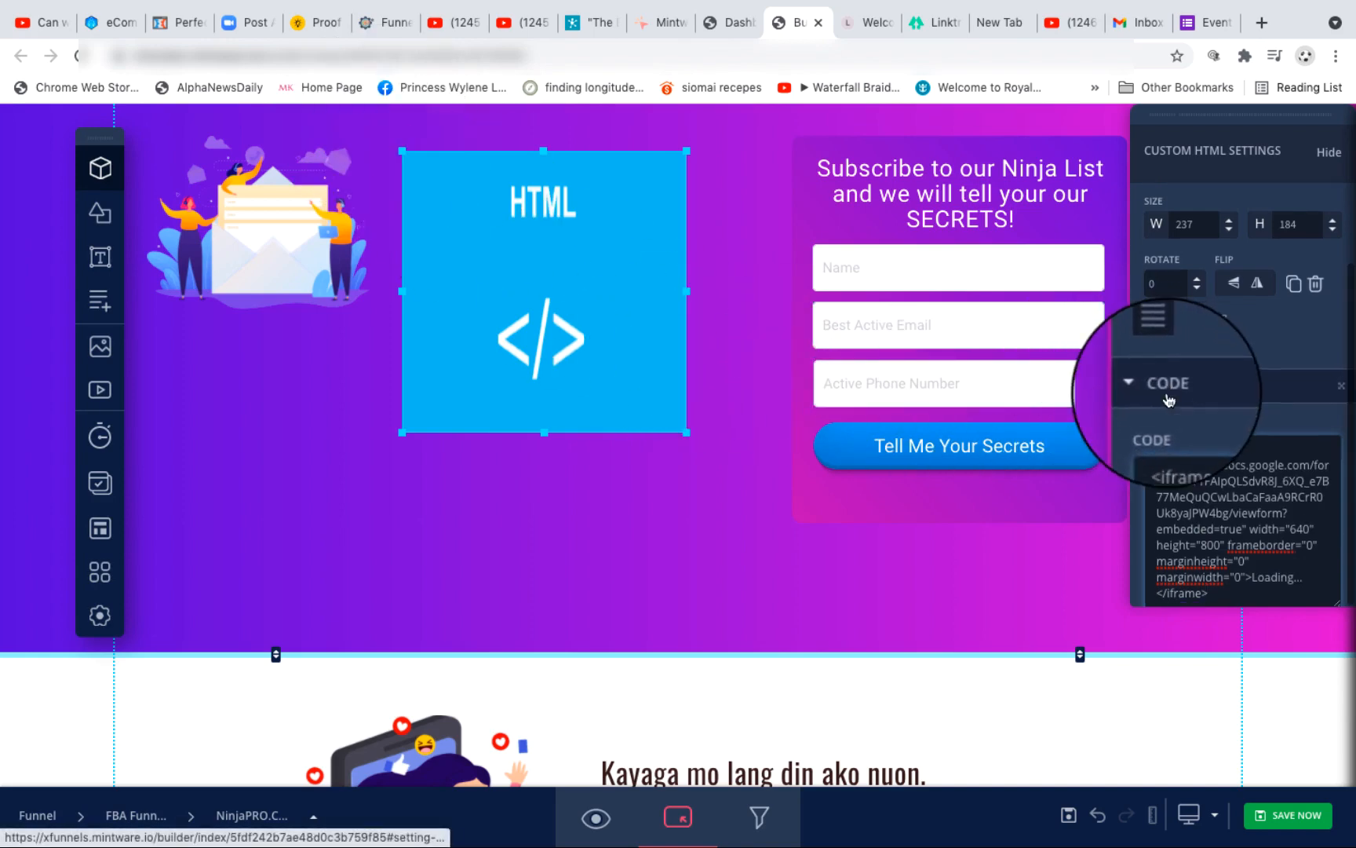
{"action": "left_click", "coordinate": [1040, 598]}
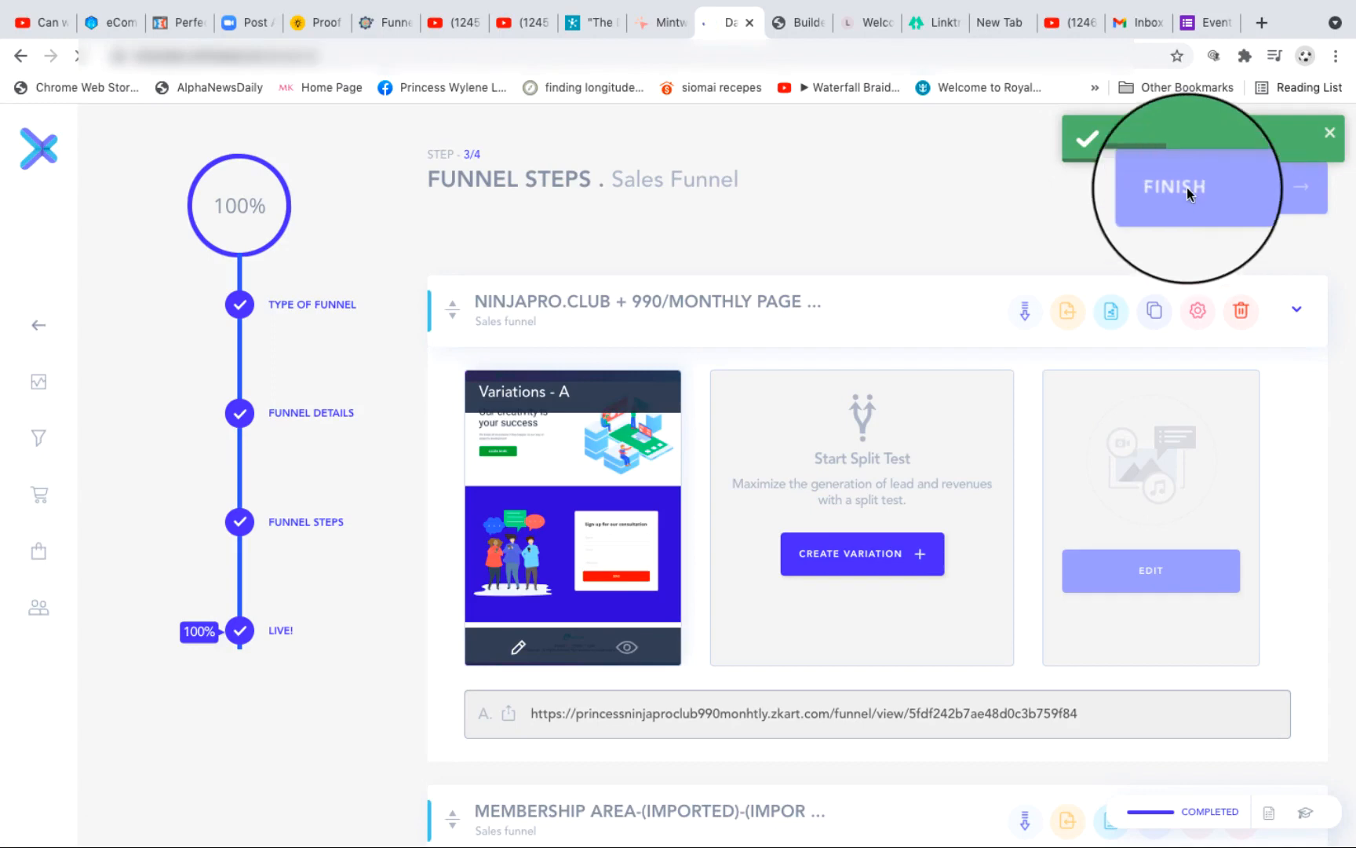
Step: Finish the funnel steps on the dashboard, and preview the edited page from the builder to check the embedded form
{"action": "left_click", "coordinate": [1189, 191]}
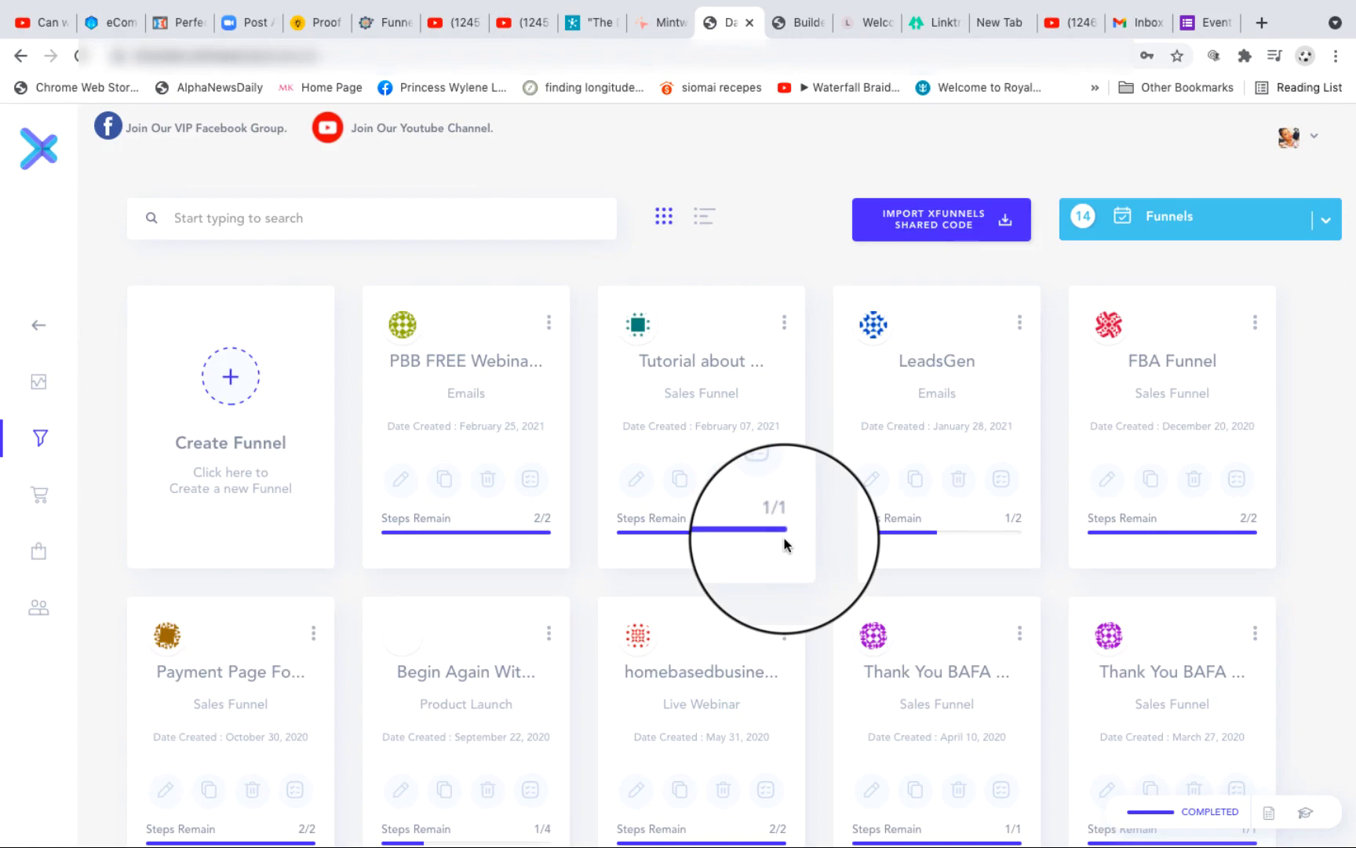
{"action": "left_click", "coordinate": [785, 25]}
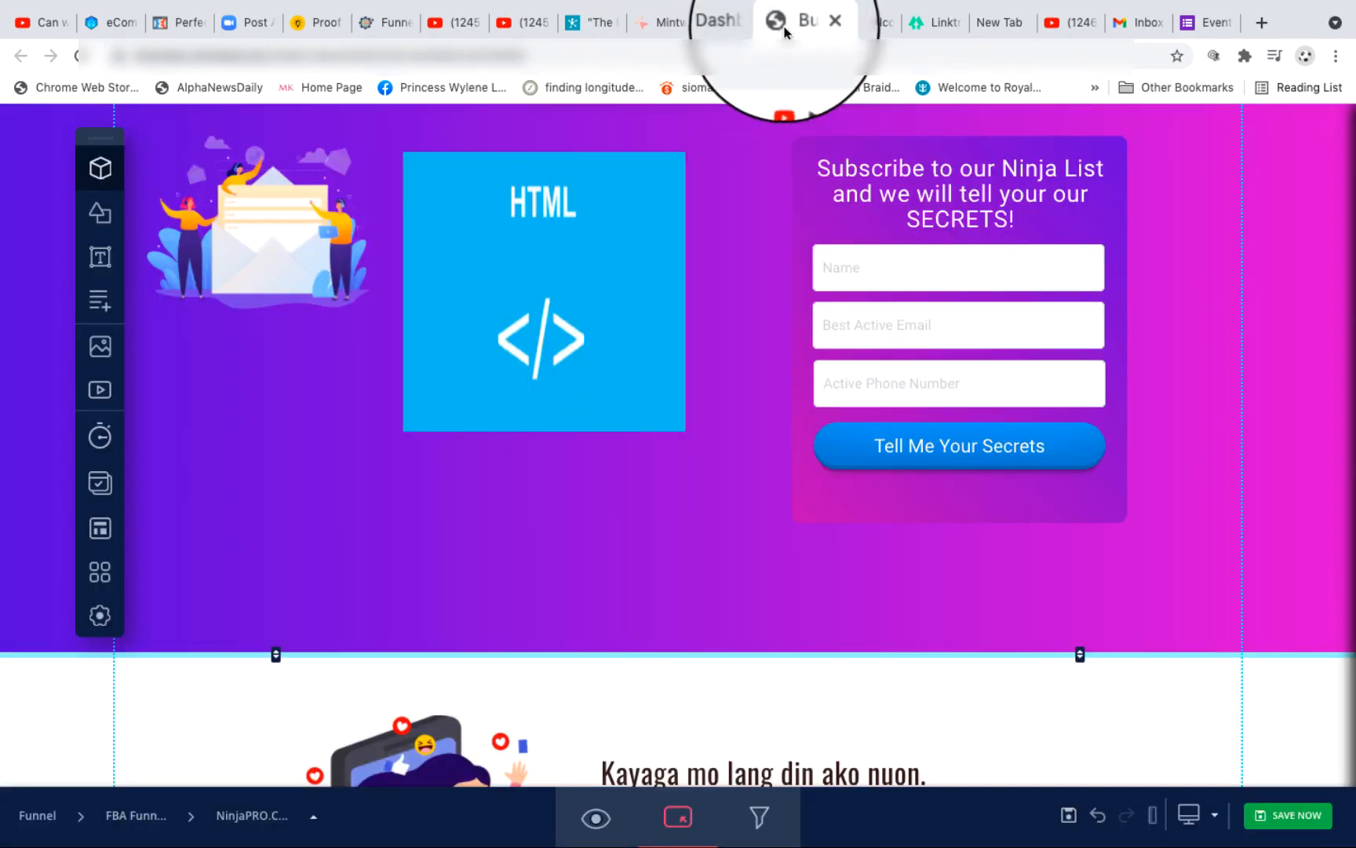
{"action": "left_click", "coordinate": [596, 819]}
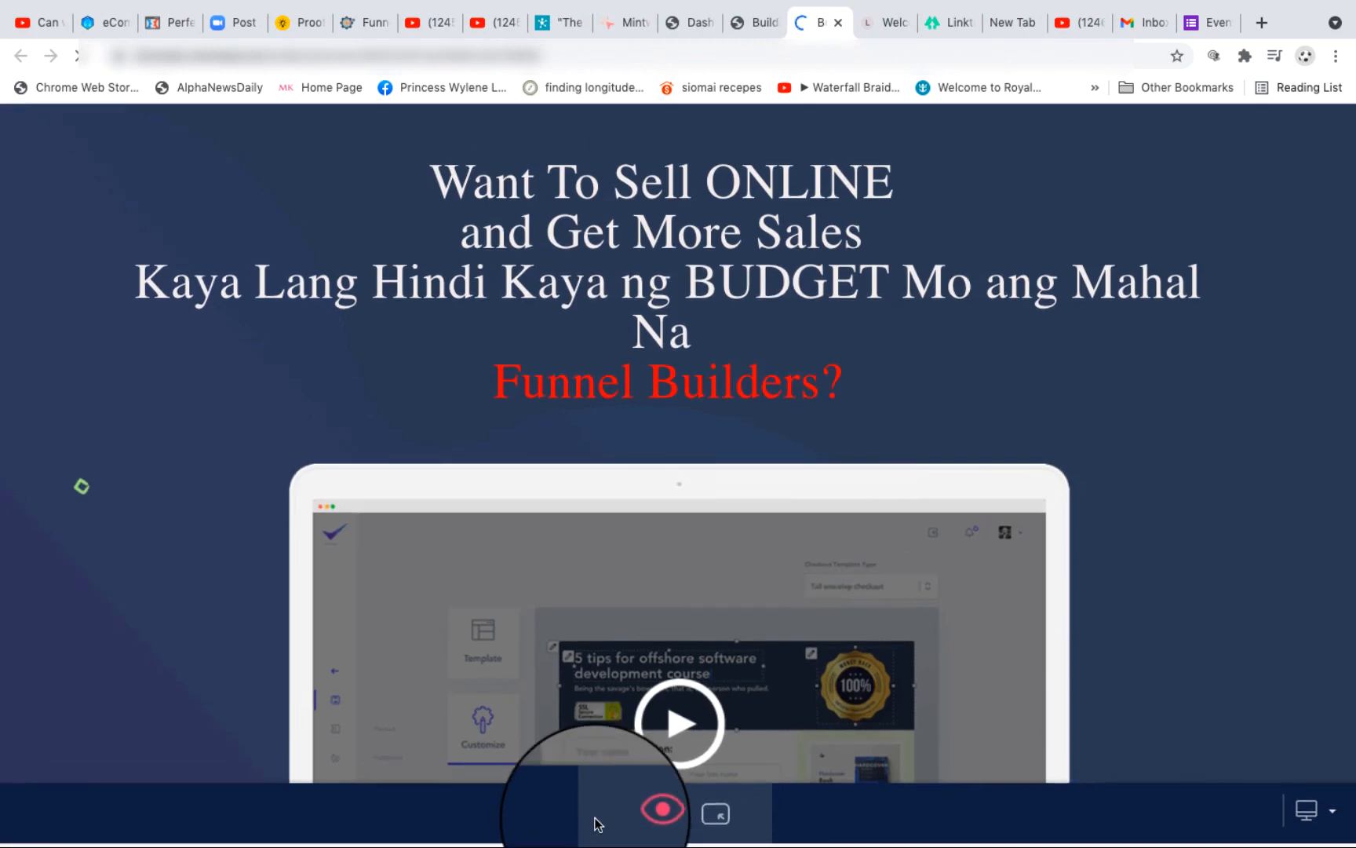
{"action": "scroll", "coordinate": [575, 666], "scroll_direction": "down", "scroll_amount": 9}
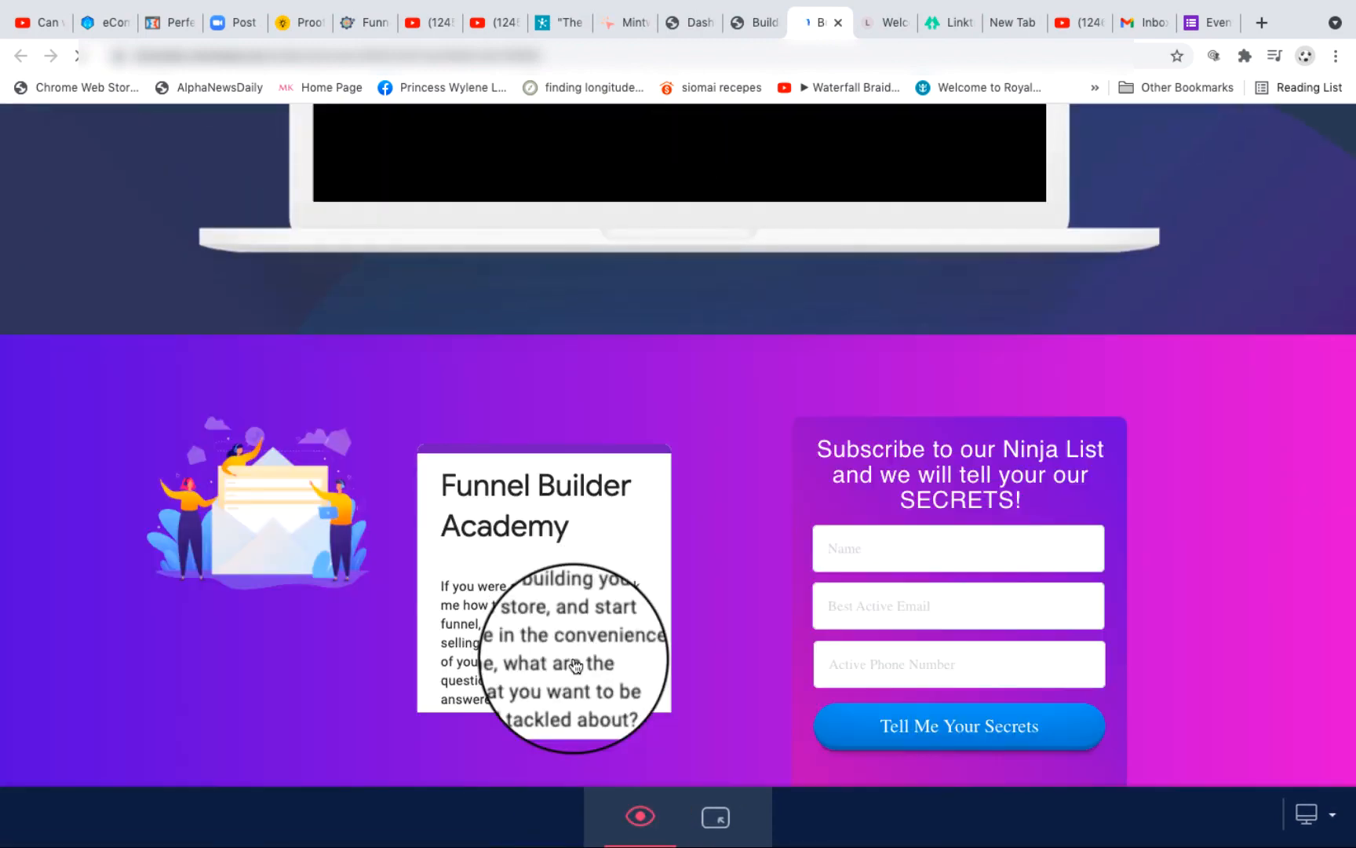
Step: Stretch the custom HTML element down almost to the purple section's lower edge, widen it toward the subscribe form, and save the page
{"action": "scroll", "coordinate": [574, 657], "scroll_direction": "down", "scroll_amount": 3}
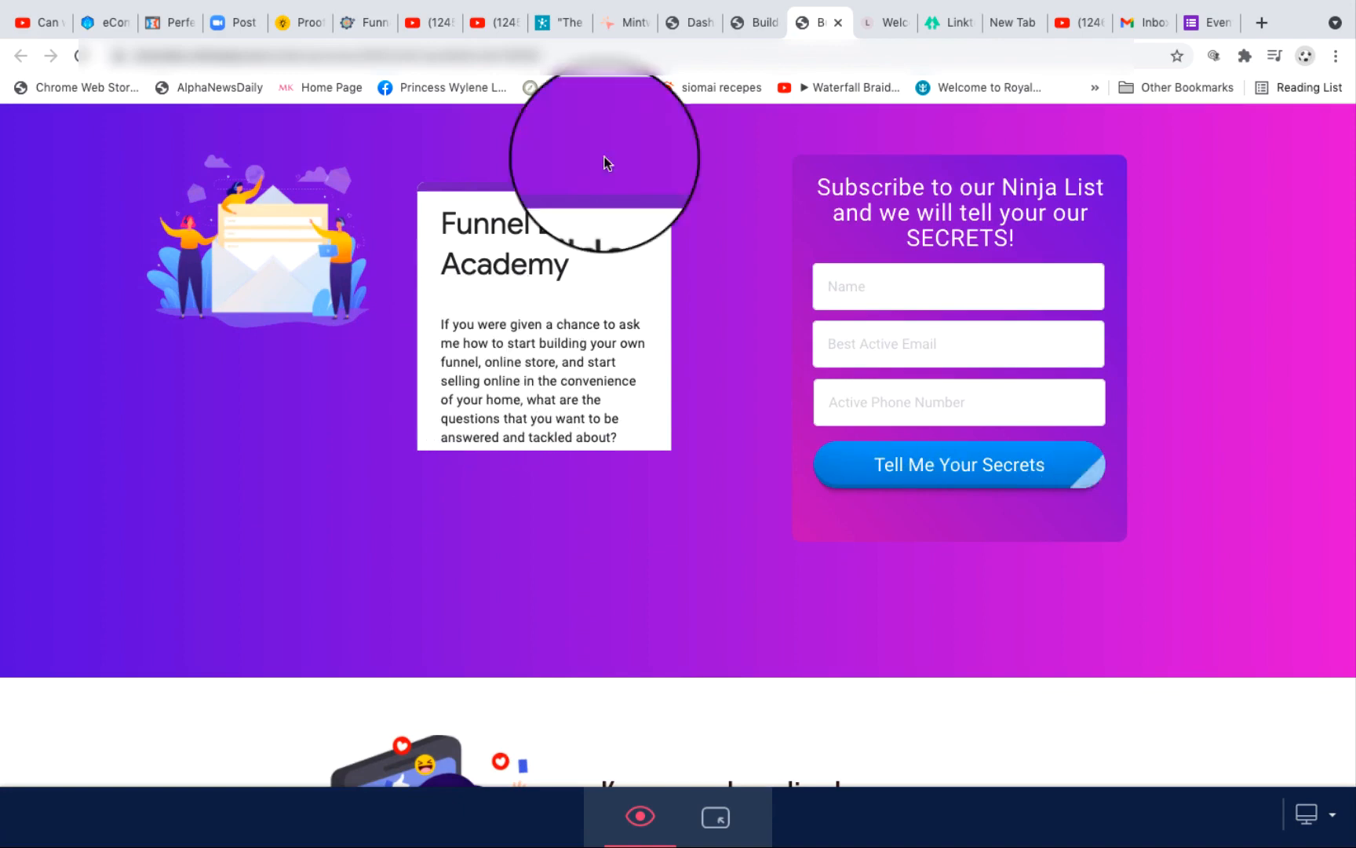
{"action": "left_click", "coordinate": [742, 22]}
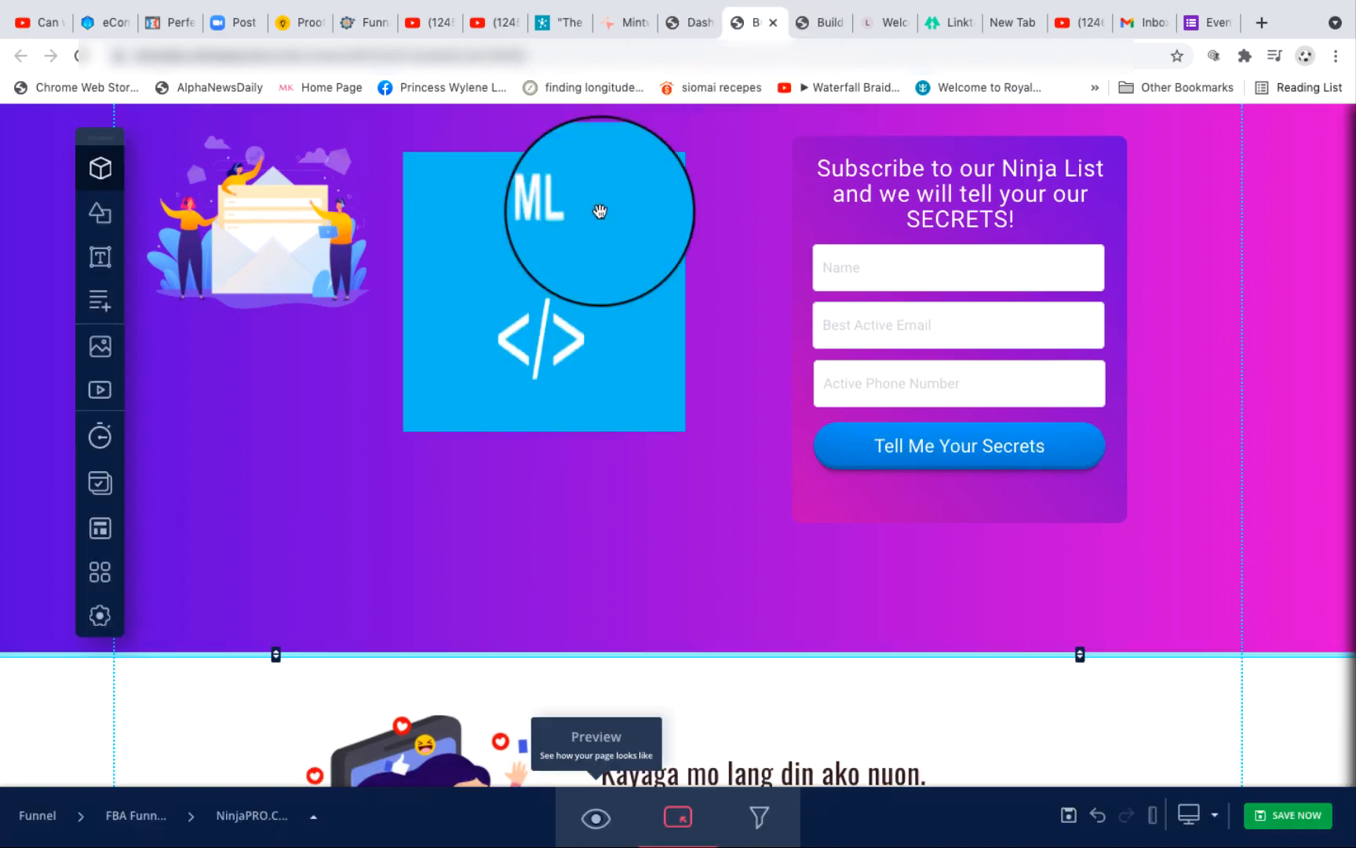
{"action": "left_click", "coordinate": [566, 297]}
{"action": "left_click", "coordinate": [813, 24]}
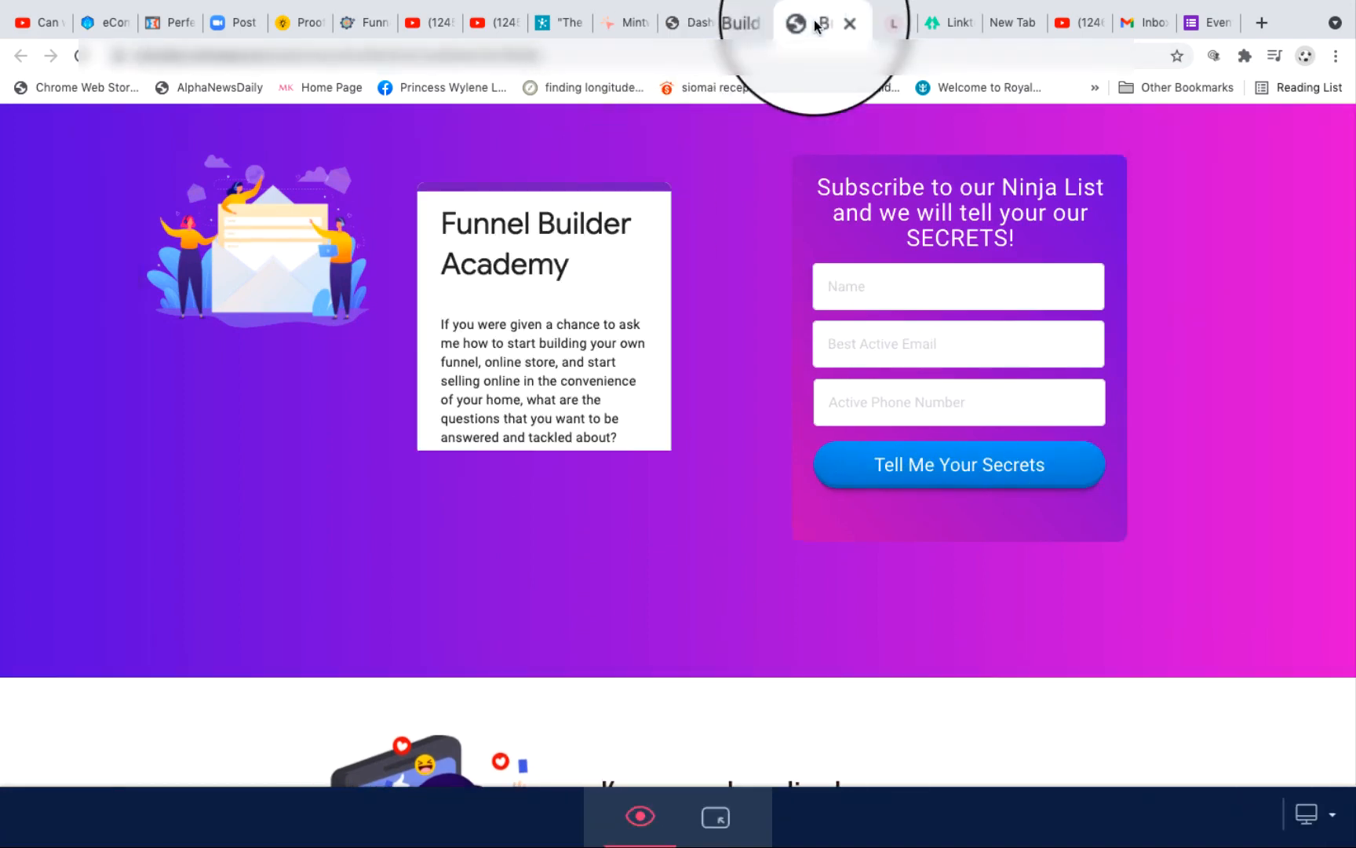
{"action": "left_click", "coordinate": [738, 30]}
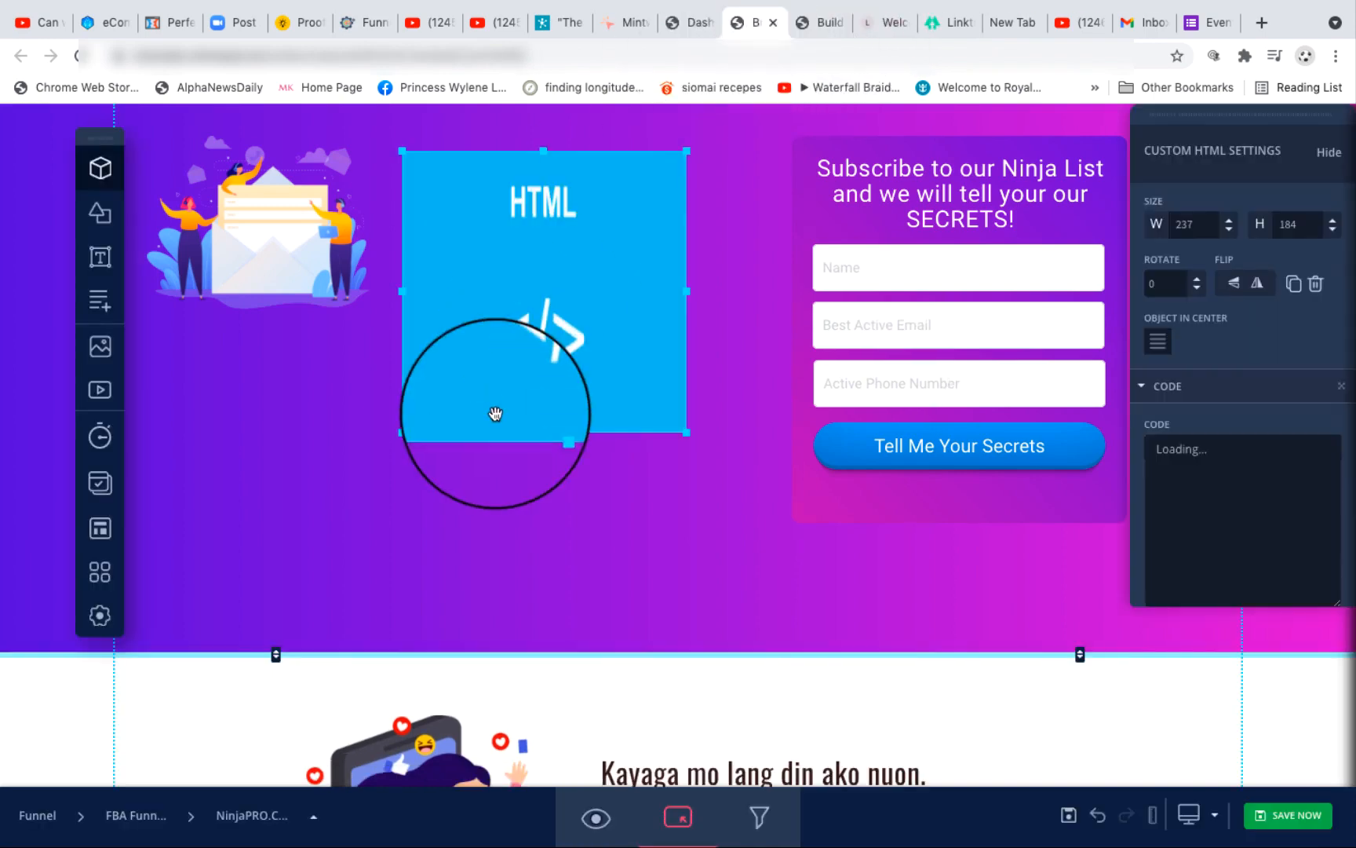
{"action": "left_click_drag", "start_coordinate": [545, 428], "coordinate": [540, 628]}
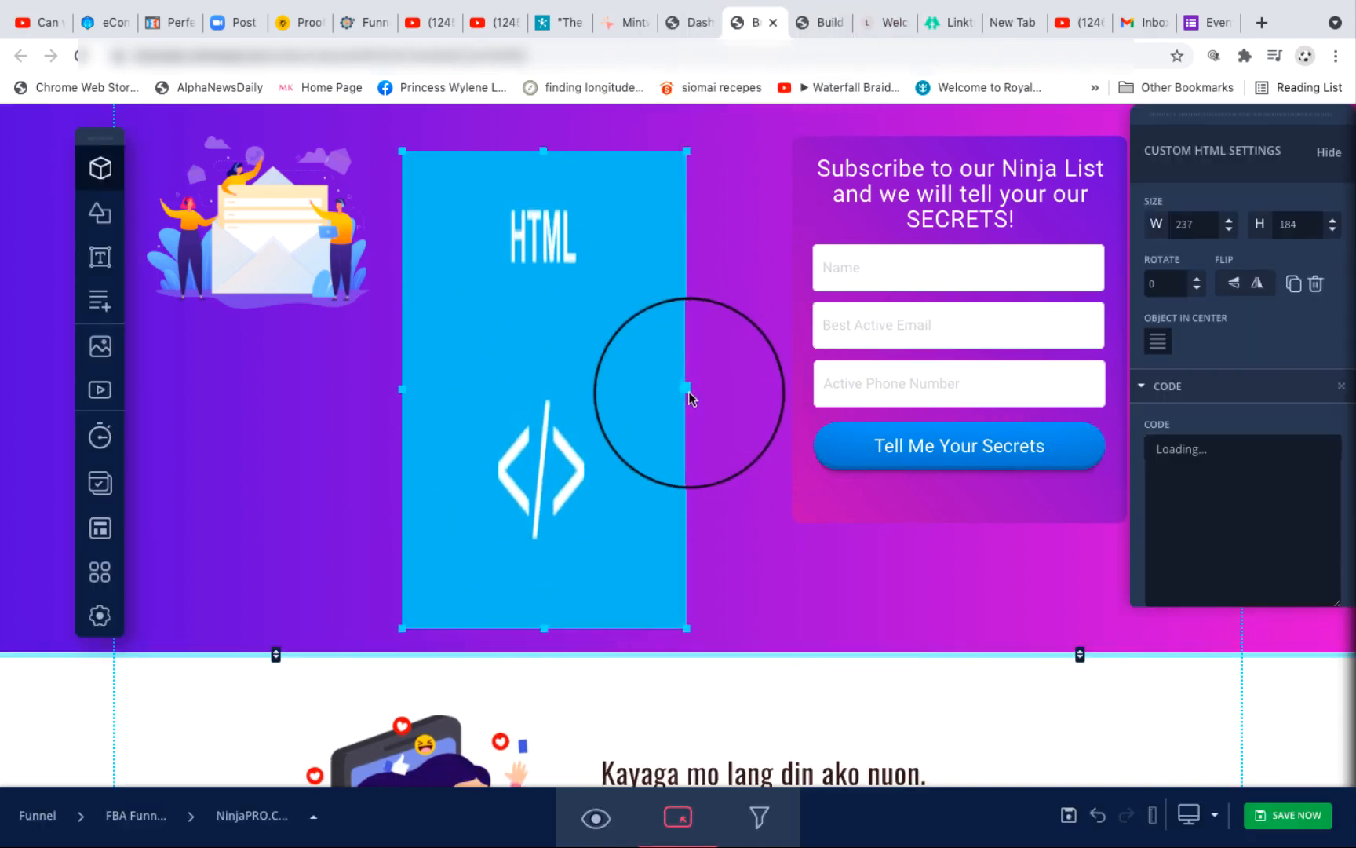
{"action": "left_click_drag", "start_coordinate": [687, 390], "coordinate": [741, 390]}
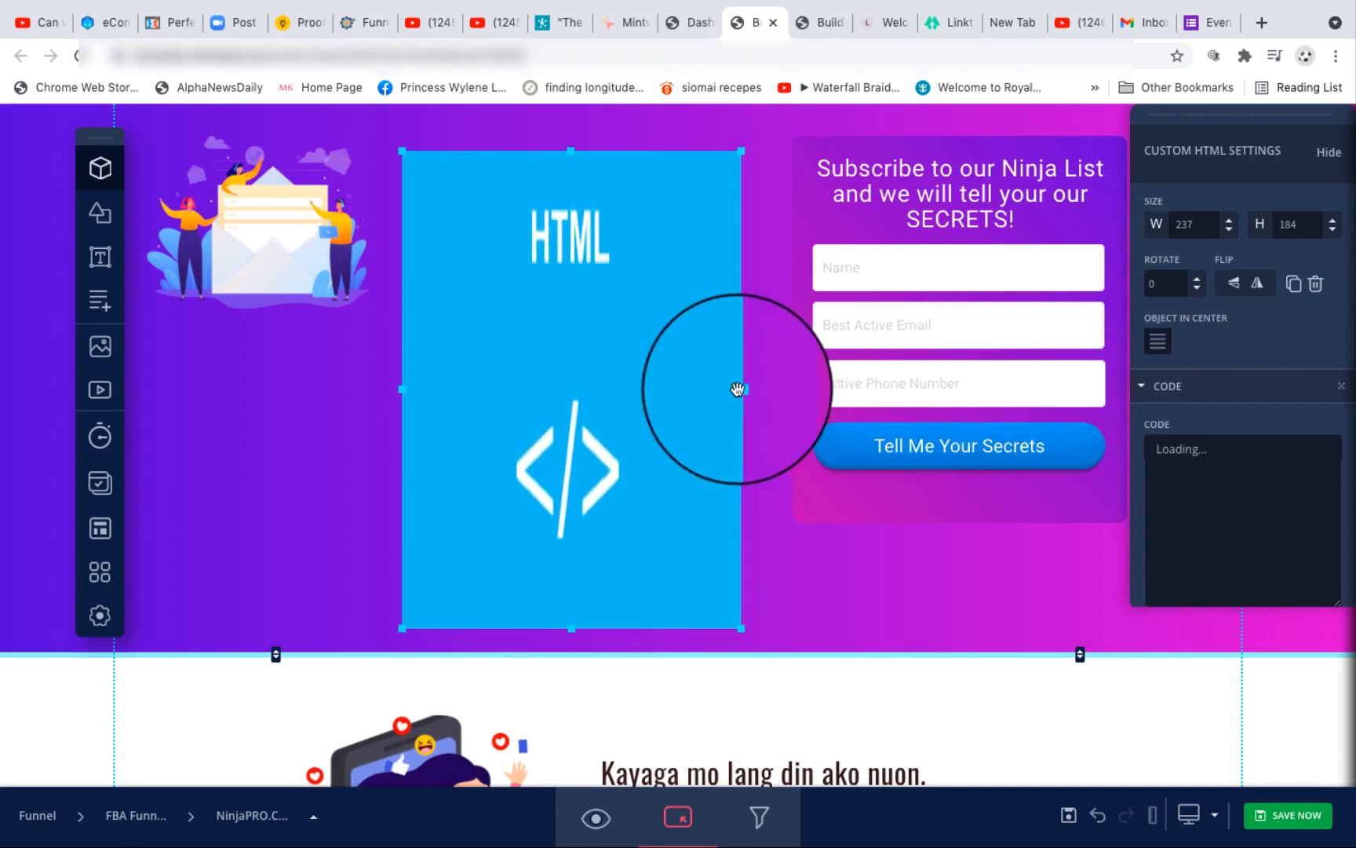
{"action": "left_click", "coordinate": [1294, 816]}
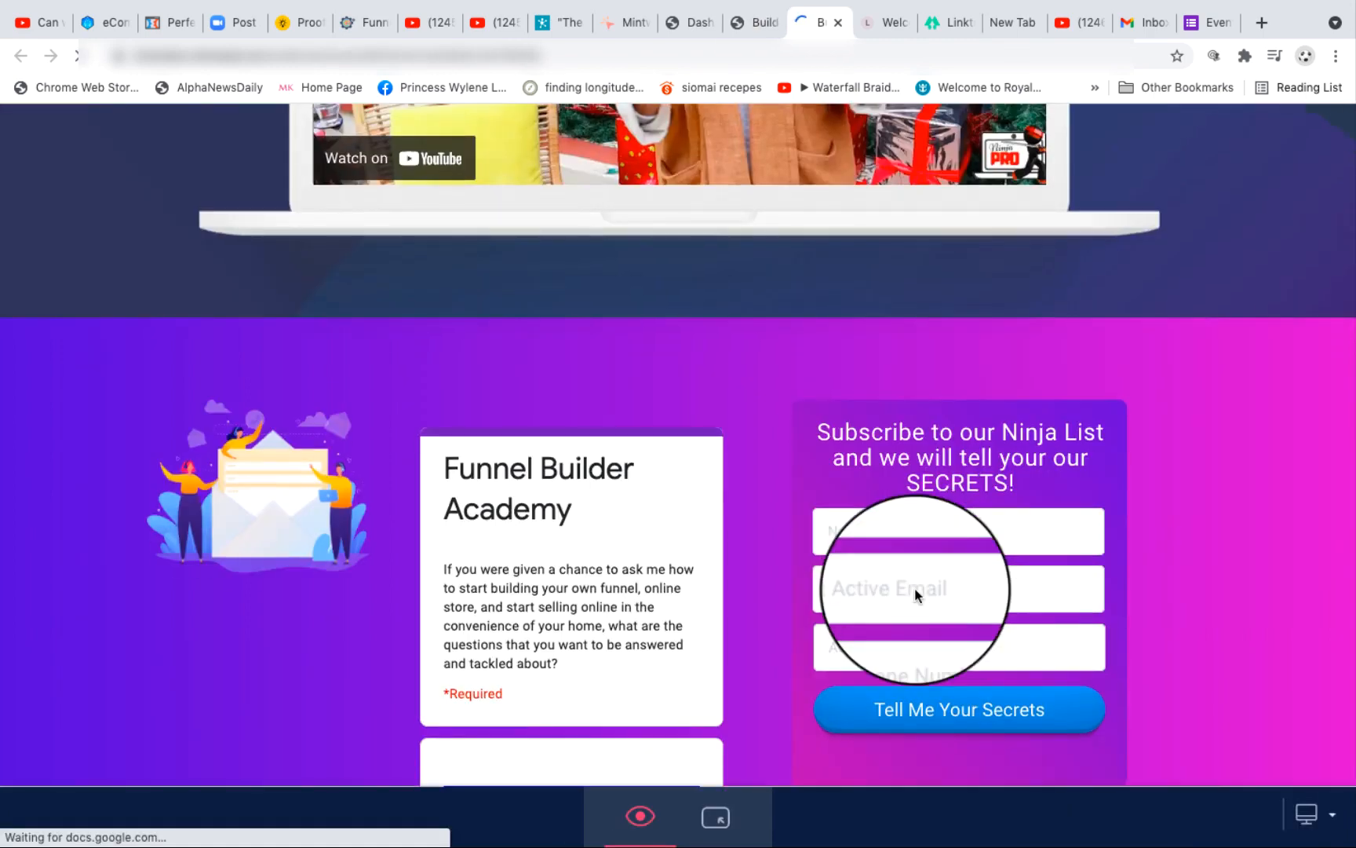
Step: Examine the embedded Google Form in the funnel page preview, from its title and images through the answer fields to the Submit button
{"action": "scroll", "coordinate": [915, 594], "scroll_direction": "down", "scroll_amount": 4}
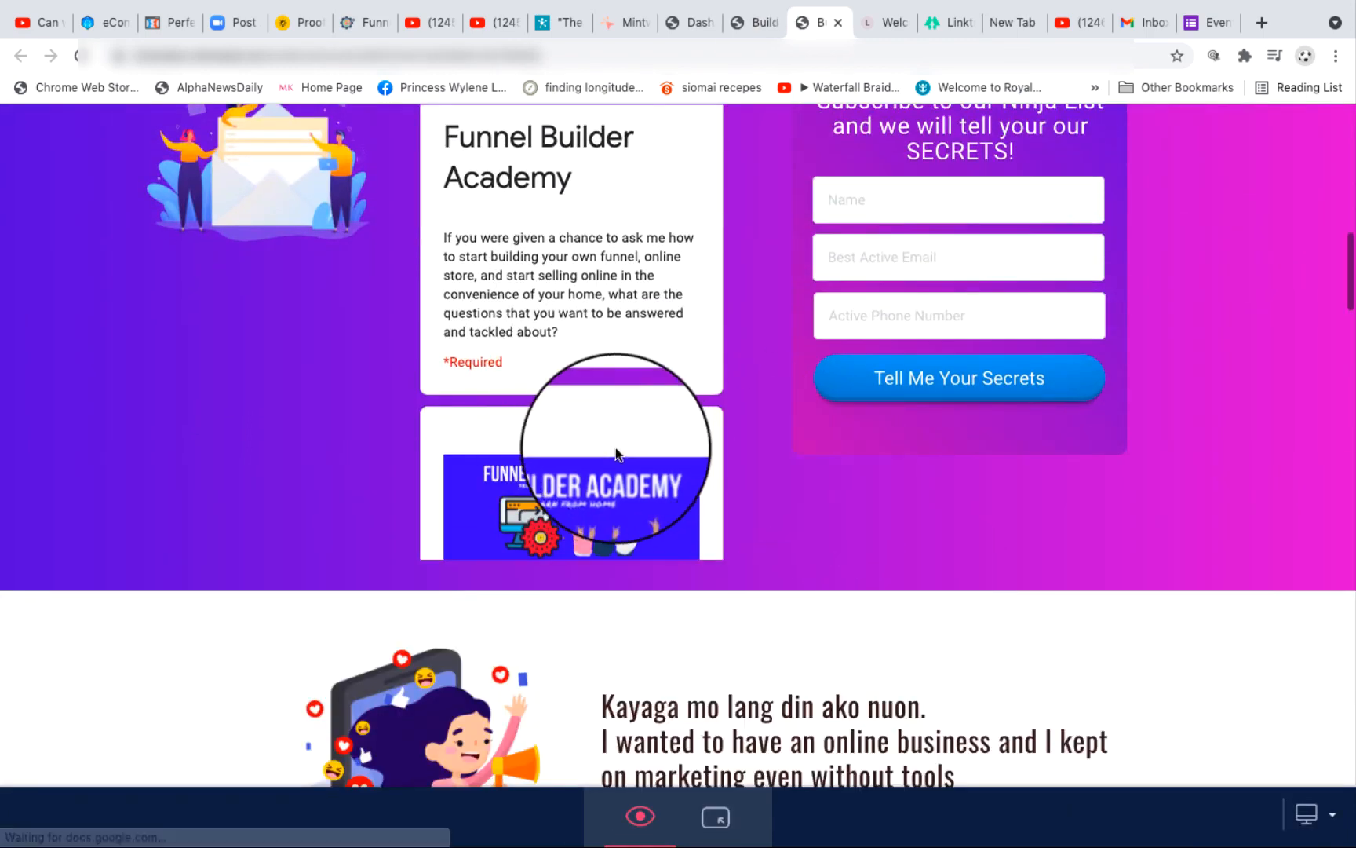
{"action": "scroll", "coordinate": [621, 452], "scroll_direction": "up", "scroll_amount": 3}
{"action": "scroll", "coordinate": [621, 448], "scroll_direction": "down", "scroll_amount": 3}
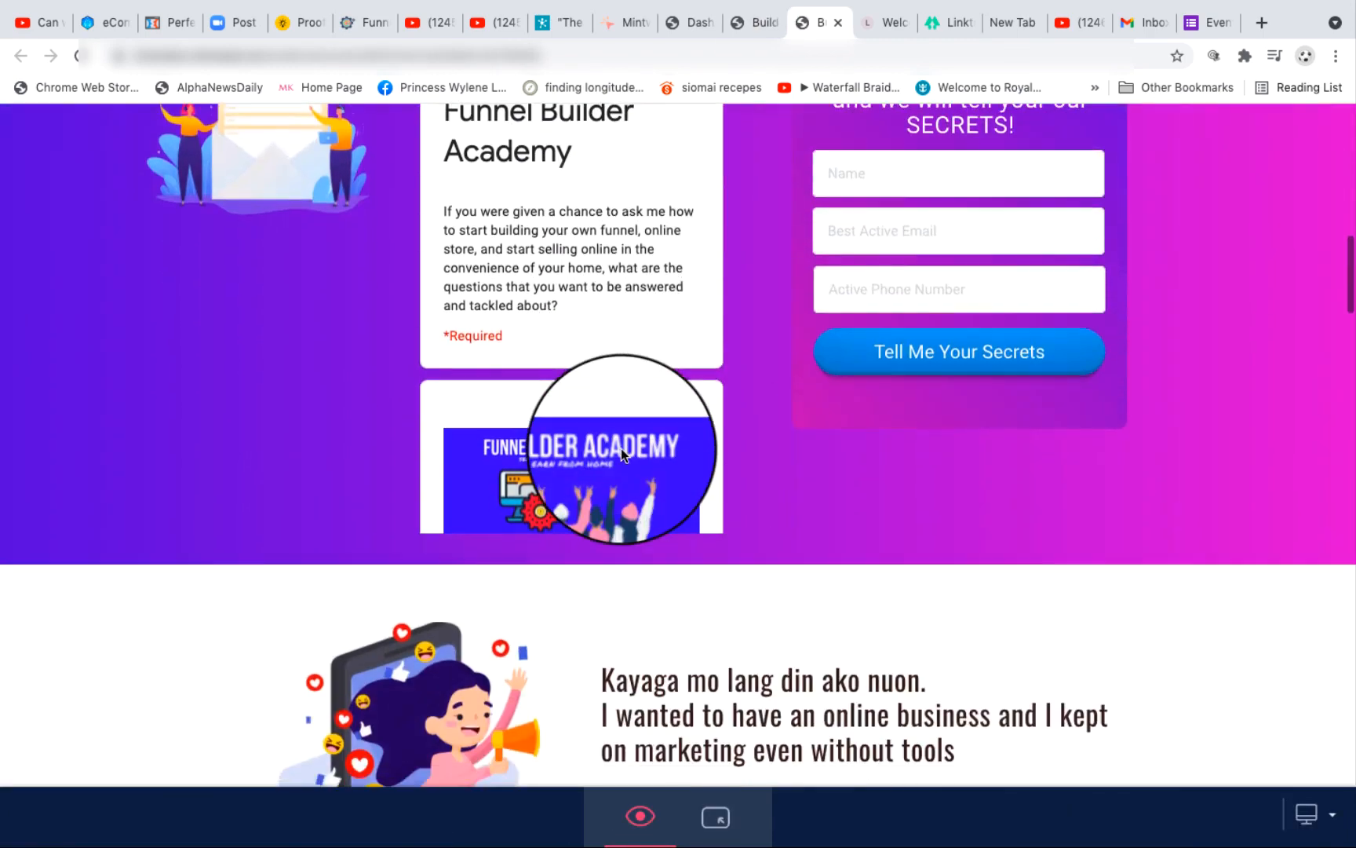
{"action": "scroll", "coordinate": [621, 448], "scroll_direction": "up", "scroll_amount": 2}
{"action": "scroll", "coordinate": [621, 448], "scroll_direction": "down", "scroll_amount": 1}
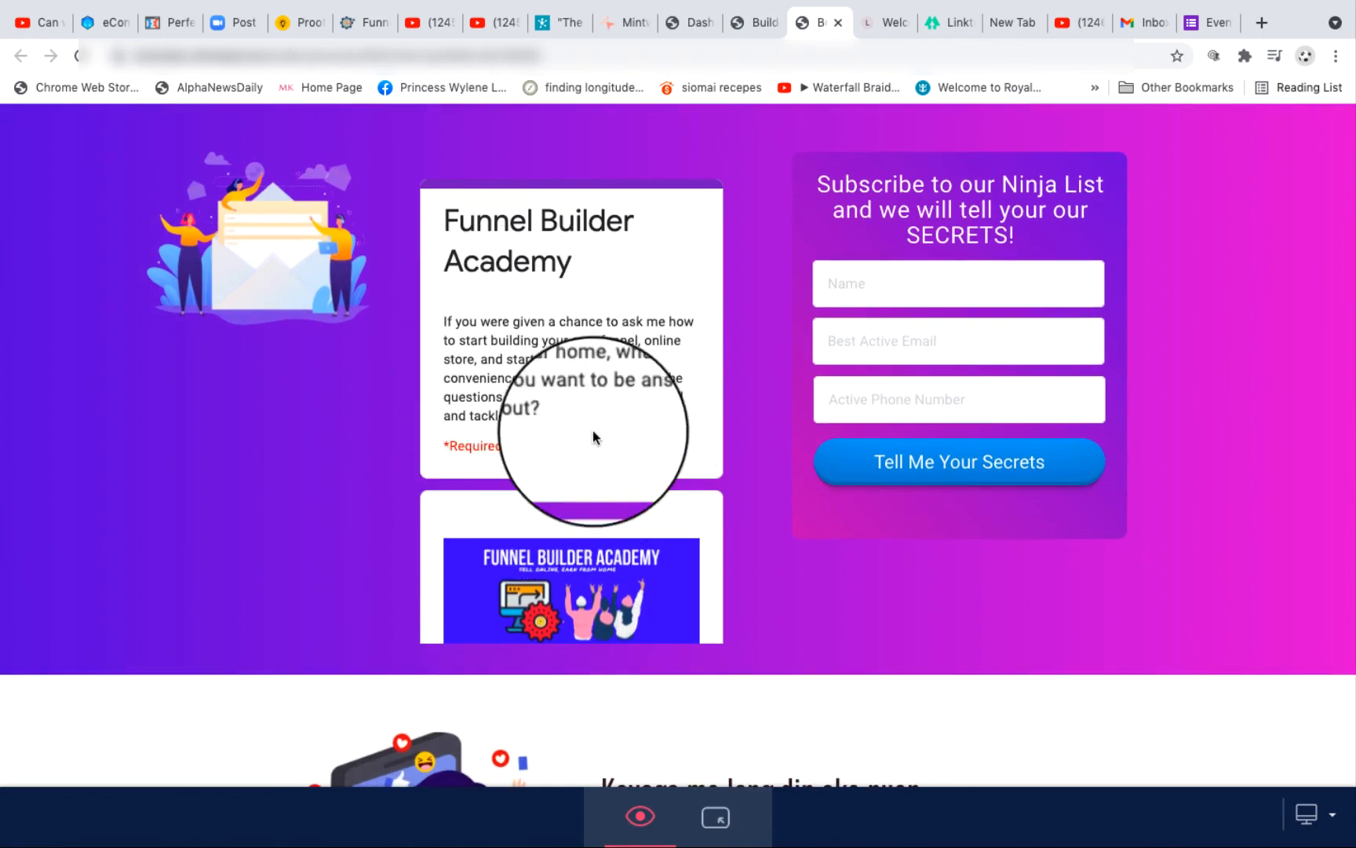
{"action": "scroll", "coordinate": [601, 508], "scroll_direction": "down", "scroll_amount": 3}
{"action": "scroll", "coordinate": [600, 507], "scroll_direction": "up", "scroll_amount": 3}
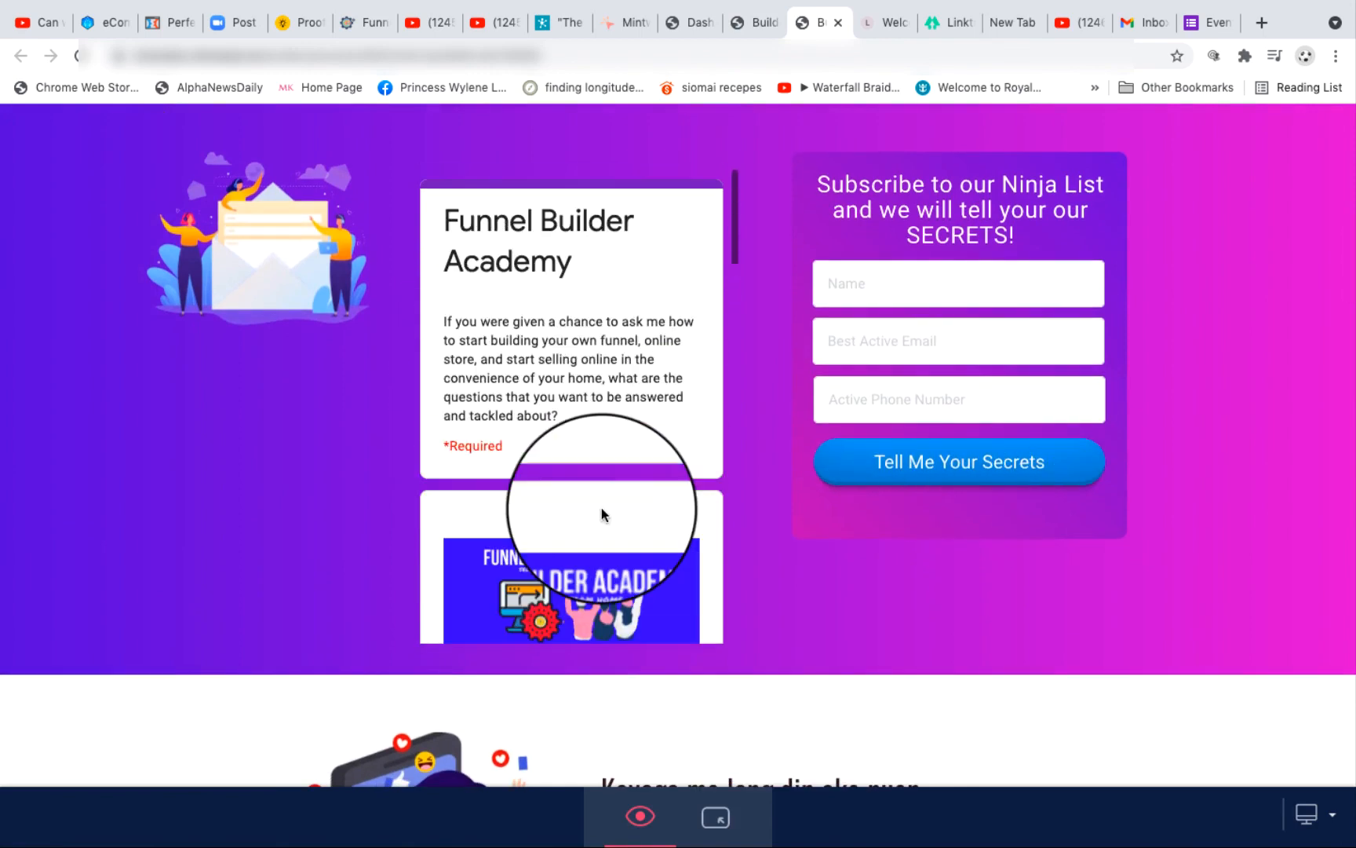
{"action": "scroll", "coordinate": [601, 508], "scroll_direction": "down", "scroll_amount": 10}
{"action": "scroll", "coordinate": [601, 508], "scroll_direction": "down", "scroll_amount": 5}
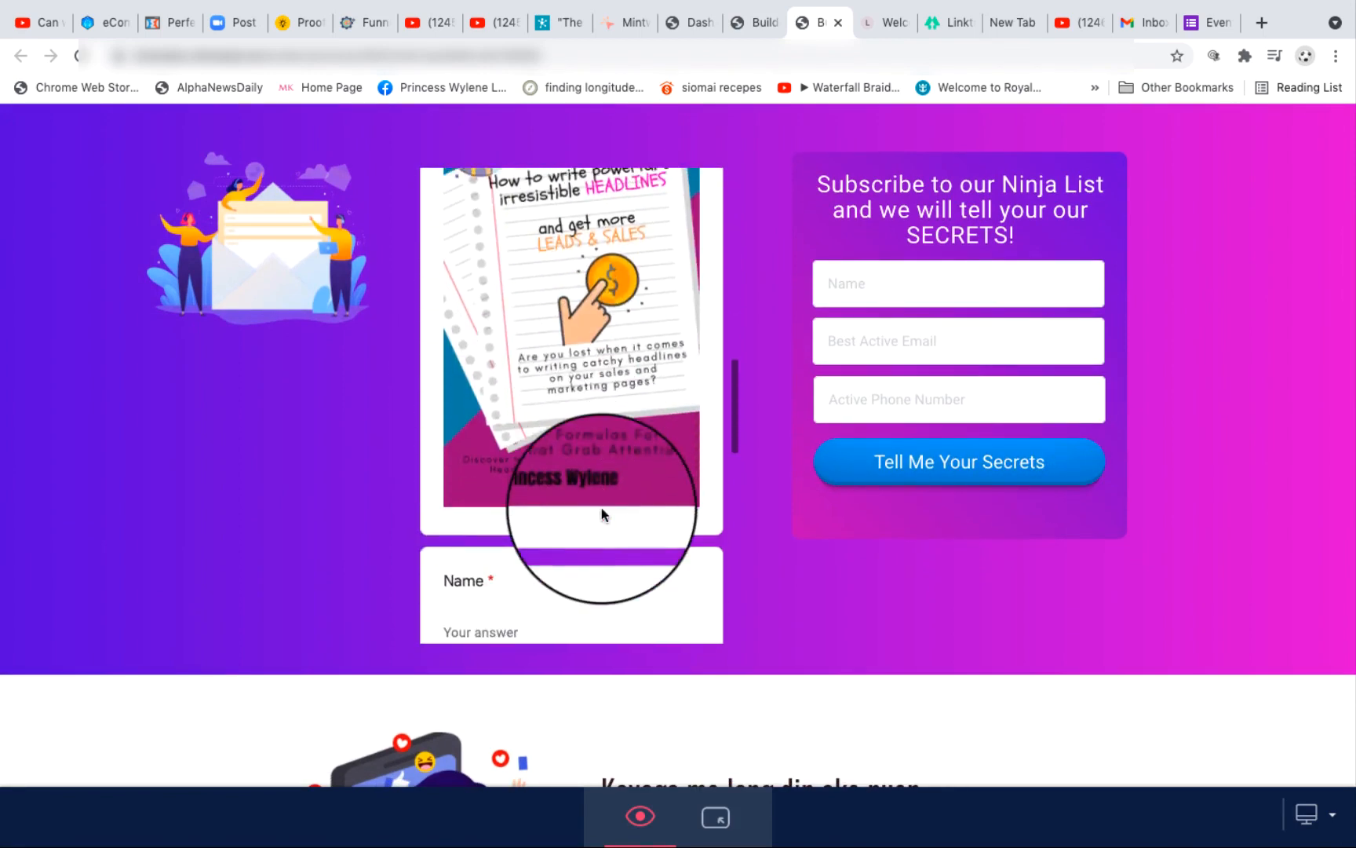
{"action": "scroll", "coordinate": [601, 507], "scroll_direction": "up", "scroll_amount": 15}
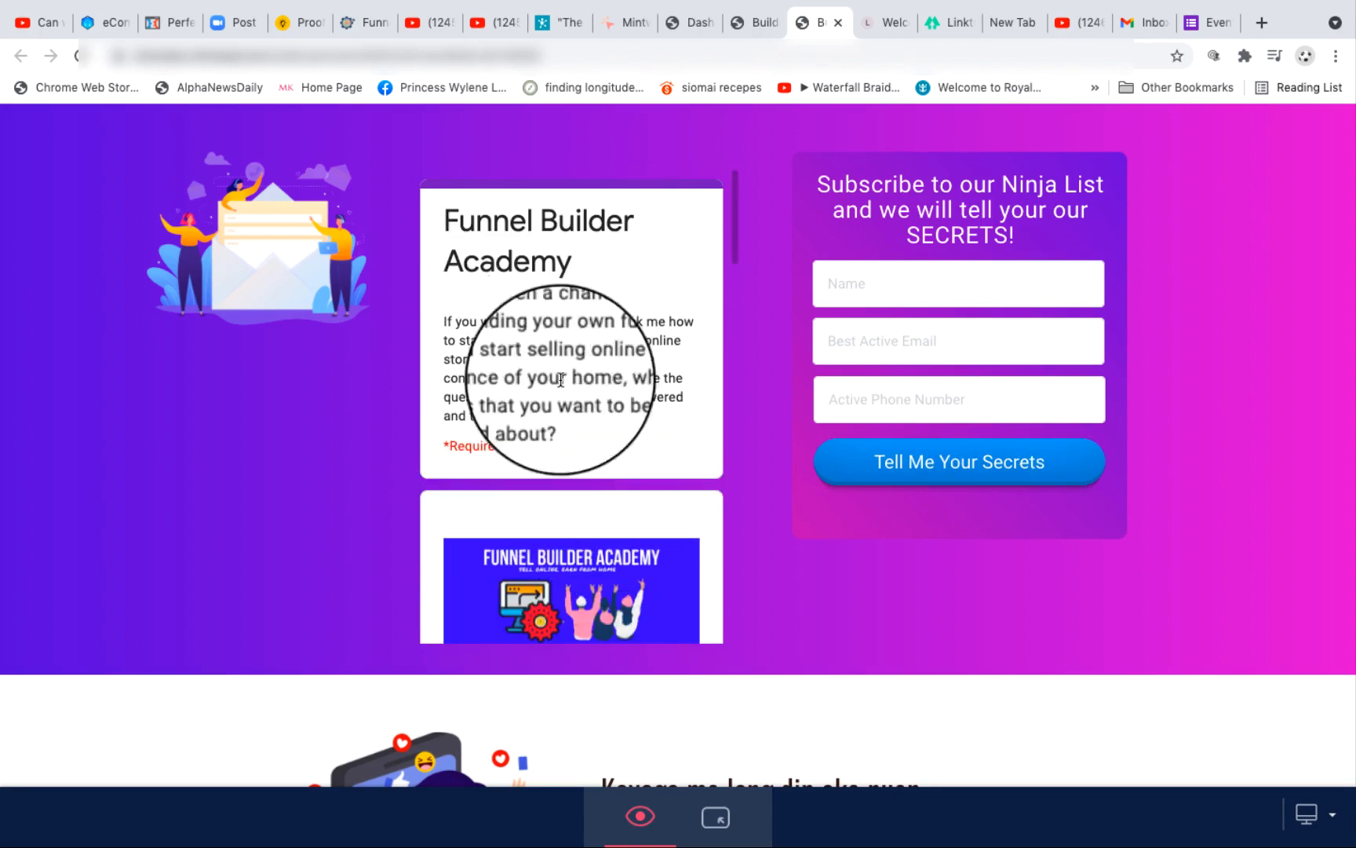
{"action": "scroll", "coordinate": [654, 490], "scroll_direction": "down", "scroll_amount": 2}
{"action": "scroll", "coordinate": [654, 490], "scroll_direction": "up", "scroll_amount": 3}
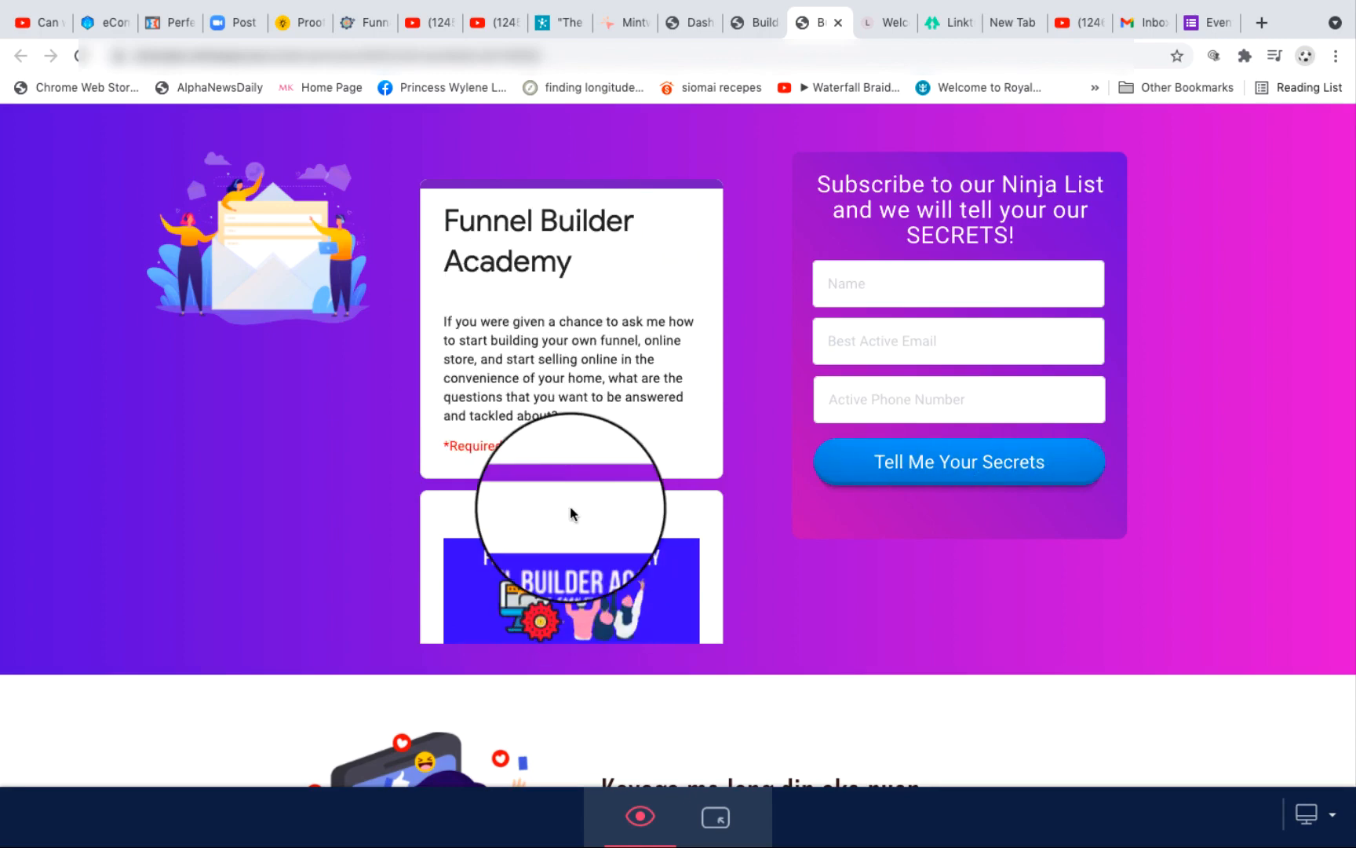
{"action": "scroll", "coordinate": [570, 508], "scroll_direction": "down", "scroll_amount": 3}
{"action": "scroll", "coordinate": [570, 508], "scroll_direction": "up", "scroll_amount": 3}
{"action": "scroll", "coordinate": [569, 508], "scroll_direction": "down", "scroll_amount": 3}
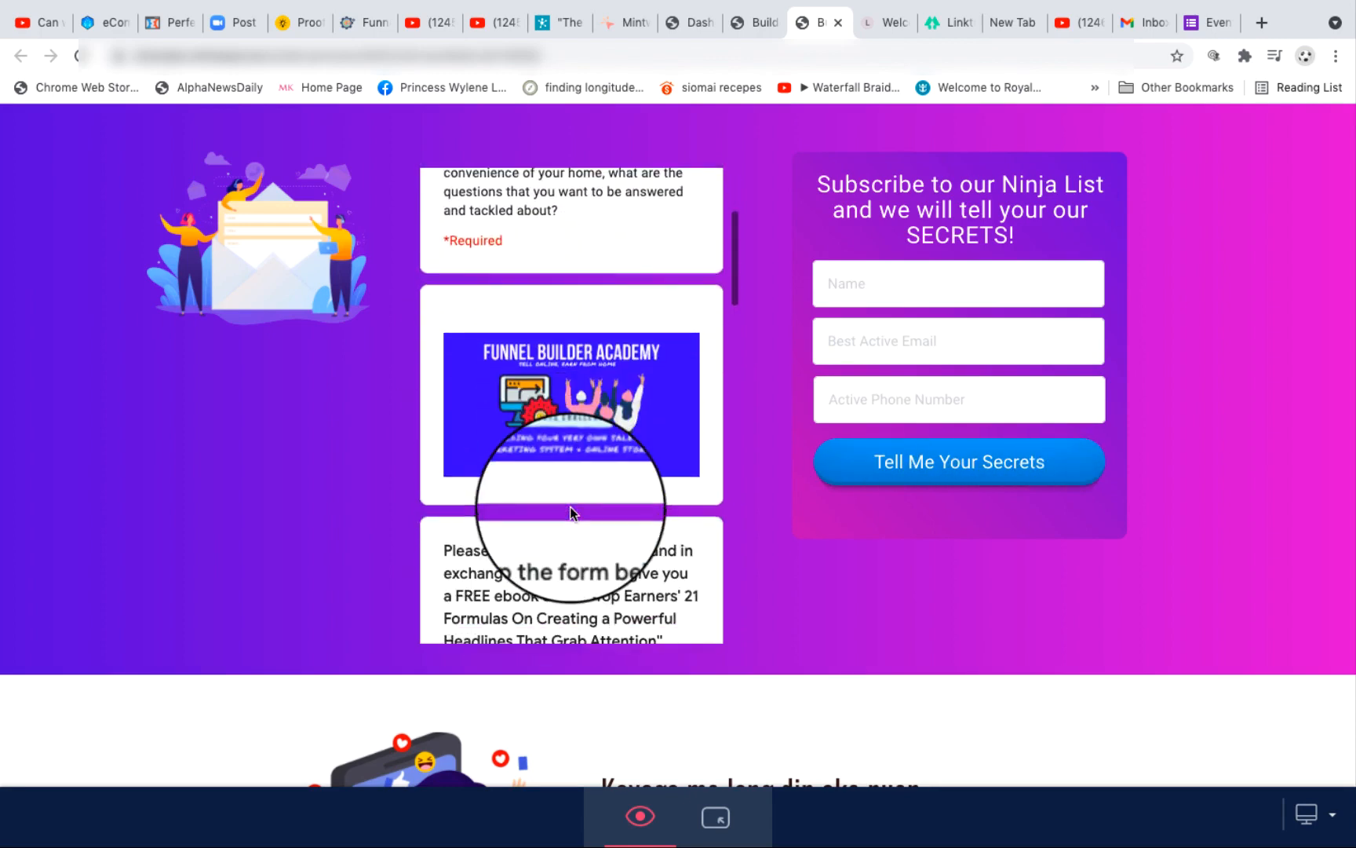
{"action": "scroll", "coordinate": [570, 506], "scroll_direction": "down", "scroll_amount": 10}
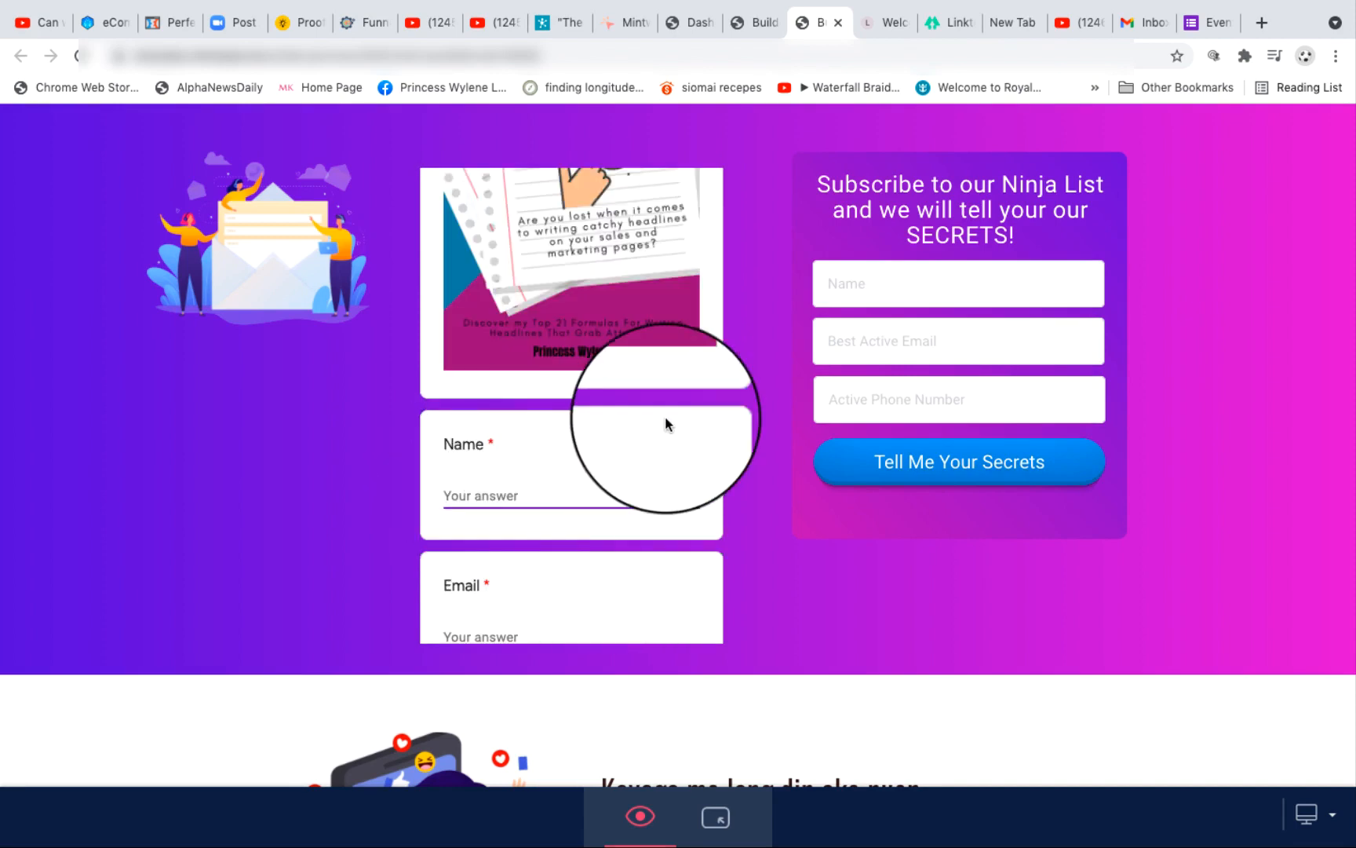
{"action": "scroll", "coordinate": [565, 509], "scroll_direction": "down", "scroll_amount": 8}
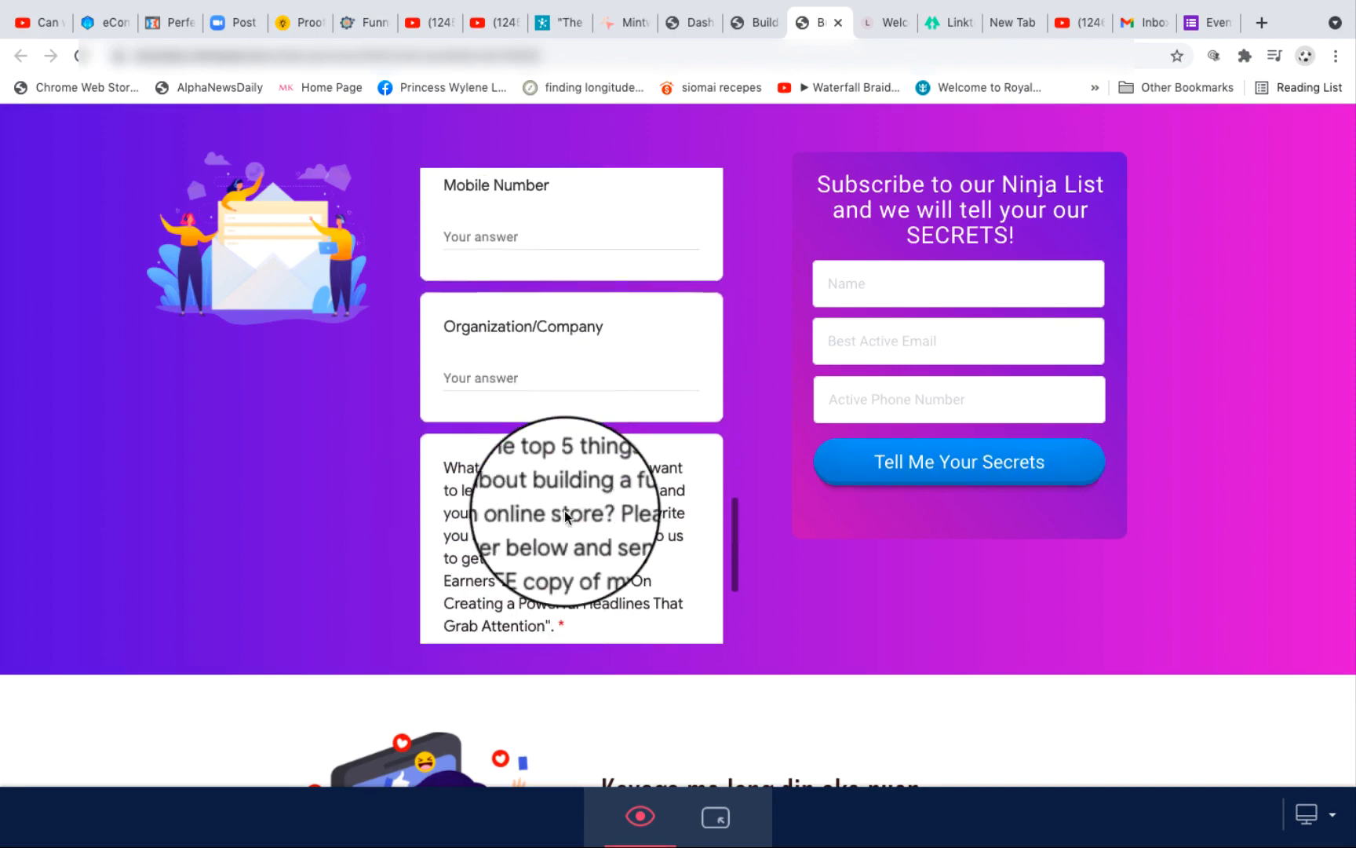
{"action": "scroll", "coordinate": [565, 516], "scroll_direction": "down", "scroll_amount": 10}
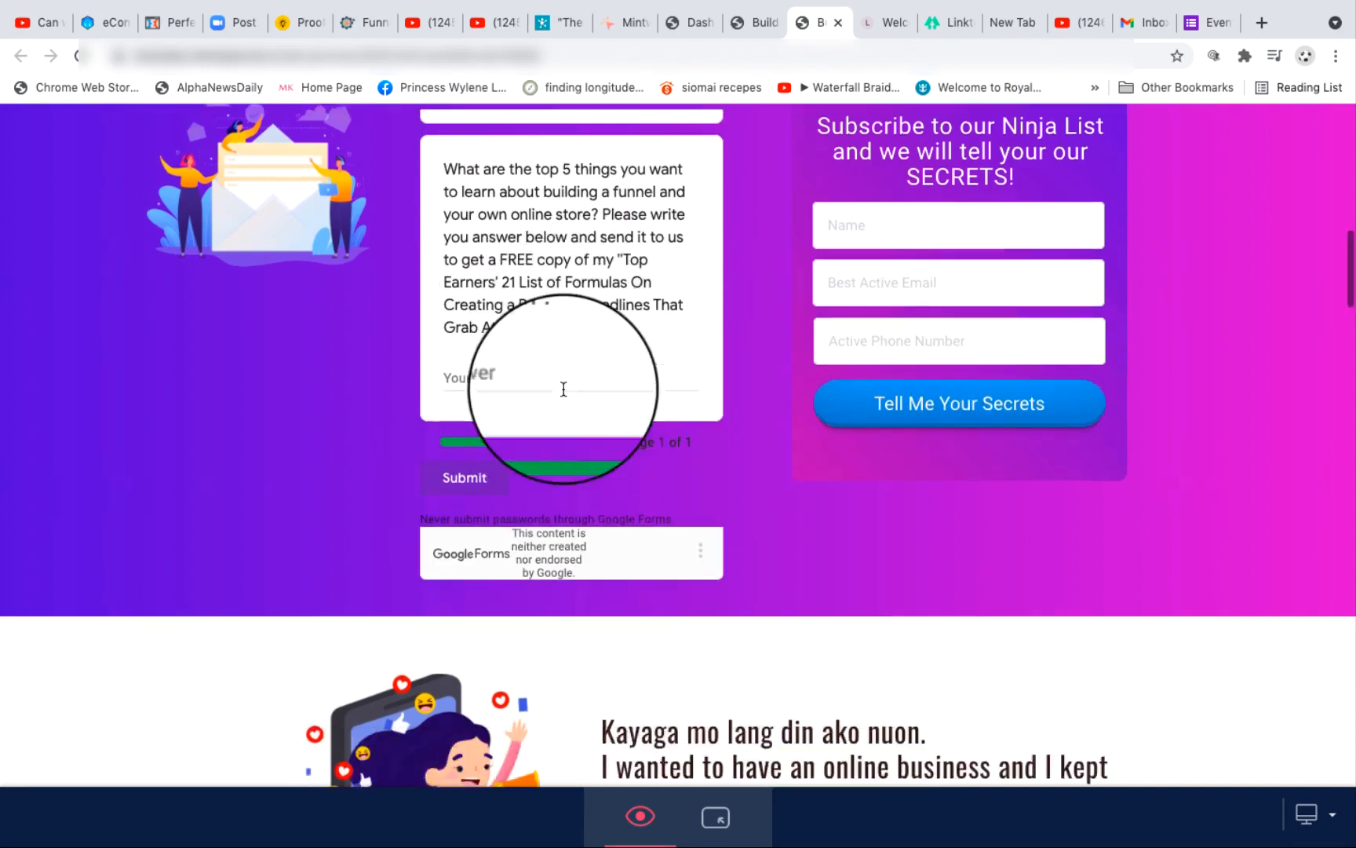
{"action": "scroll", "coordinate": [563, 390], "scroll_direction": "up", "scroll_amount": 15}
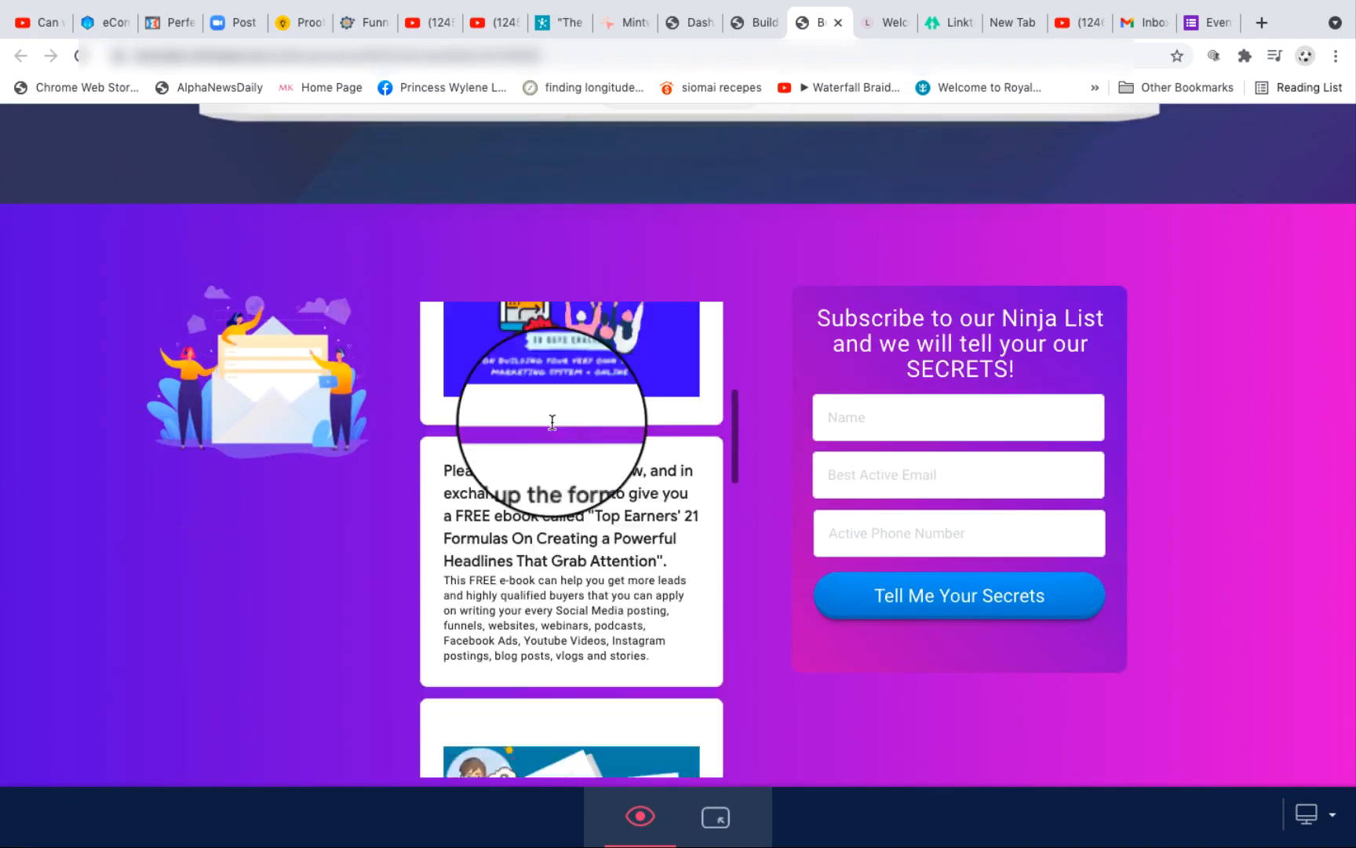
{"action": "scroll", "coordinate": [553, 423], "scroll_direction": "up", "scroll_amount": 5}
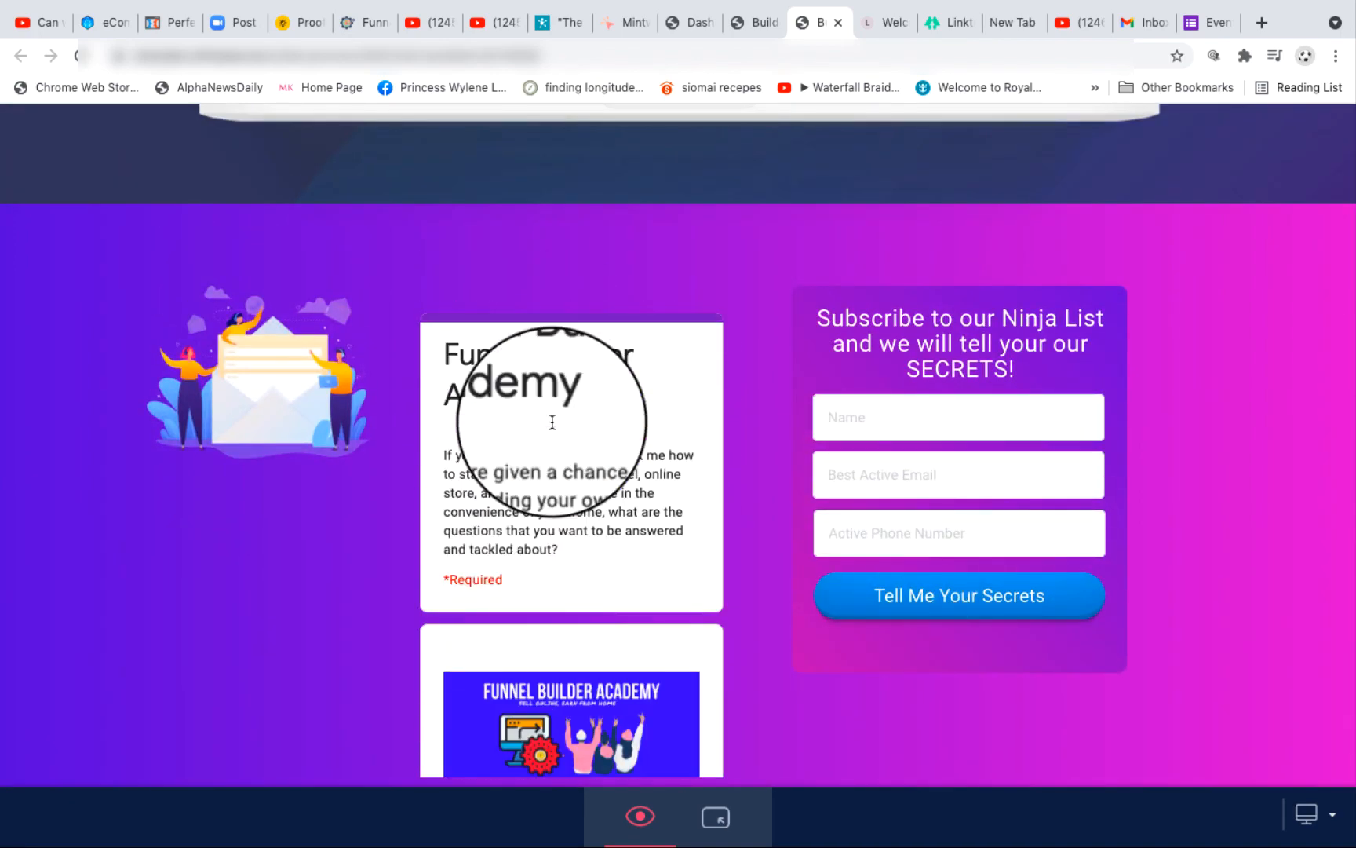
{"action": "scroll", "coordinate": [553, 423], "scroll_direction": "down", "scroll_amount": 5}
{"action": "scroll", "coordinate": [552, 423], "scroll_direction": "up", "scroll_amount": 5}
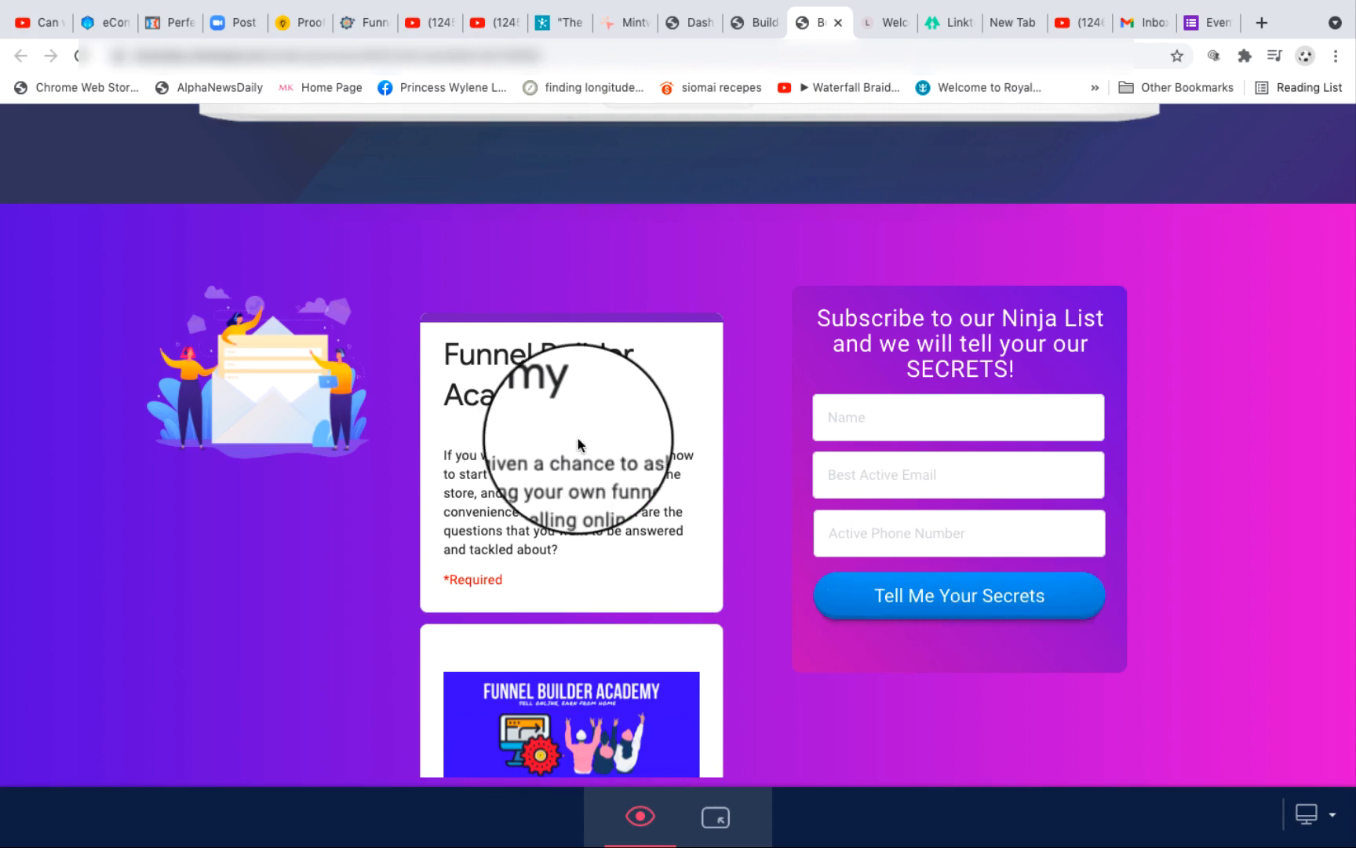
{"action": "scroll", "coordinate": [577, 438], "scroll_direction": "down", "scroll_amount": 15}
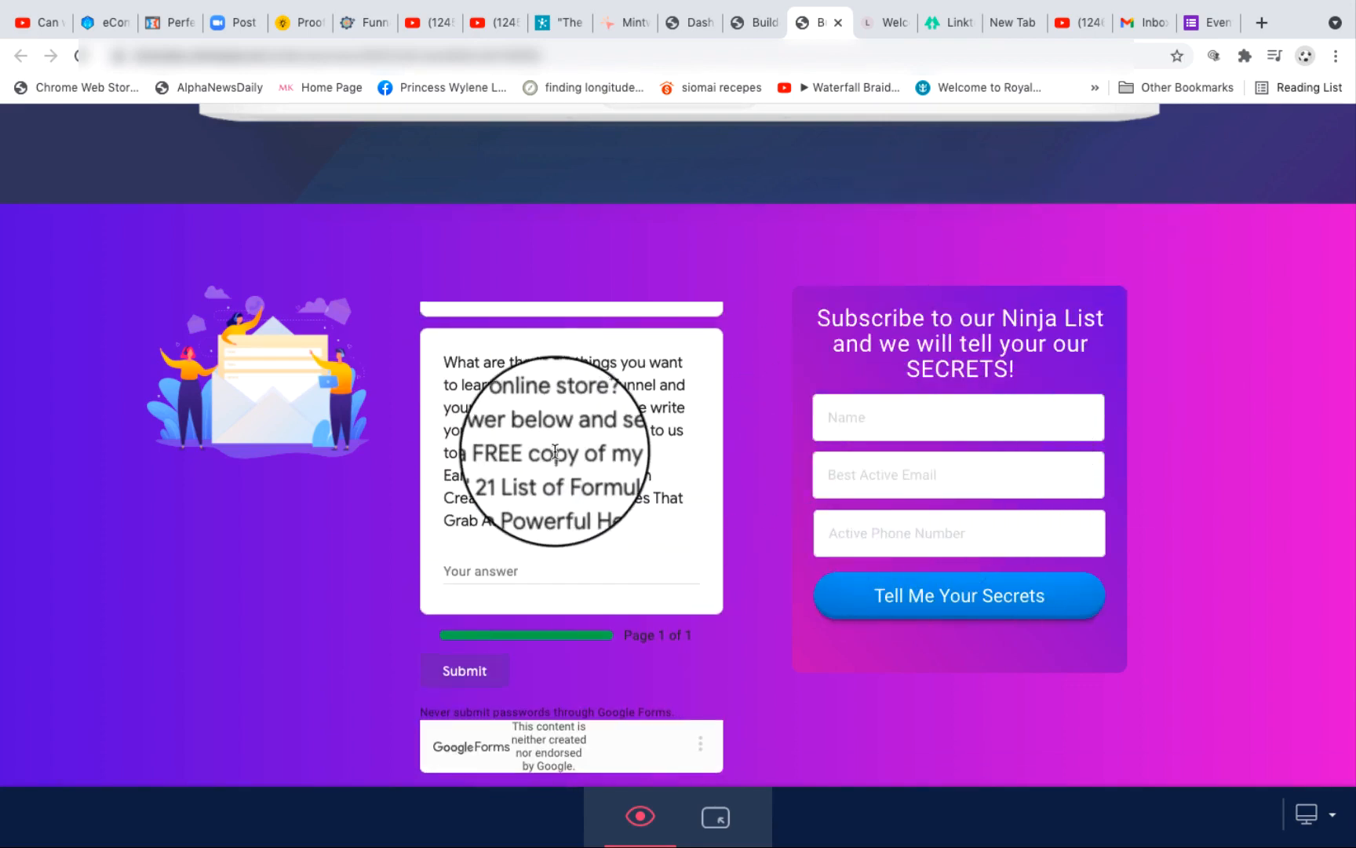
{"action": "scroll", "coordinate": [550, 440], "scroll_direction": "up", "scroll_amount": 10}
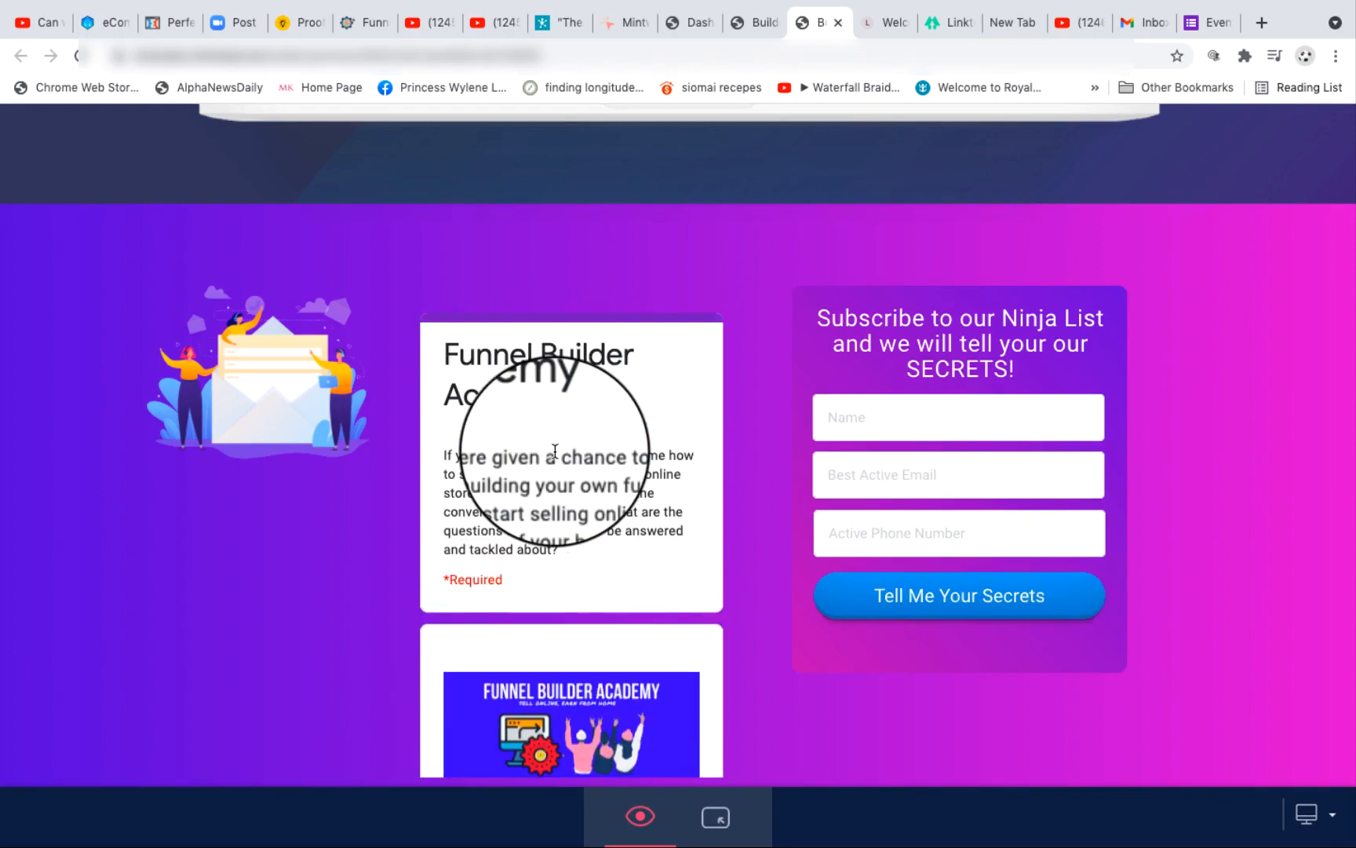
Step: Look over the funnel page's other sections in the preview, from the headline video to the Ninja Funnel banner, and recheck the embedded form's questions
{"action": "scroll", "coordinate": [555, 451], "scroll_direction": "down", "scroll_amount": 15}
{"action": "scroll", "coordinate": [1243, 642], "scroll_direction": "down", "scroll_amount": 12}
{"action": "scroll", "coordinate": [1243, 645], "scroll_direction": "down", "scroll_amount": 20}
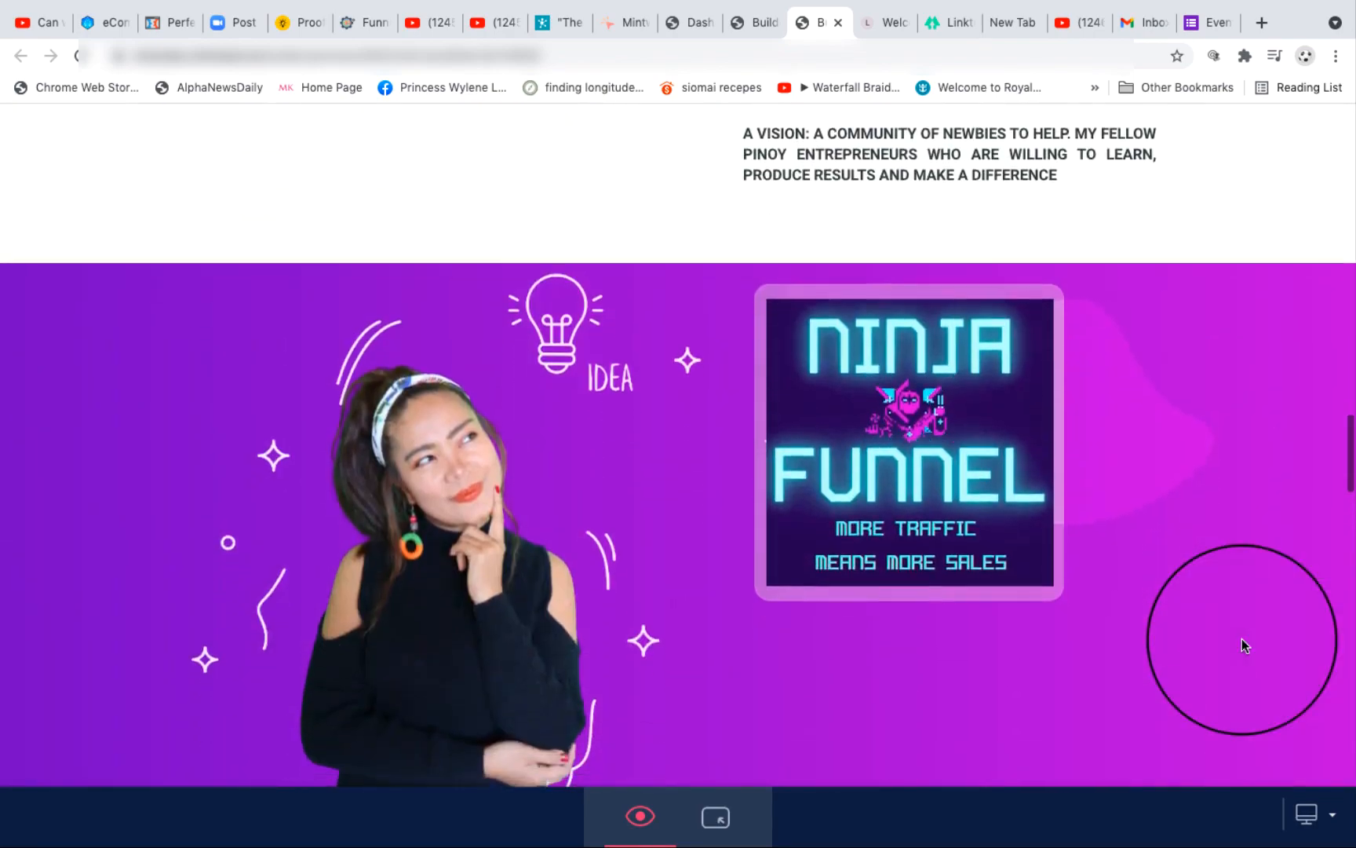
{"action": "scroll", "coordinate": [1242, 638], "scroll_direction": "up", "scroll_amount": 20}
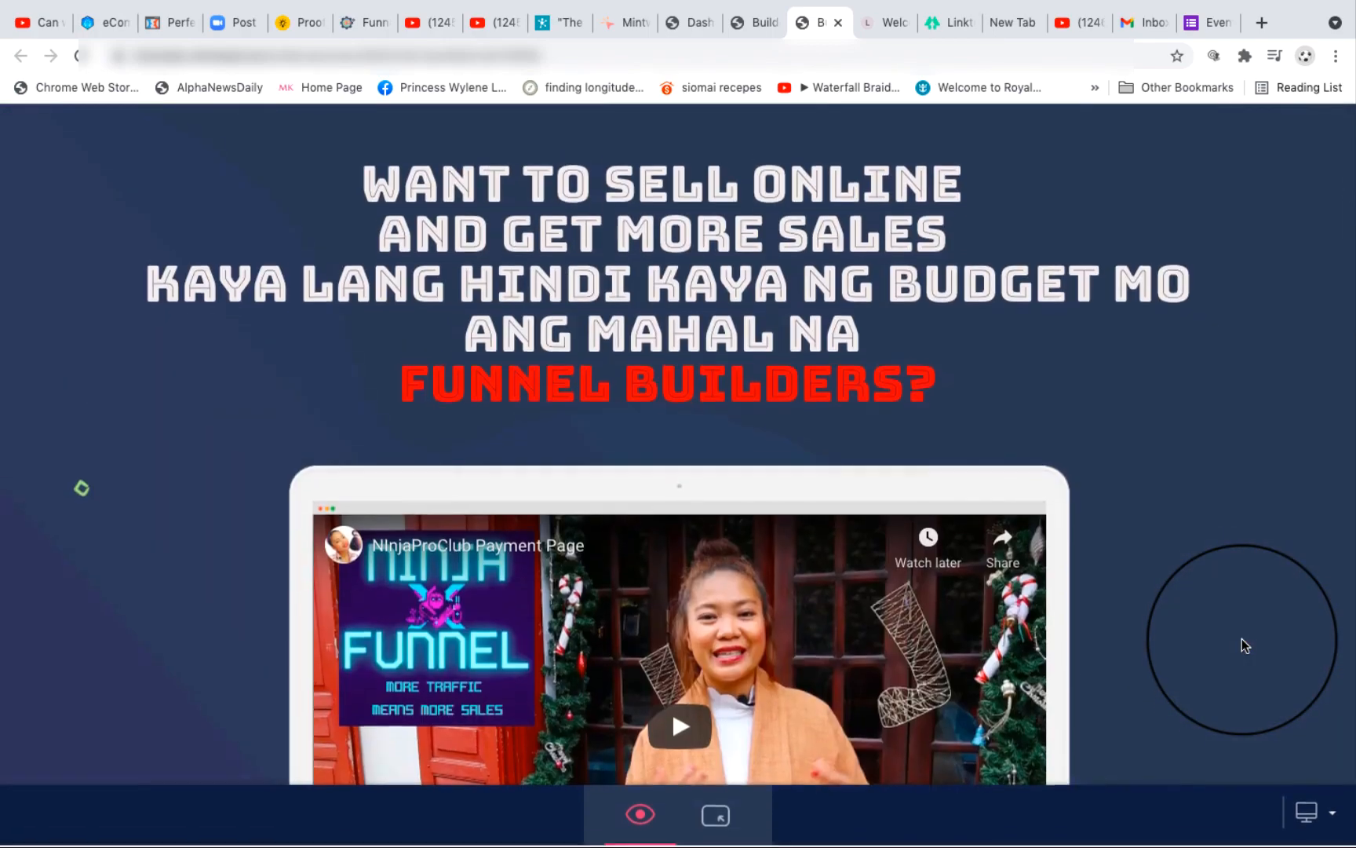
{"action": "scroll", "coordinate": [1123, 540], "scroll_direction": "down", "scroll_amount": 10}
{"action": "scroll", "coordinate": [1124, 547], "scroll_direction": "down", "scroll_amount": 1}
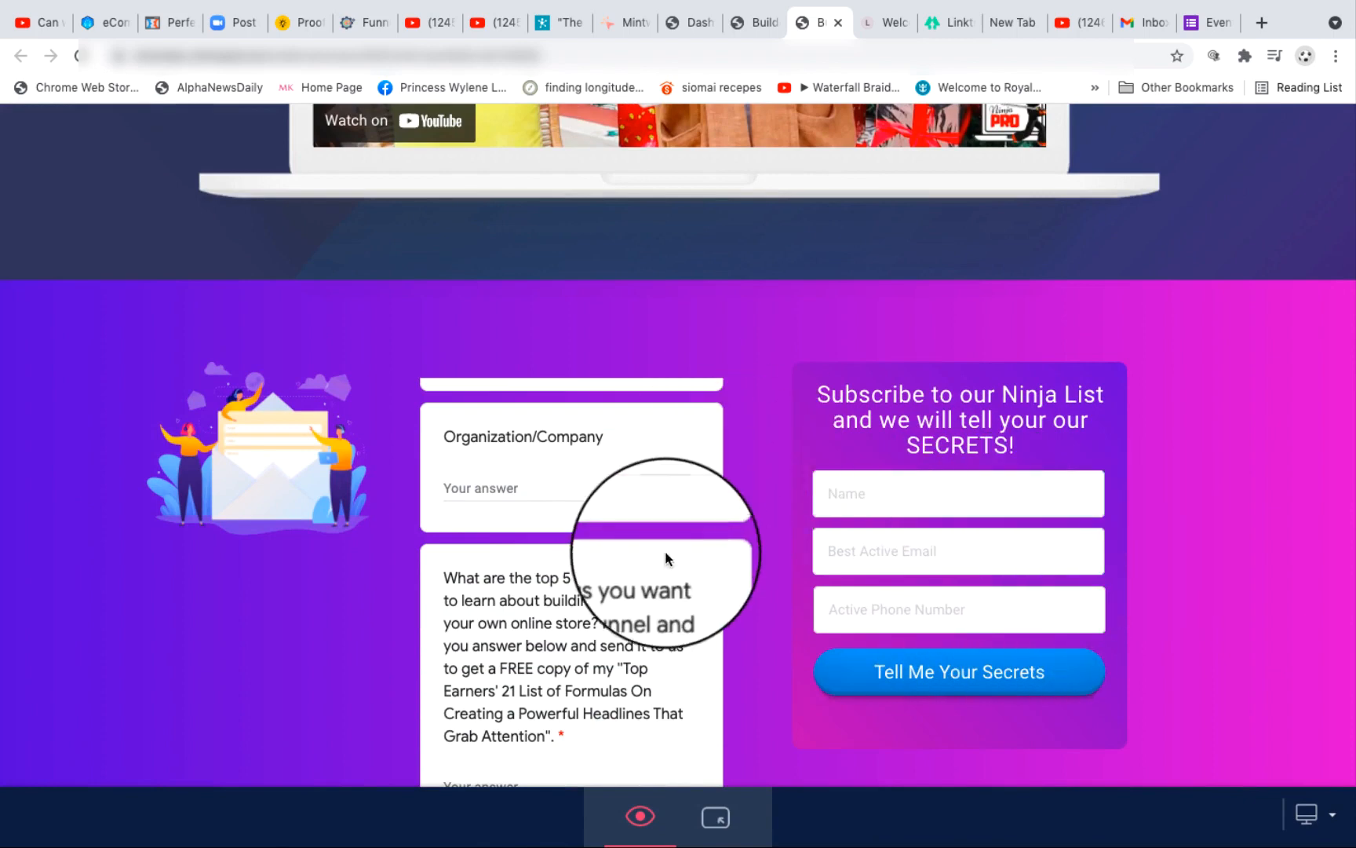
{"action": "scroll", "coordinate": [649, 569], "scroll_direction": "down", "scroll_amount": 2}
{"action": "scroll", "coordinate": [649, 569], "scroll_direction": "up", "scroll_amount": 6}
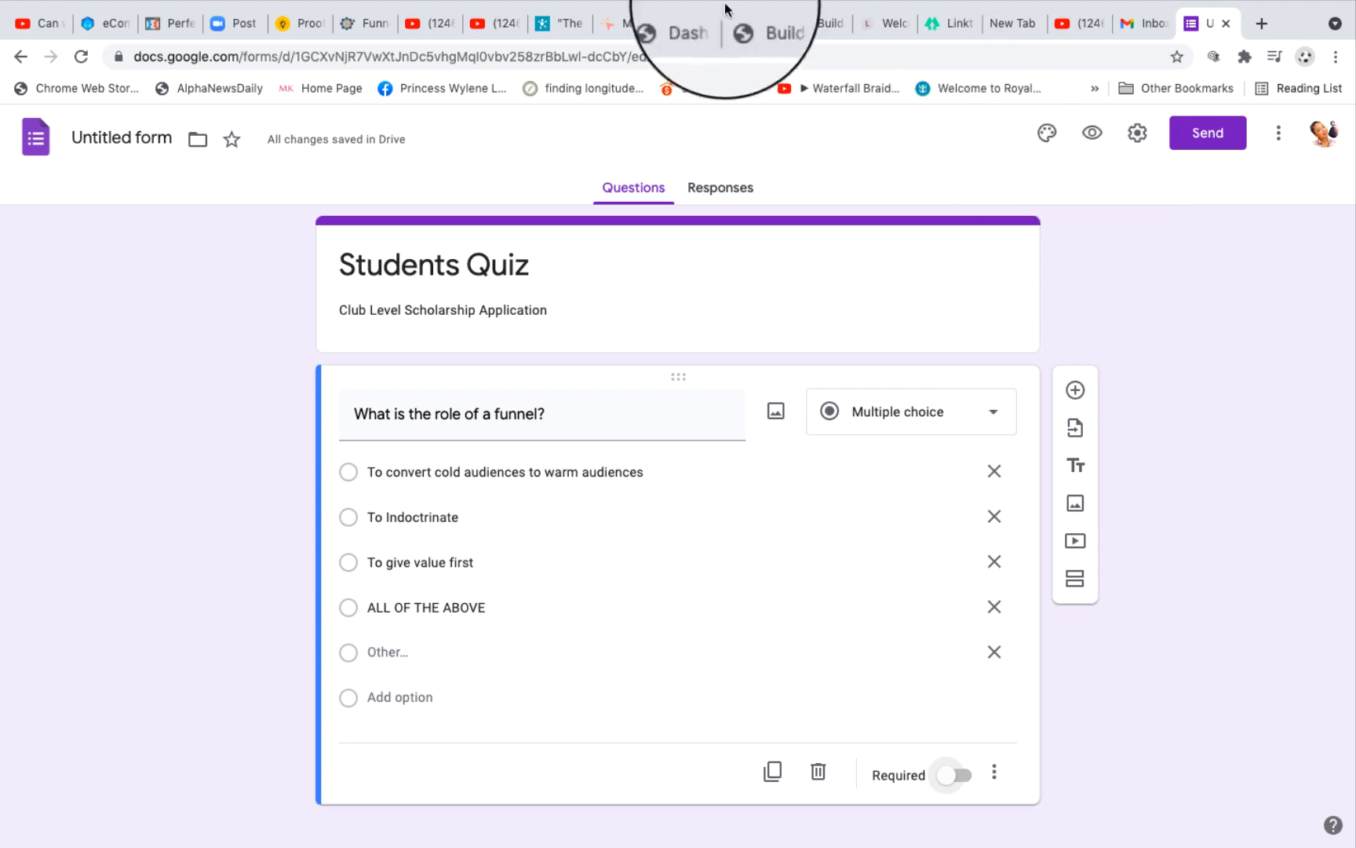
Step: In Google Forms, add a short-answer question to the Students Quiz, directly above "What is the role of a funnel?"
{"action": "triple_click", "coordinate": [372, 266]}
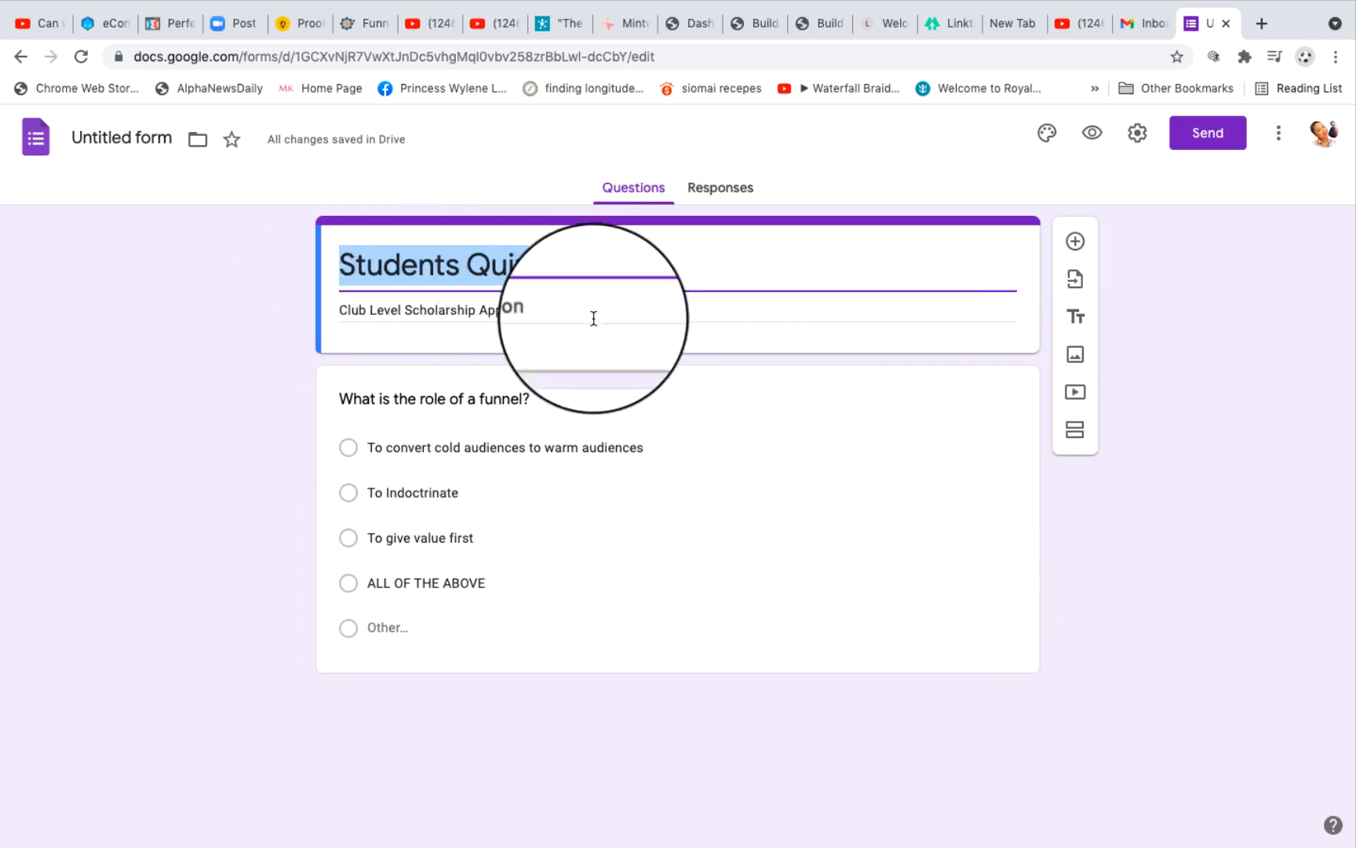
{"action": "triple_click", "coordinate": [554, 313]}
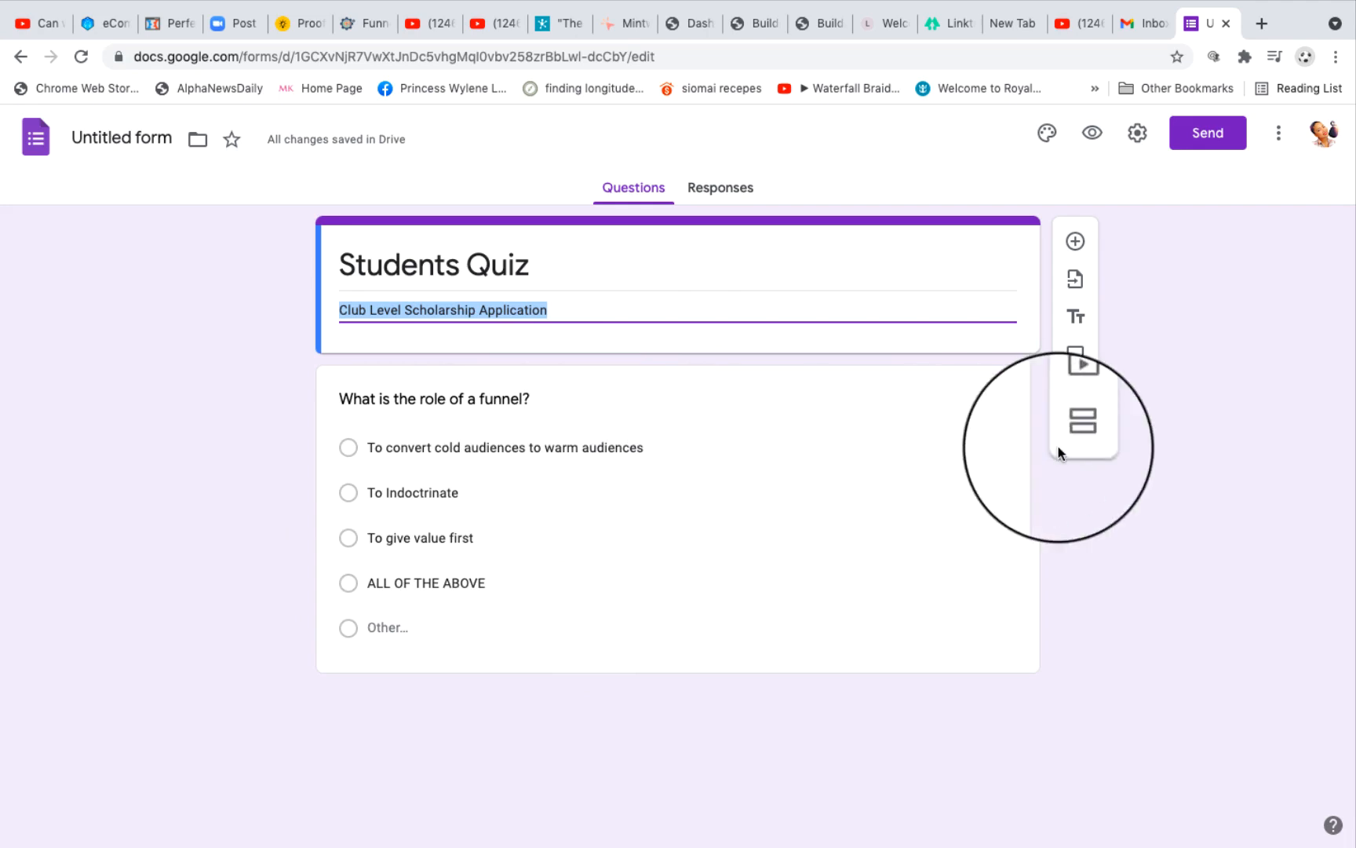
{"action": "left_click", "coordinate": [1075, 243]}
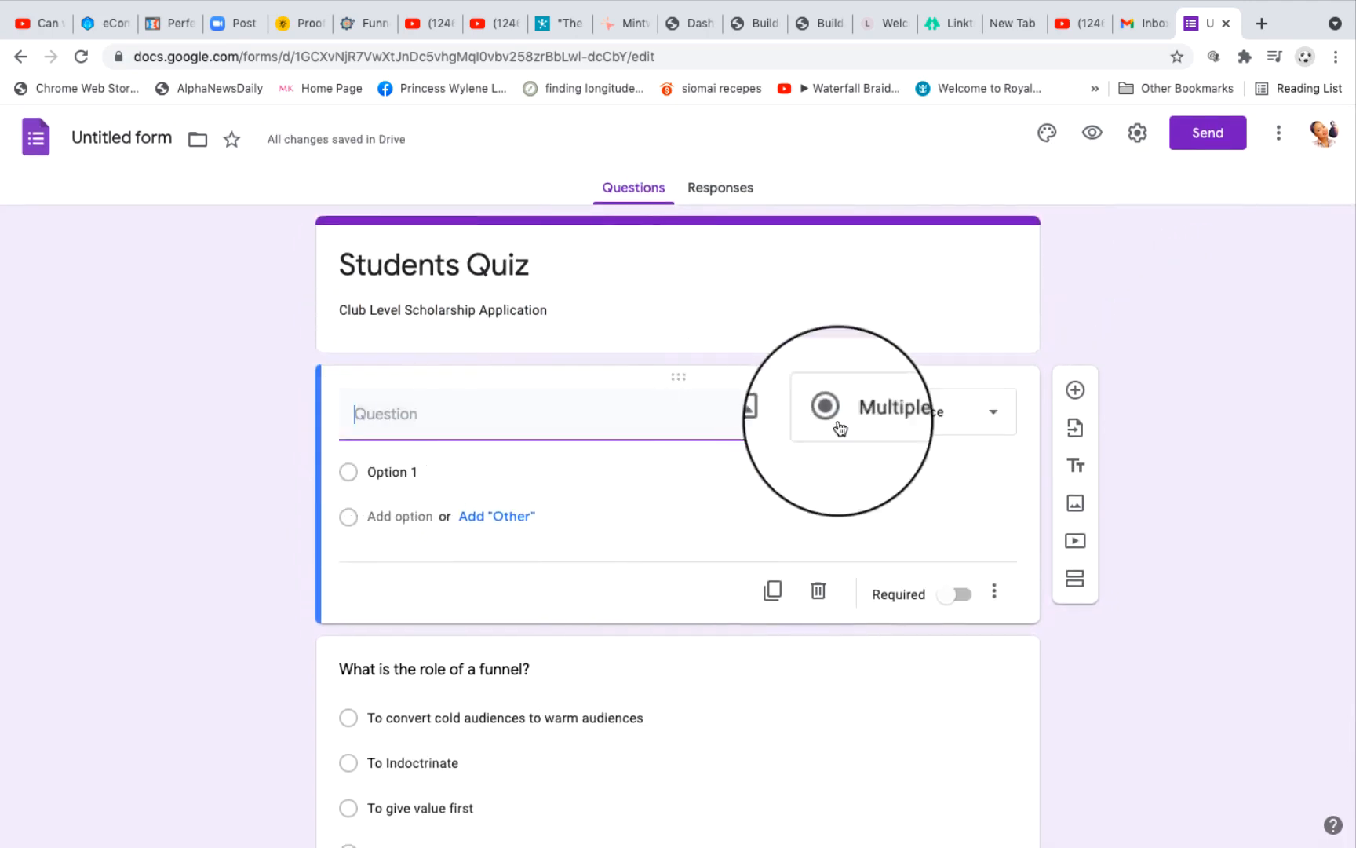
{"action": "left_click", "coordinate": [976, 420]}
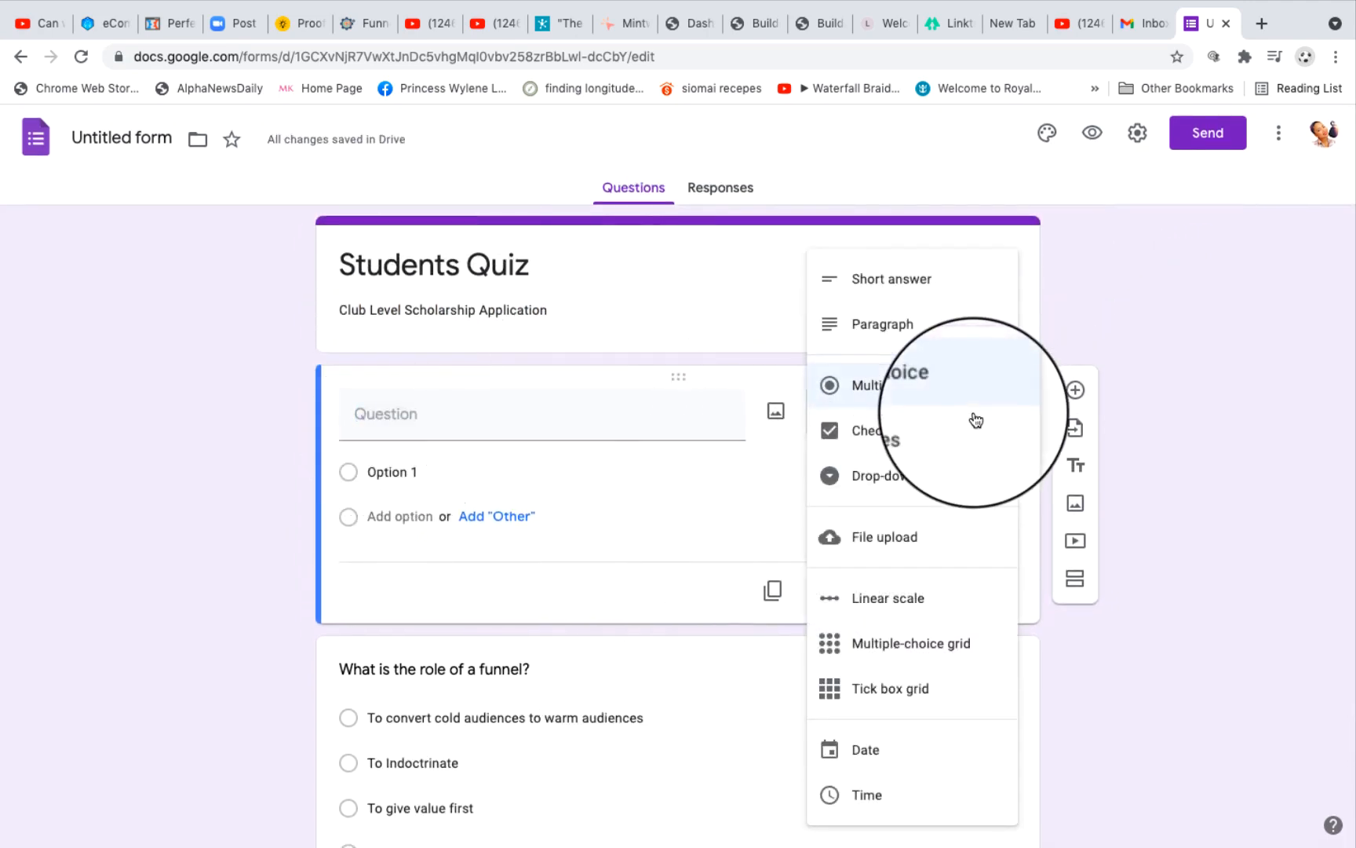
{"action": "left_click", "coordinate": [899, 289]}
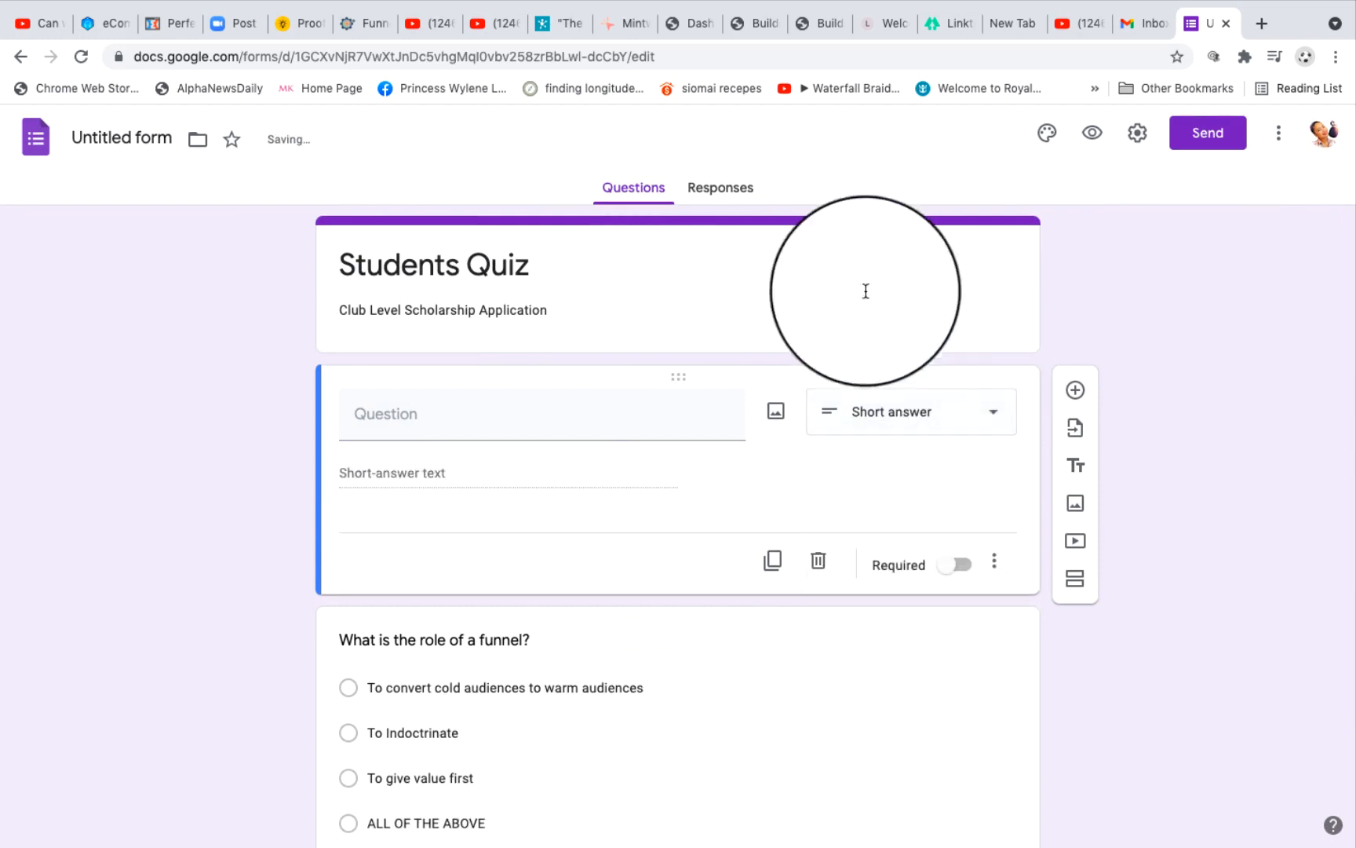
Step: Title the new short-answer question "What is the difference between Marketing Page and Sales Page" and add a blank multiple-choice question below it
{"action": "left_click", "coordinate": [427, 426]}
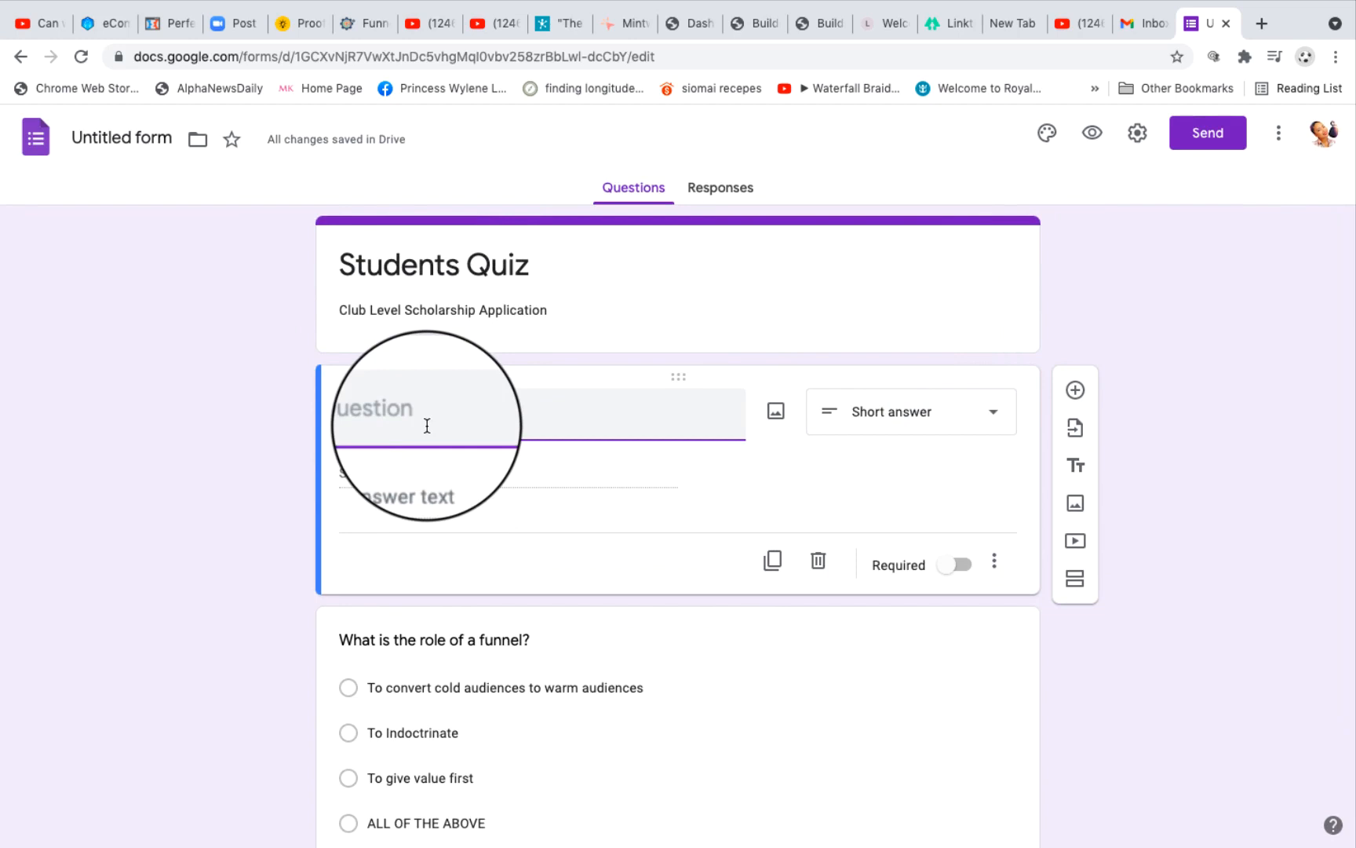
{"action": "type", "text": "WHAT"}
{"action": "key", "text": "BackSpace"}
{"action": "key", "text": "BackSpace"}
{"action": "key", "text": "BackSpace"}
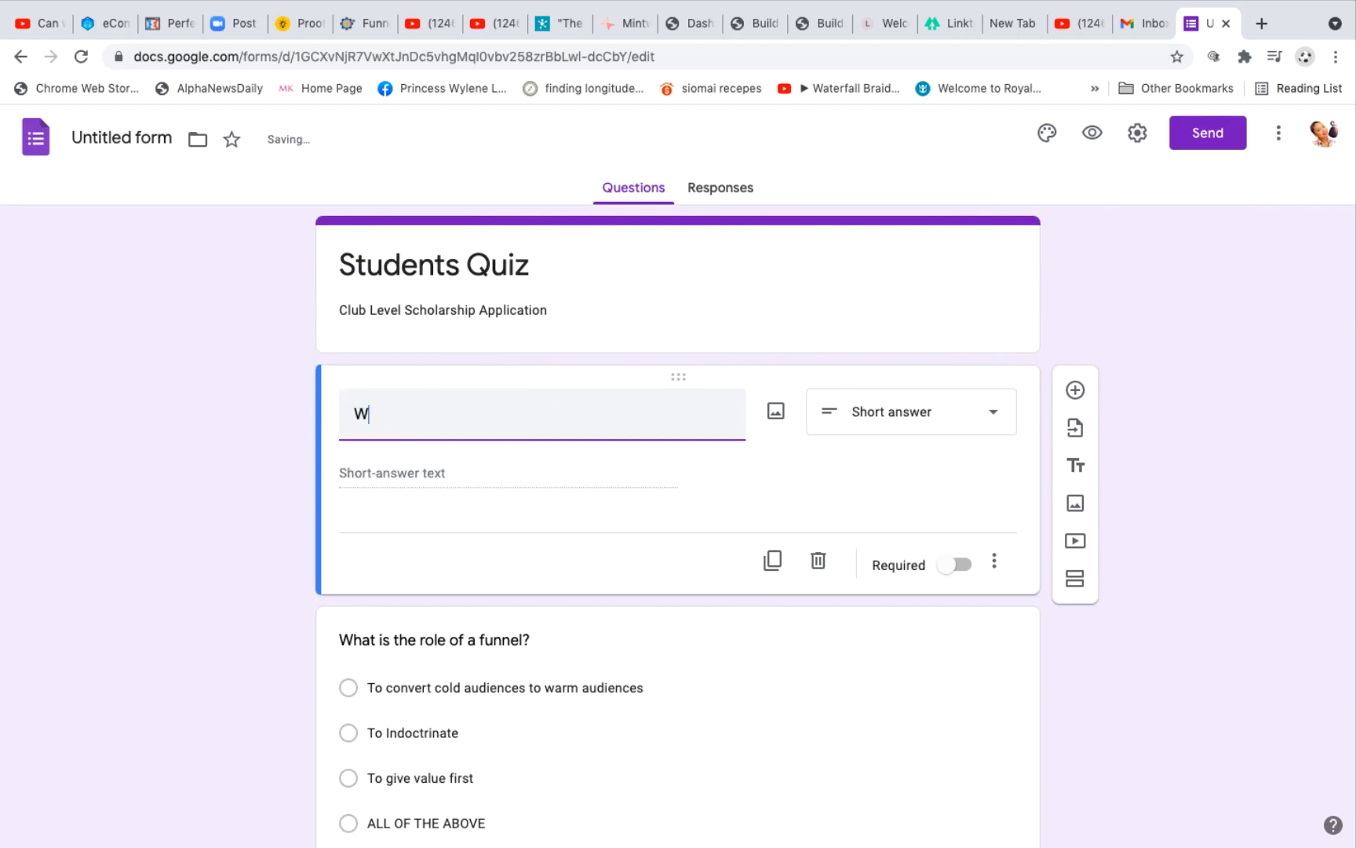
{"action": "type", "text": "hat is the difference "}
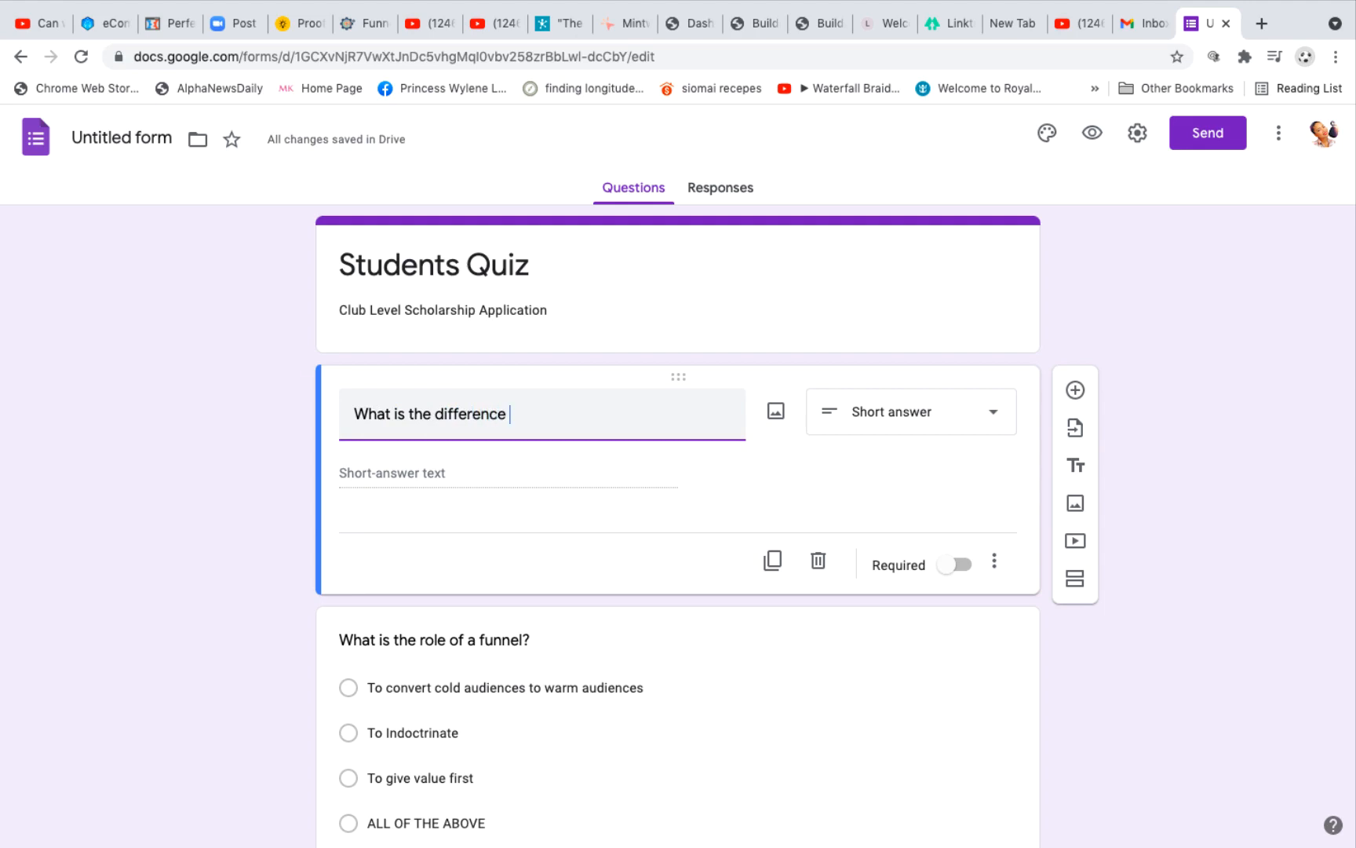
{"action": "type", "text": "between "}
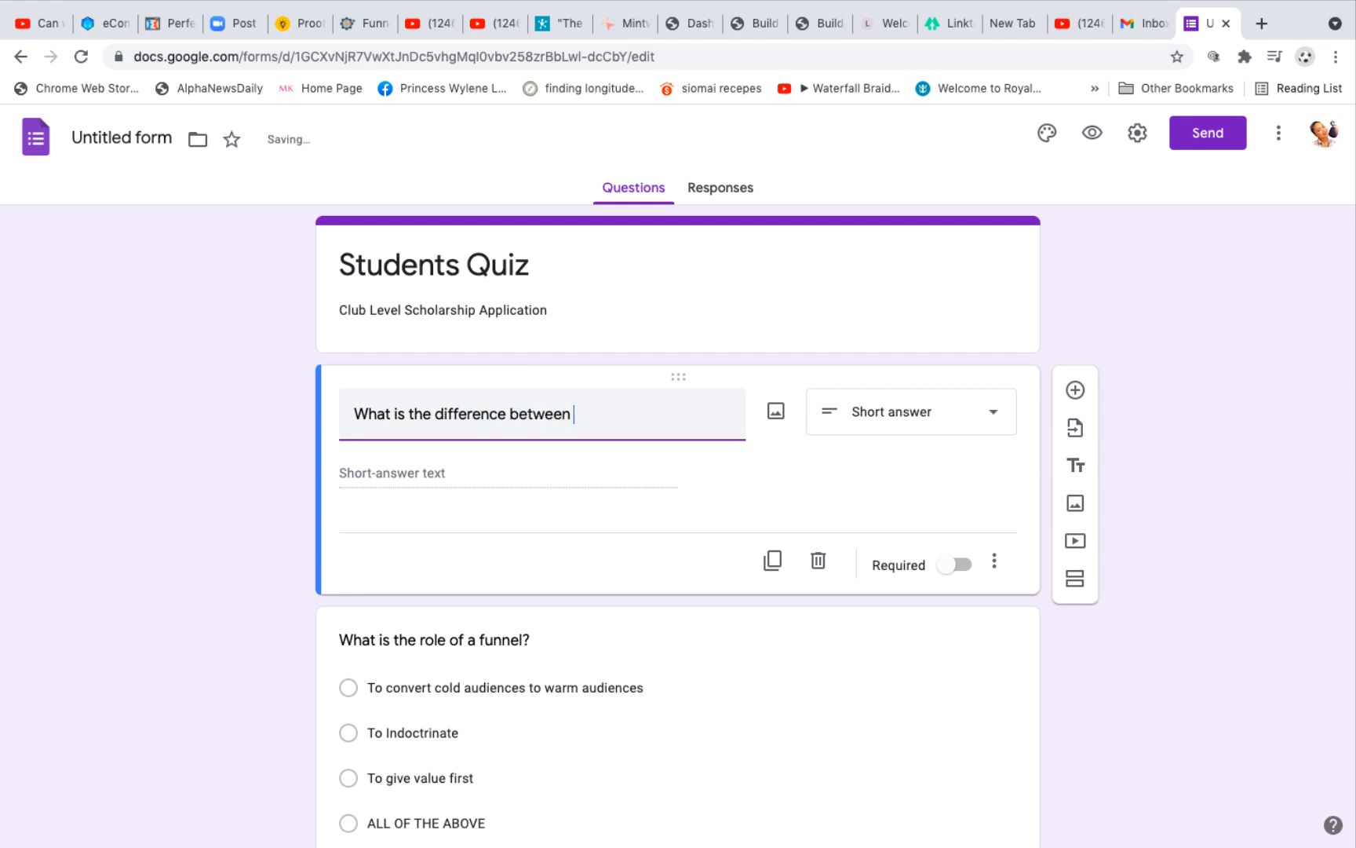
{"action": "type", "text": "Marketing Page and Sal"}
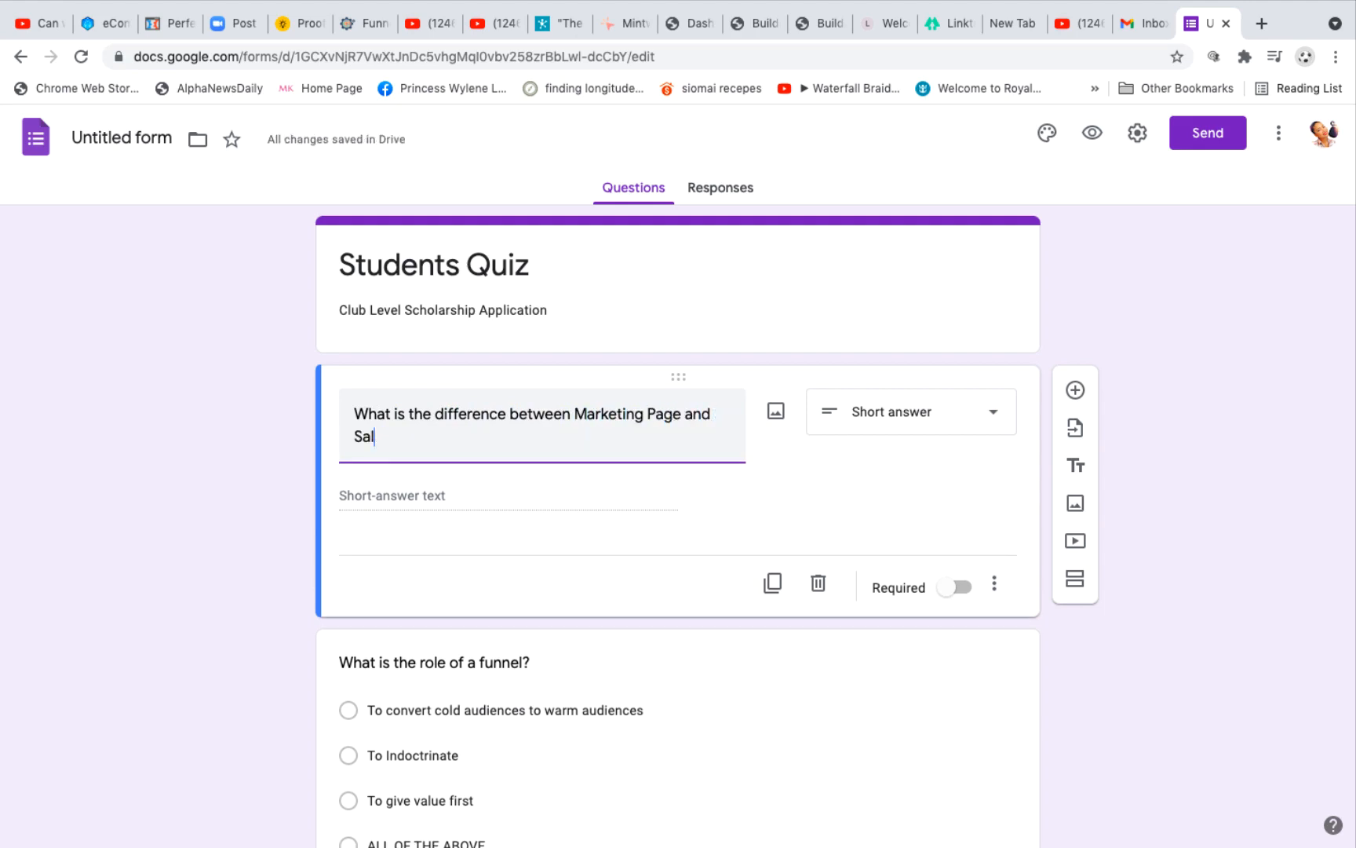
{"action": "type", "text": "es Page"}
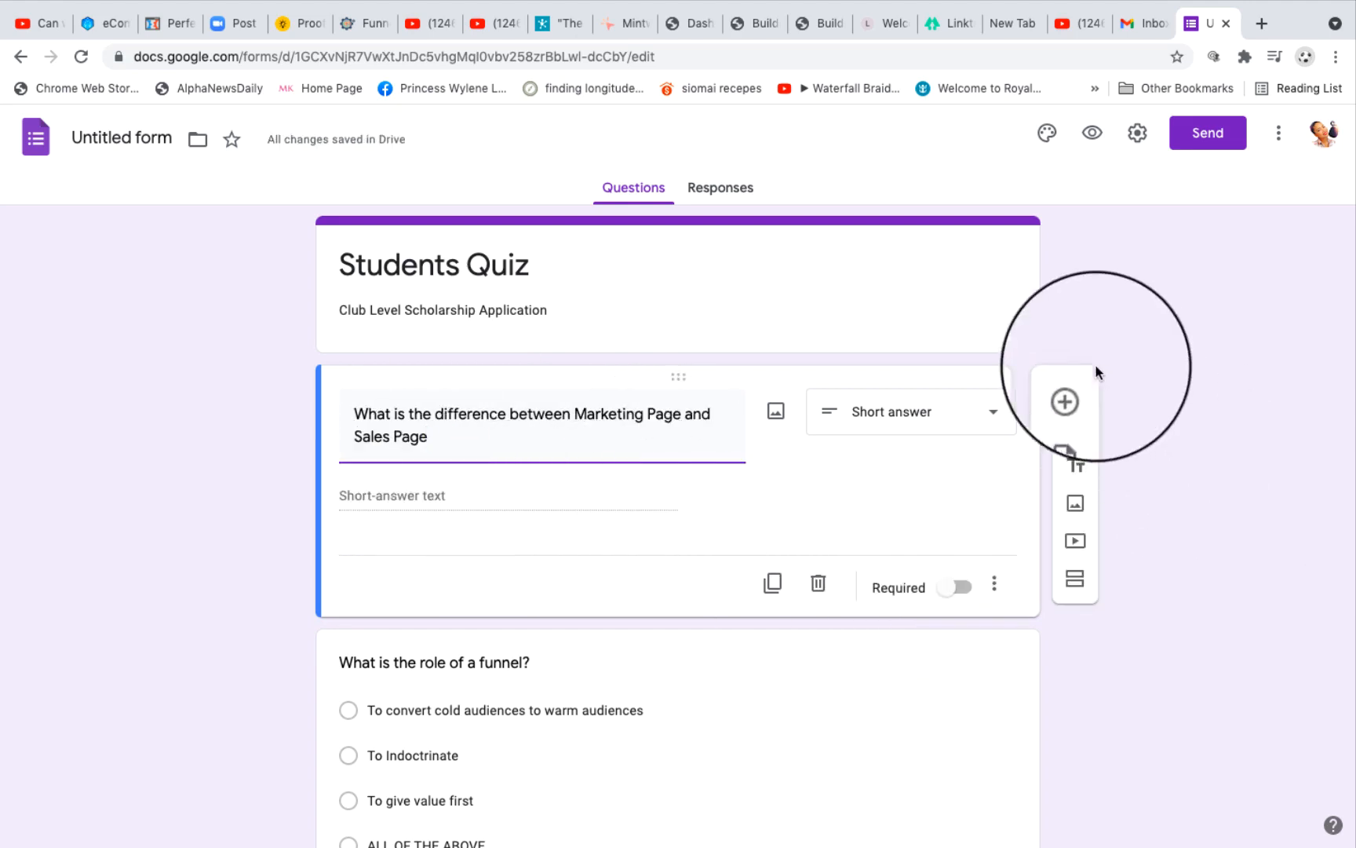
{"action": "left_click", "coordinate": [1065, 402]}
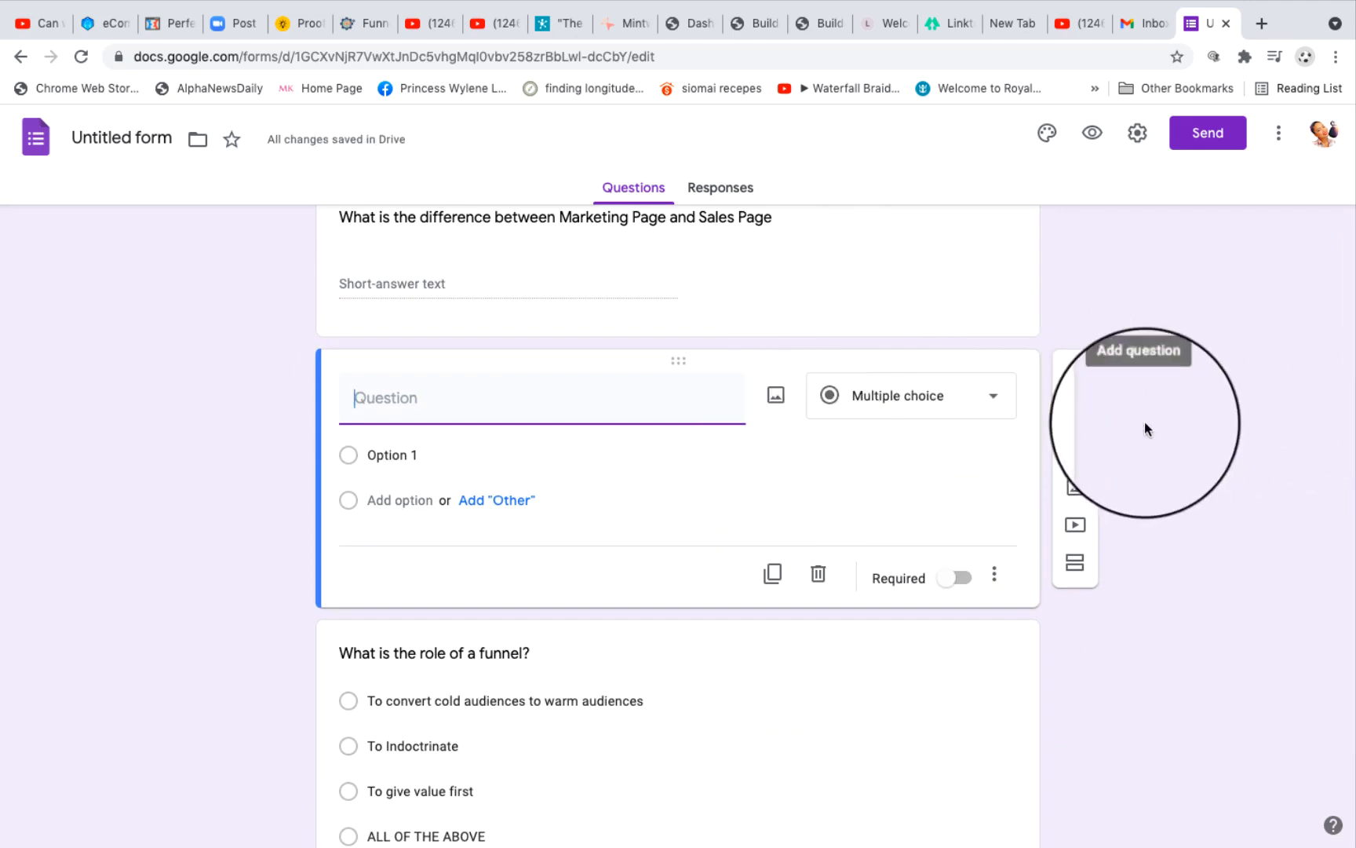
Step: Make the form a quiz in its settings, keeping marks released immediately after each submission, and save the settings
{"action": "scroll", "coordinate": [869, 393], "scroll_direction": "up", "scroll_amount": 3}
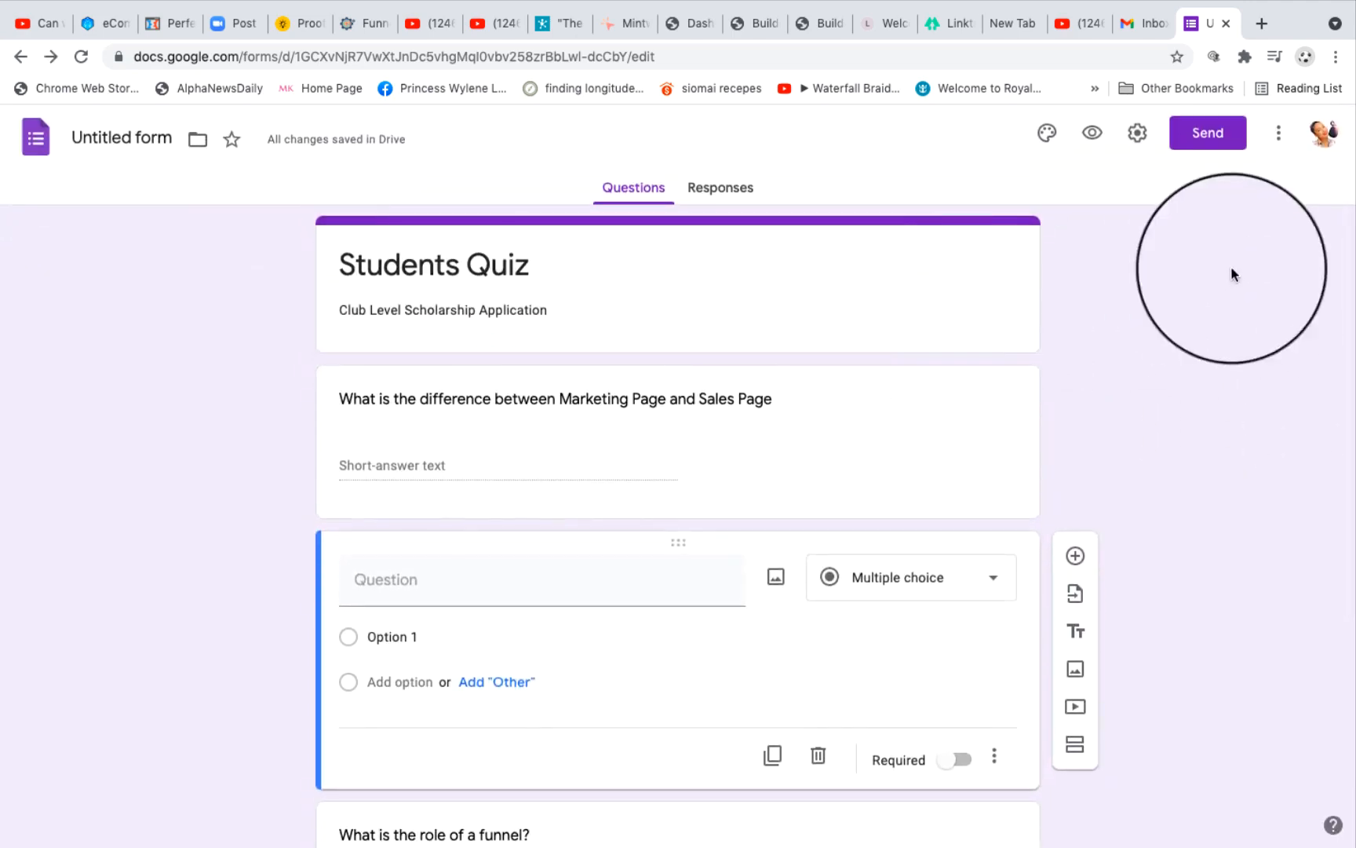
{"action": "left_click", "coordinate": [1137, 133]}
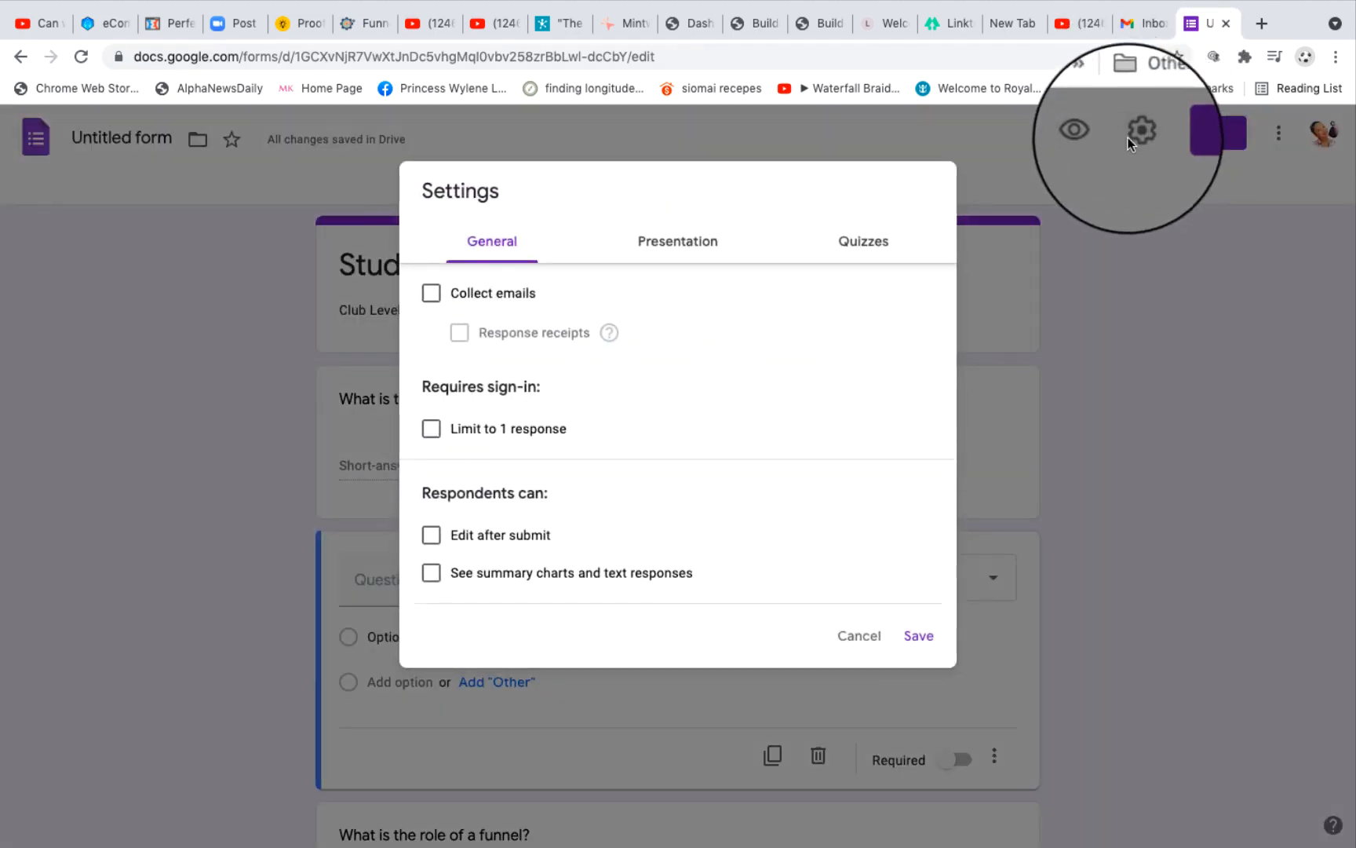
{"action": "left_click", "coordinate": [855, 250]}
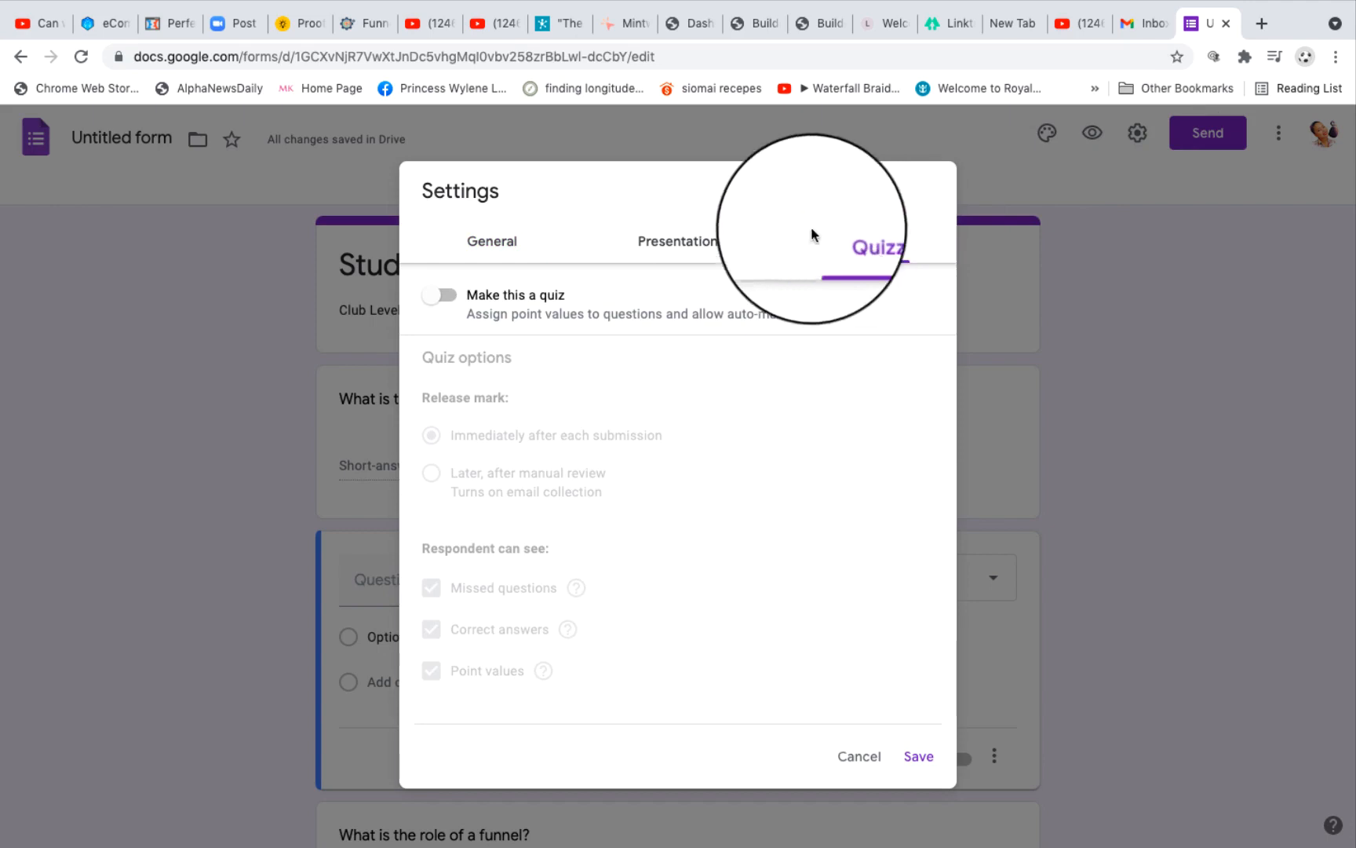
{"action": "left_click", "coordinate": [448, 298]}
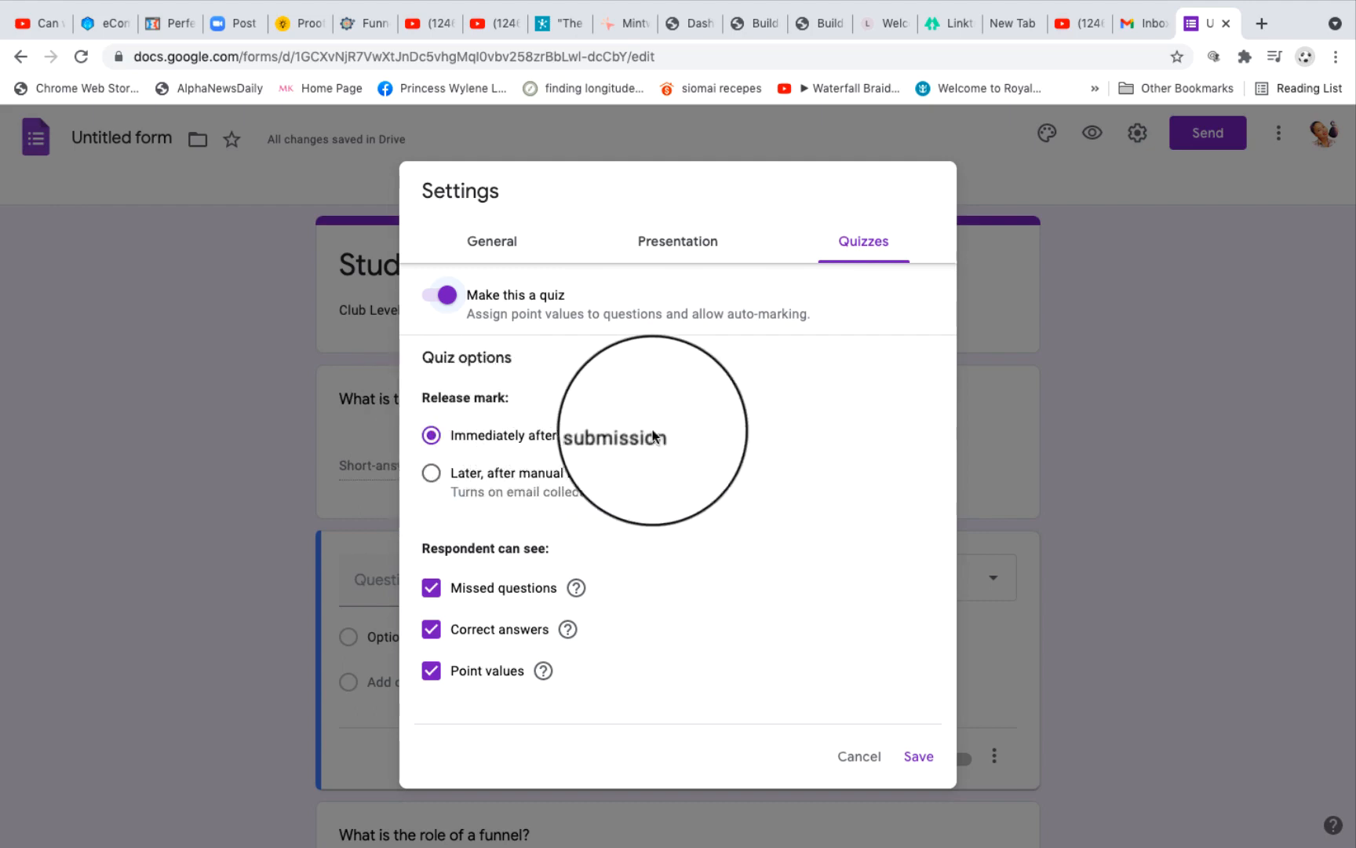
{"action": "scroll", "coordinate": [785, 508], "scroll_direction": "down", "scroll_amount": 2}
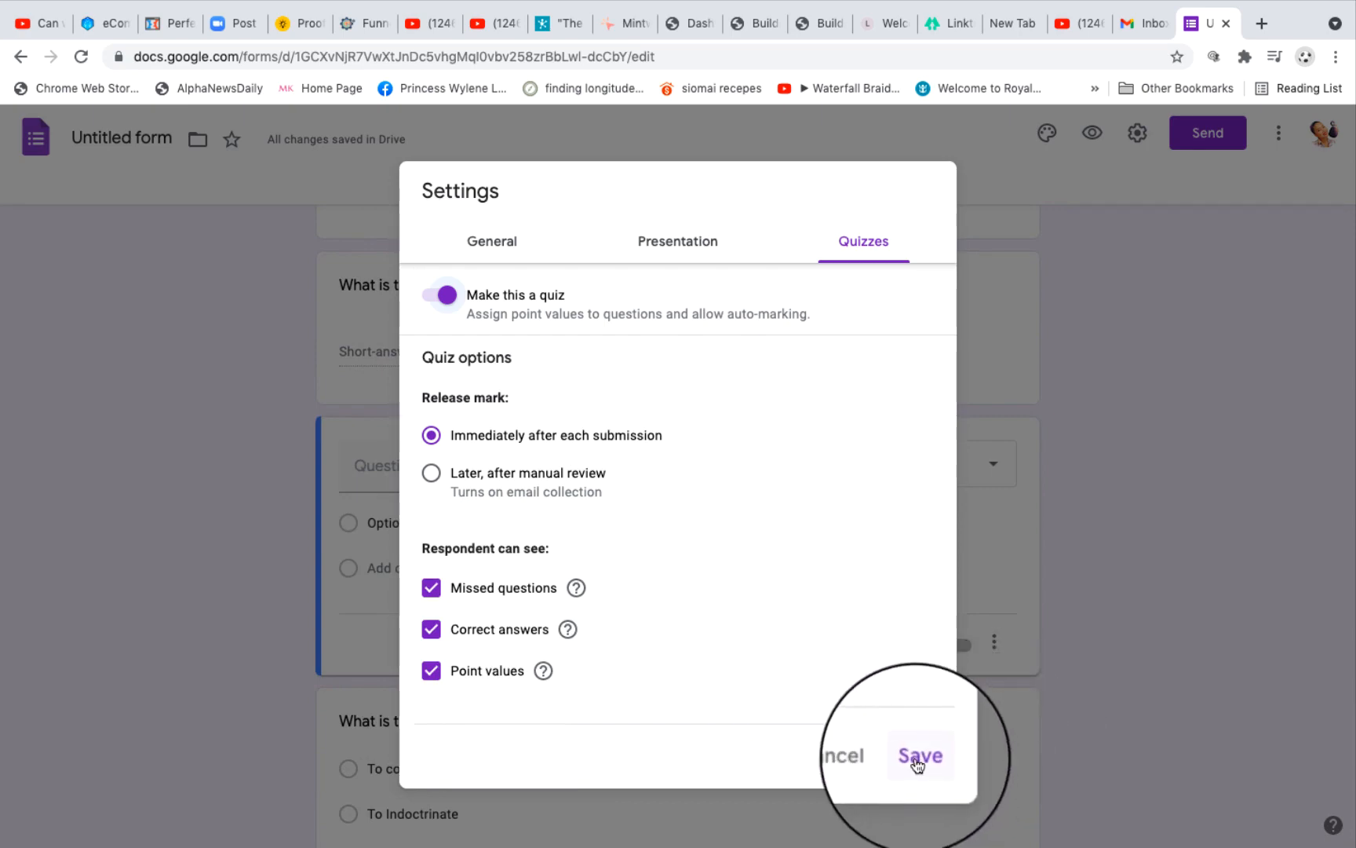
{"action": "left_click", "coordinate": [918, 758]}
Step: Set the answer key of "What is the role of a funnel?" to ALL OF THE ABOVE, worth 5 points
{"action": "scroll", "coordinate": [879, 549], "scroll_direction": "down", "scroll_amount": 2}
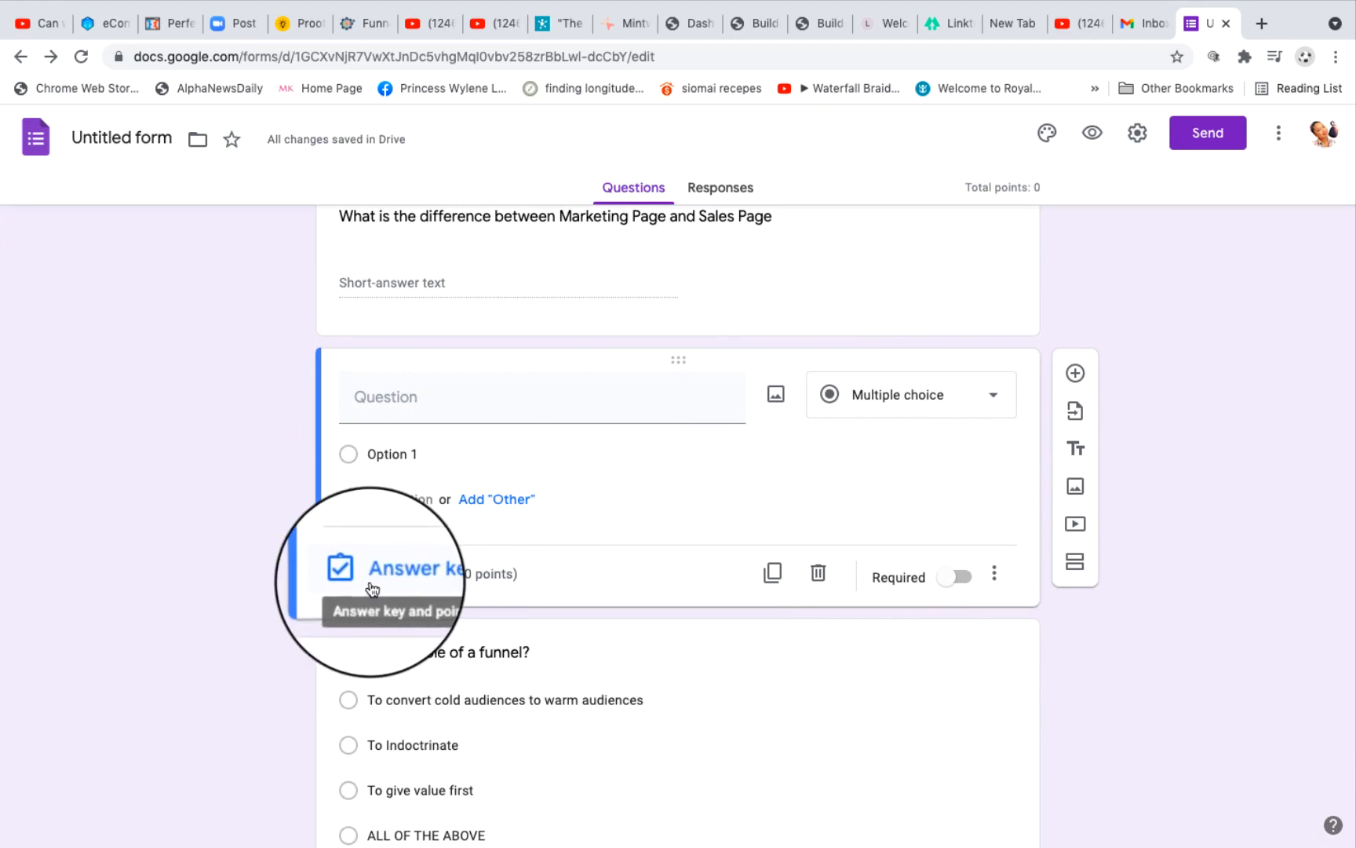
{"action": "scroll", "coordinate": [653, 486], "scroll_direction": "up", "scroll_amount": 3}
{"action": "scroll", "coordinate": [653, 487], "scroll_direction": "down", "scroll_amount": 3}
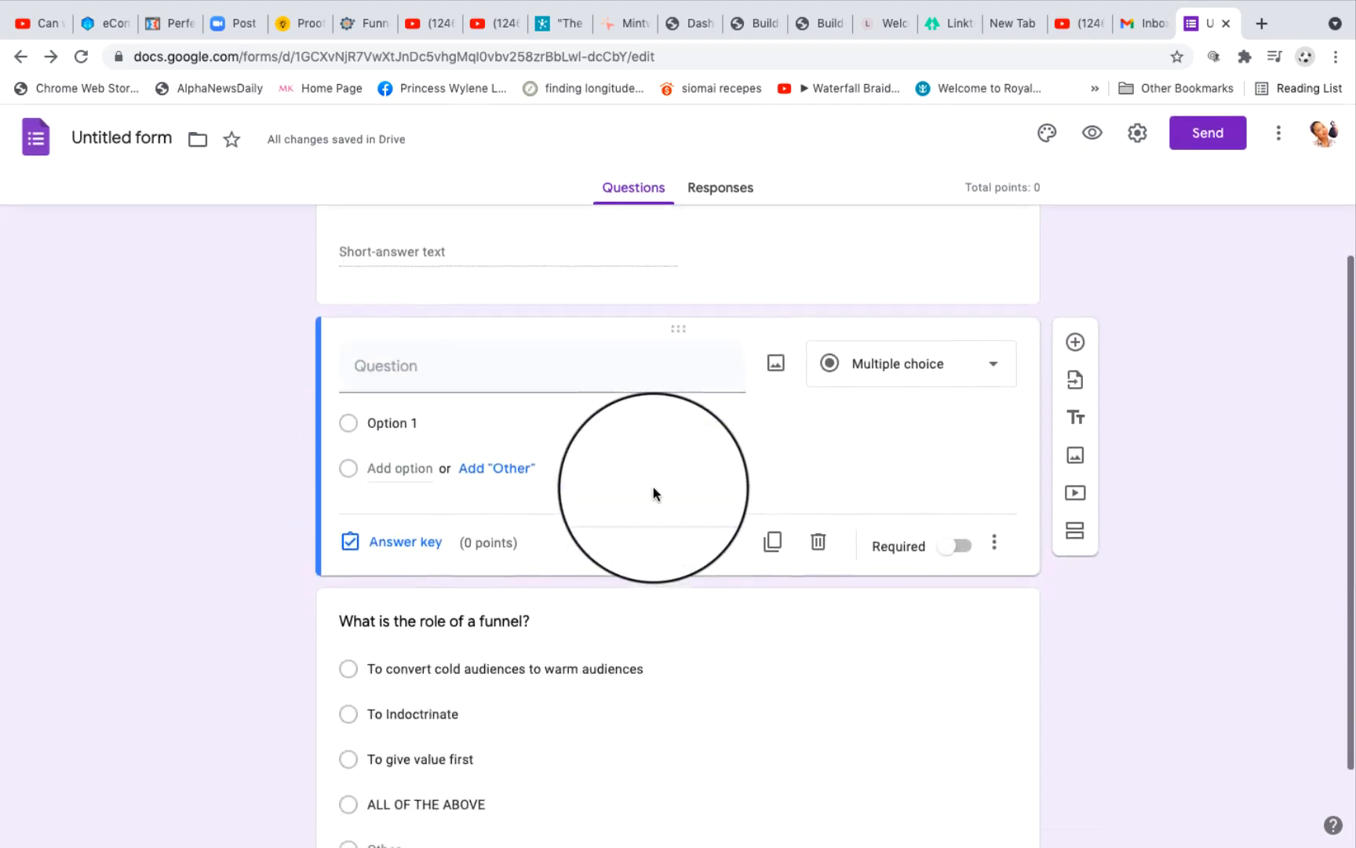
{"action": "scroll", "coordinate": [651, 478], "scroll_direction": "down", "scroll_amount": 2}
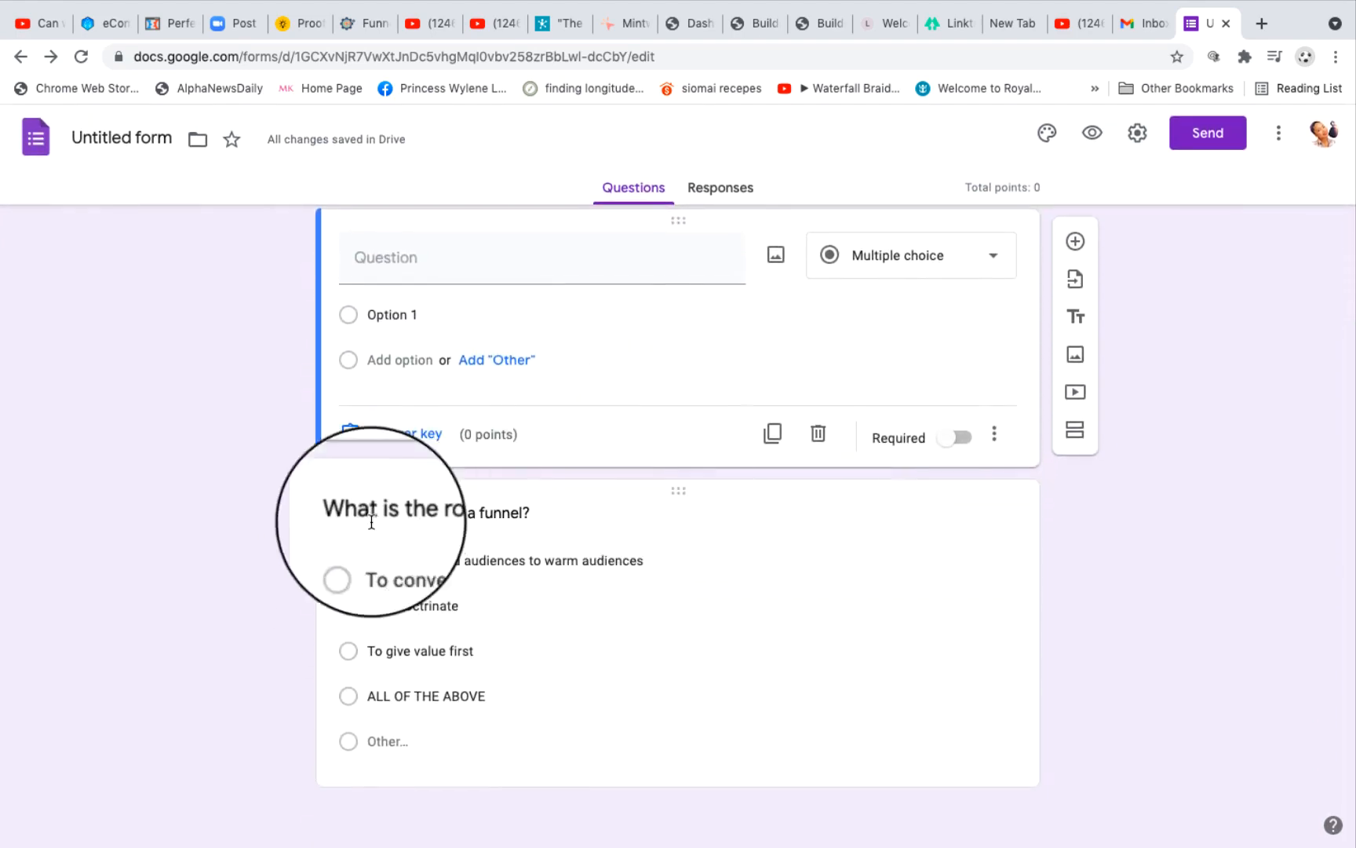
{"action": "left_click", "coordinate": [711, 602]}
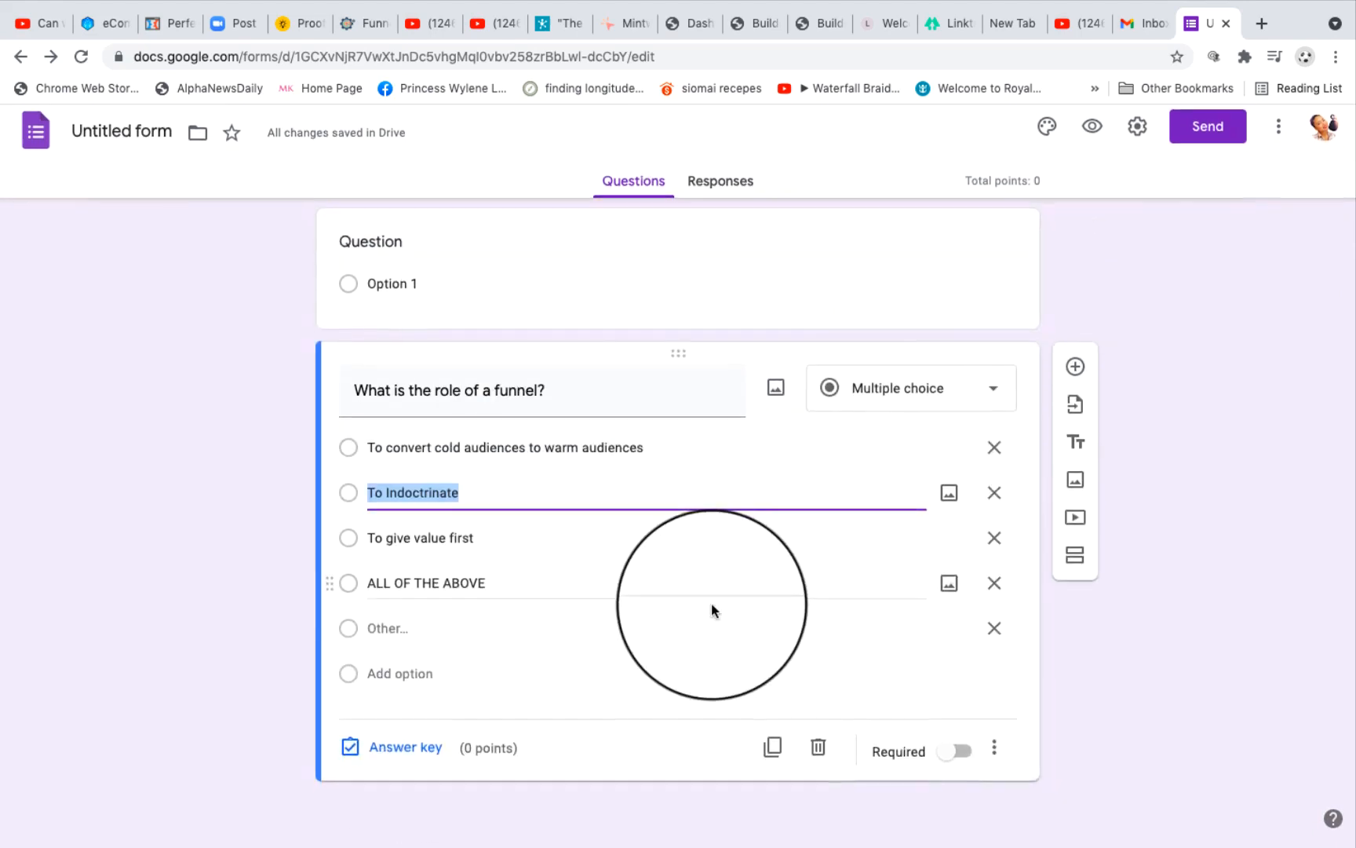
{"action": "left_click", "coordinate": [381, 753]}
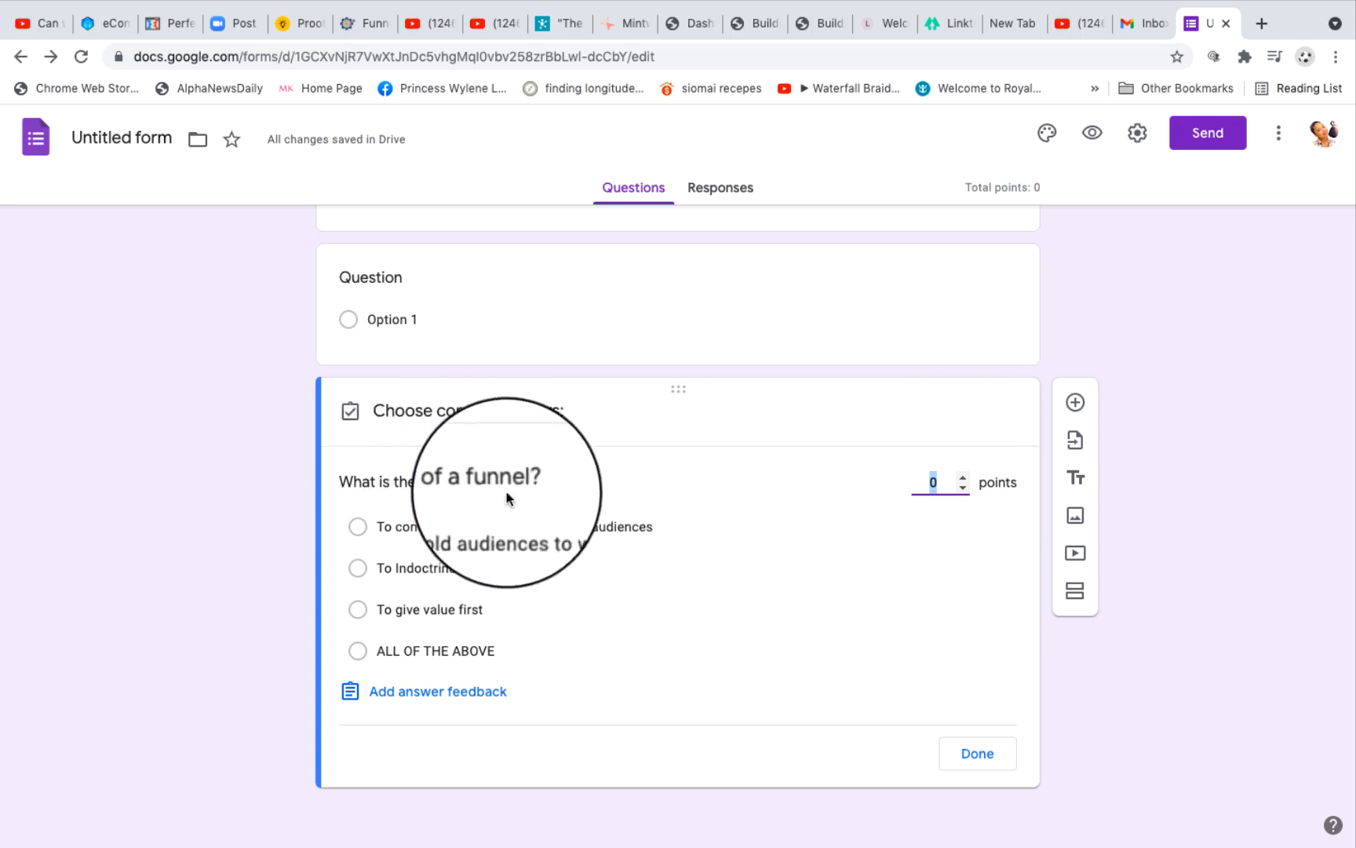
{"action": "left_click", "coordinate": [358, 650]}
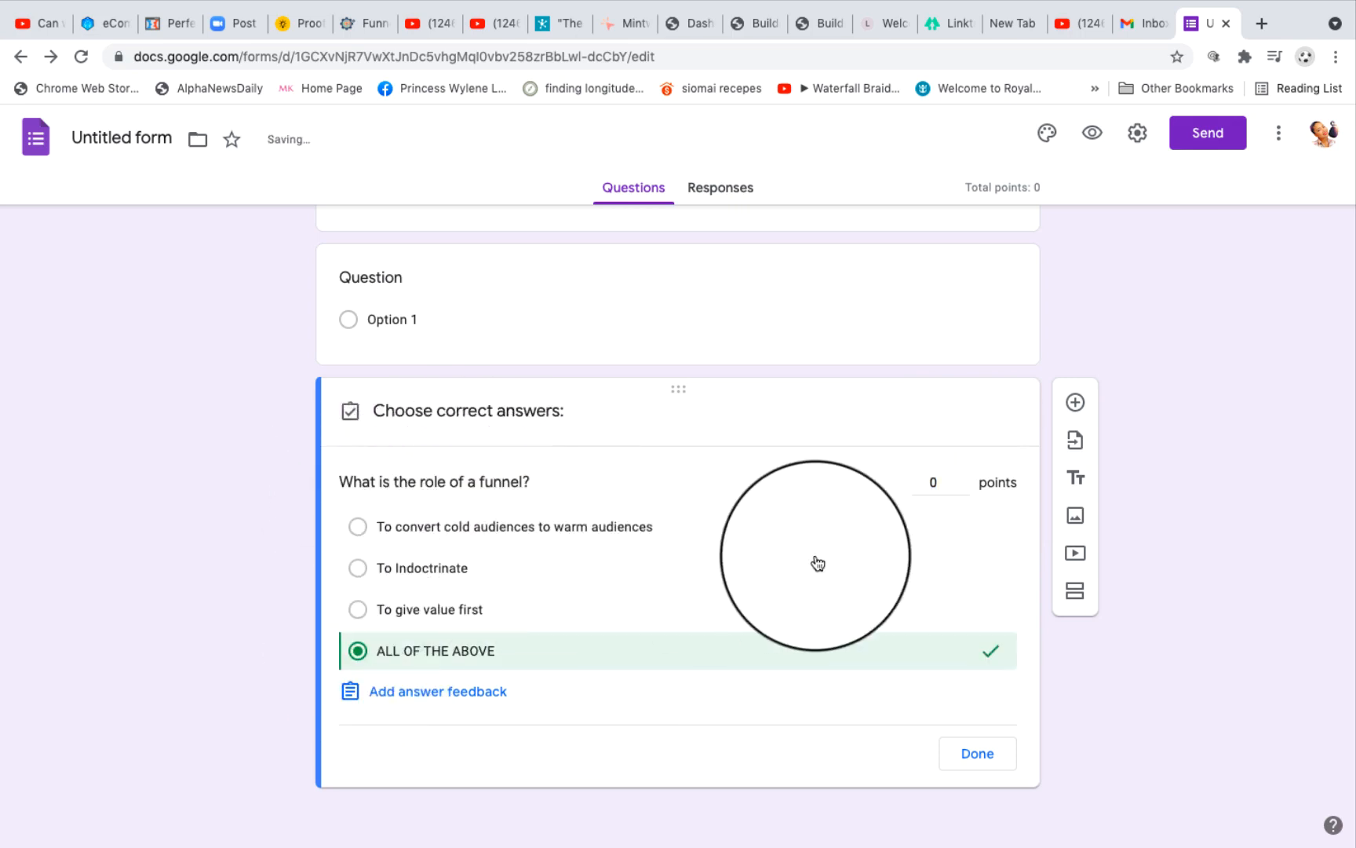
{"action": "left_click", "coordinate": [935, 480]}
{"action": "key", "text": "BackSpace"}
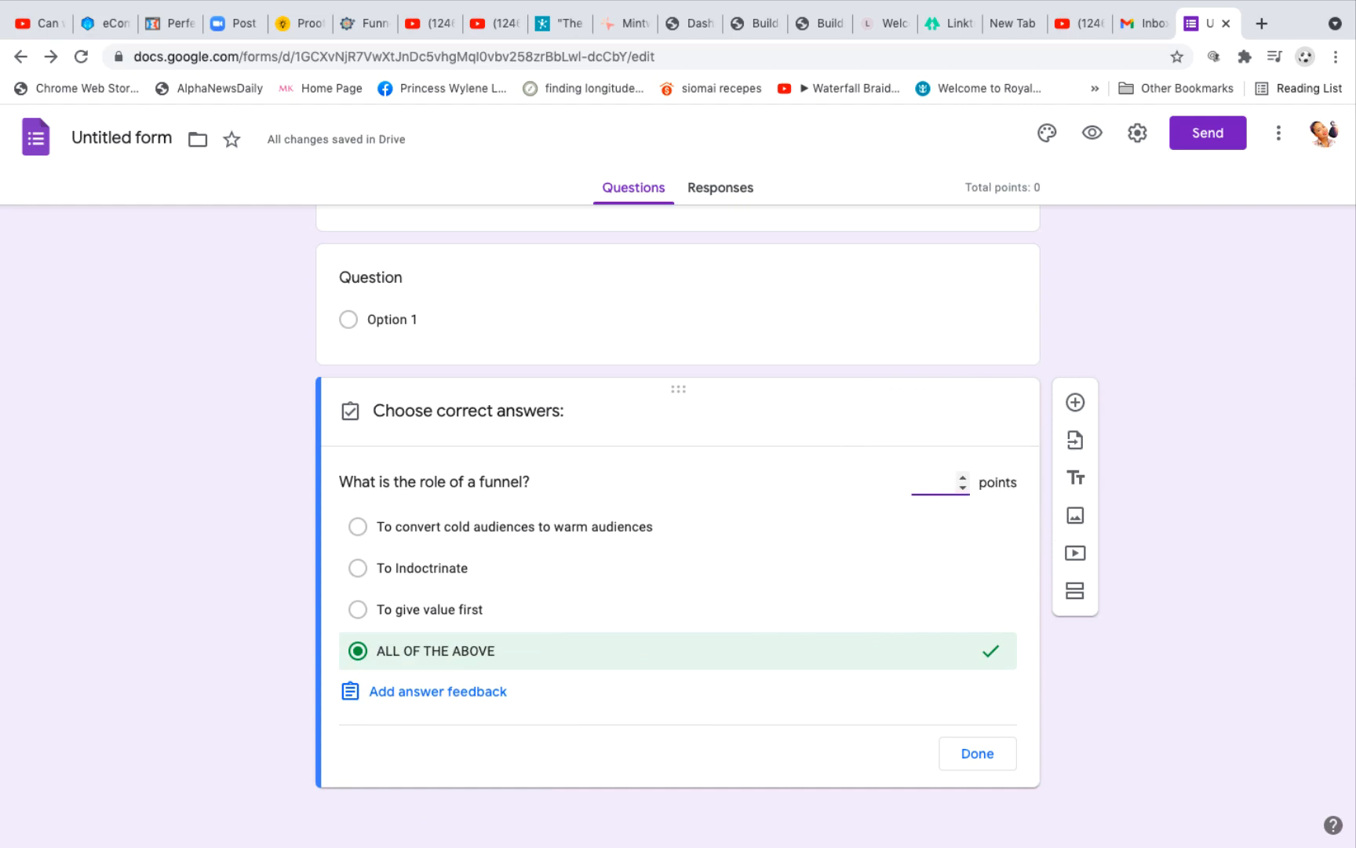
{"action": "type", "text": "5"}
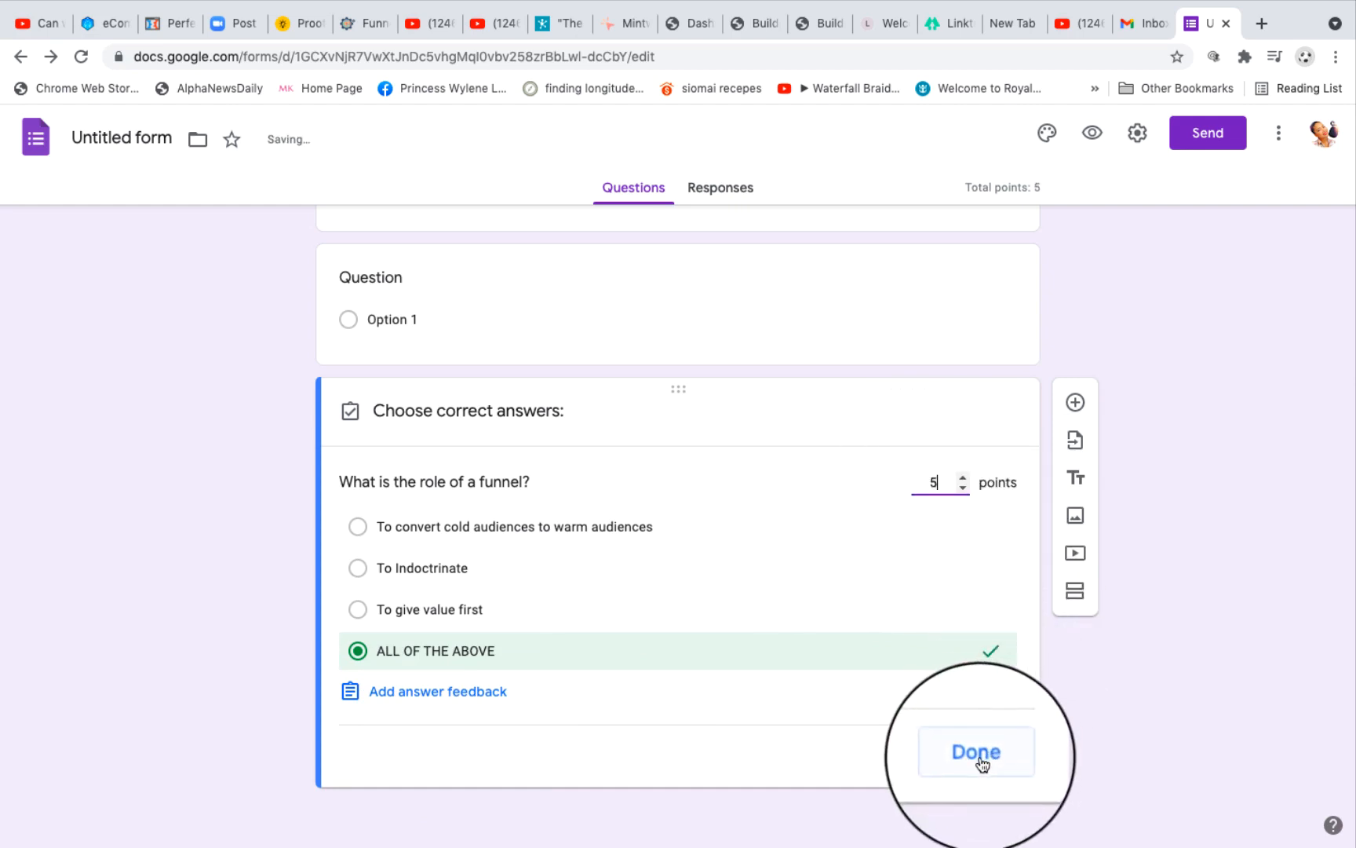
{"action": "left_click", "coordinate": [978, 756]}
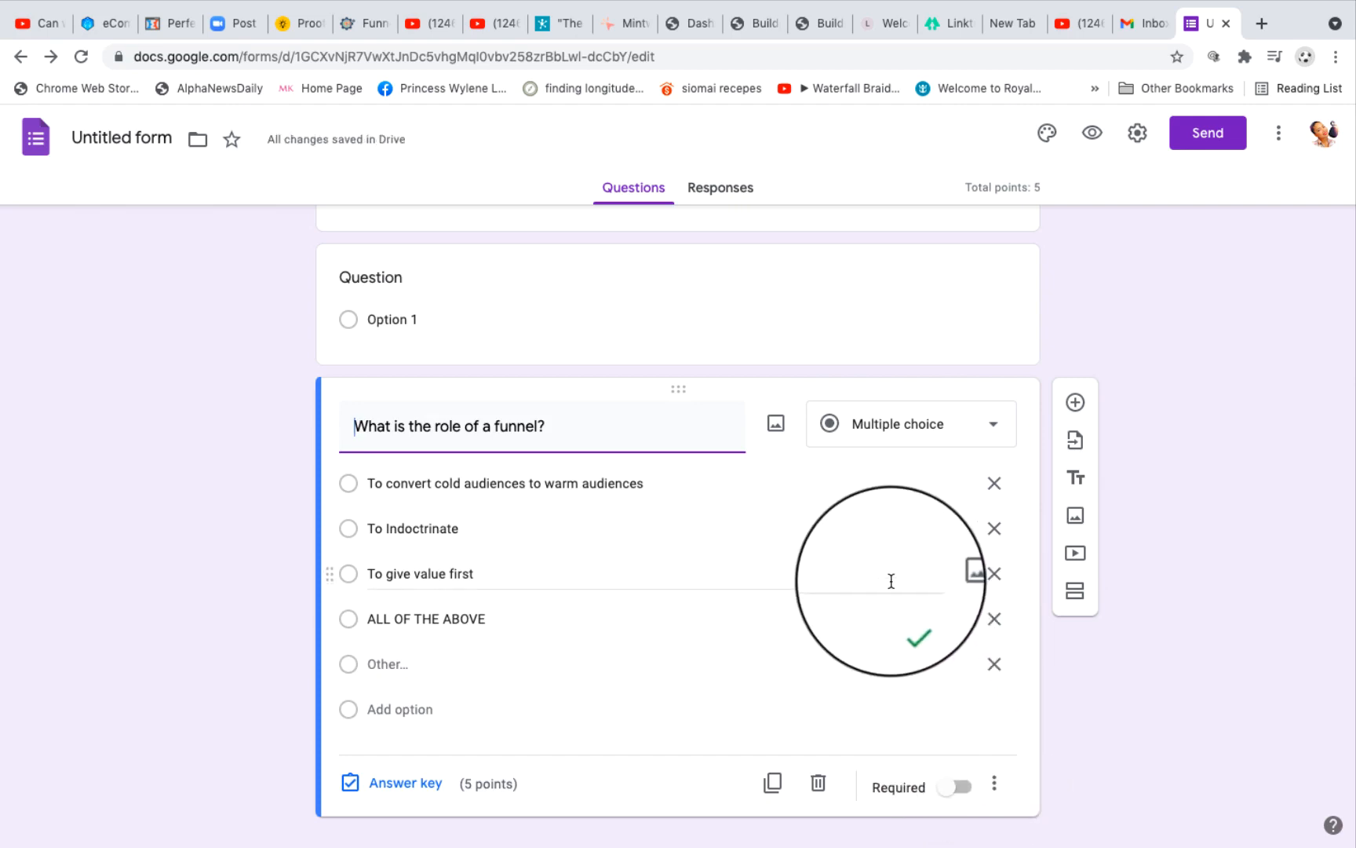
Step: Open the answer key of the Marketing Page and Sales Page question and add two correct-answer entries
{"action": "scroll", "coordinate": [891, 581], "scroll_direction": "up", "scroll_amount": 3}
{"action": "scroll", "coordinate": [892, 582], "scroll_direction": "up", "scroll_amount": 1}
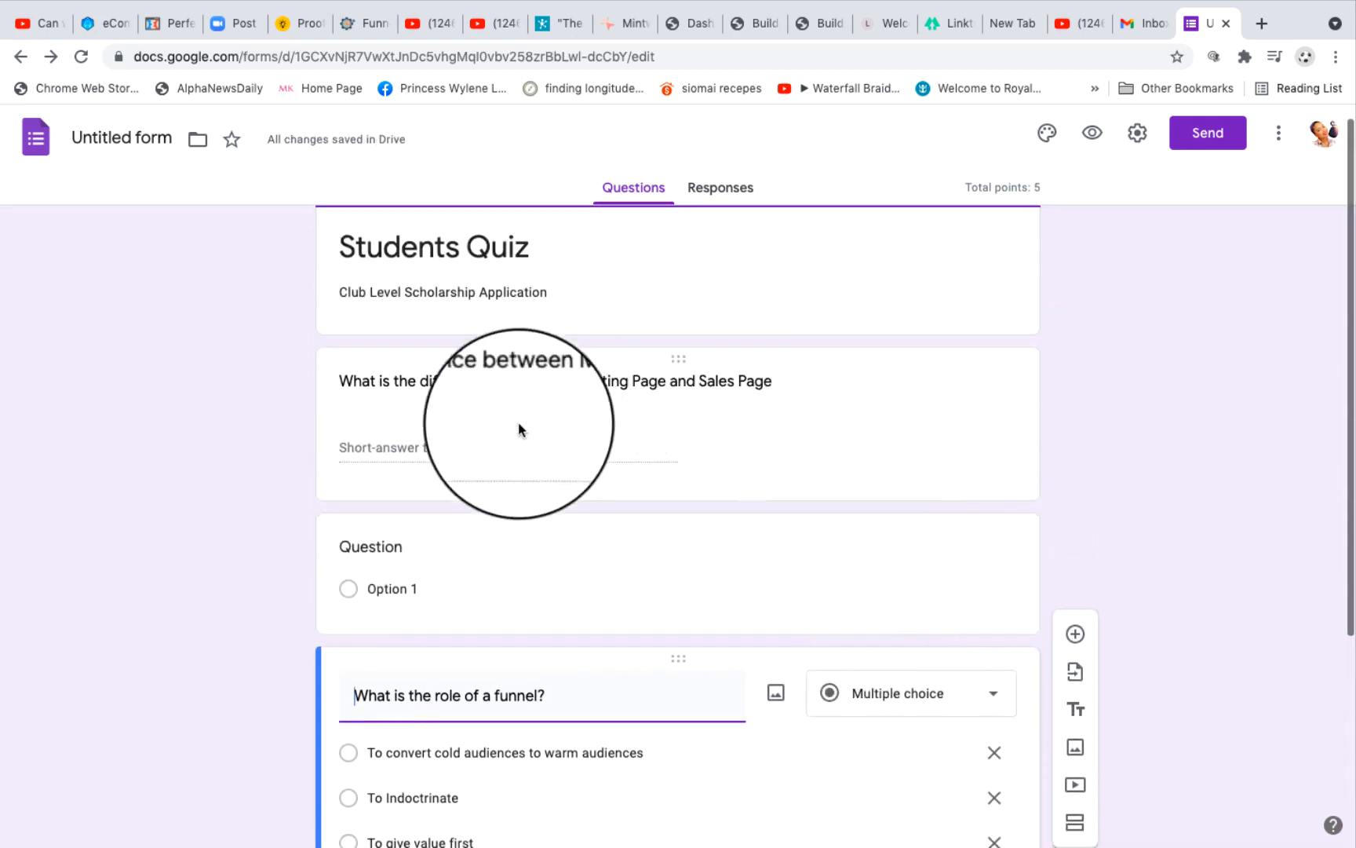
{"action": "left_click", "coordinate": [791, 453]}
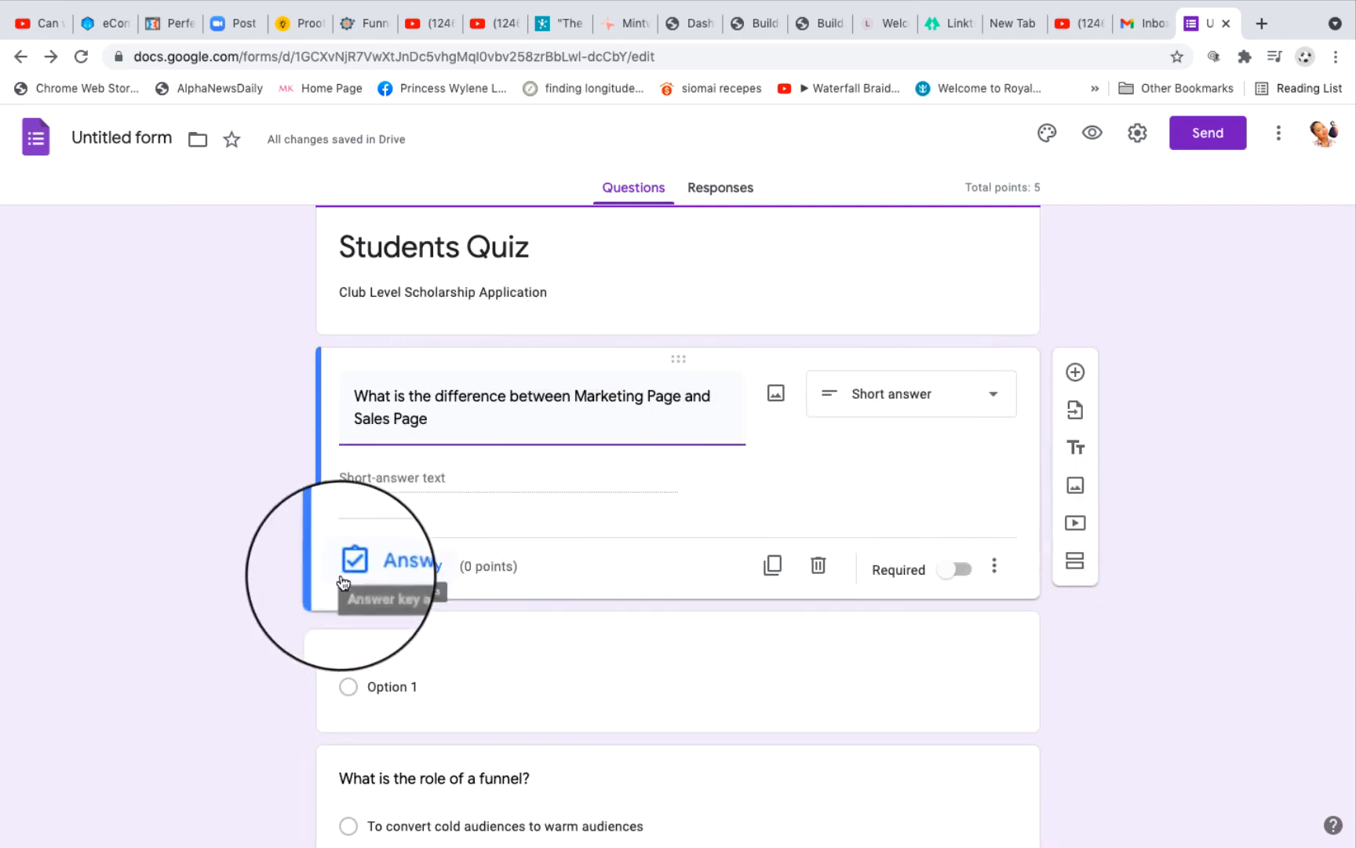
{"action": "left_click", "coordinate": [409, 568]}
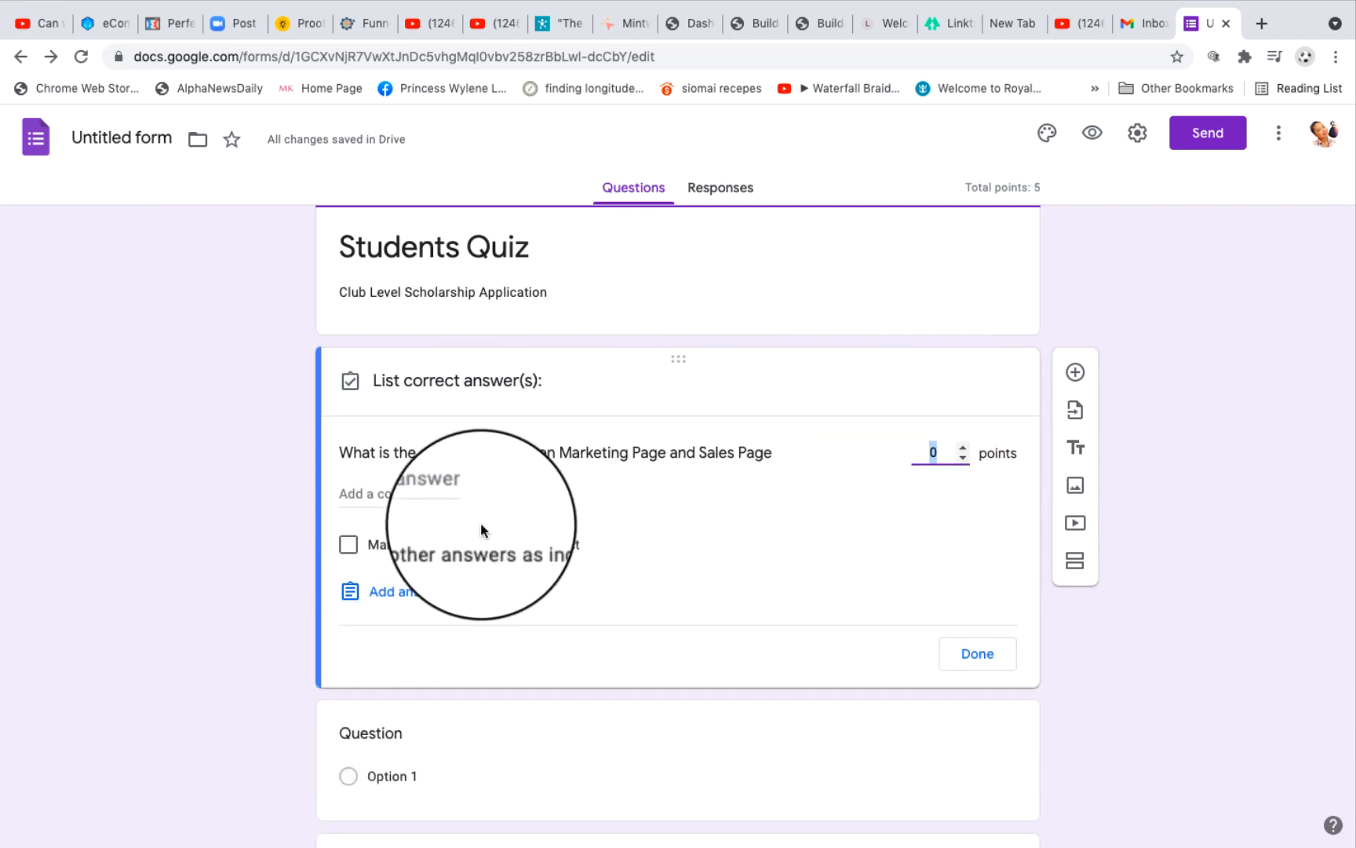
{"action": "left_click", "coordinate": [381, 493]}
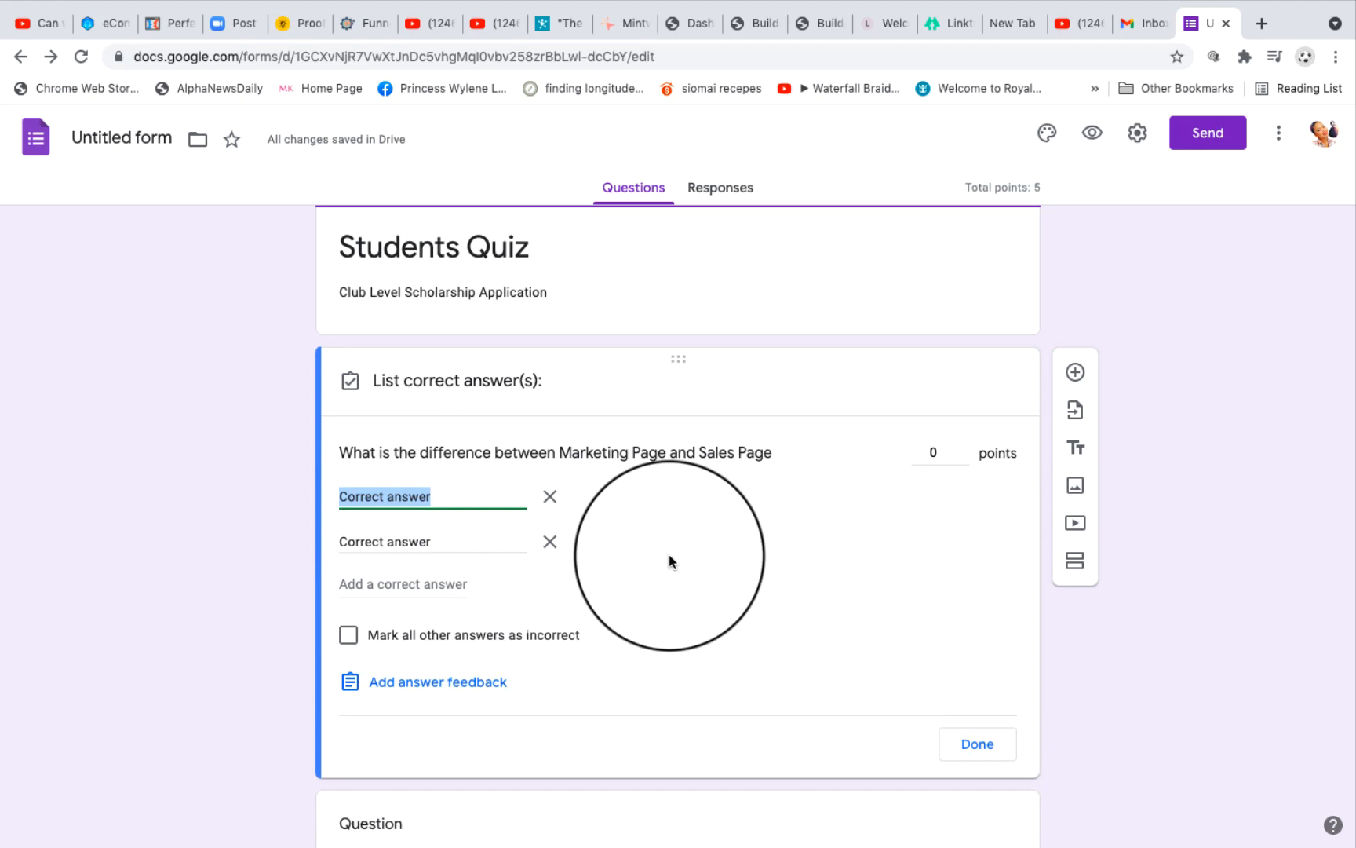
Step: Enter "Promoting" and "Selling" as the two correct answers to the Marketing Page and Sales Page question
{"action": "left_click", "coordinate": [436, 496]}
{"action": "triple_click", "coordinate": [436, 496]}
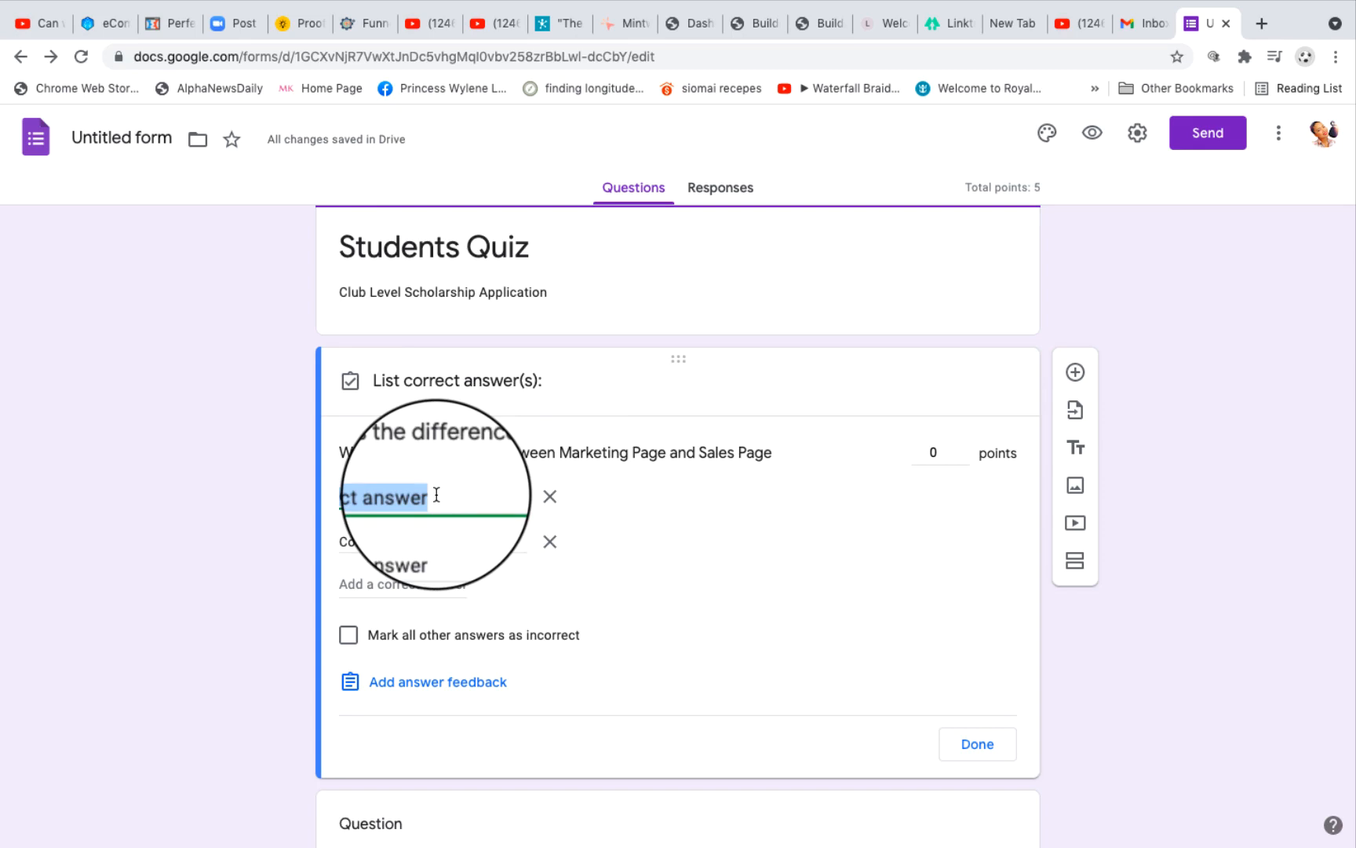
{"action": "key", "text": "BackSpace"}
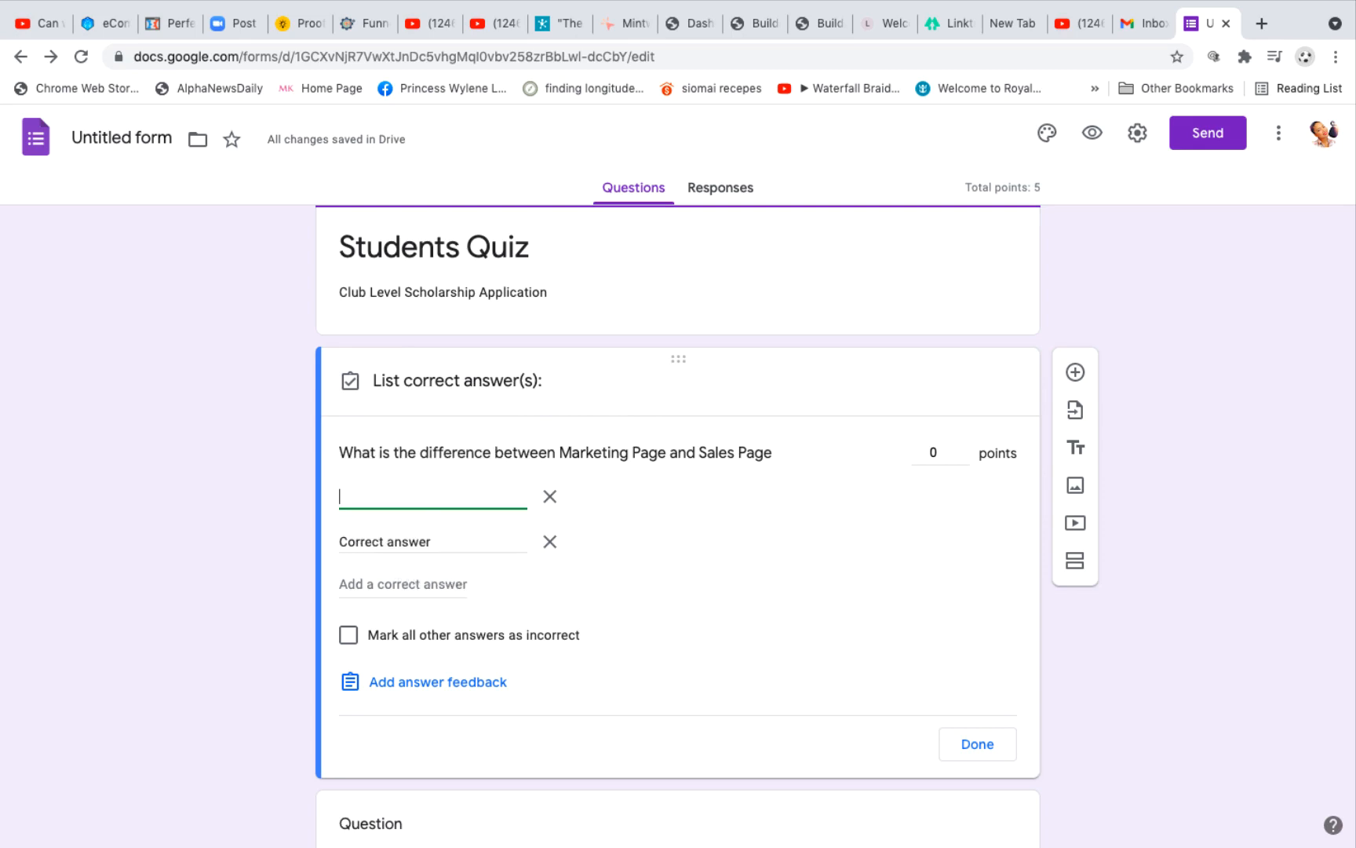
{"action": "type", "text": "Pro"}
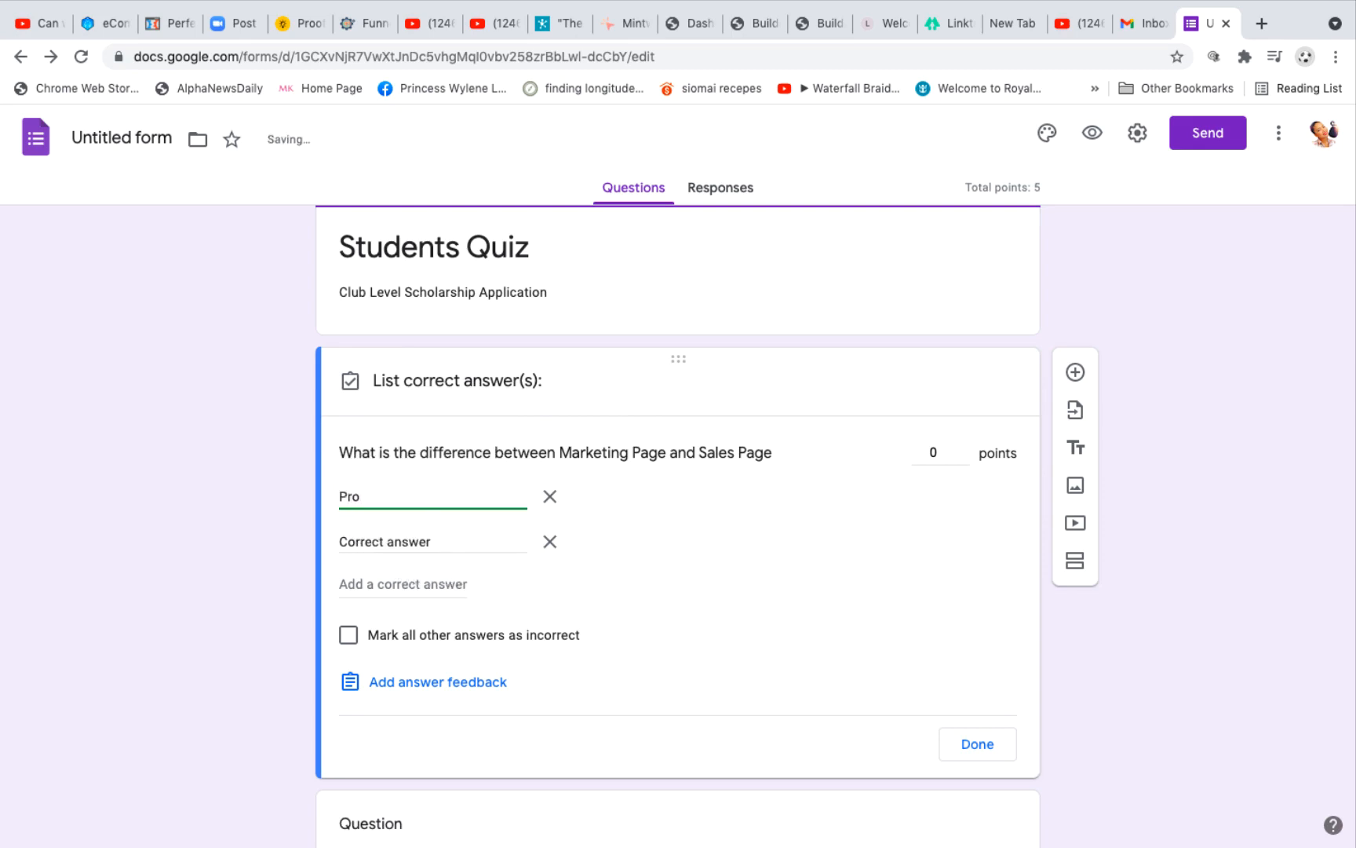
{"action": "type", "text": "moting"}
{"action": "left_click", "coordinate": [412, 541]}
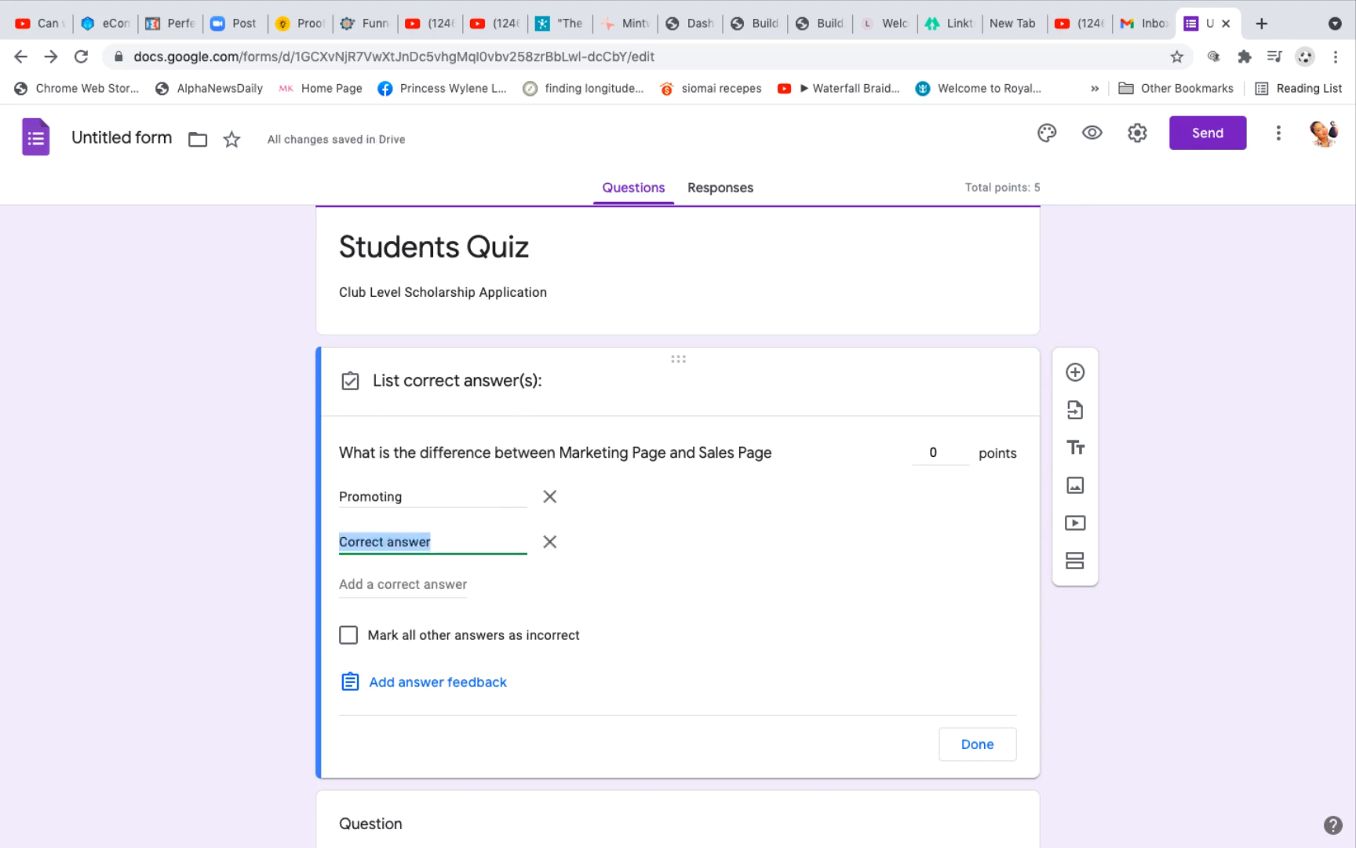
{"action": "type", "text": "Selling"}
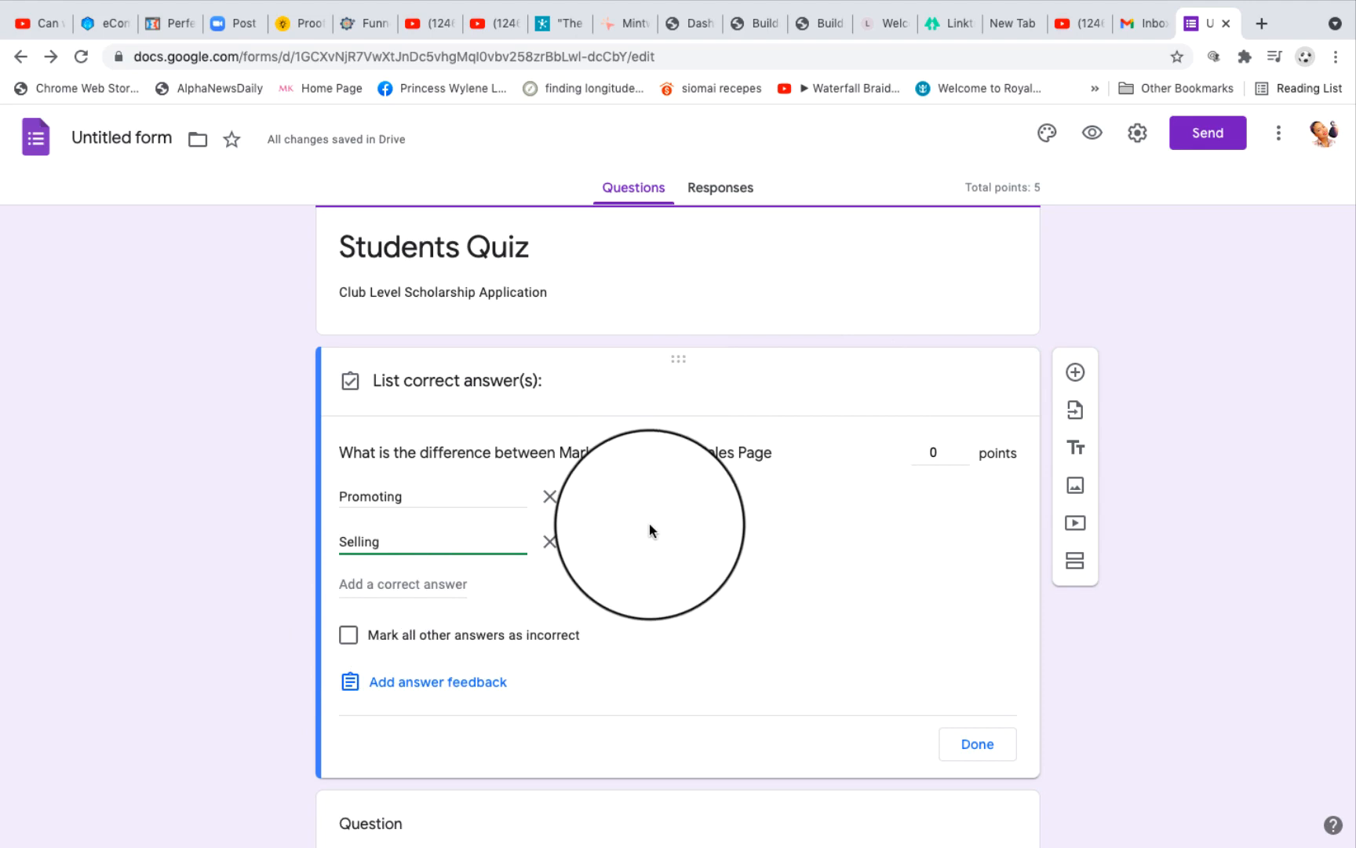
Step: Remove the "Promoting" answer and replace "Selling" with "Funnel" in the remaining correct-answer entry
{"action": "left_click", "coordinate": [549, 496]}
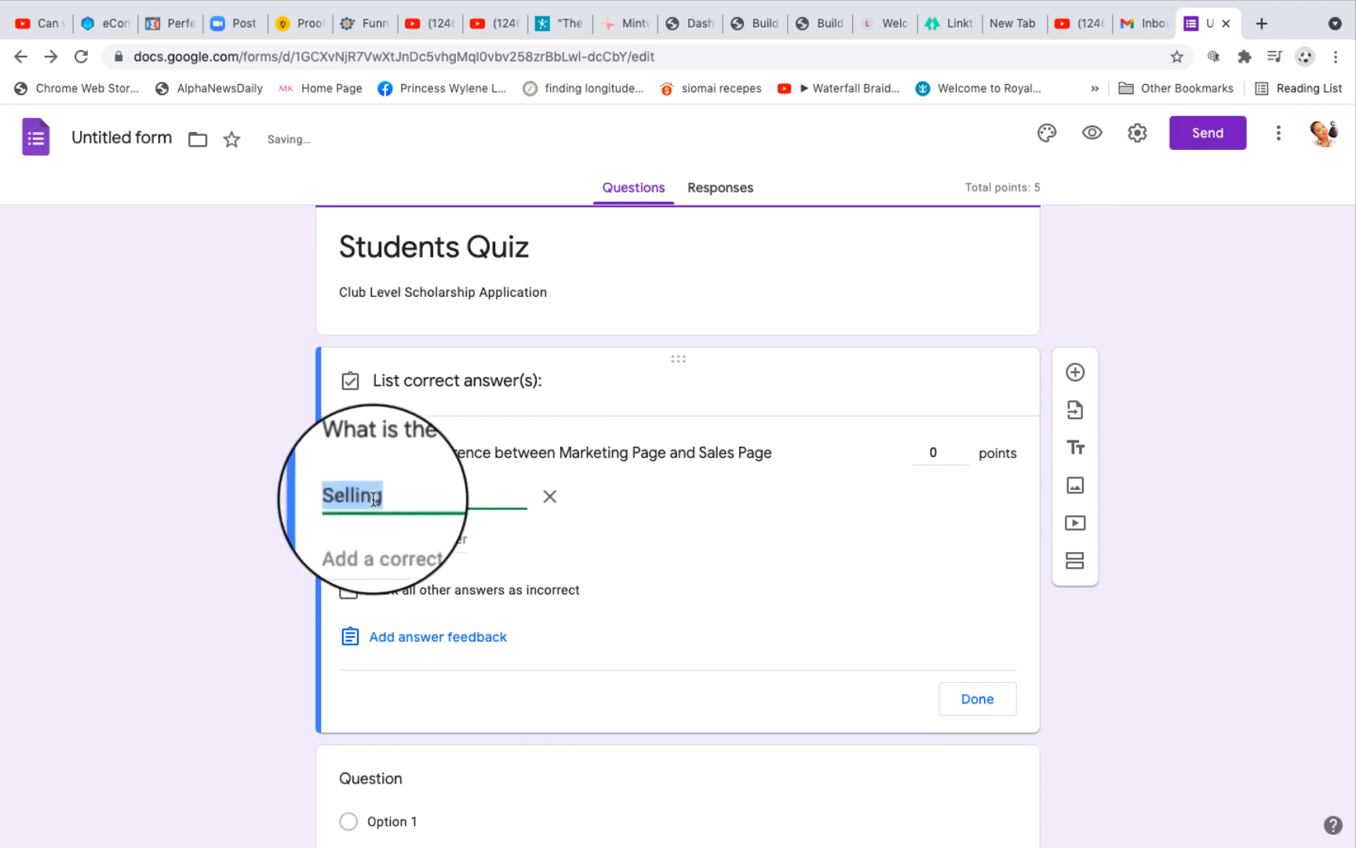
{"action": "key", "text": "BackSpace"}
{"action": "type", "text": "Funnel"}
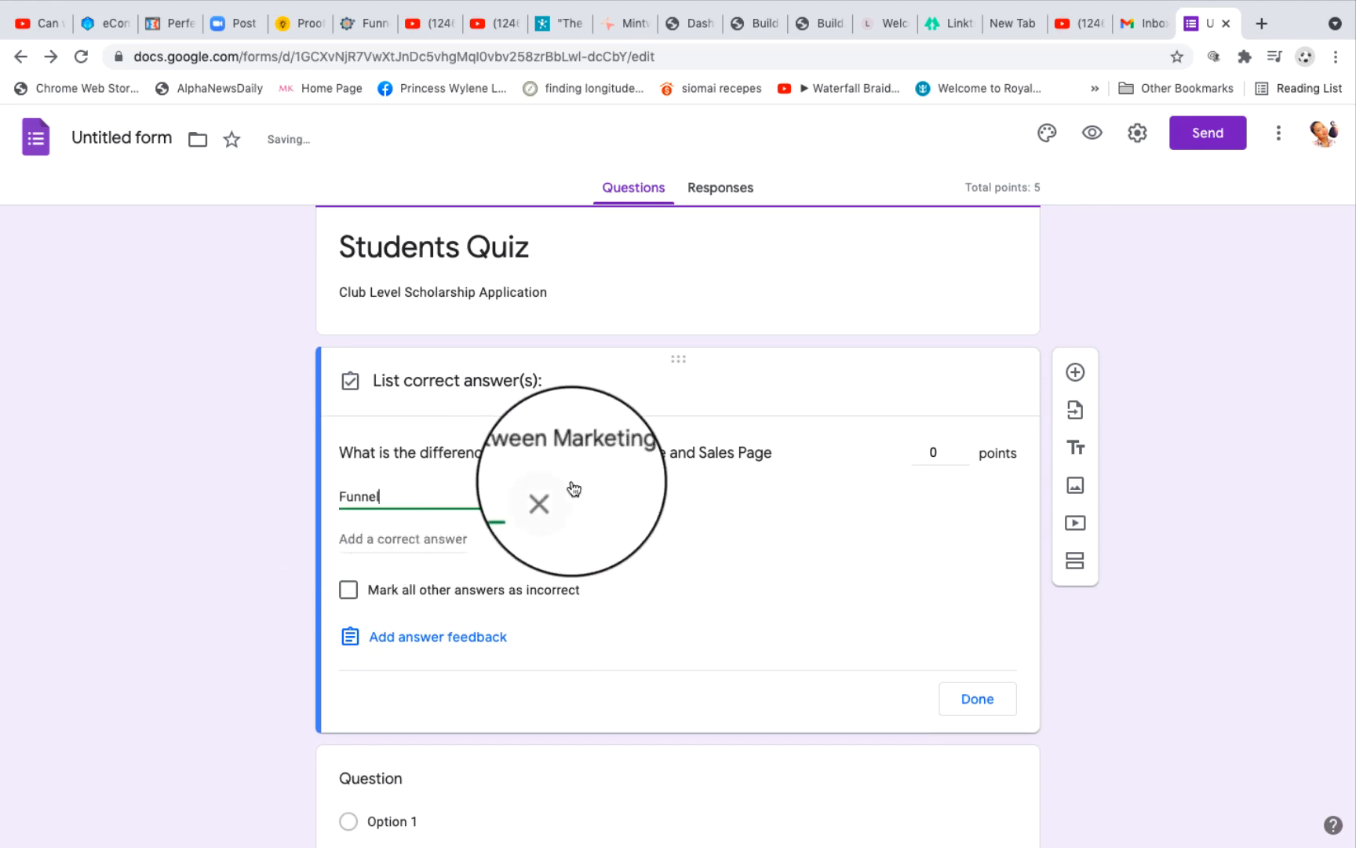
Step: Mark all other answers to the Marketing Page and Sales Page question as incorrect and set its value to 5 points
{"action": "left_click", "coordinate": [351, 593]}
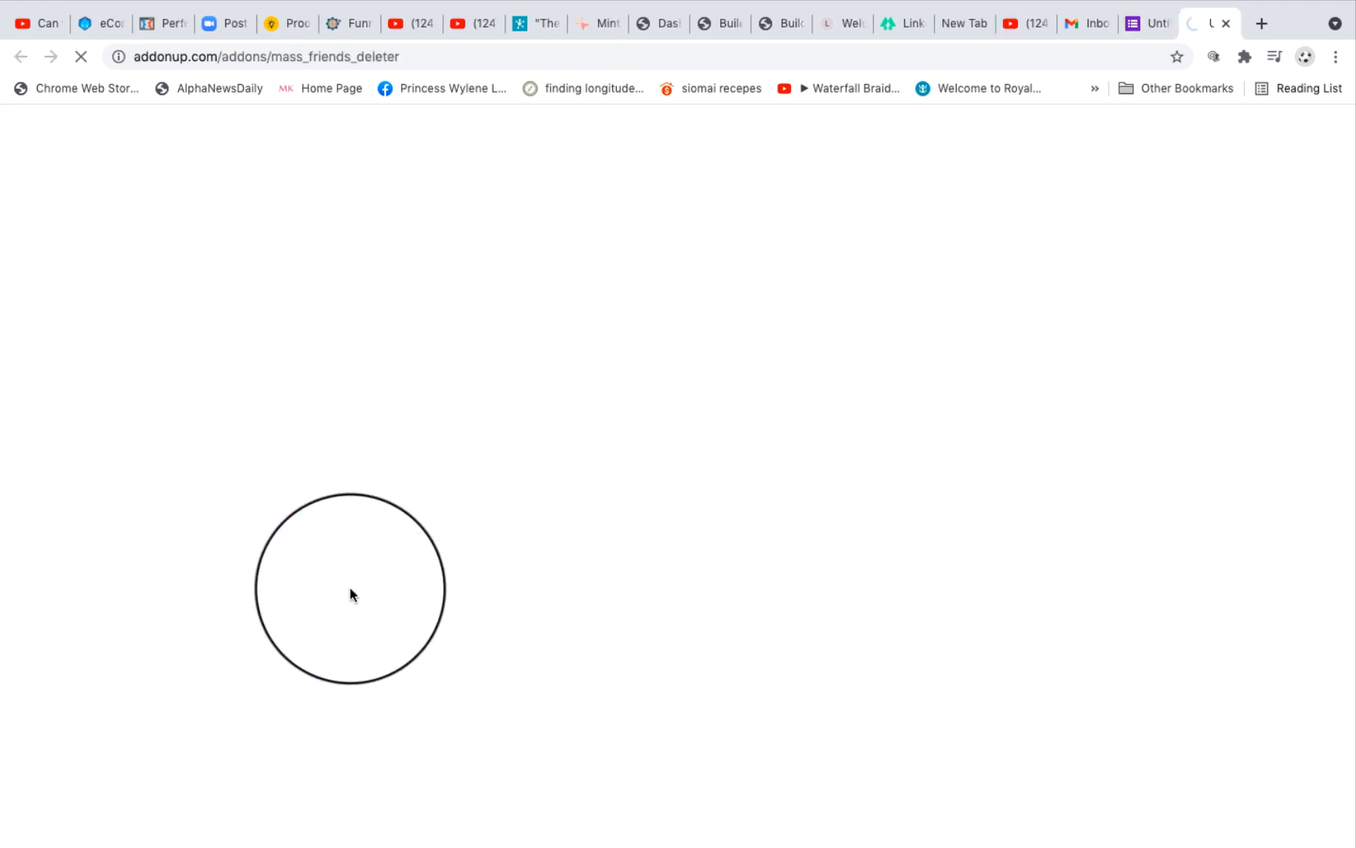
{"action": "left_click", "coordinate": [1149, 25]}
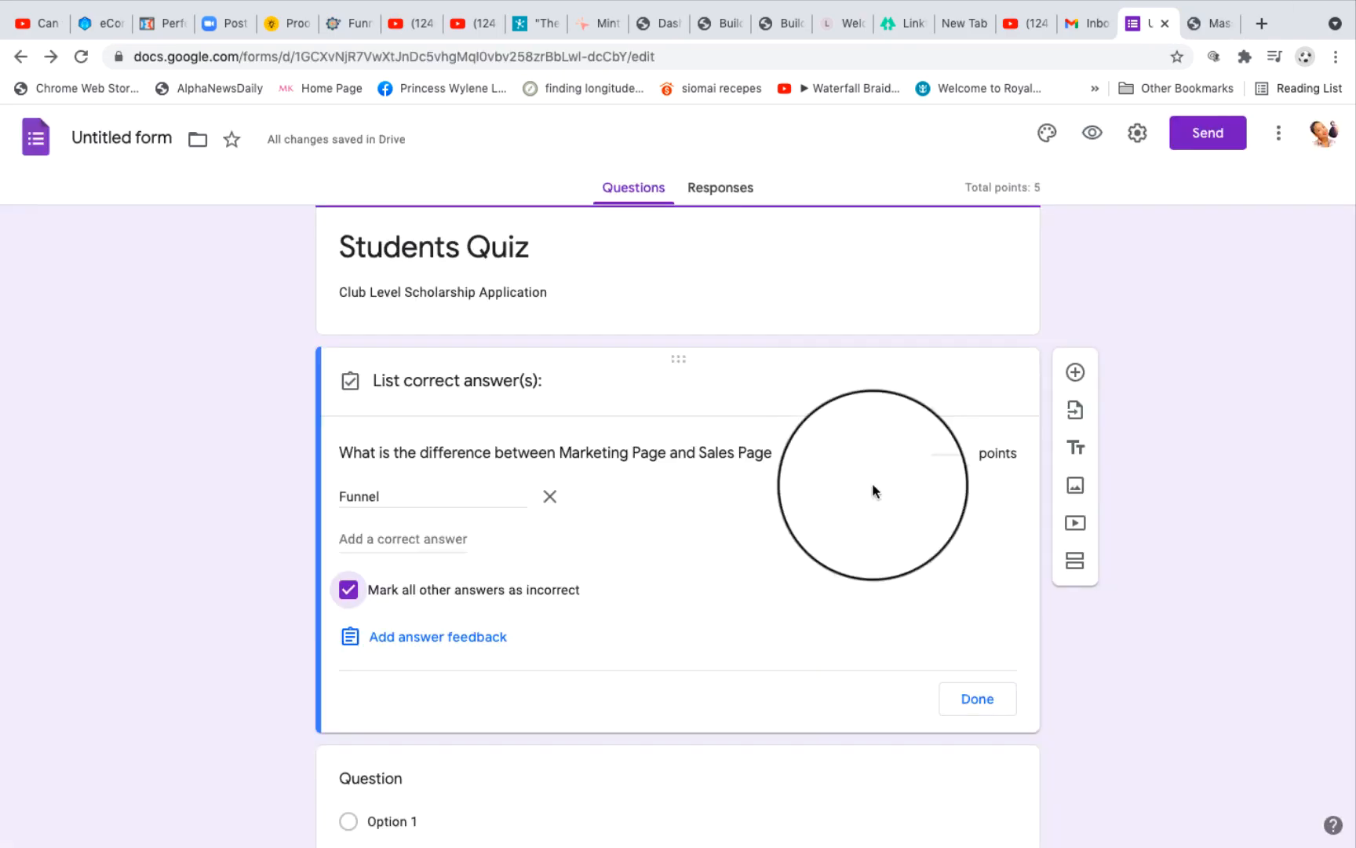
{"action": "left_click", "coordinate": [935, 452]}
{"action": "type", "text": "5"}
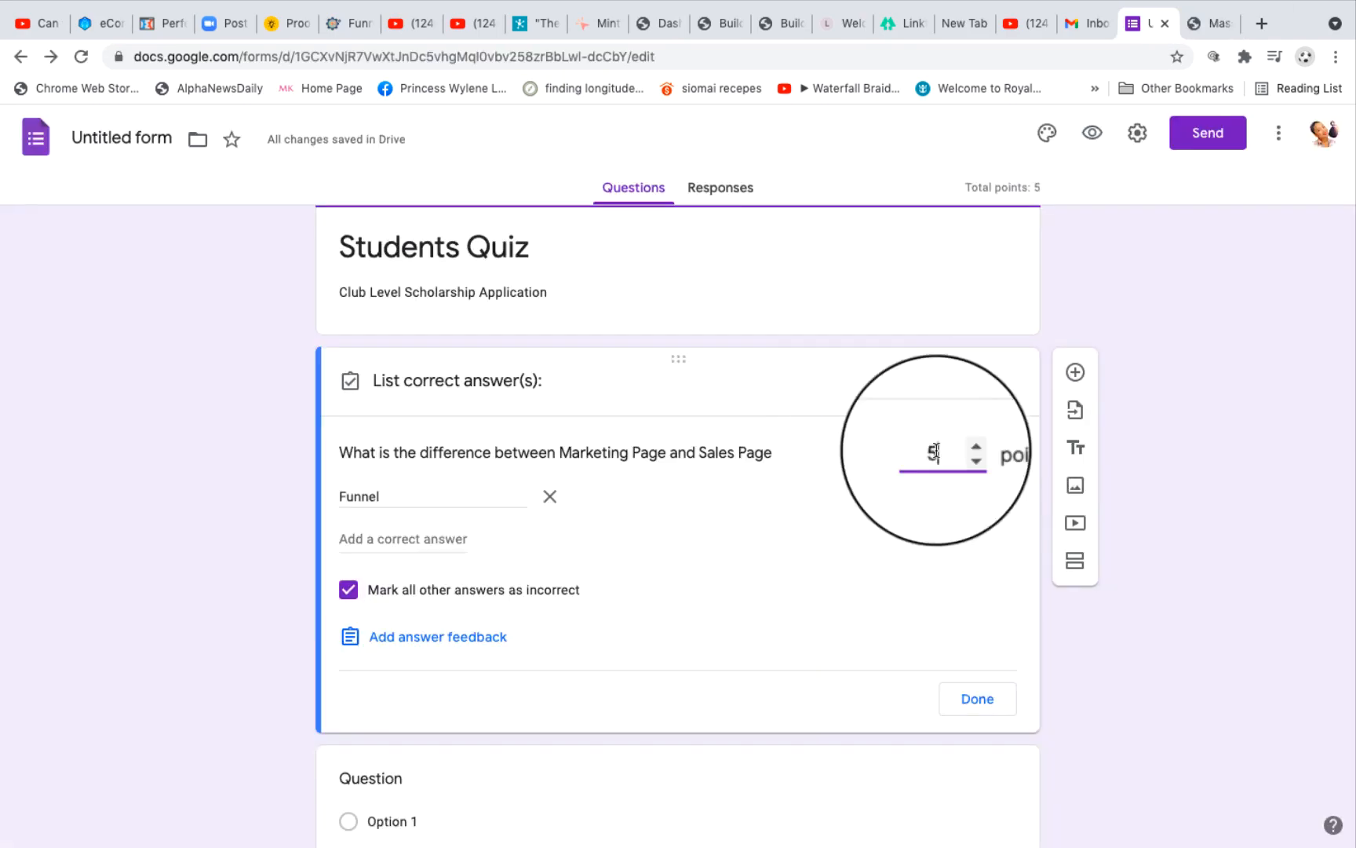
Step: Close the answer key of the Marketing Page and Sales Page question and look over the remaining quiz questions
{"action": "left_click", "coordinate": [973, 710]}
{"action": "scroll", "coordinate": [860, 315], "scroll_direction": "up", "scroll_amount": 1}
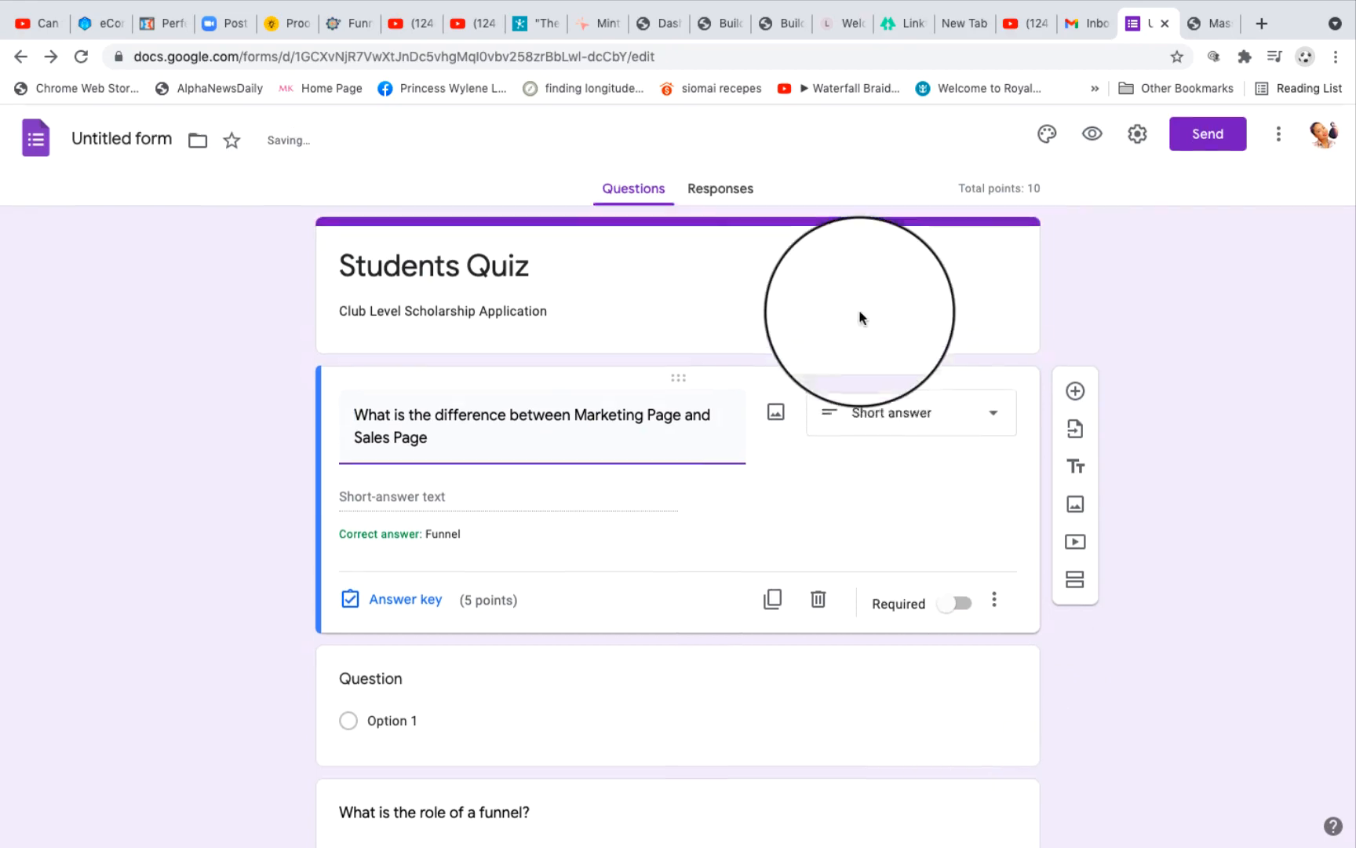
{"action": "scroll", "coordinate": [908, 557], "scroll_direction": "down", "scroll_amount": 4}
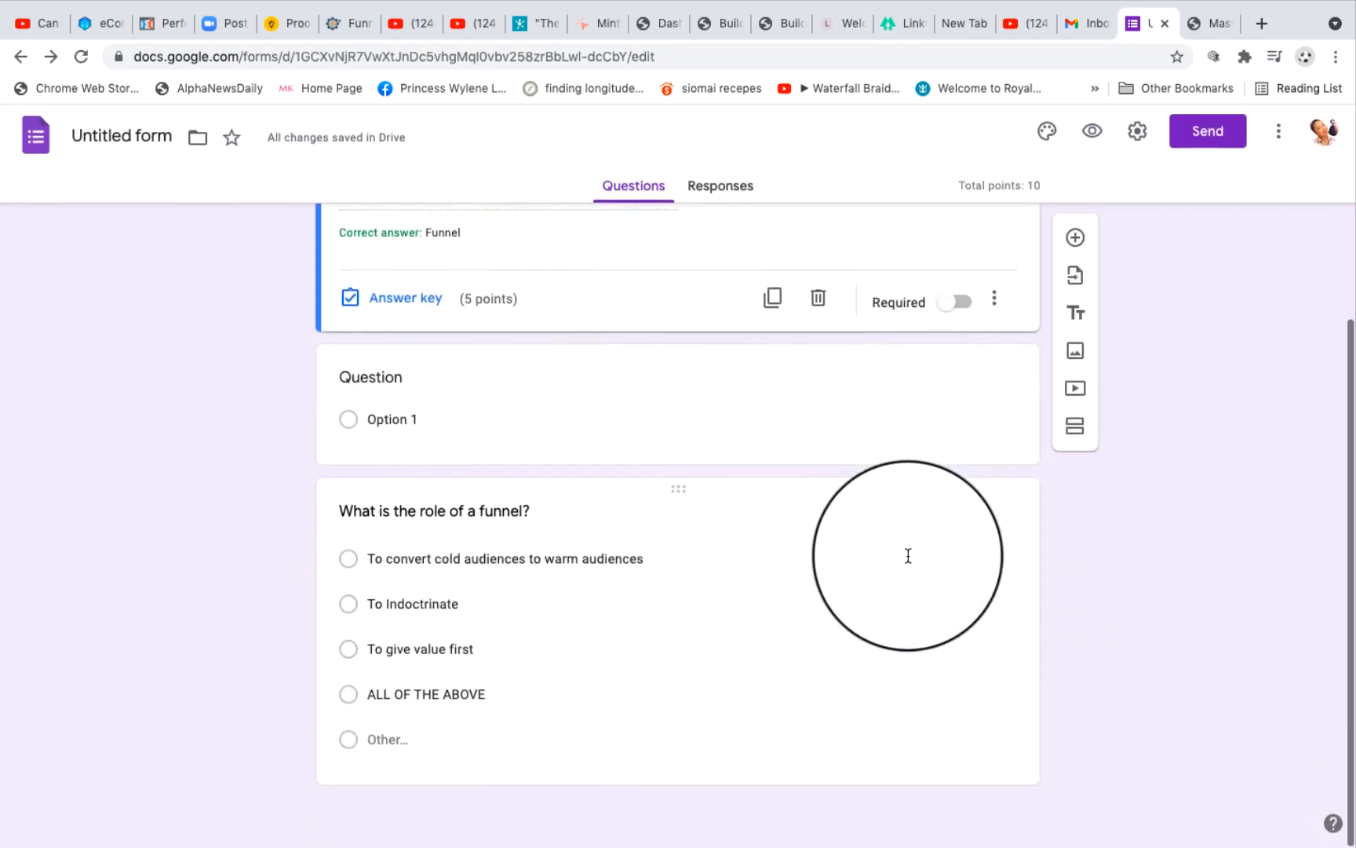
{"action": "scroll", "coordinate": [909, 554], "scroll_direction": "up", "scroll_amount": 4}
{"action": "scroll", "coordinate": [630, 690], "scroll_direction": "down", "scroll_amount": 4}
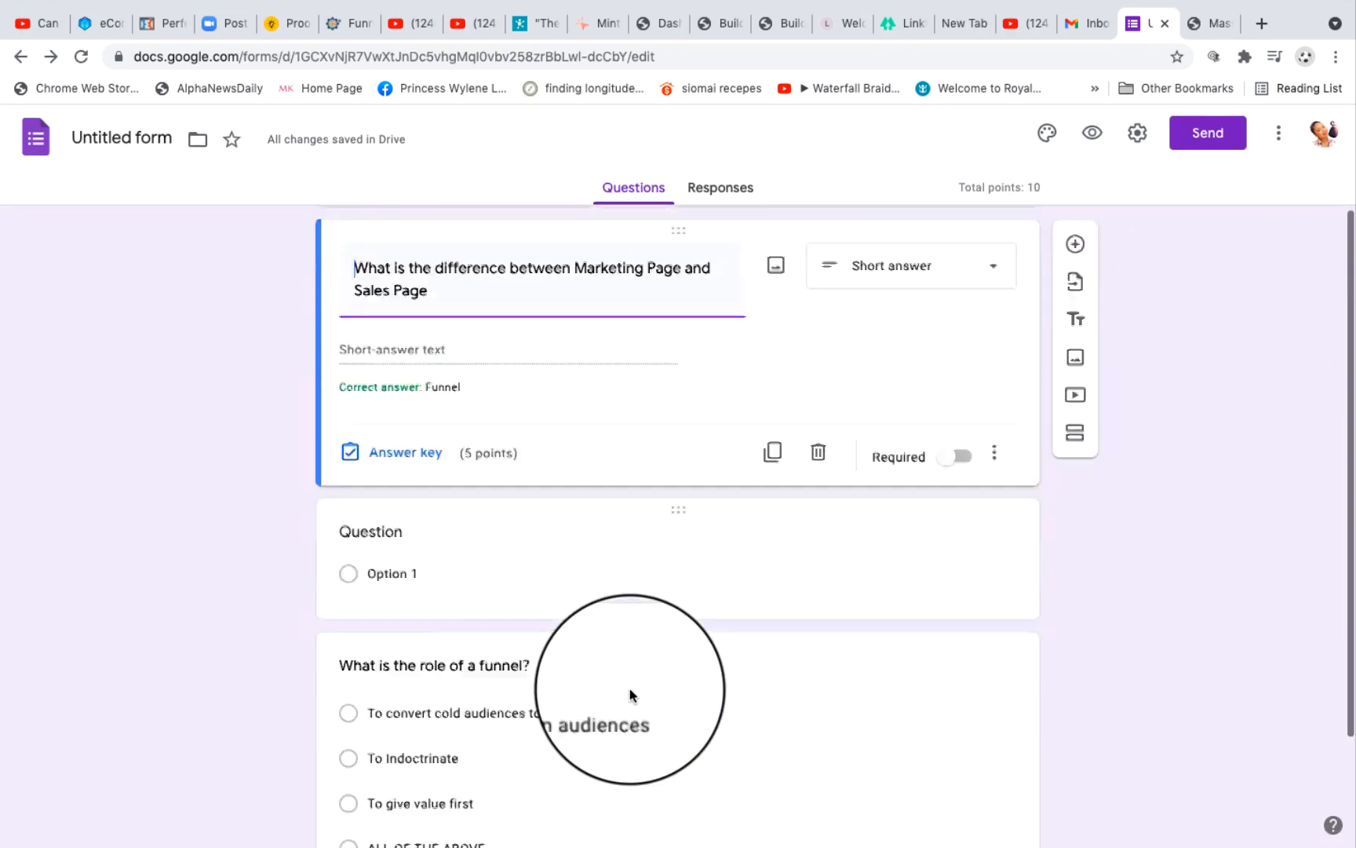
{"action": "scroll", "coordinate": [629, 689], "scroll_direction": "up", "scroll_amount": 4}
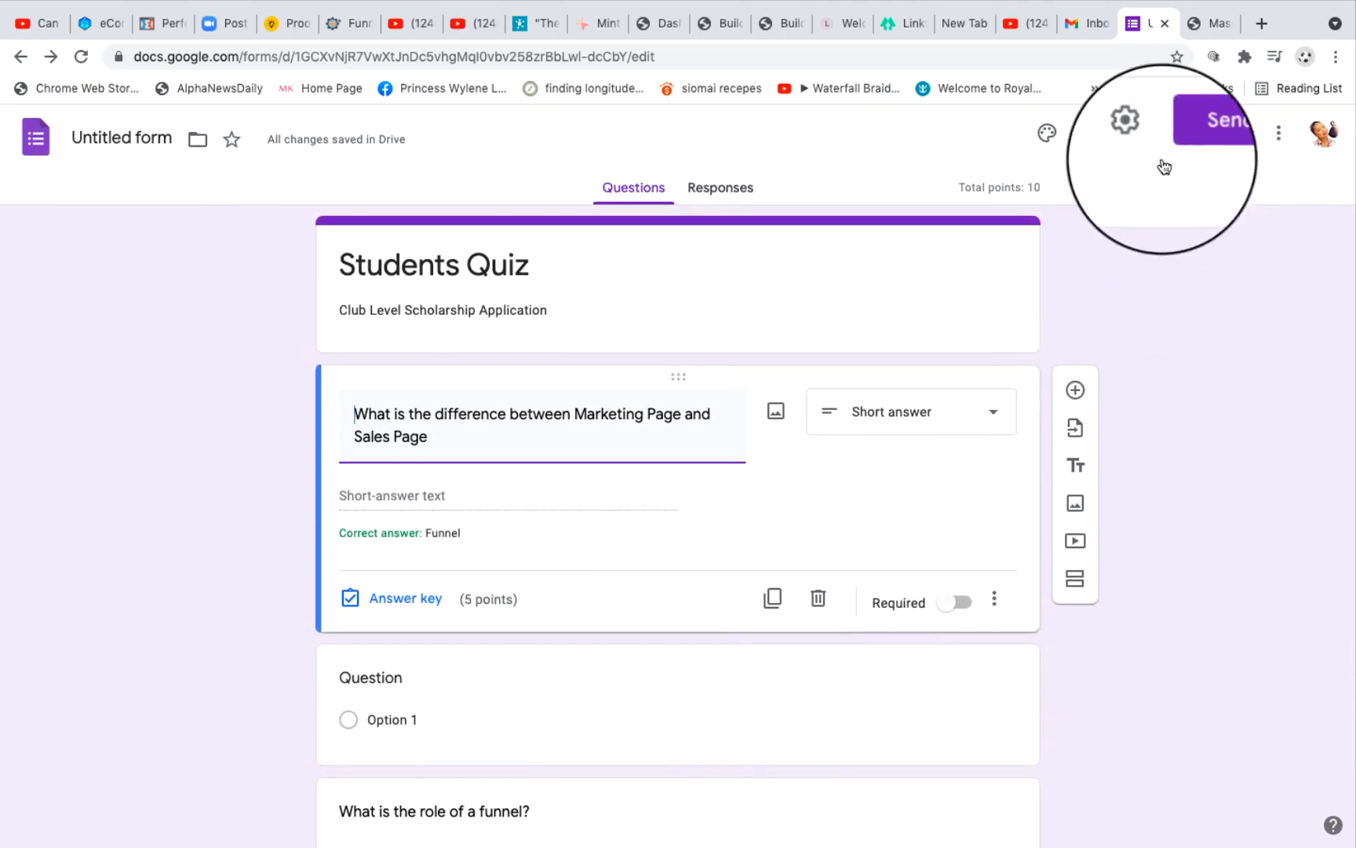
Step: Turn on email notifications for new responses to the Students Quiz
{"action": "left_click", "coordinate": [721, 188]}
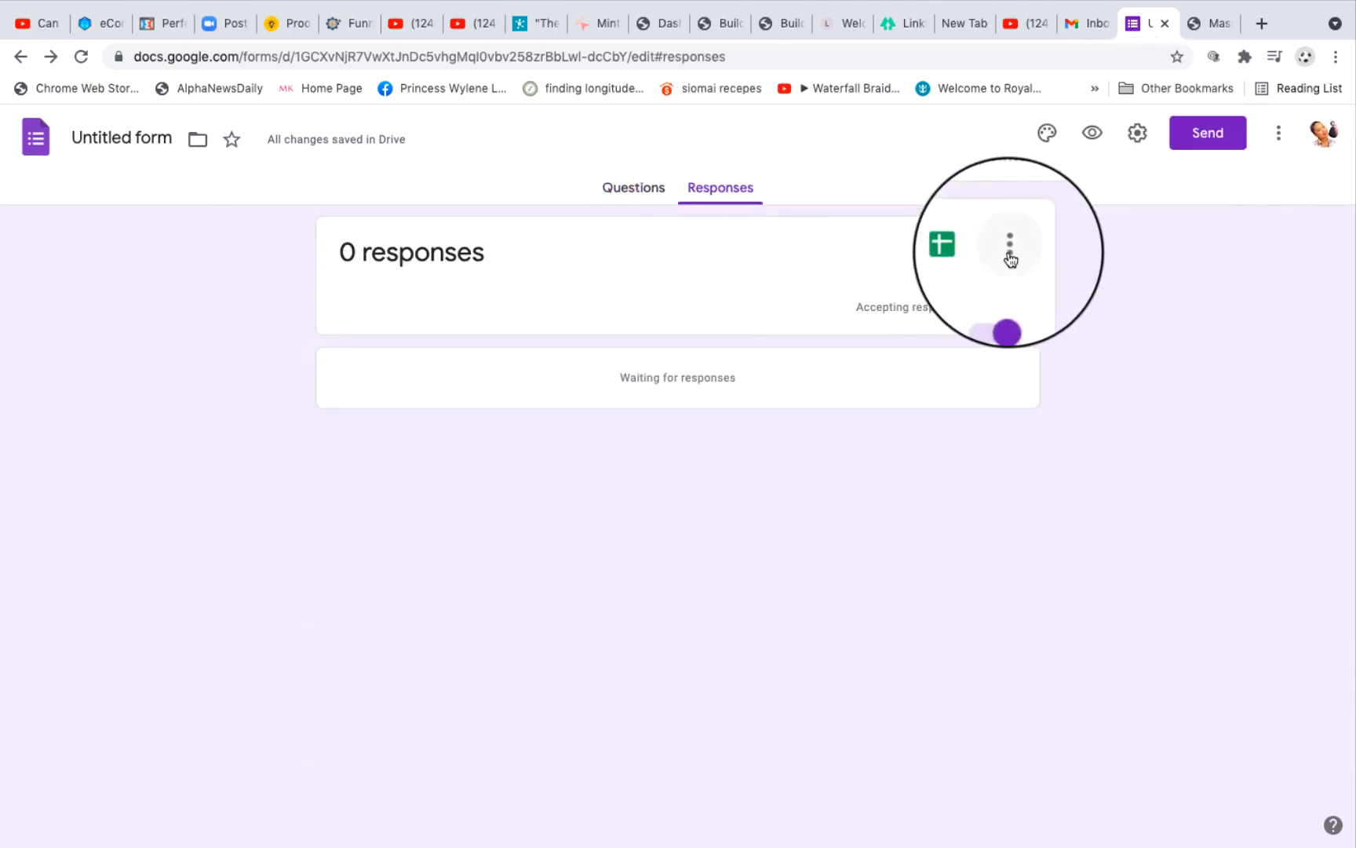
{"action": "left_click", "coordinate": [1011, 259]}
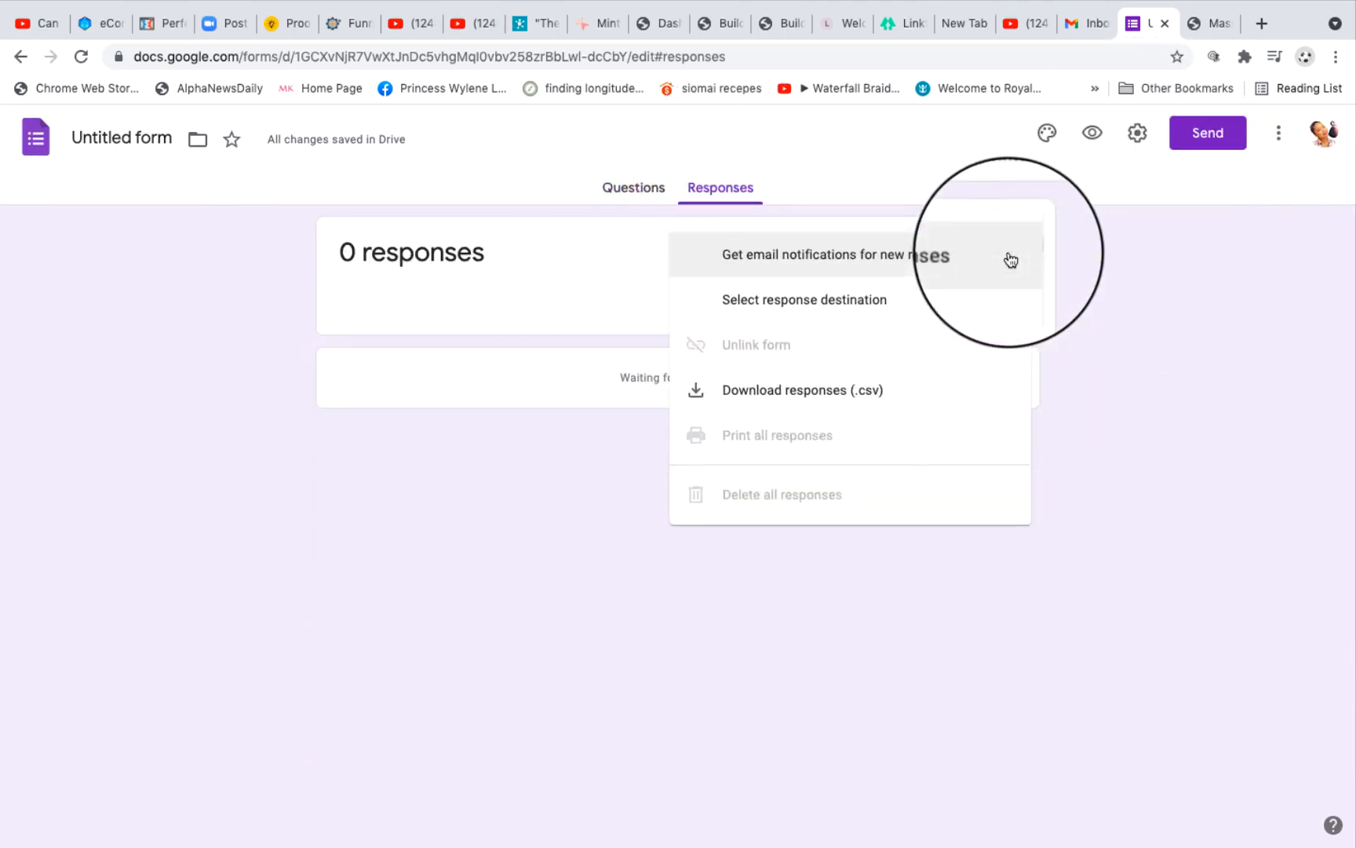
{"action": "left_click", "coordinate": [739, 262]}
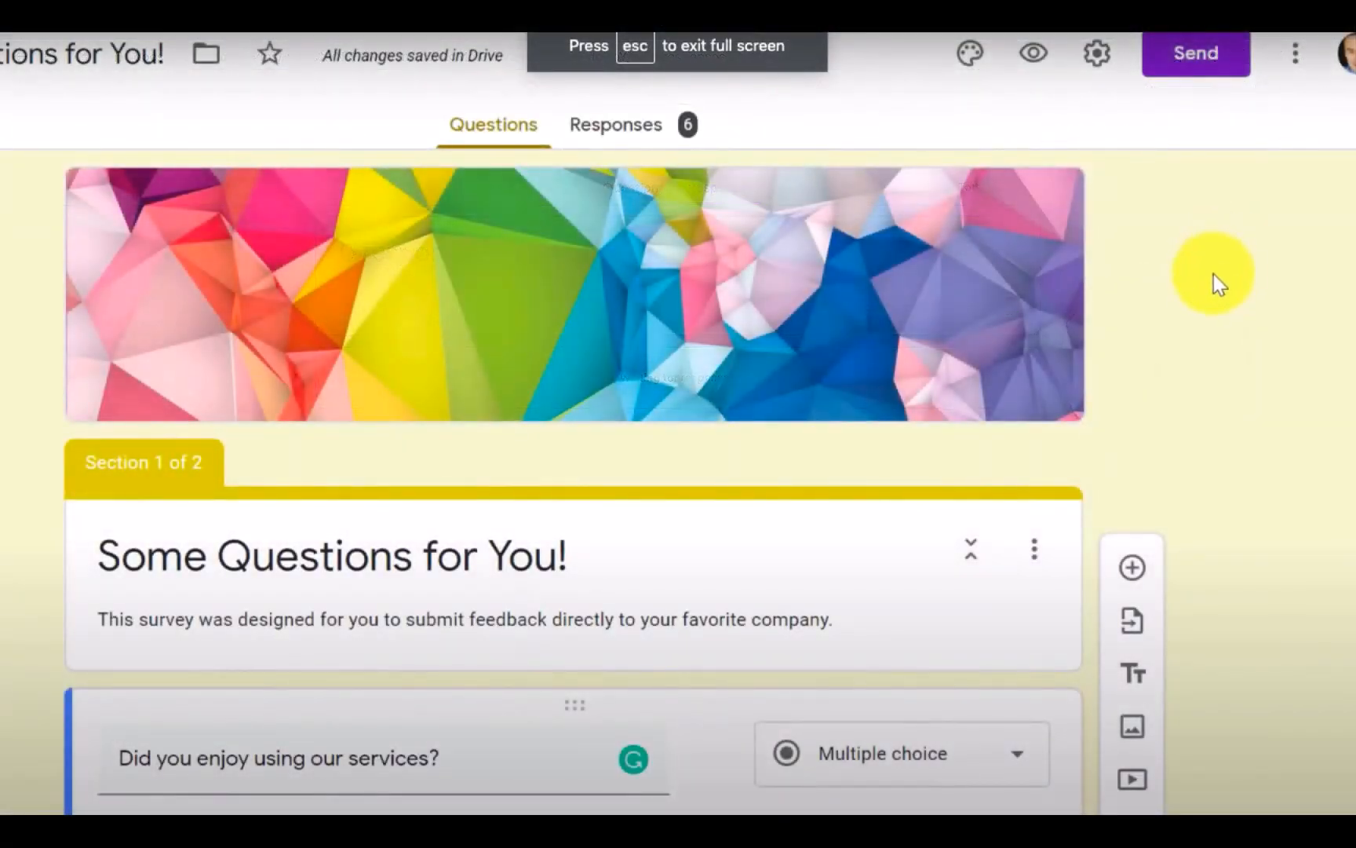
Step: Examine both sections of the "Some Questions for You!" survey, including the services question and the follow-up questions under "Tell me more..."
{"action": "scroll", "coordinate": [1214, 276], "scroll_direction": "down", "scroll_amount": 3}
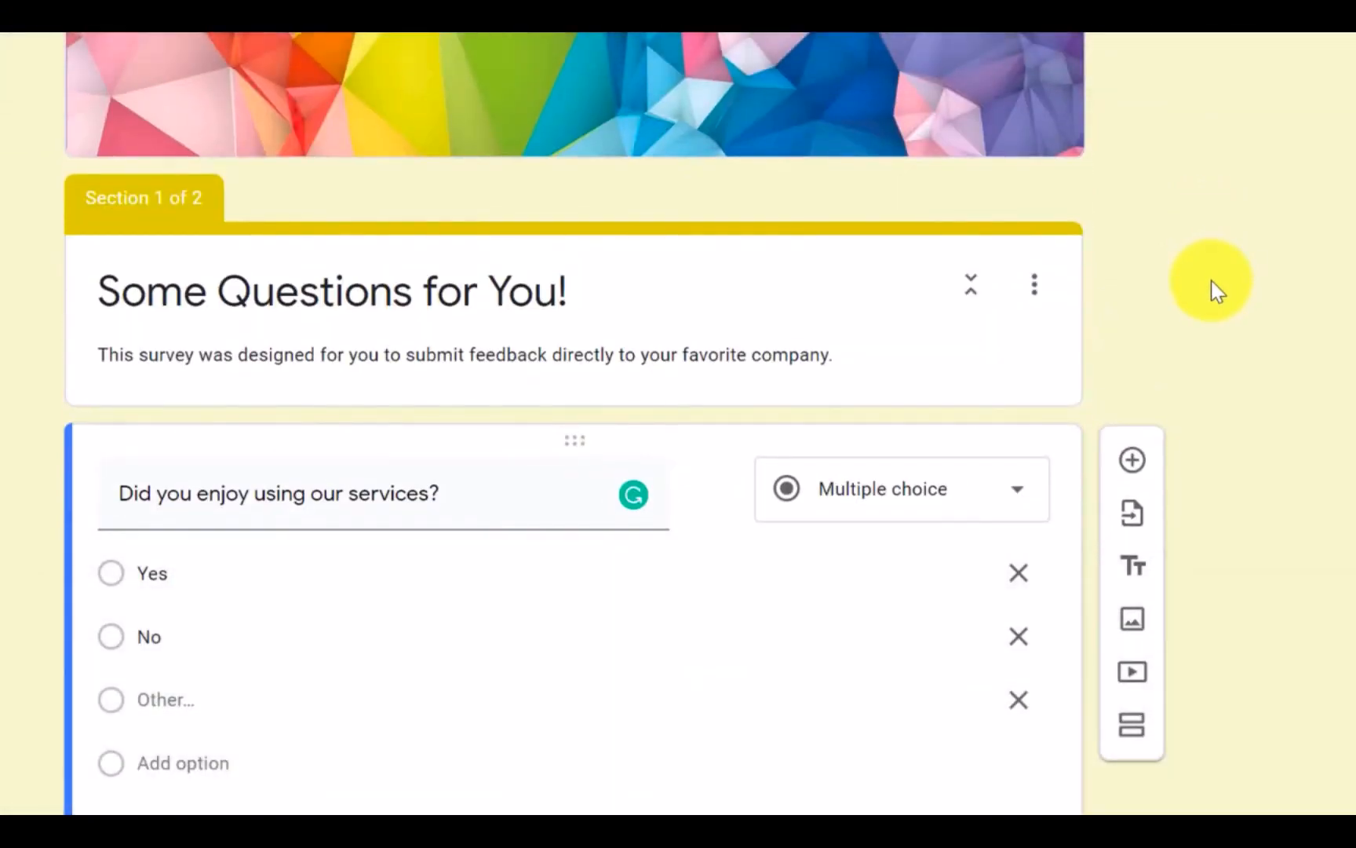
{"action": "scroll", "coordinate": [1215, 290], "scroll_direction": "up", "scroll_amount": 3}
{"action": "scroll", "coordinate": [1215, 291], "scroll_direction": "down", "scroll_amount": 5}
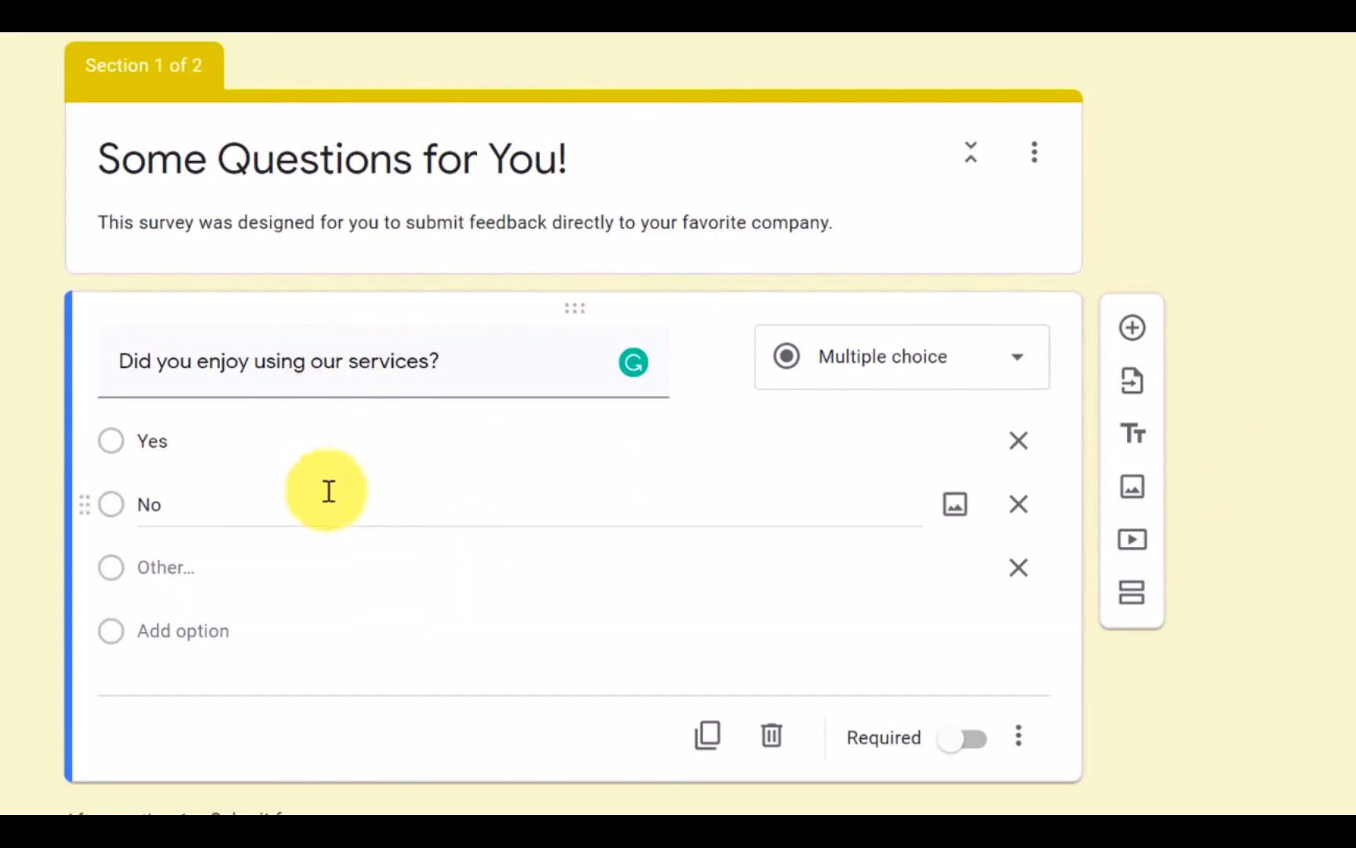
{"action": "scroll", "coordinate": [264, 494], "scroll_direction": "down", "scroll_amount": 3}
{"action": "scroll", "coordinate": [288, 455], "scroll_direction": "up", "scroll_amount": 3}
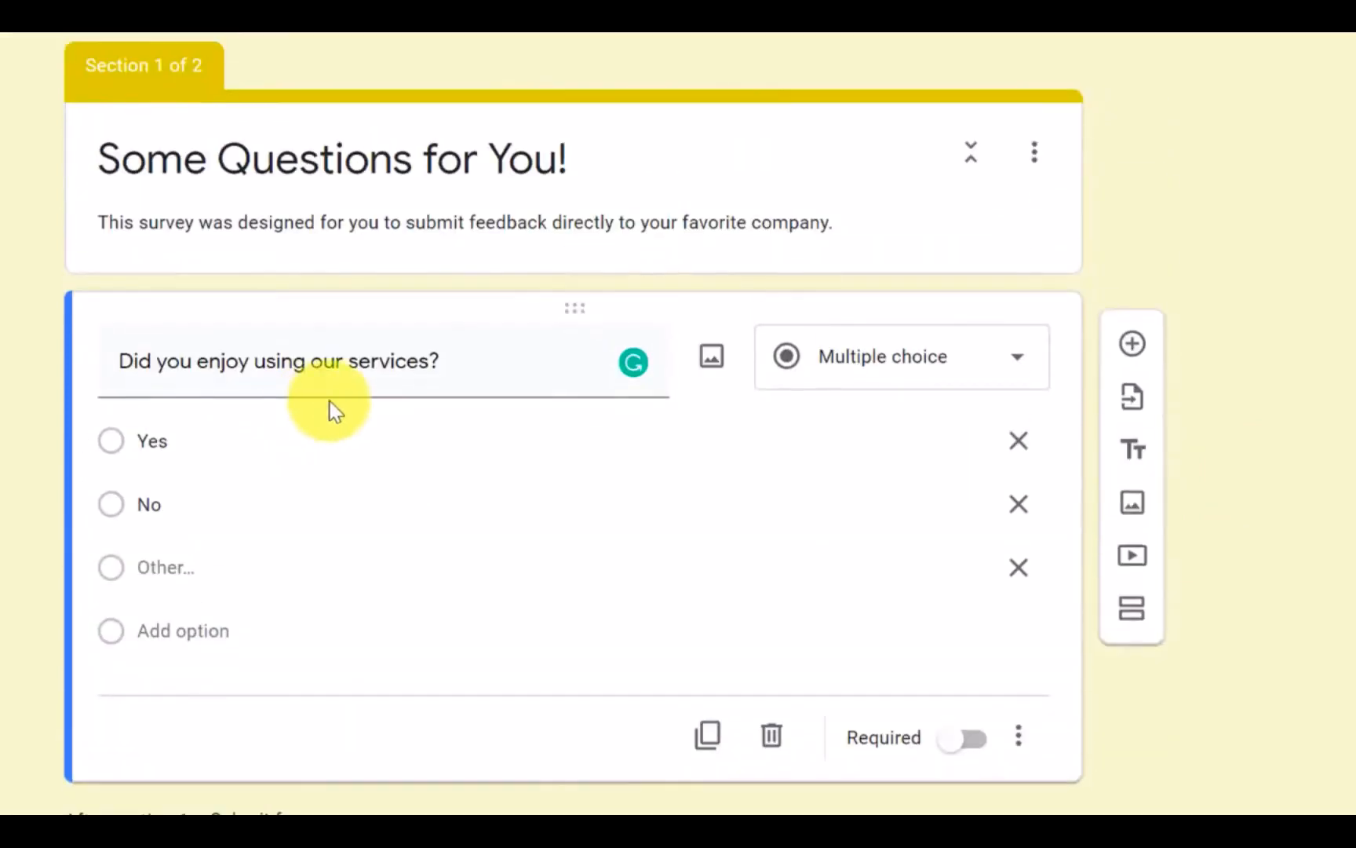
{"action": "scroll", "coordinate": [330, 411], "scroll_direction": "down", "scroll_amount": 10}
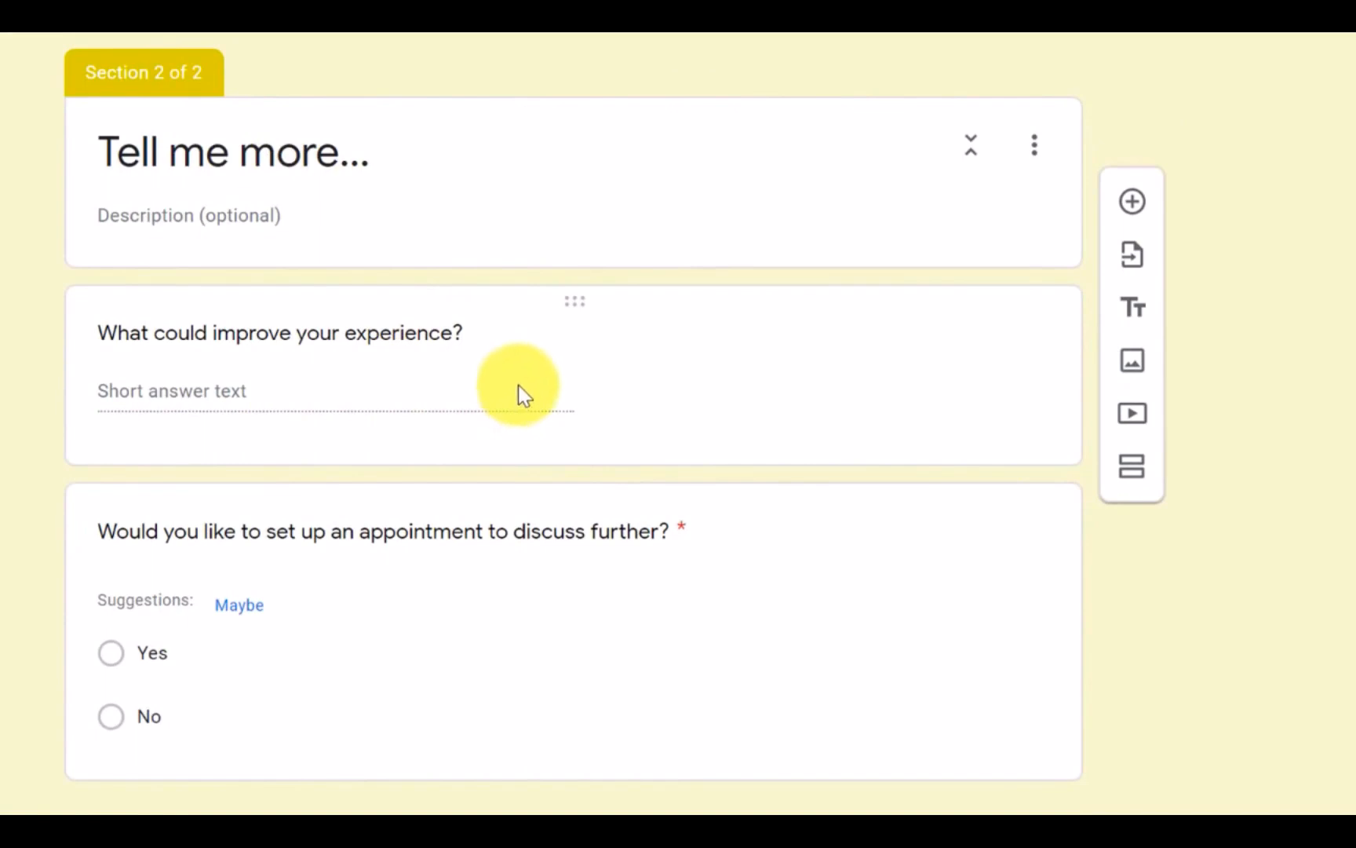
{"action": "scroll", "coordinate": [522, 385], "scroll_direction": "up", "scroll_amount": 10}
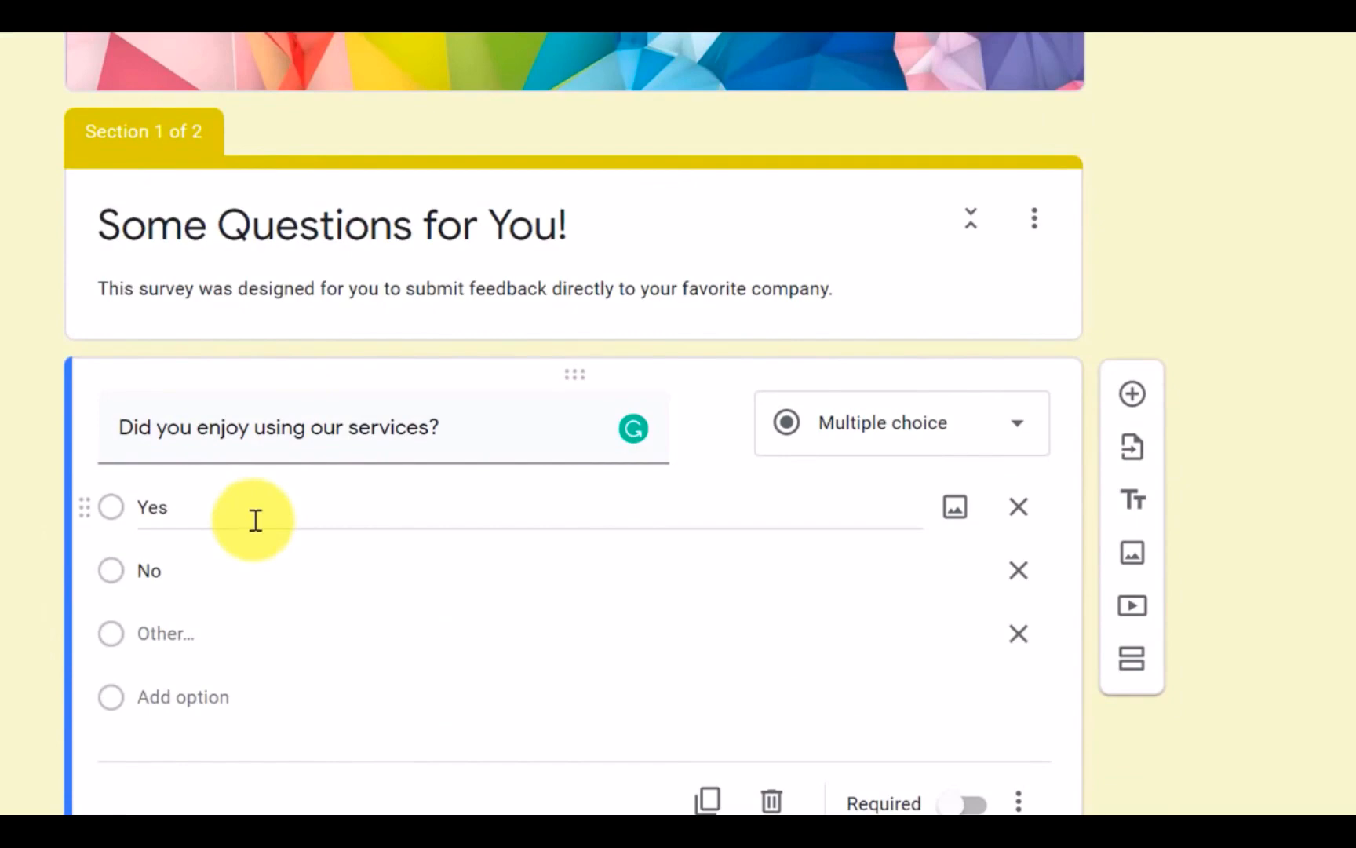
{"action": "scroll", "coordinate": [240, 569], "scroll_direction": "down", "scroll_amount": 8}
{"action": "scroll", "coordinate": [374, 599], "scroll_direction": "down", "scroll_amount": 3}
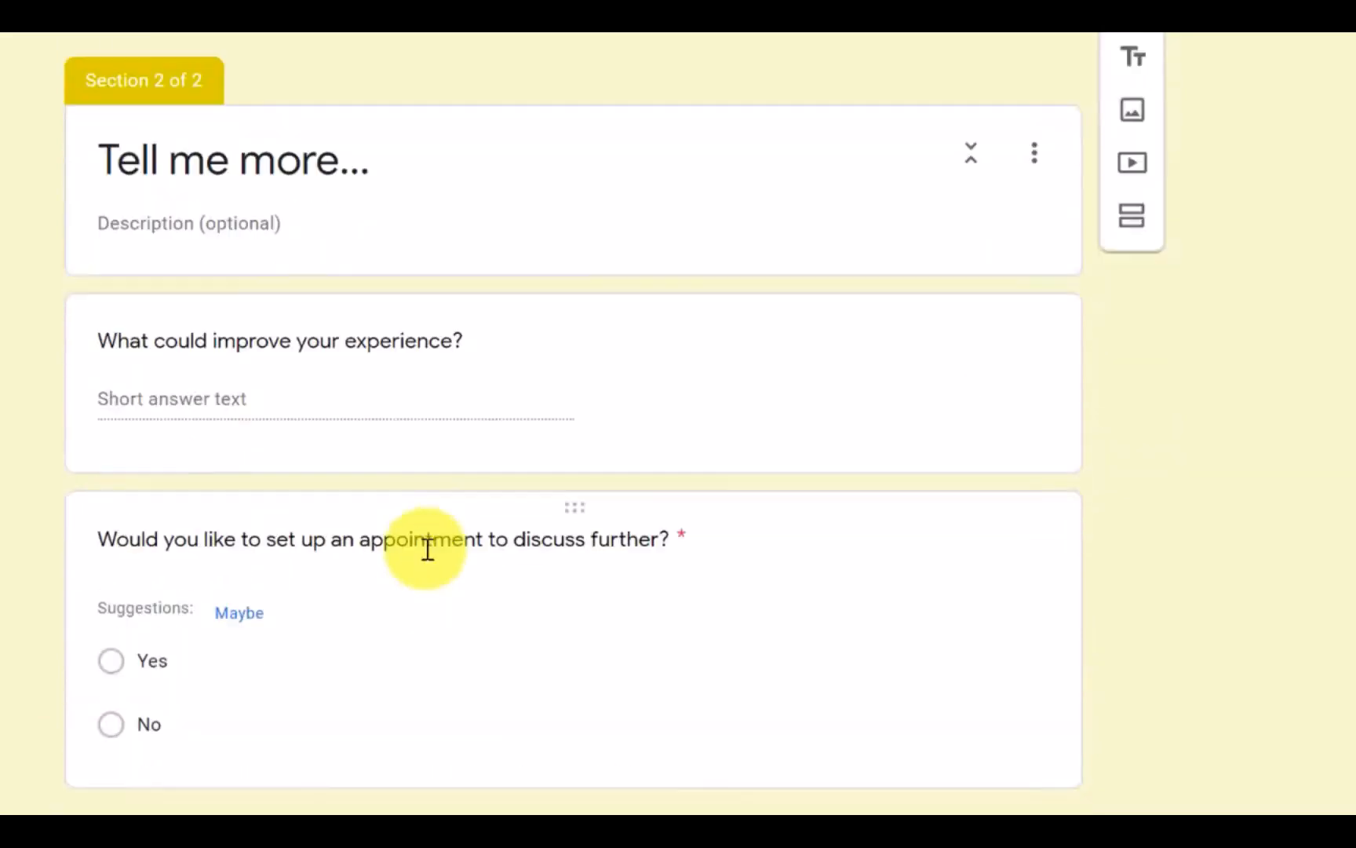
{"action": "scroll", "coordinate": [548, 425], "scroll_direction": "up", "scroll_amount": 10}
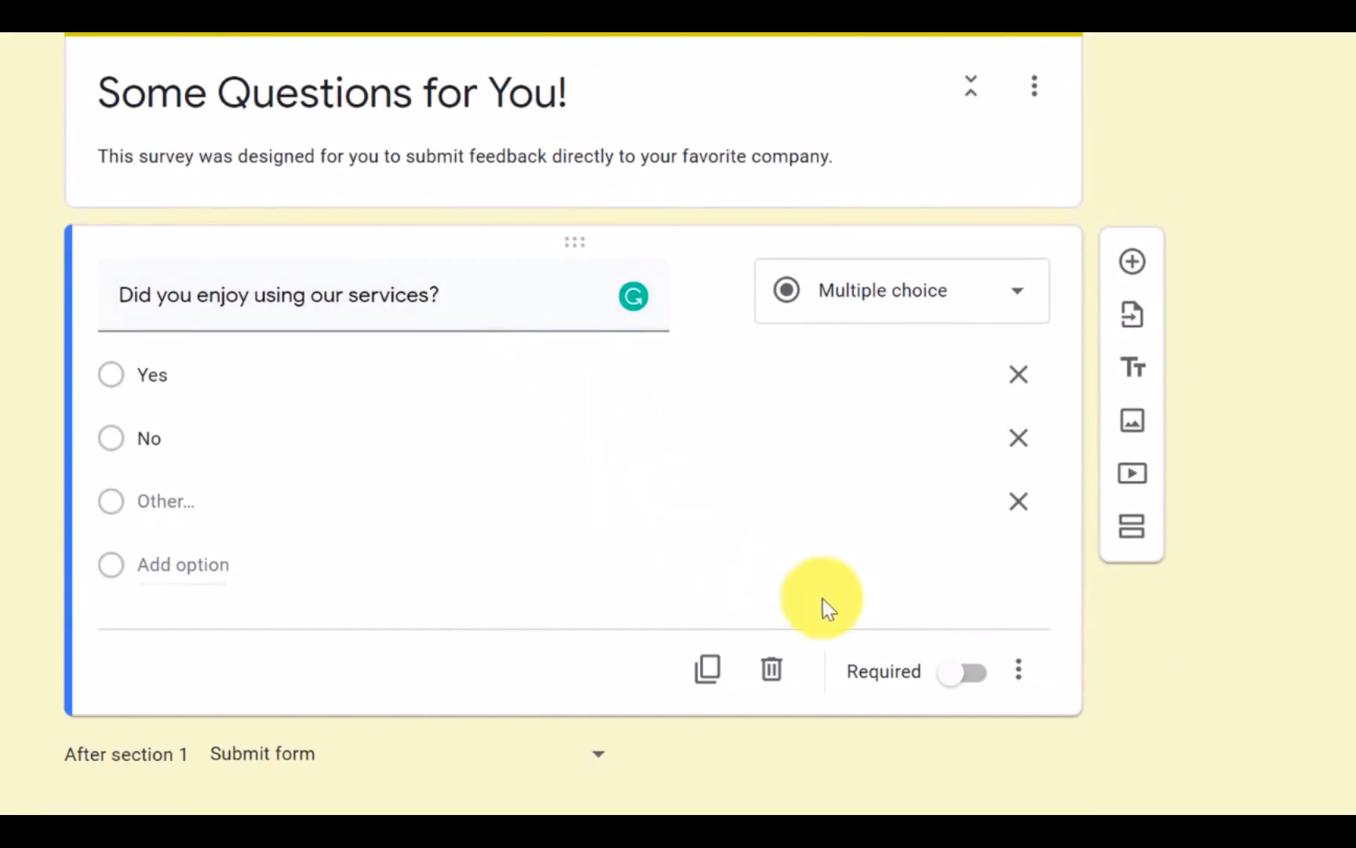
Step: Enable going to a section based on the answer for the "Did you enjoy using our services?" question
{"action": "left_click", "coordinate": [1020, 674]}
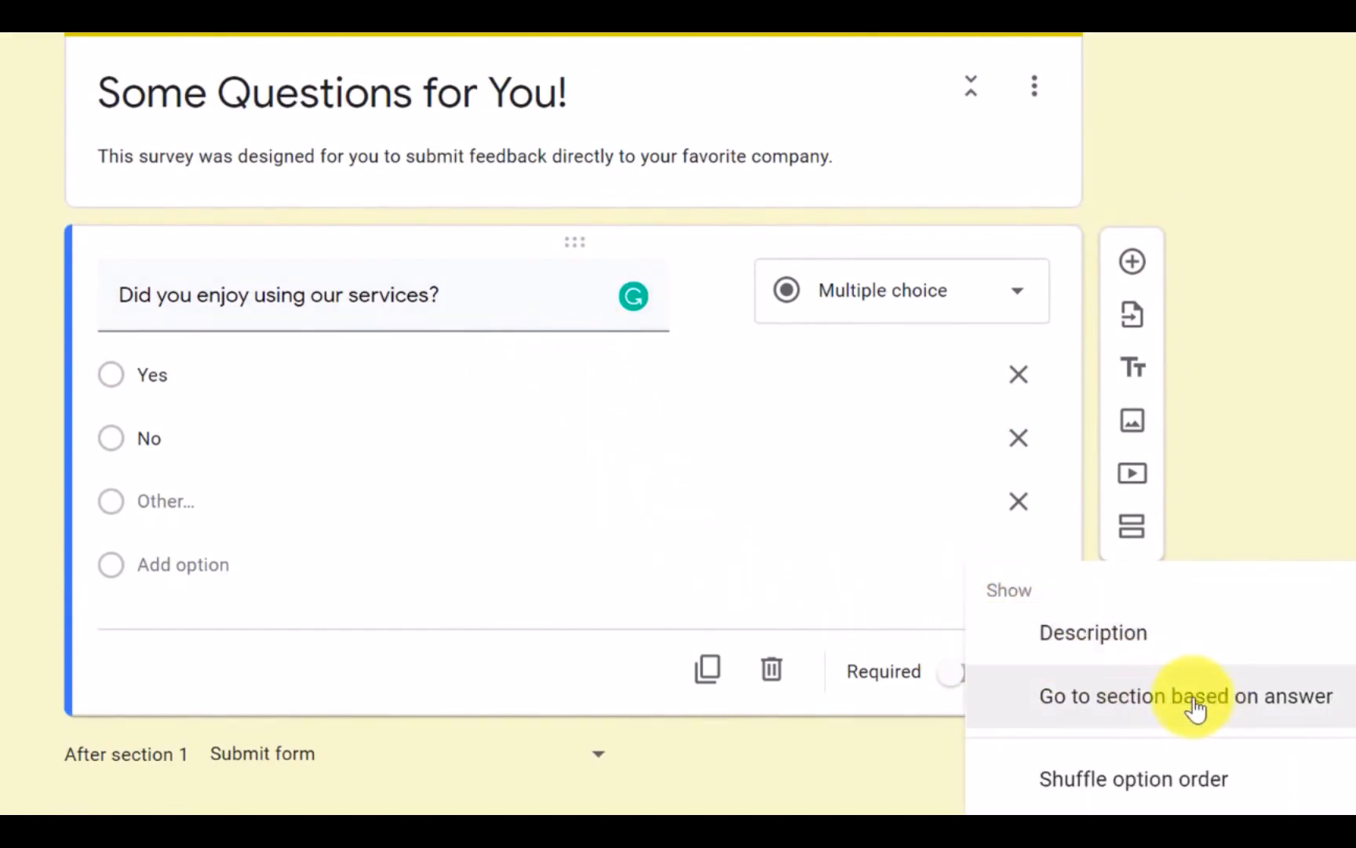
{"action": "left_click", "coordinate": [1136, 703]}
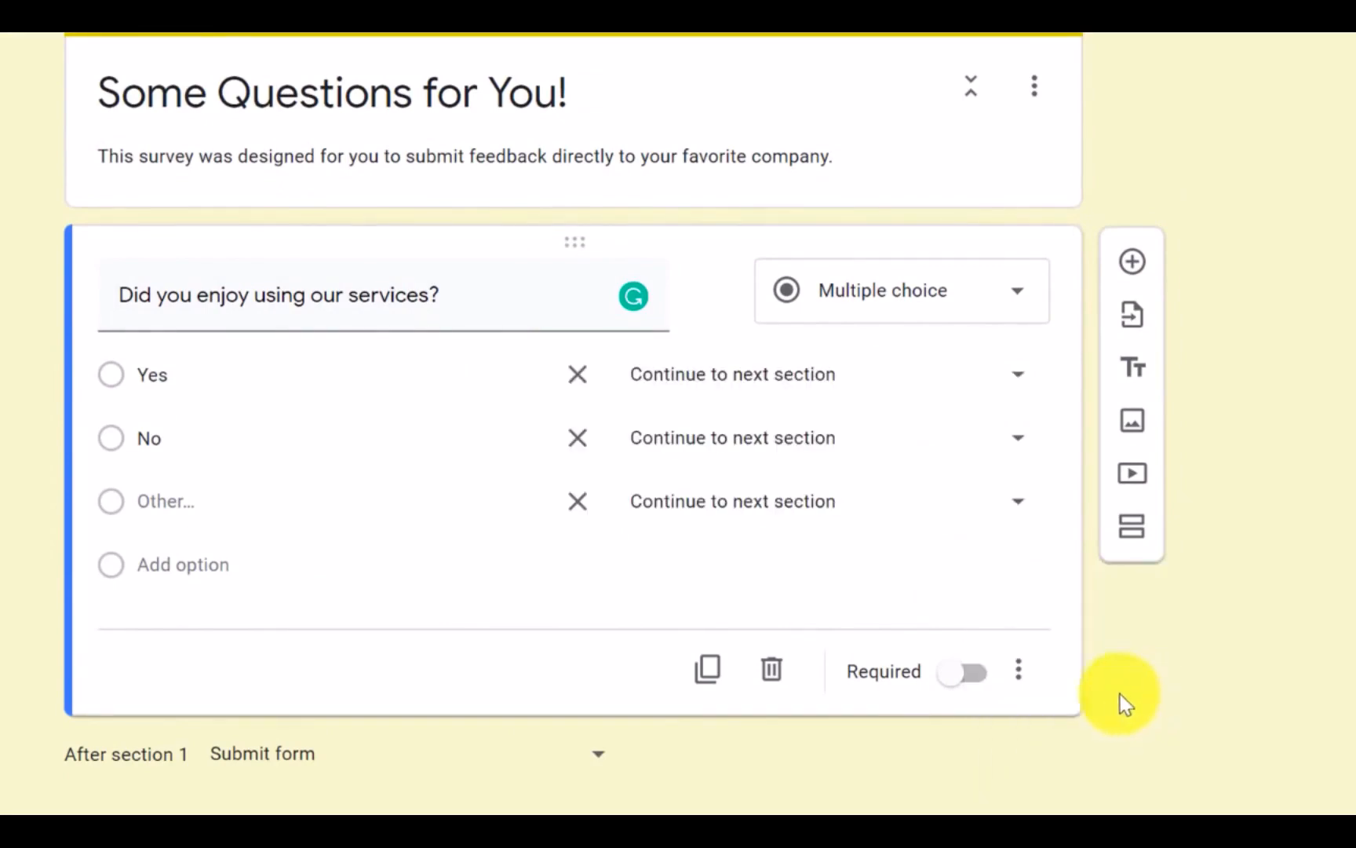
{"action": "left_click", "coordinate": [1019, 669]}
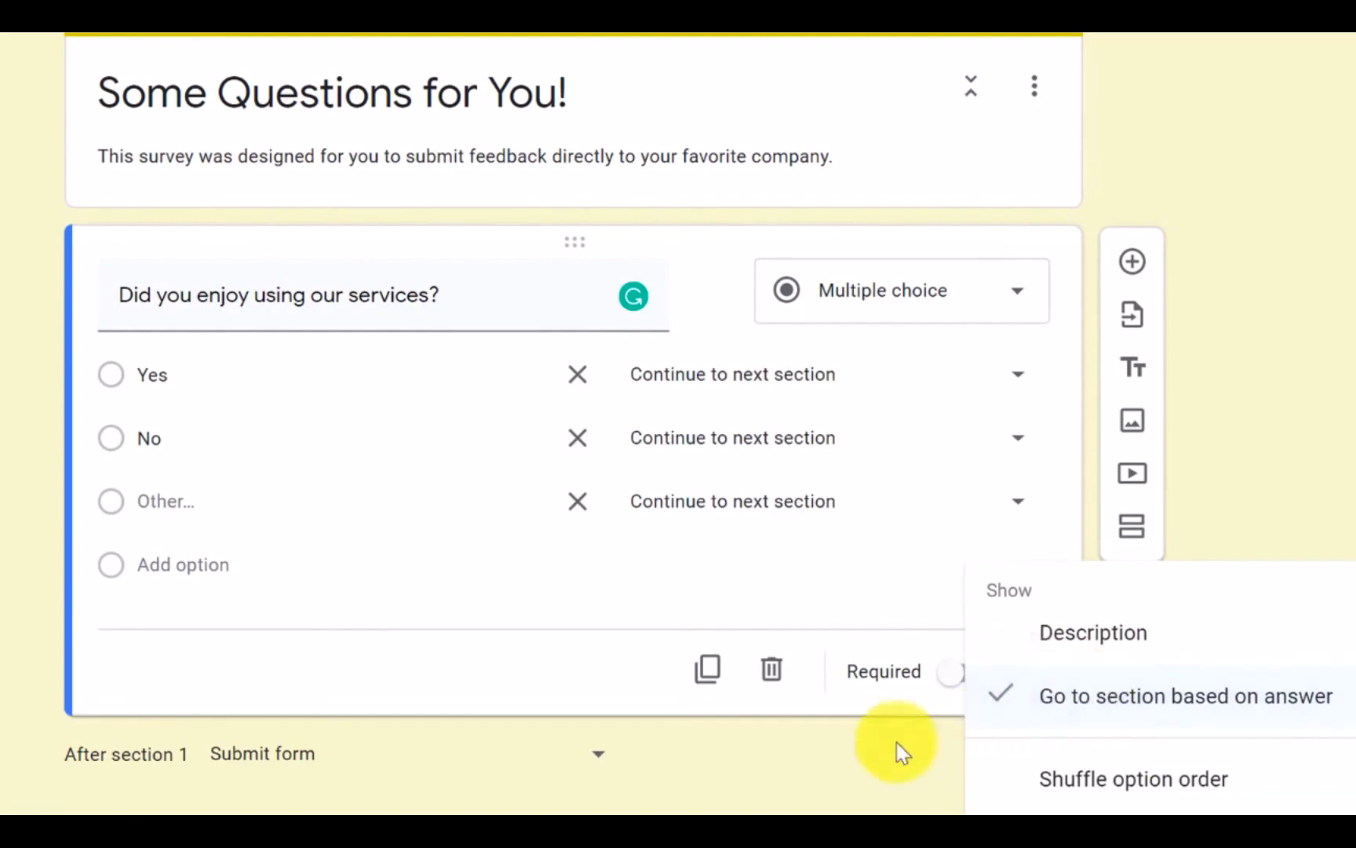
{"action": "left_click", "coordinate": [1284, 432]}
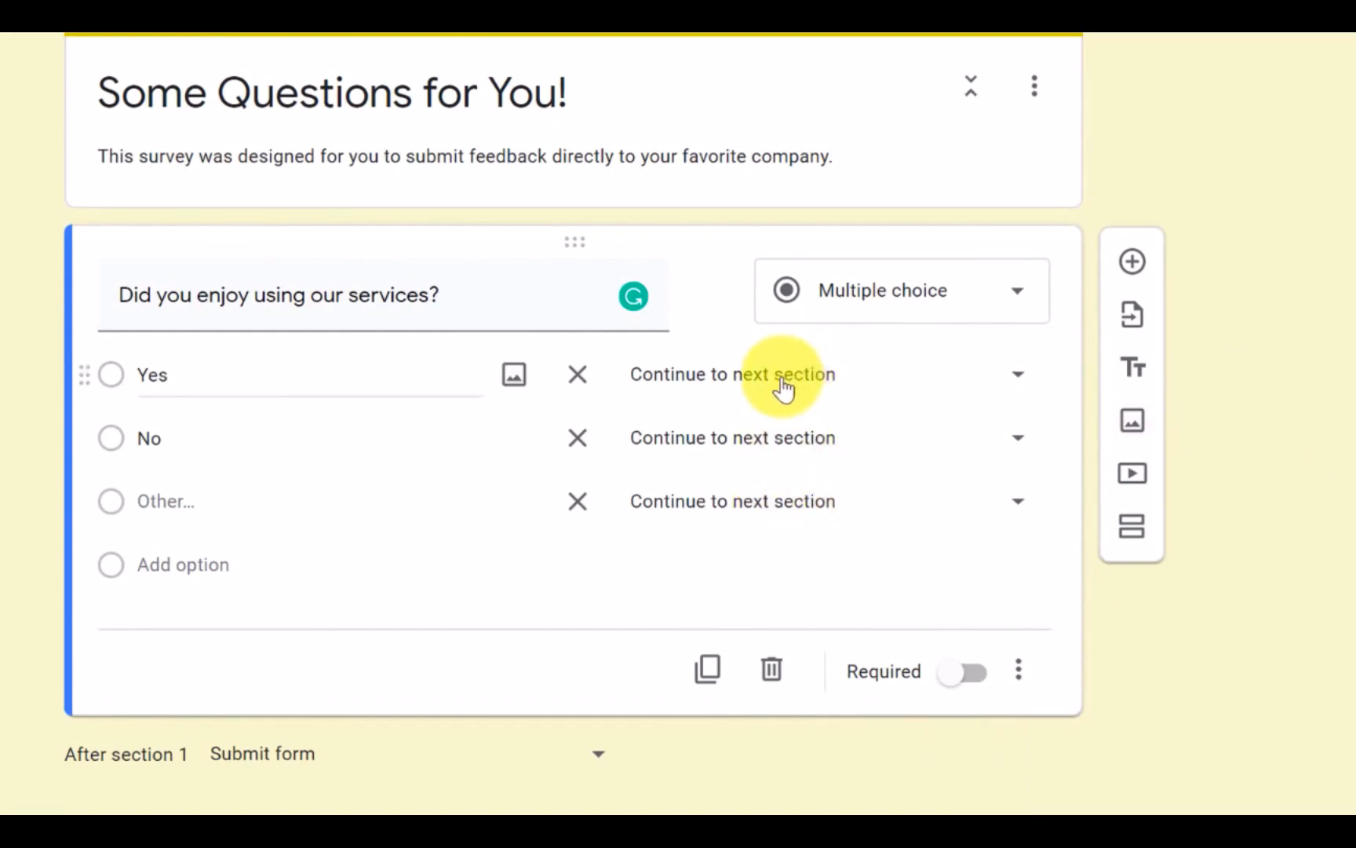
Step: Route the services question's Yes and Other answers to Submit form and No to section 2 (Tell me more...)
{"action": "left_click", "coordinate": [1019, 384]}
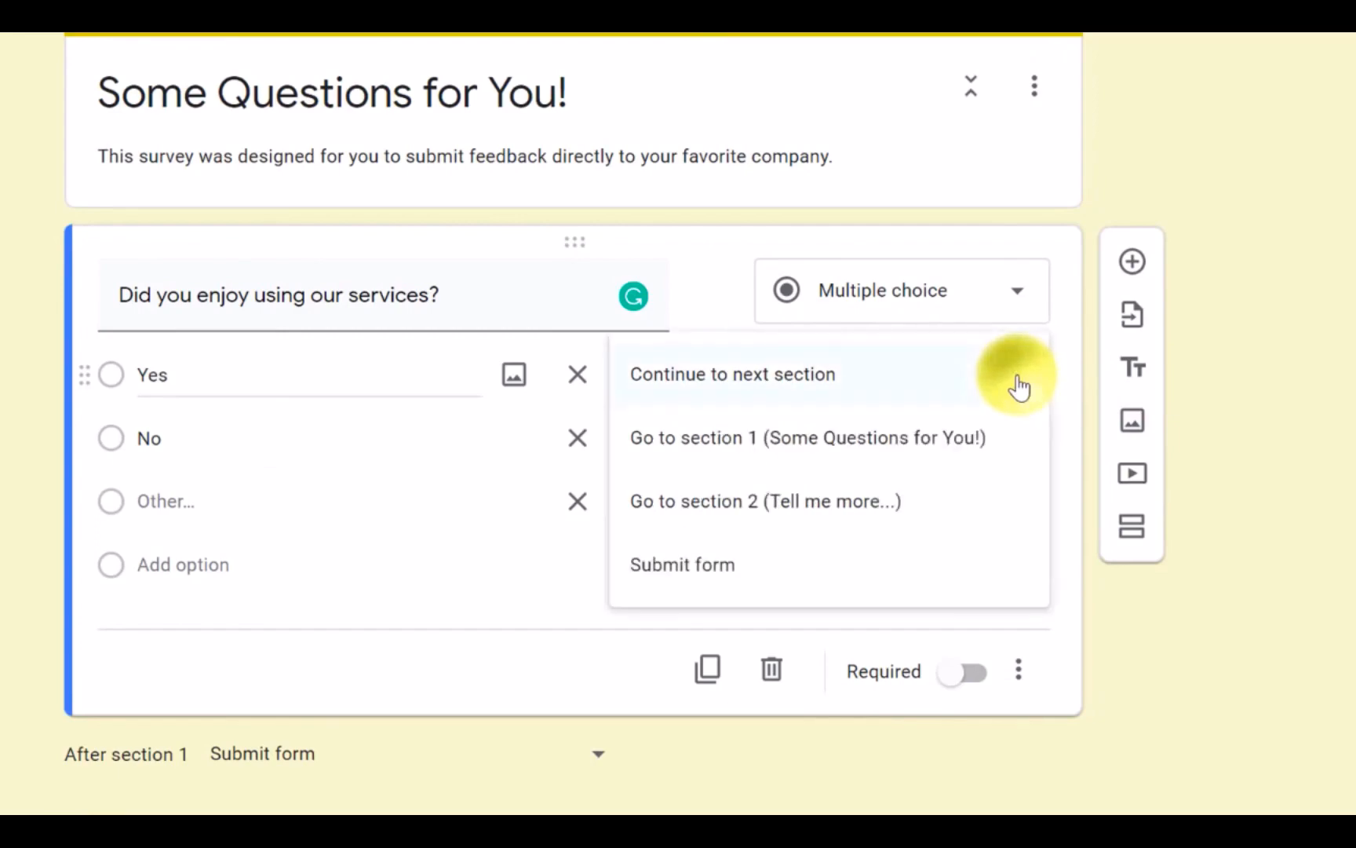
{"action": "left_click", "coordinate": [696, 576]}
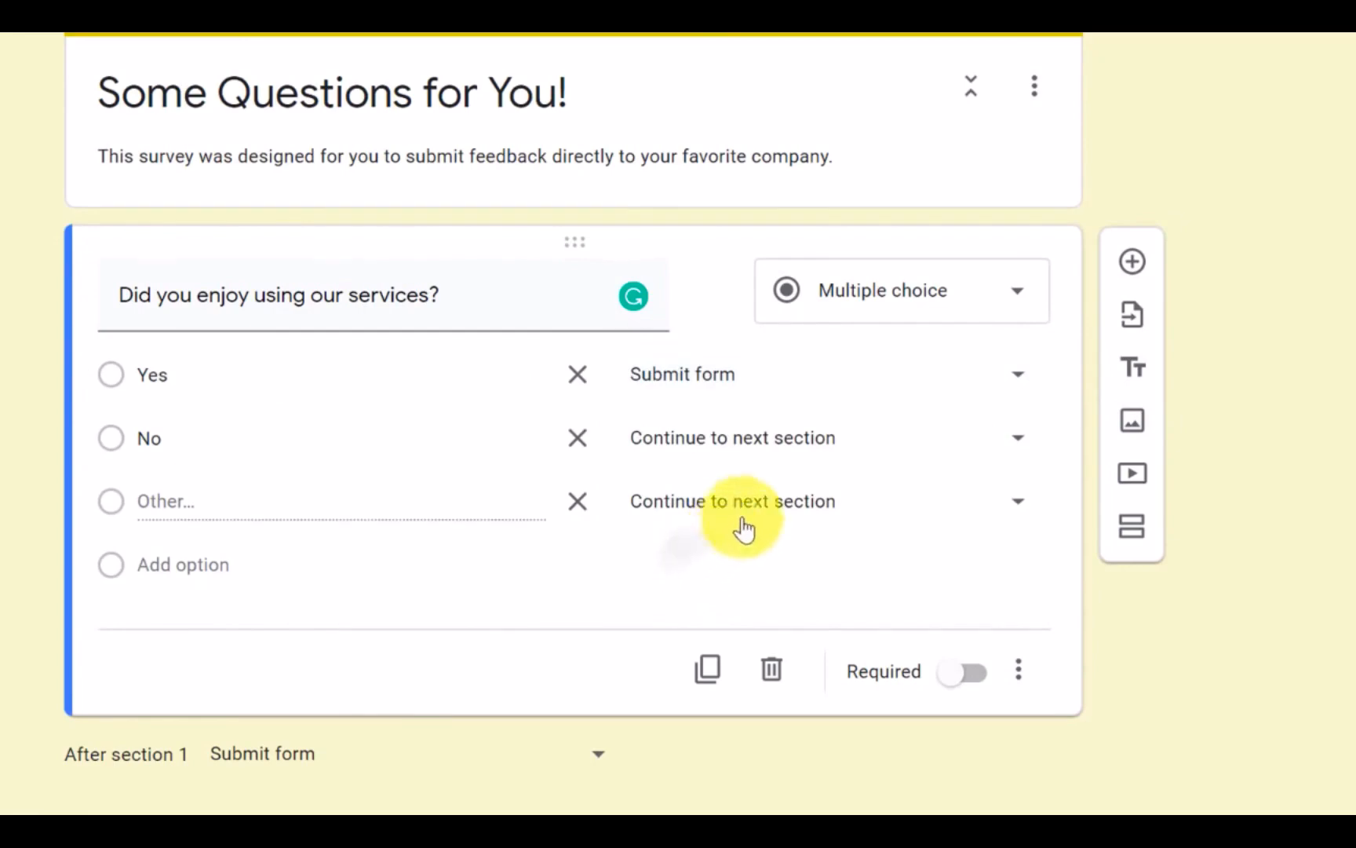
{"action": "left_click", "coordinate": [1019, 440]}
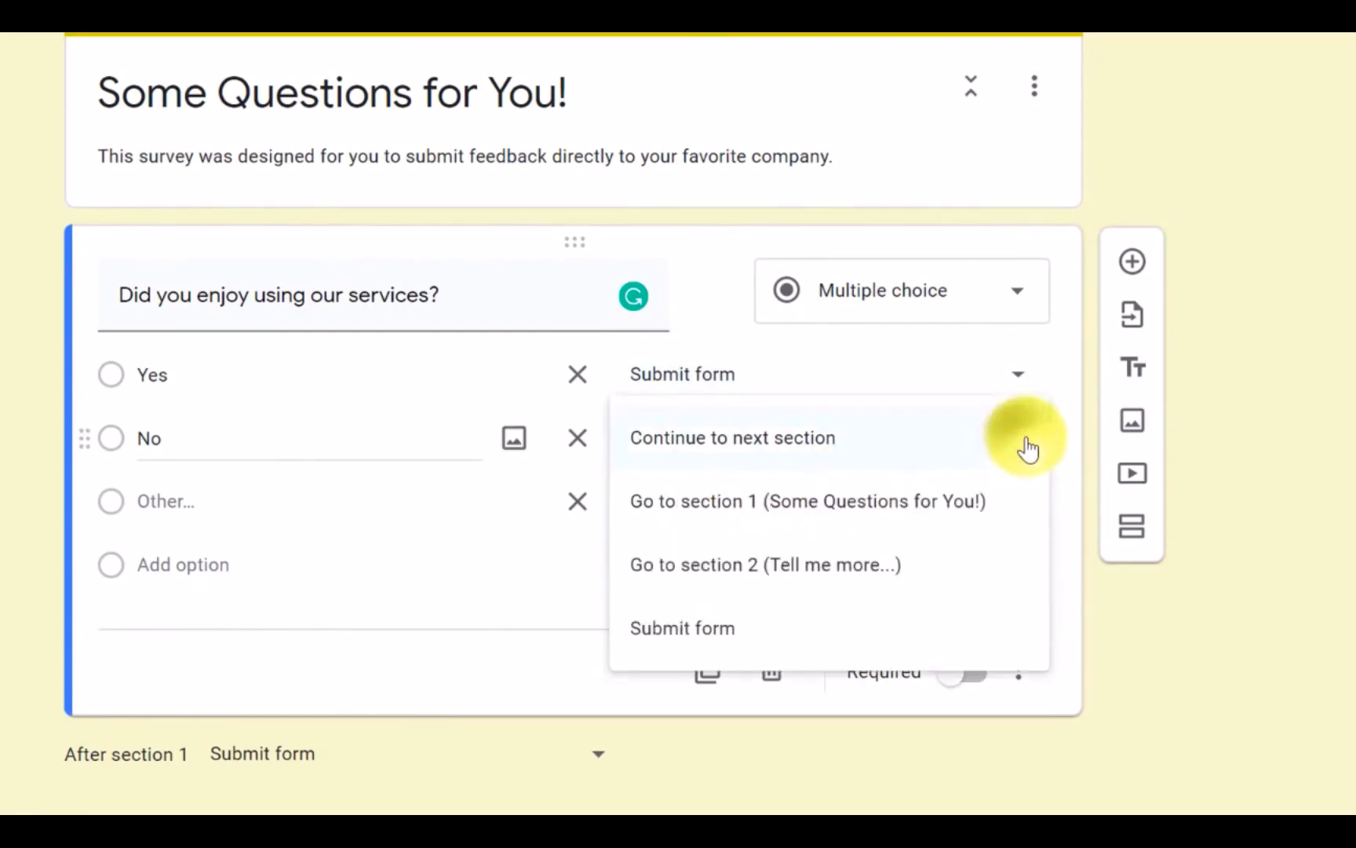
{"action": "left_click", "coordinate": [785, 572]}
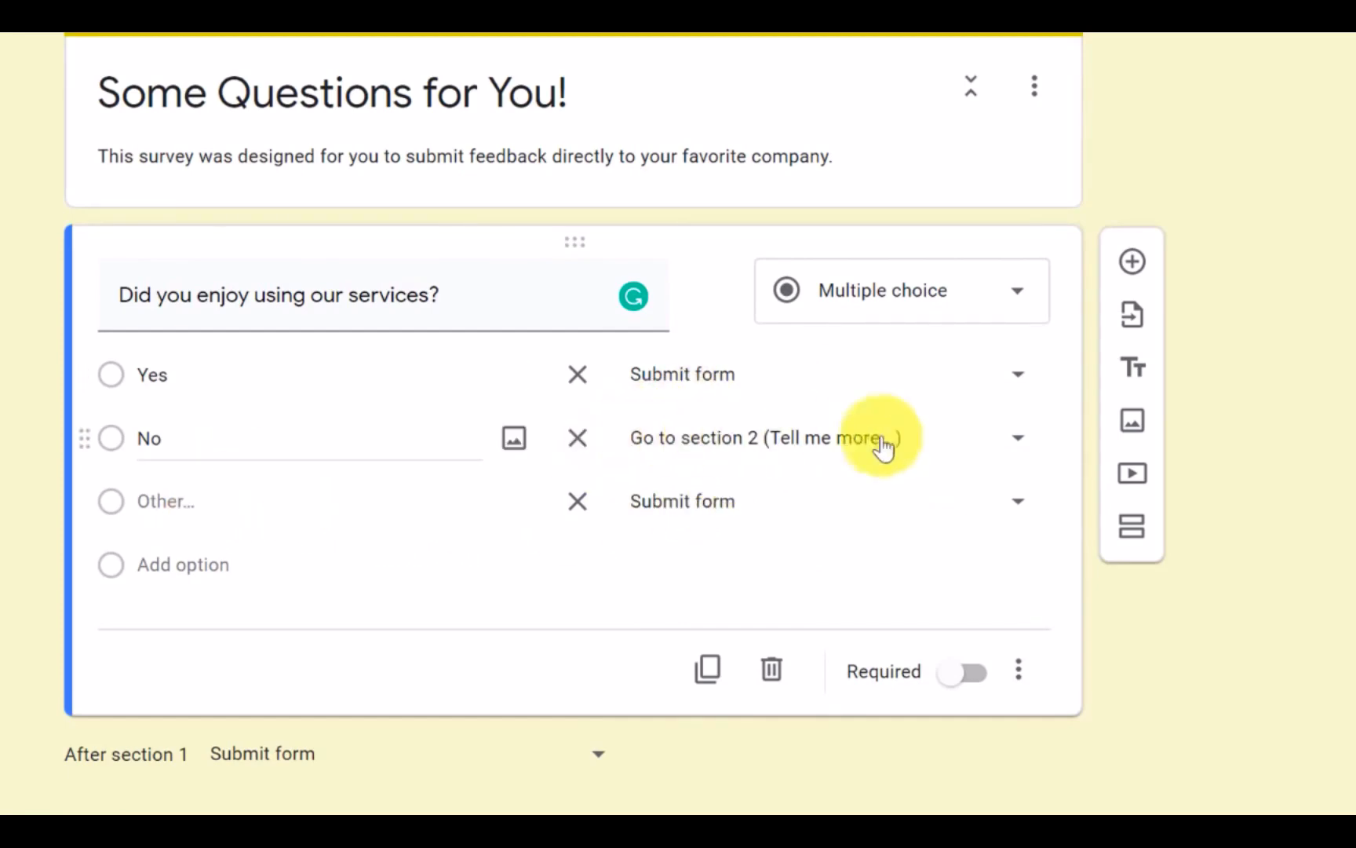
Step: Choose Submit form as the action that follows section 1
{"action": "scroll", "coordinate": [1296, 422], "scroll_direction": "down", "scroll_amount": 3}
{"action": "scroll", "coordinate": [1294, 425], "scroll_direction": "down", "scroll_amount": 3}
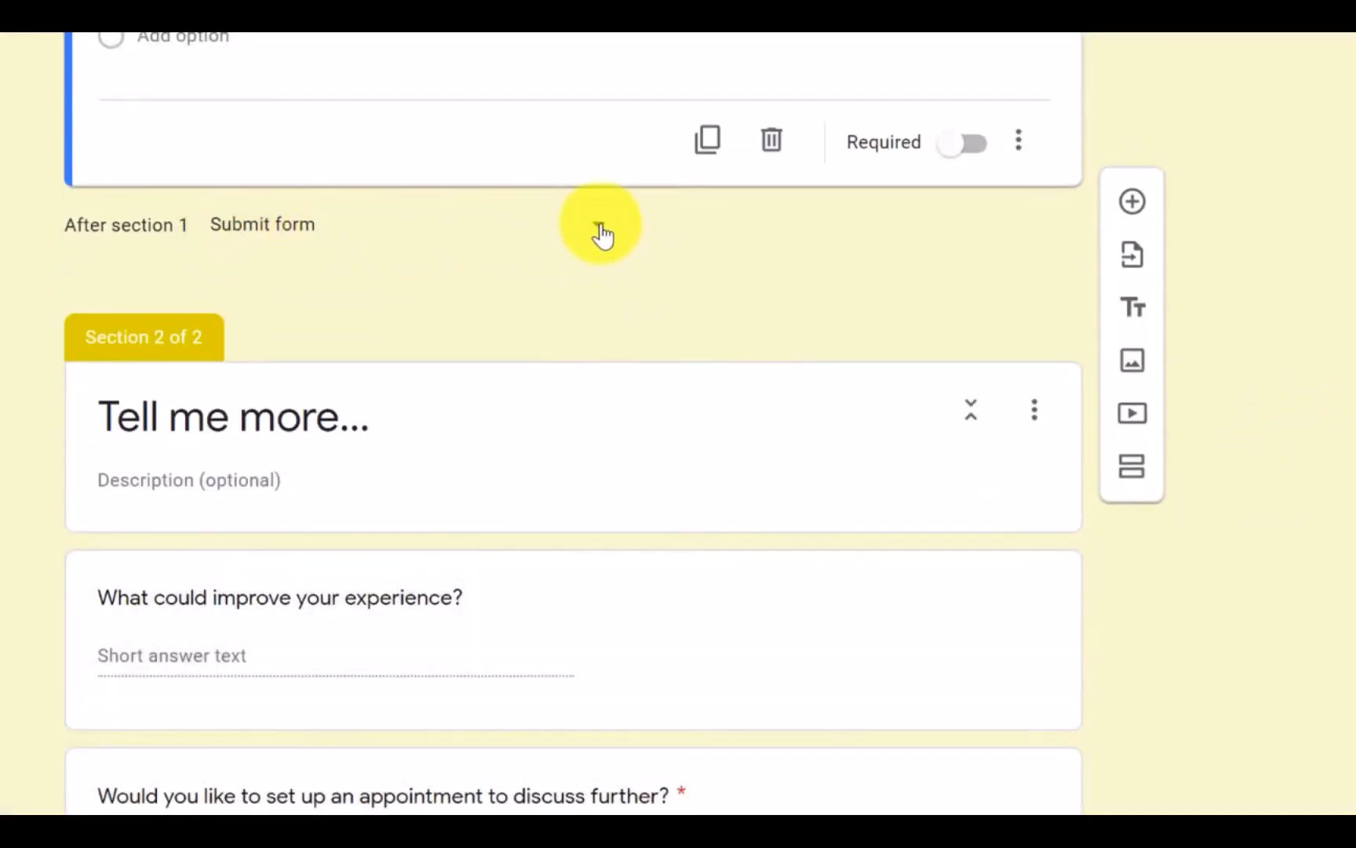
{"action": "scroll", "coordinate": [597, 233], "scroll_direction": "up", "scroll_amount": 3}
{"action": "scroll", "coordinate": [605, 253], "scroll_direction": "down", "scroll_amount": 3}
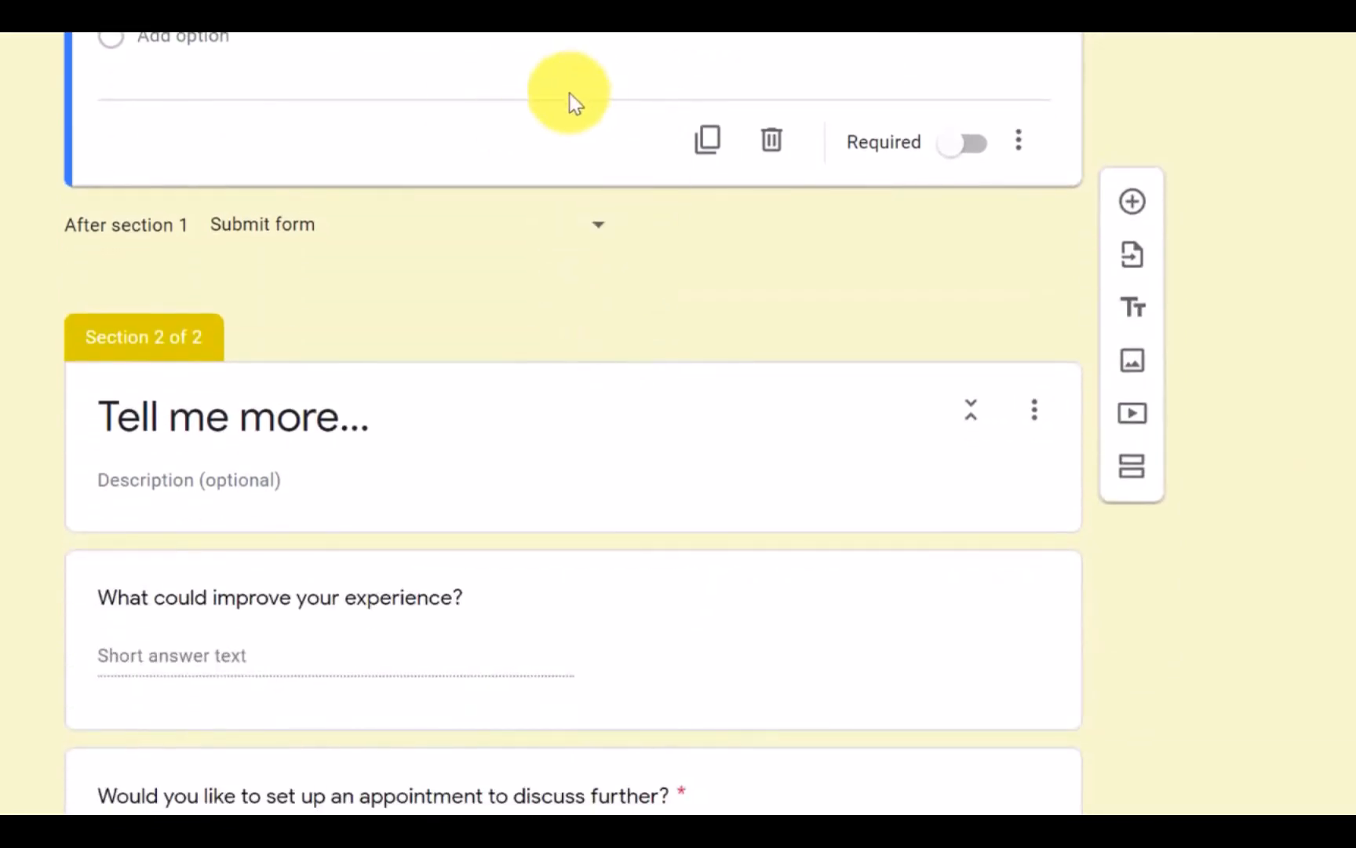
{"action": "left_click", "coordinate": [601, 238]}
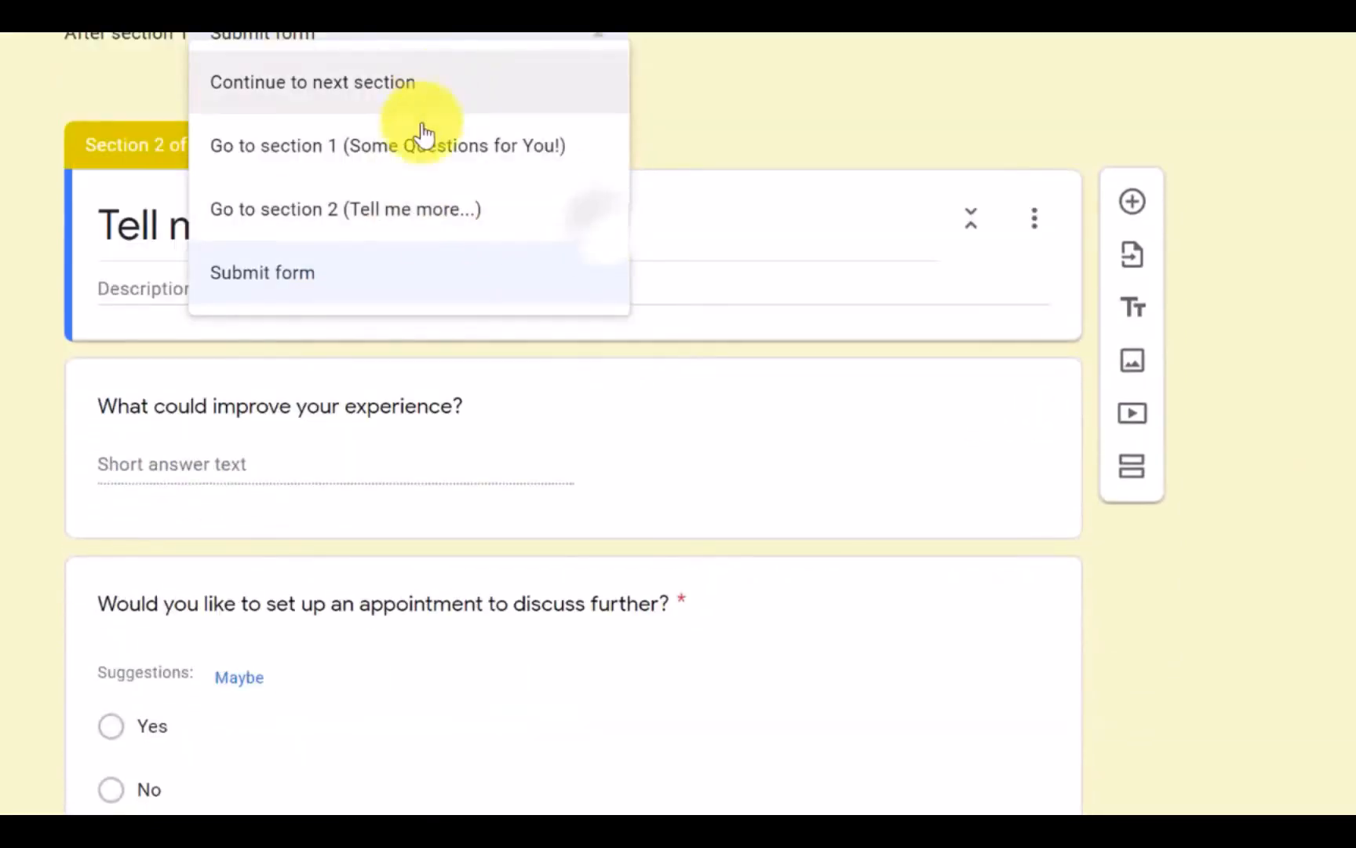
{"action": "left_click", "coordinate": [314, 283]}
Step: Review the survey's flow from the services question through the end of section 1 to the "Tell me more..." section
{"action": "scroll", "coordinate": [471, 228], "scroll_direction": "up", "scroll_amount": 5}
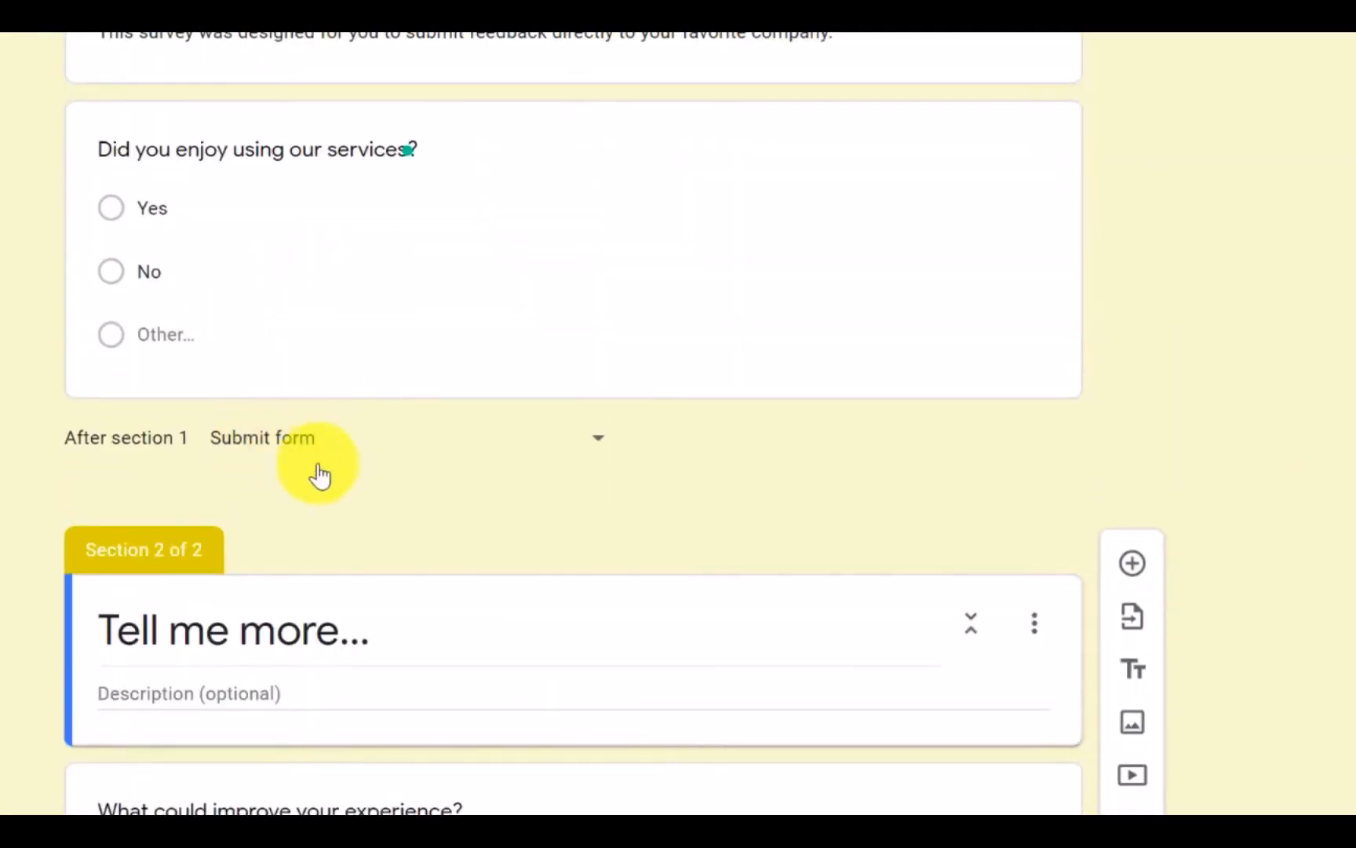
{"action": "scroll", "coordinate": [353, 442], "scroll_direction": "up", "scroll_amount": 3}
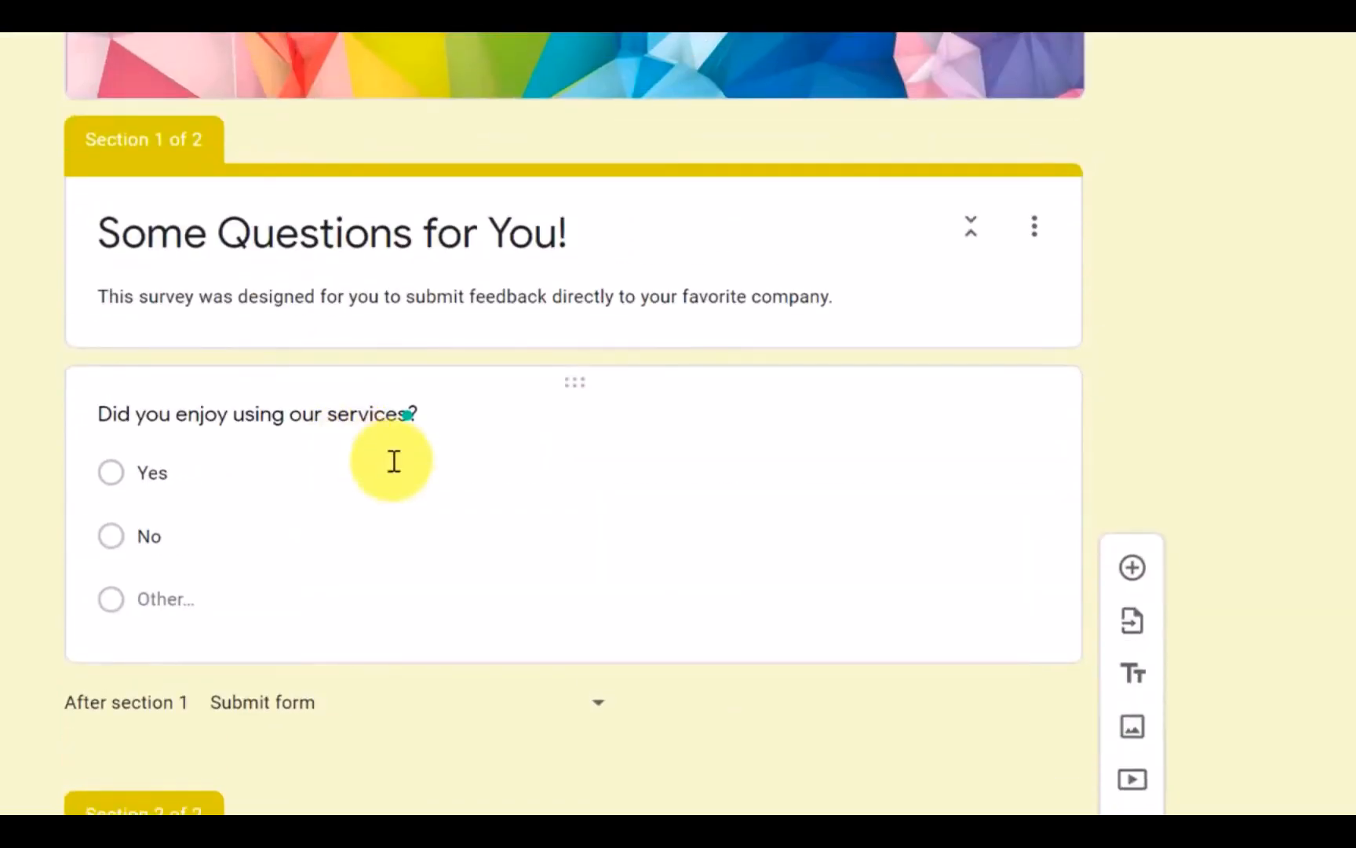
{"action": "scroll", "coordinate": [390, 460], "scroll_direction": "down", "scroll_amount": 3}
{"action": "scroll", "coordinate": [530, 272], "scroll_direction": "down", "scroll_amount": 3}
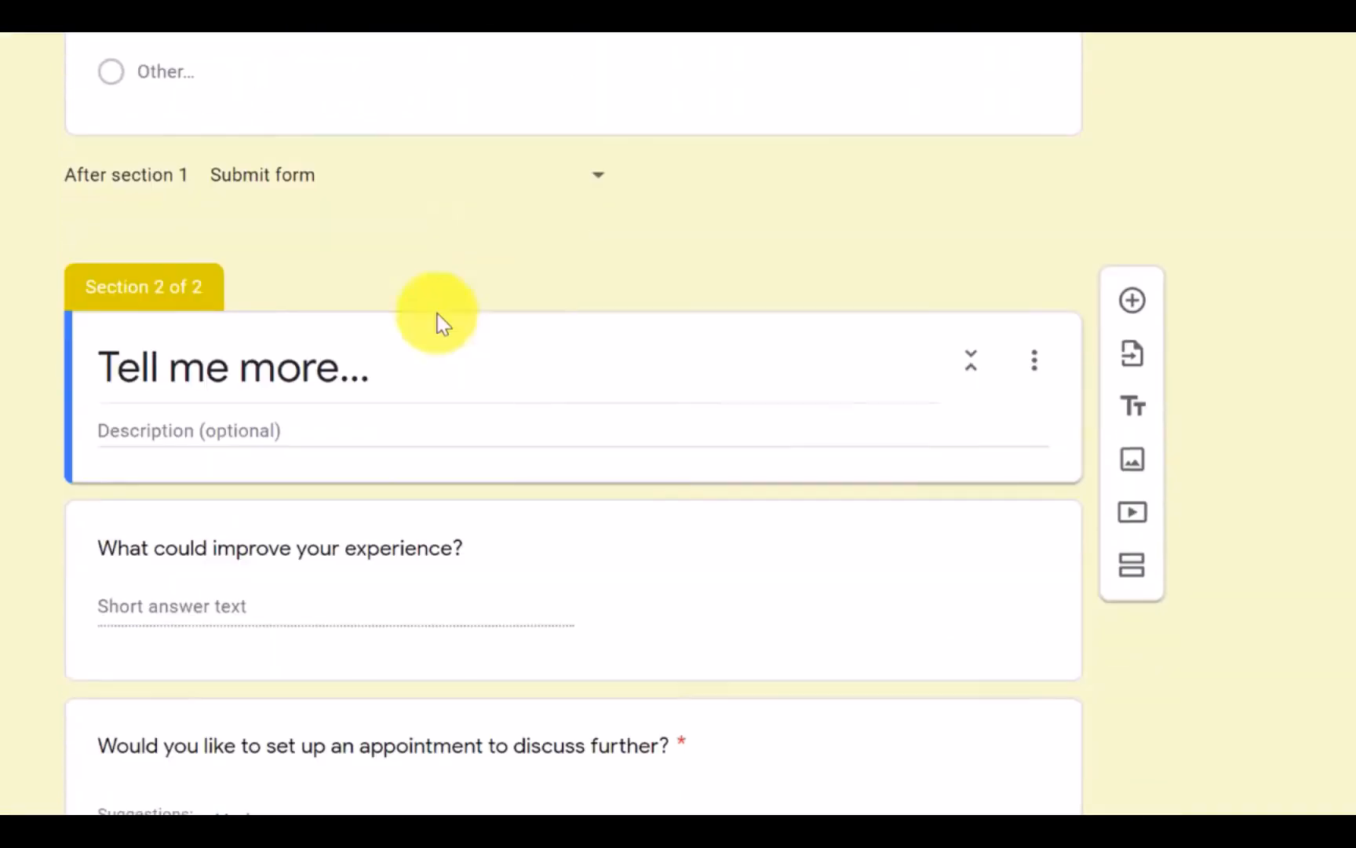
{"action": "scroll", "coordinate": [438, 321], "scroll_direction": "up", "scroll_amount": 3}
{"action": "scroll", "coordinate": [302, 363], "scroll_direction": "down", "scroll_amount": 3}
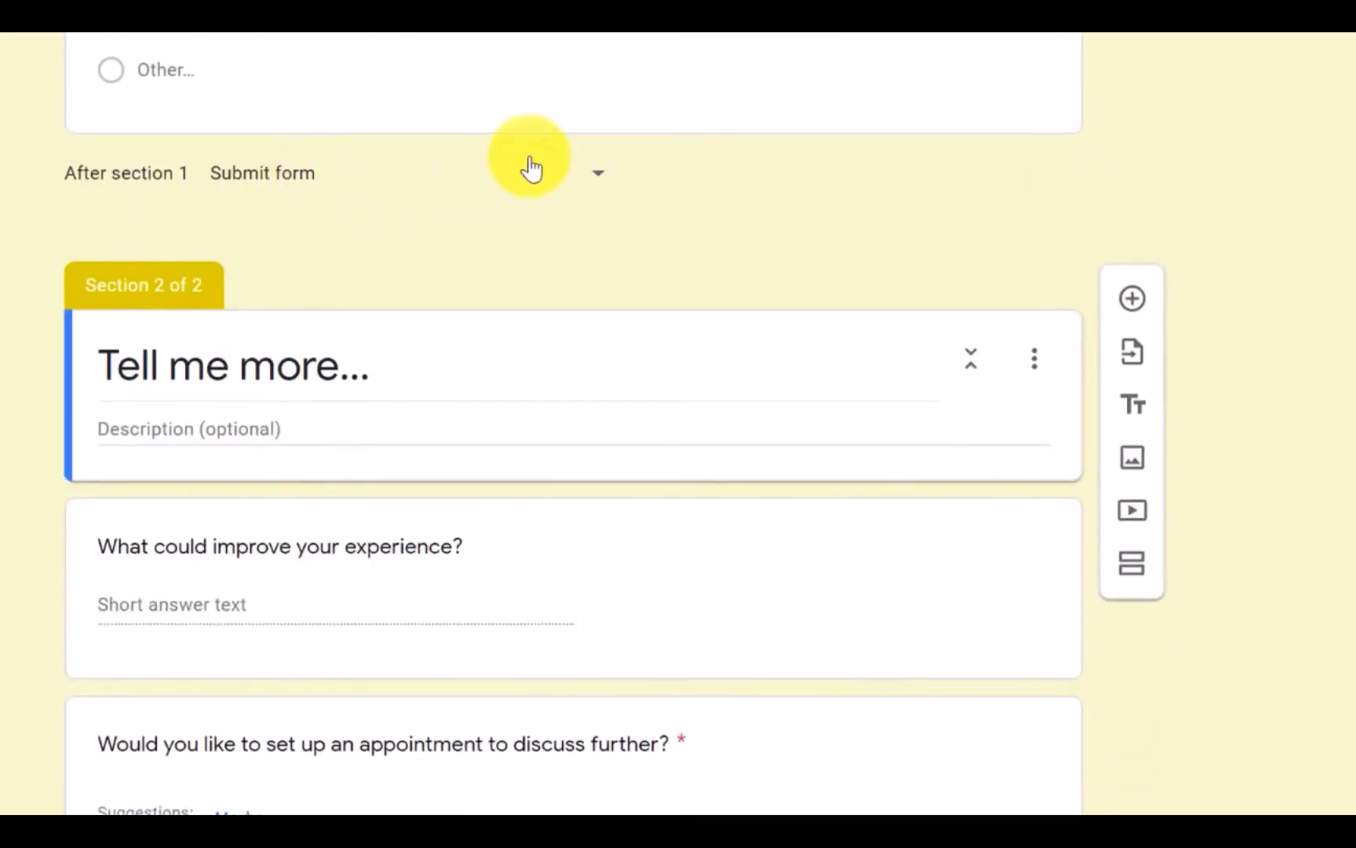
{"action": "scroll", "coordinate": [533, 196], "scroll_direction": "up", "scroll_amount": 3}
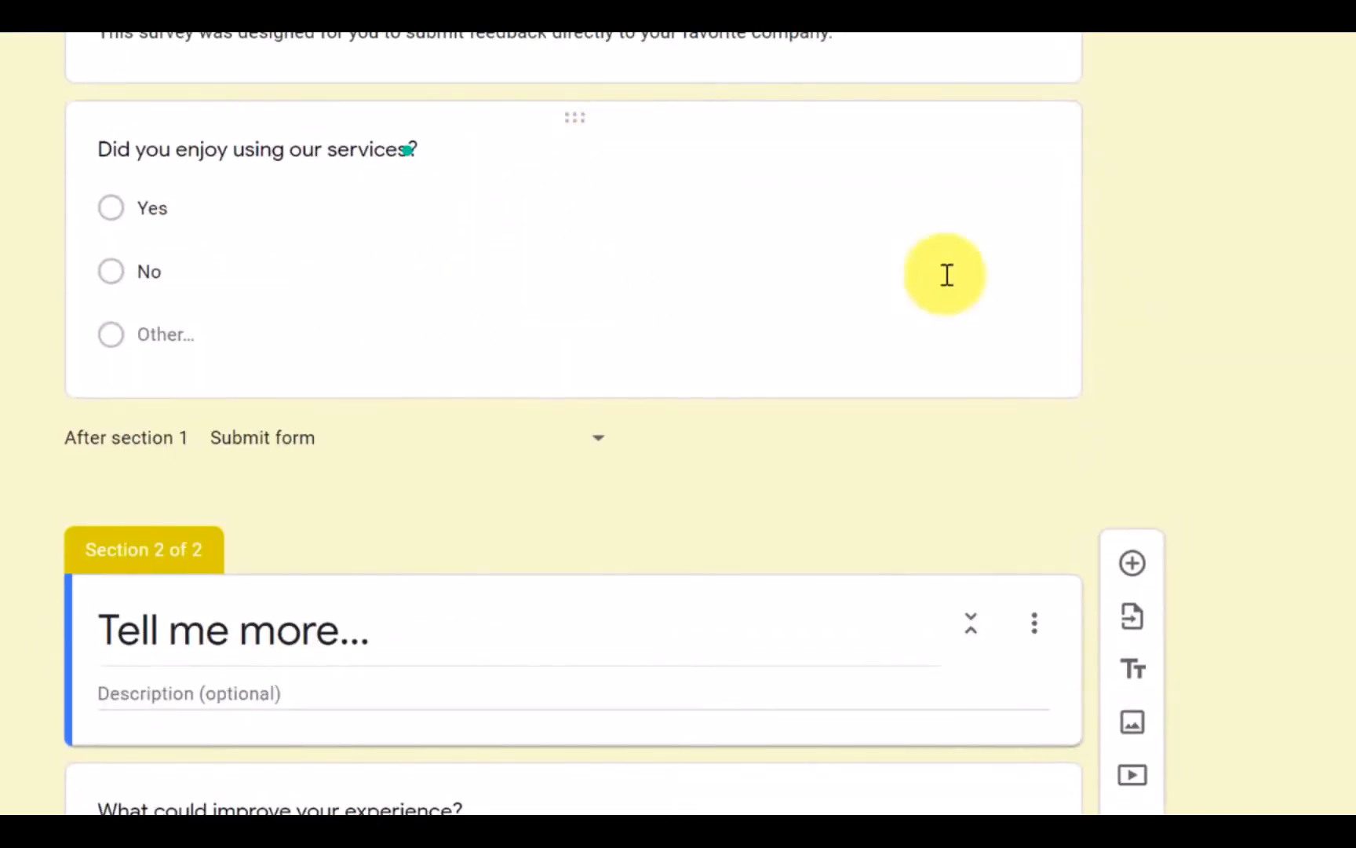
Step: Open the services question and check its answer routing against the questions in section 2
{"action": "left_click", "coordinate": [954, 278]}
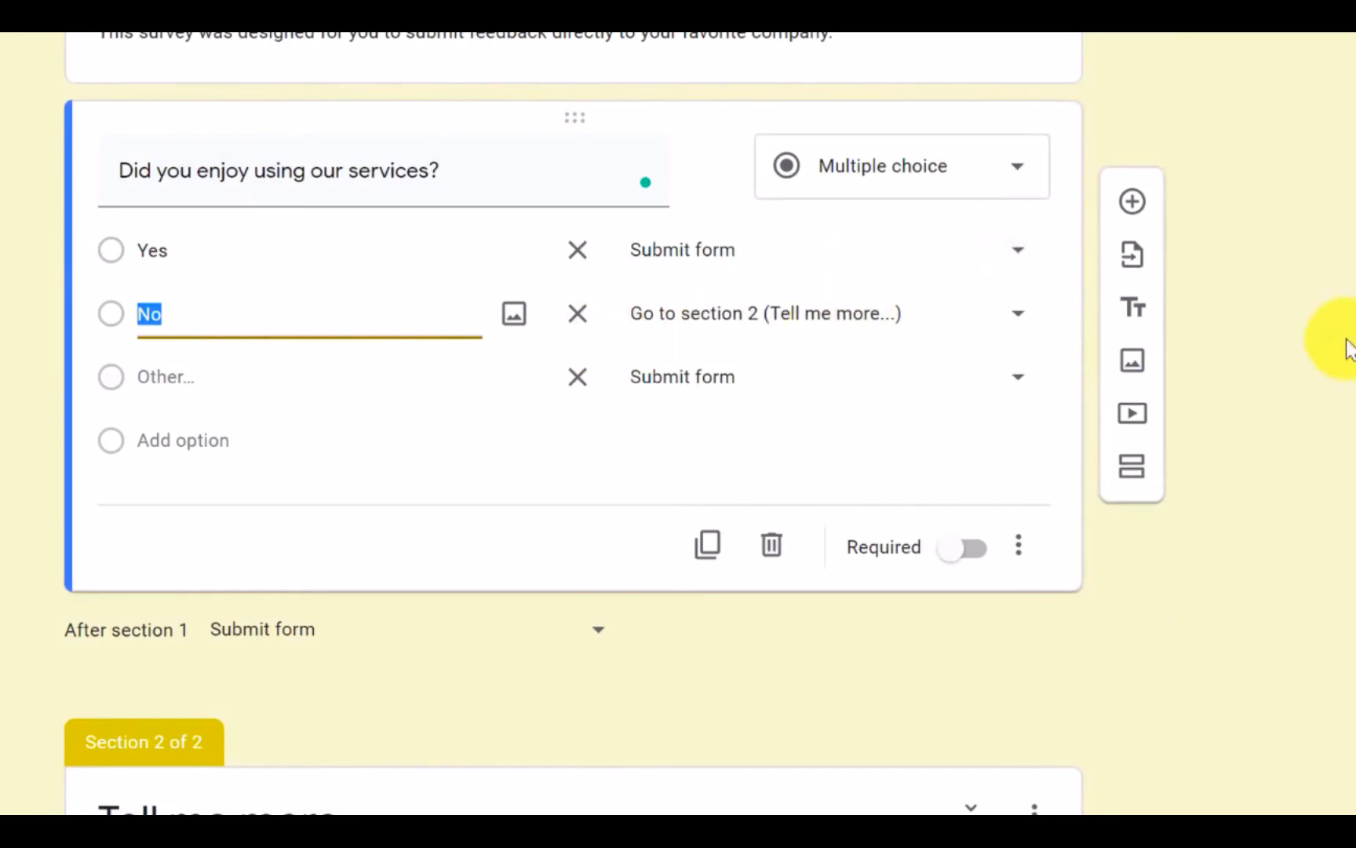
{"action": "left_click", "coordinate": [1311, 339]}
{"action": "scroll", "coordinate": [1211, 339], "scroll_direction": "down", "scroll_amount": 5}
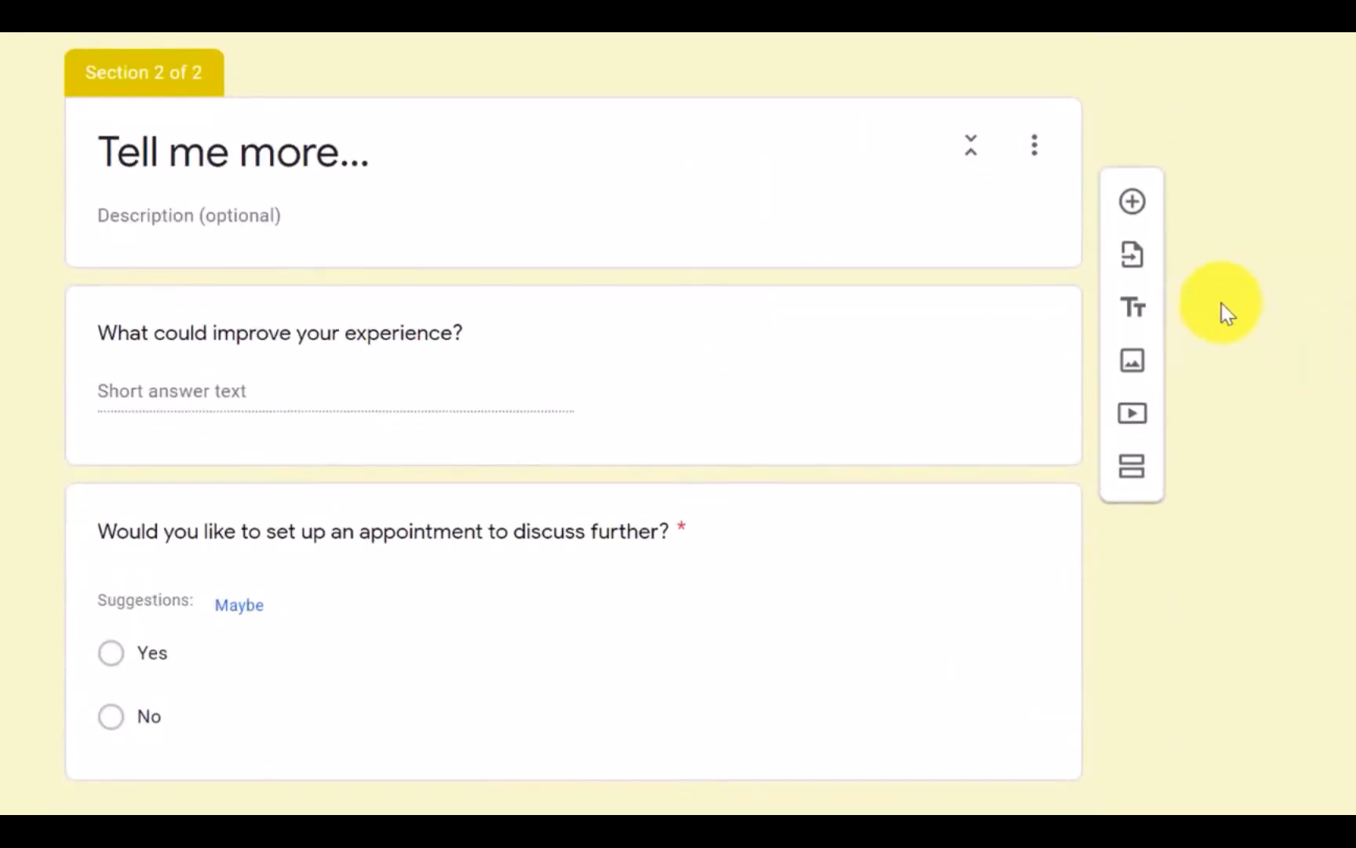
{"action": "scroll", "coordinate": [681, 309], "scroll_direction": "up", "scroll_amount": 5}
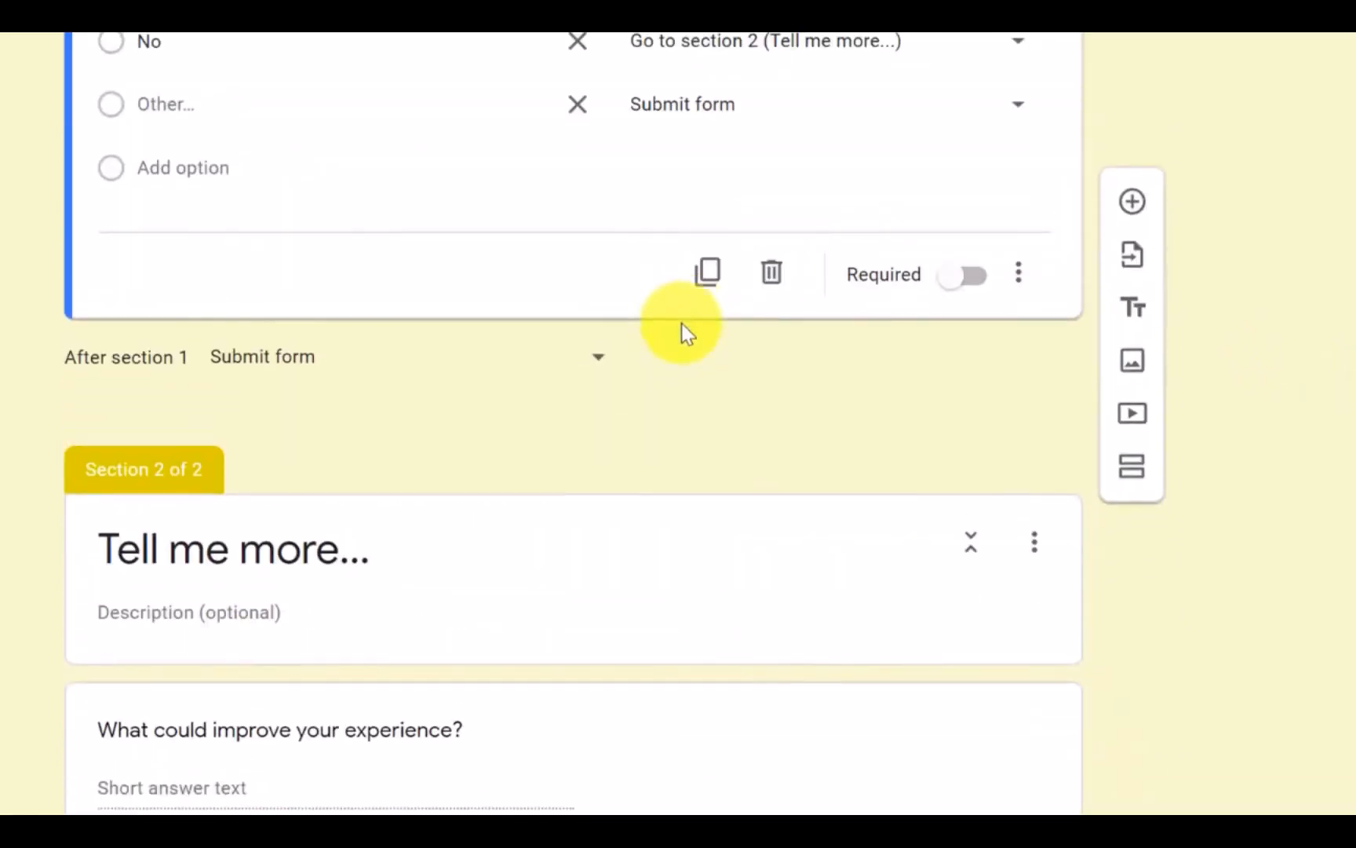
{"action": "scroll", "coordinate": [675, 338], "scroll_direction": "up", "scroll_amount": 6}
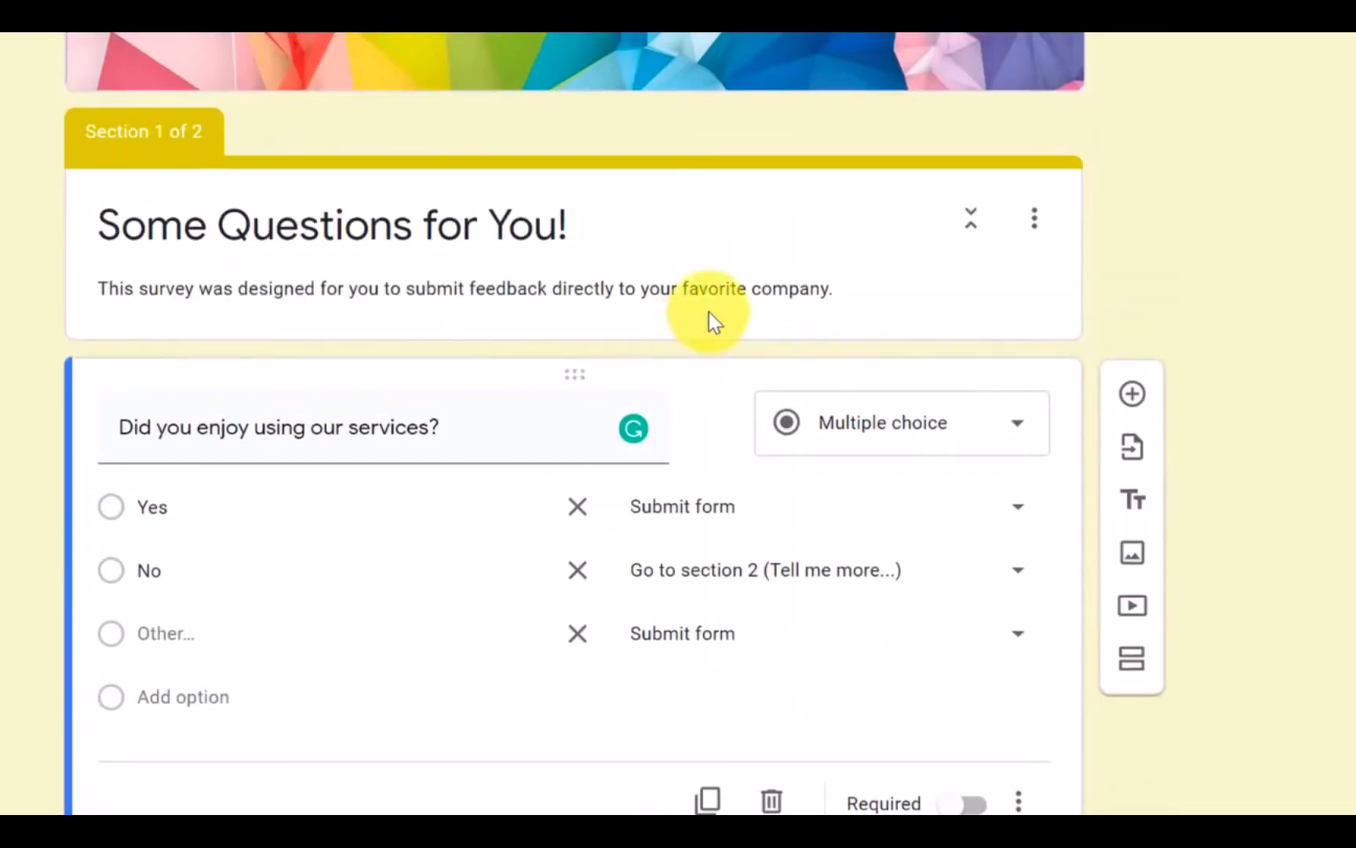
{"action": "scroll", "coordinate": [708, 314], "scroll_direction": "up", "scroll_amount": 4}
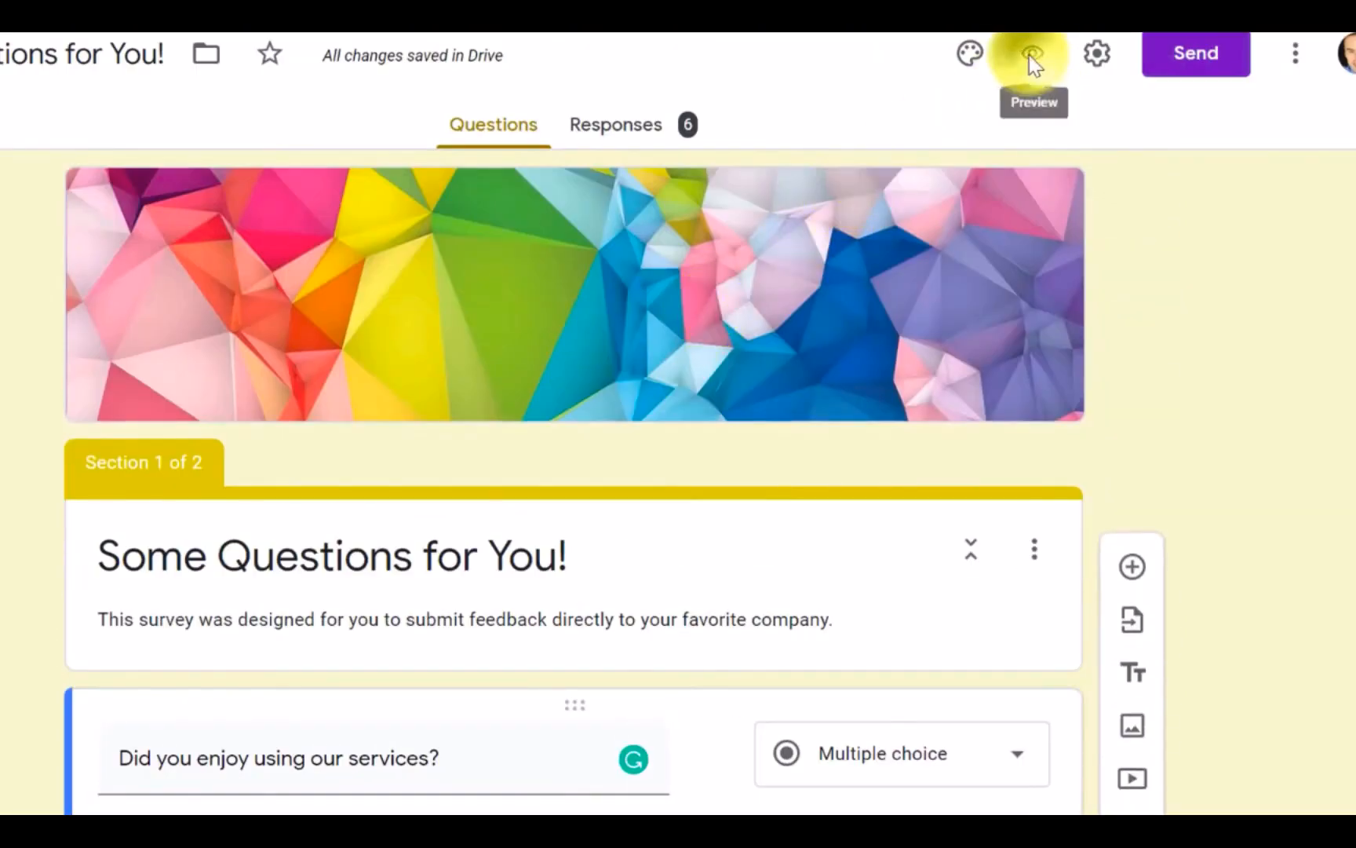
Step: Preview the survey, answer Yes to the services question and submit the response
{"action": "left_click", "coordinate": [1031, 55]}
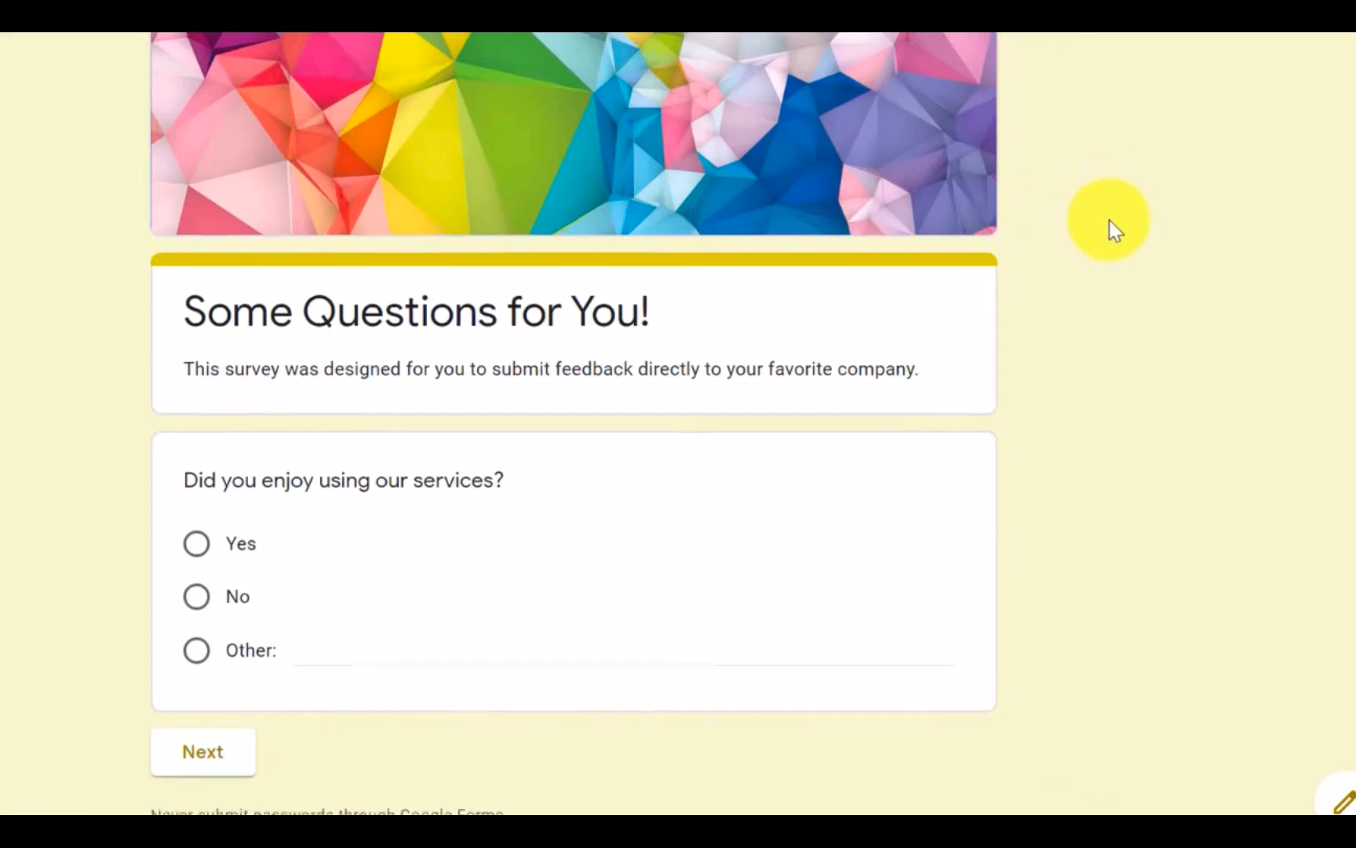
{"action": "scroll", "coordinate": [1113, 226], "scroll_direction": "down", "scroll_amount": 1}
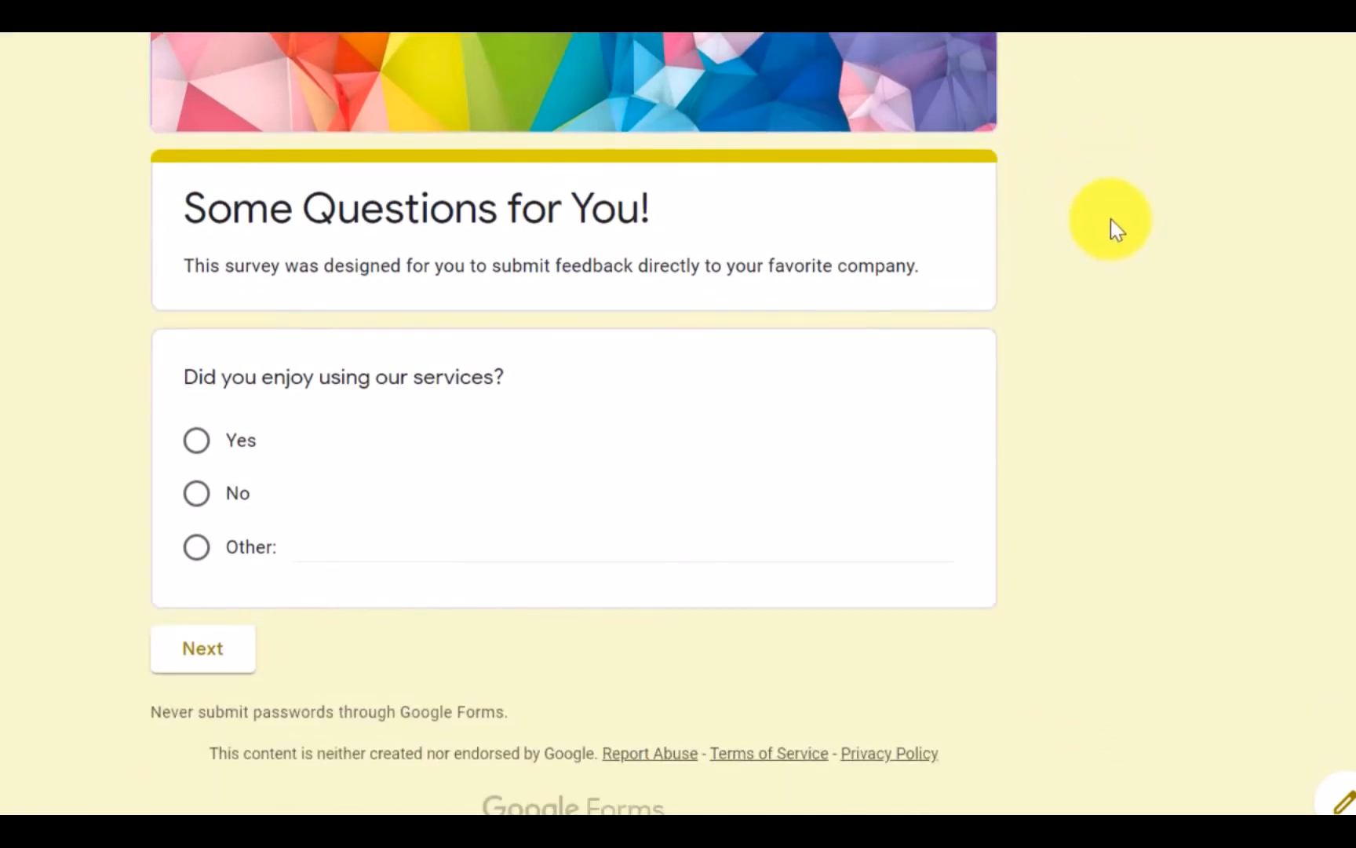
{"action": "left_click", "coordinate": [198, 449]}
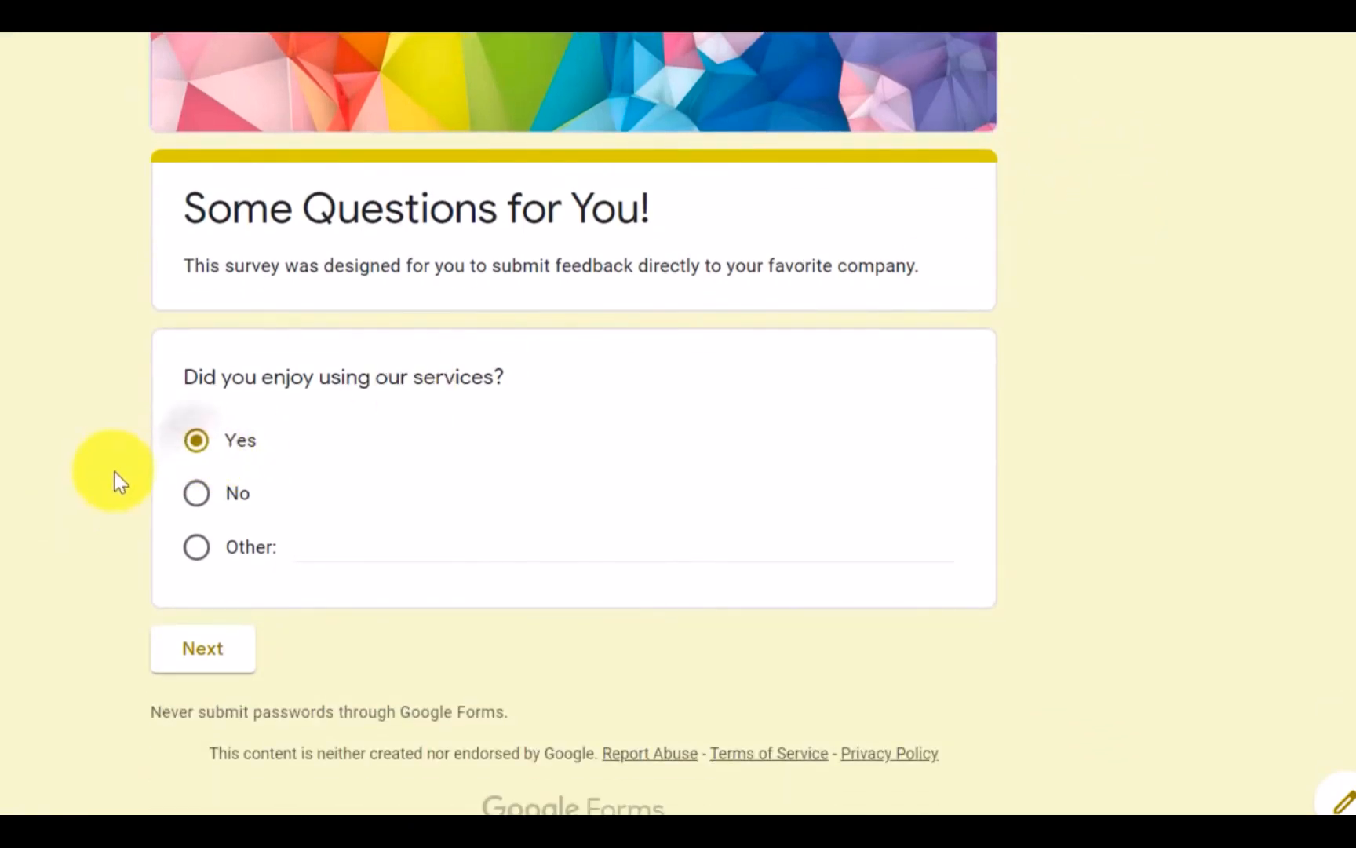
{"action": "left_click", "coordinate": [219, 667]}
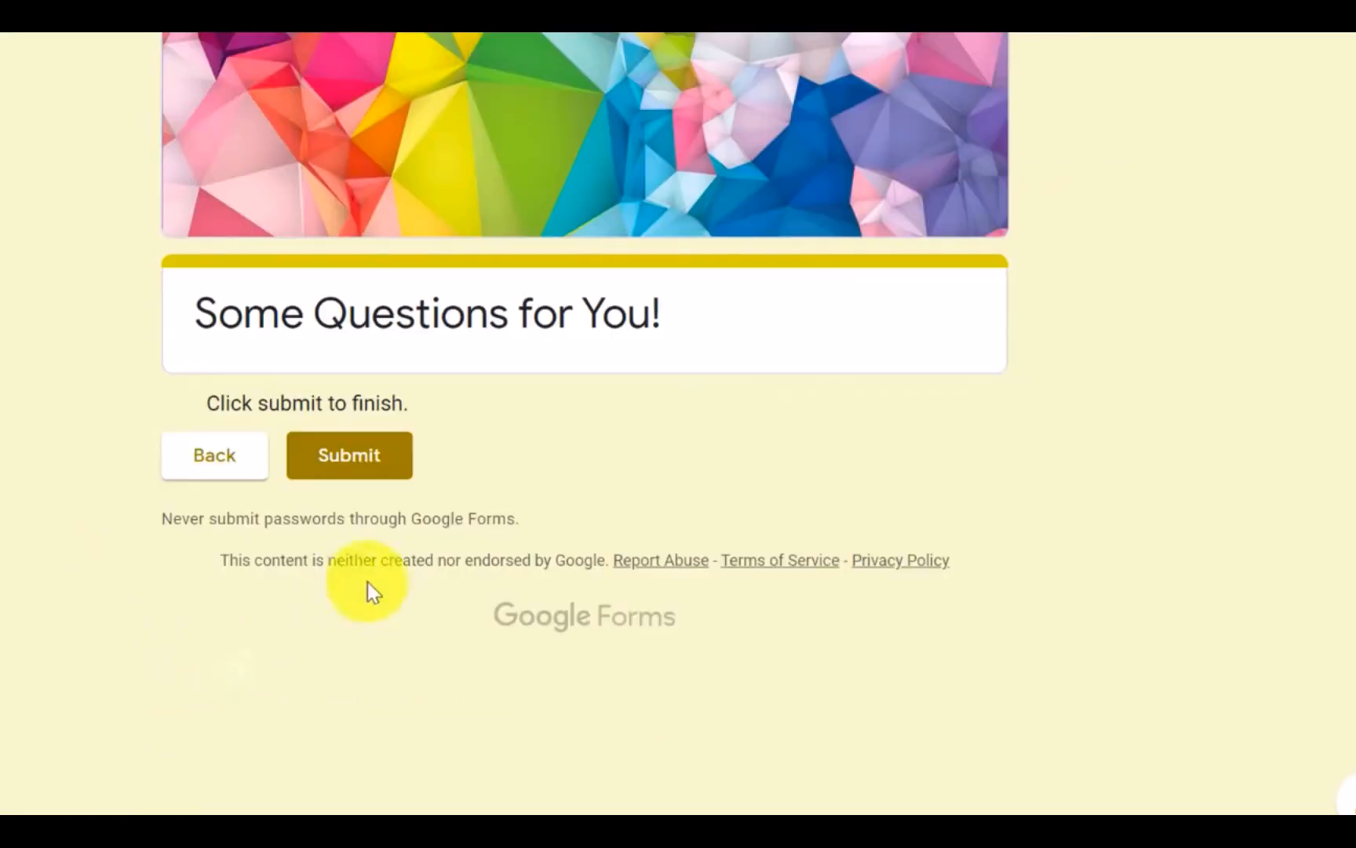
{"action": "left_click", "coordinate": [345, 463]}
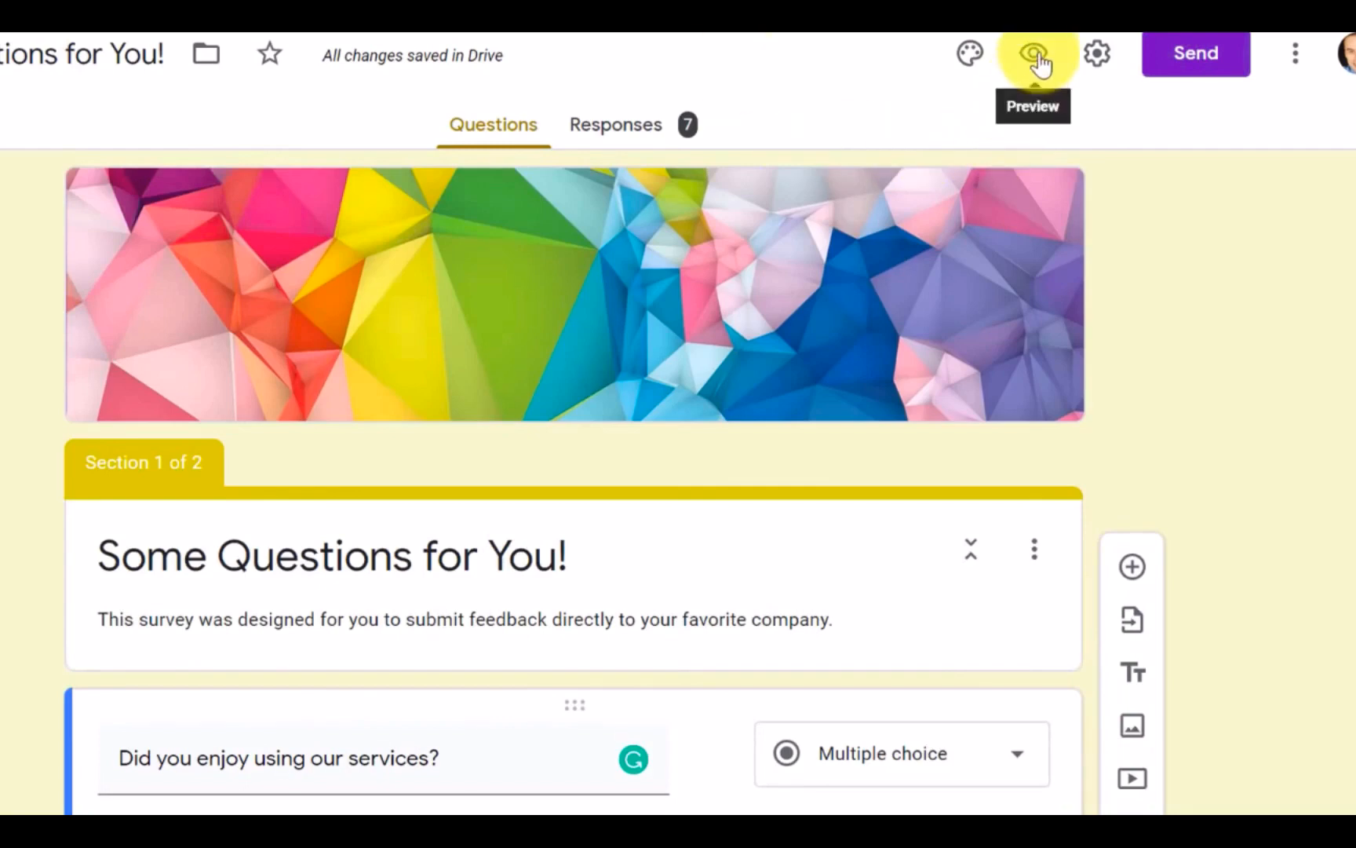
Step: Preview the survey again, answer No to the services question and check the questions in the "Tell me more..." section
{"action": "left_click", "coordinate": [1050, 63]}
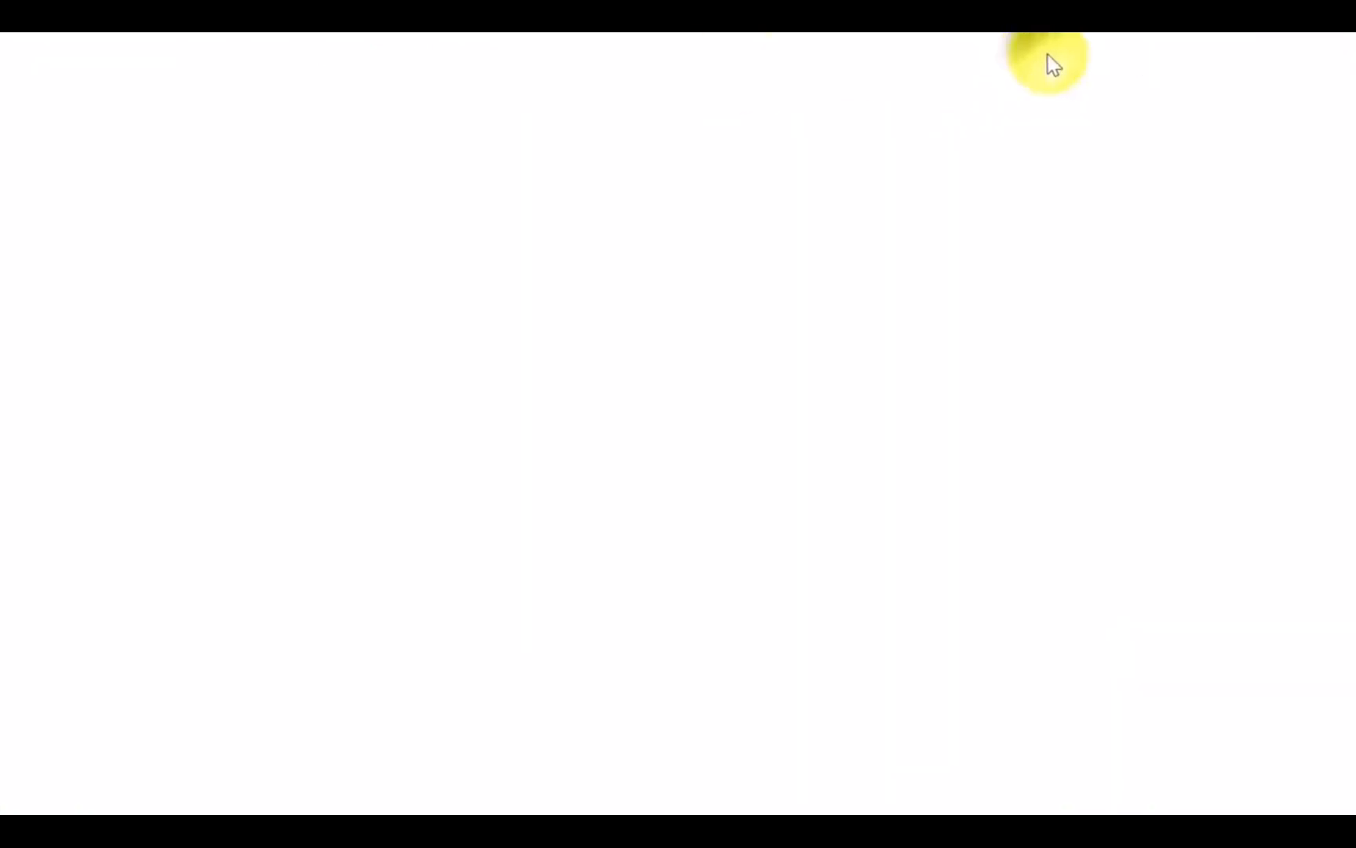
{"action": "scroll", "coordinate": [1066, 245], "scroll_direction": "down", "scroll_amount": 1}
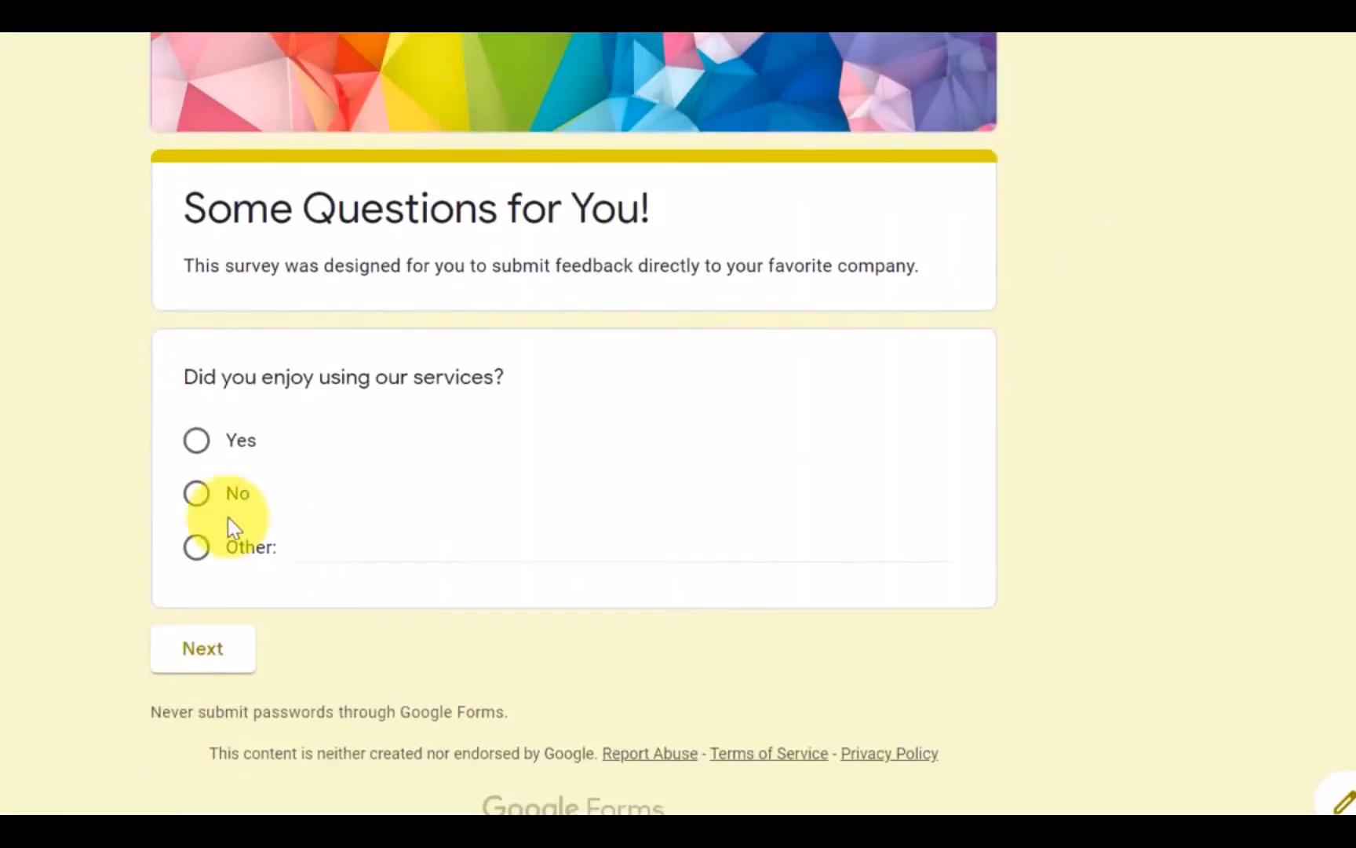
{"action": "left_click", "coordinate": [198, 494]}
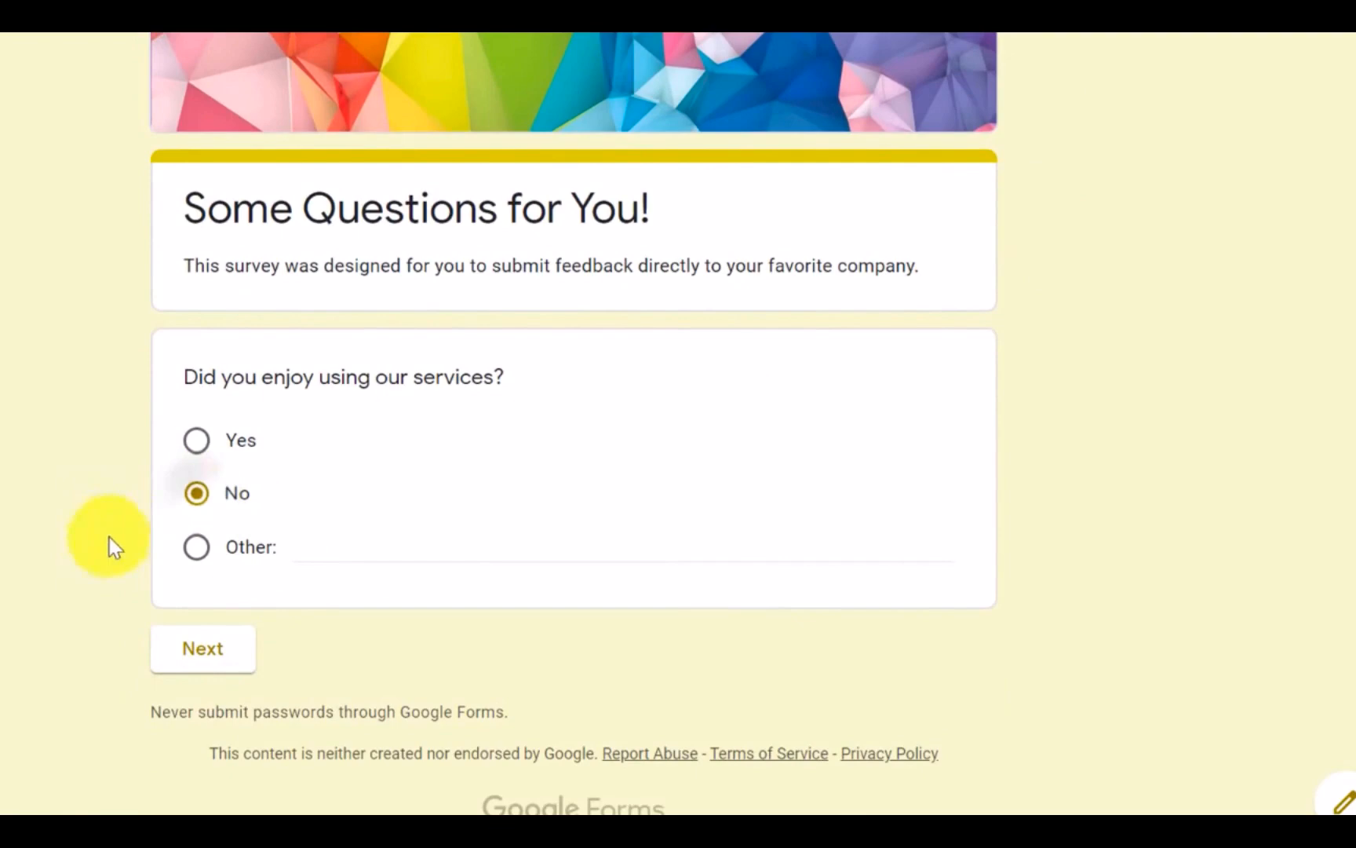
{"action": "left_click", "coordinate": [161, 643]}
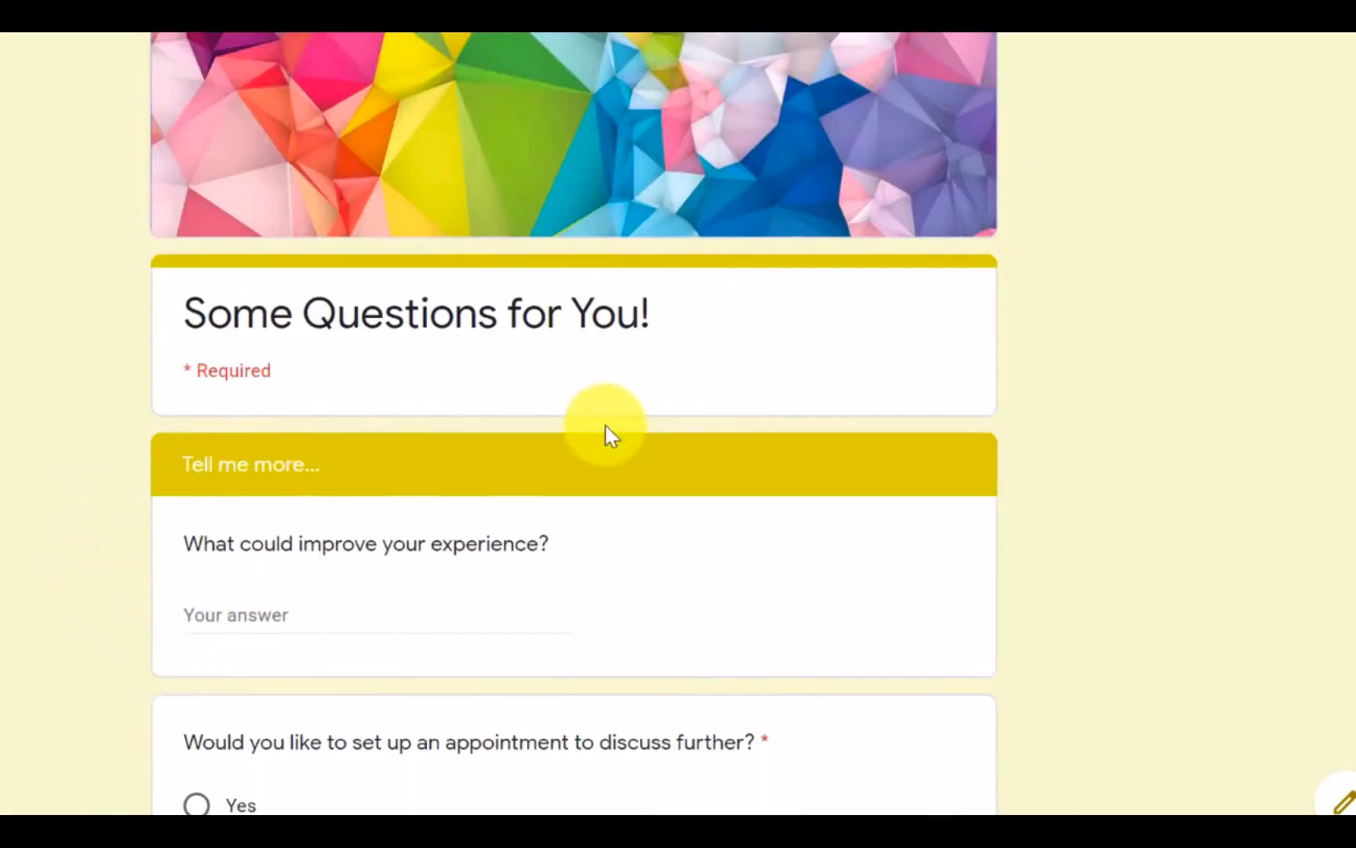
{"action": "scroll", "coordinate": [606, 428], "scroll_direction": "down", "scroll_amount": 3}
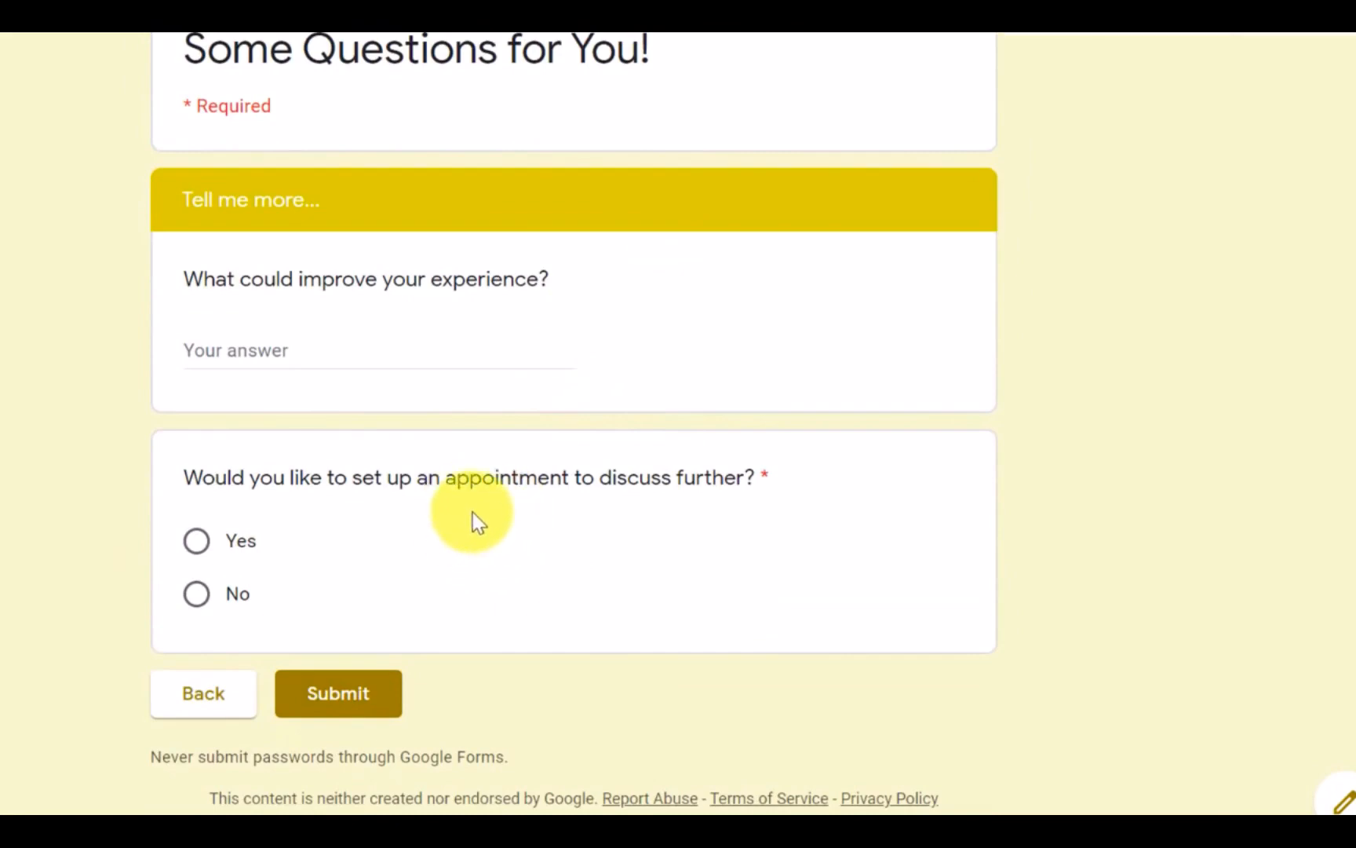
{"action": "scroll", "coordinate": [678, 533], "scroll_direction": "up", "scroll_amount": 3}
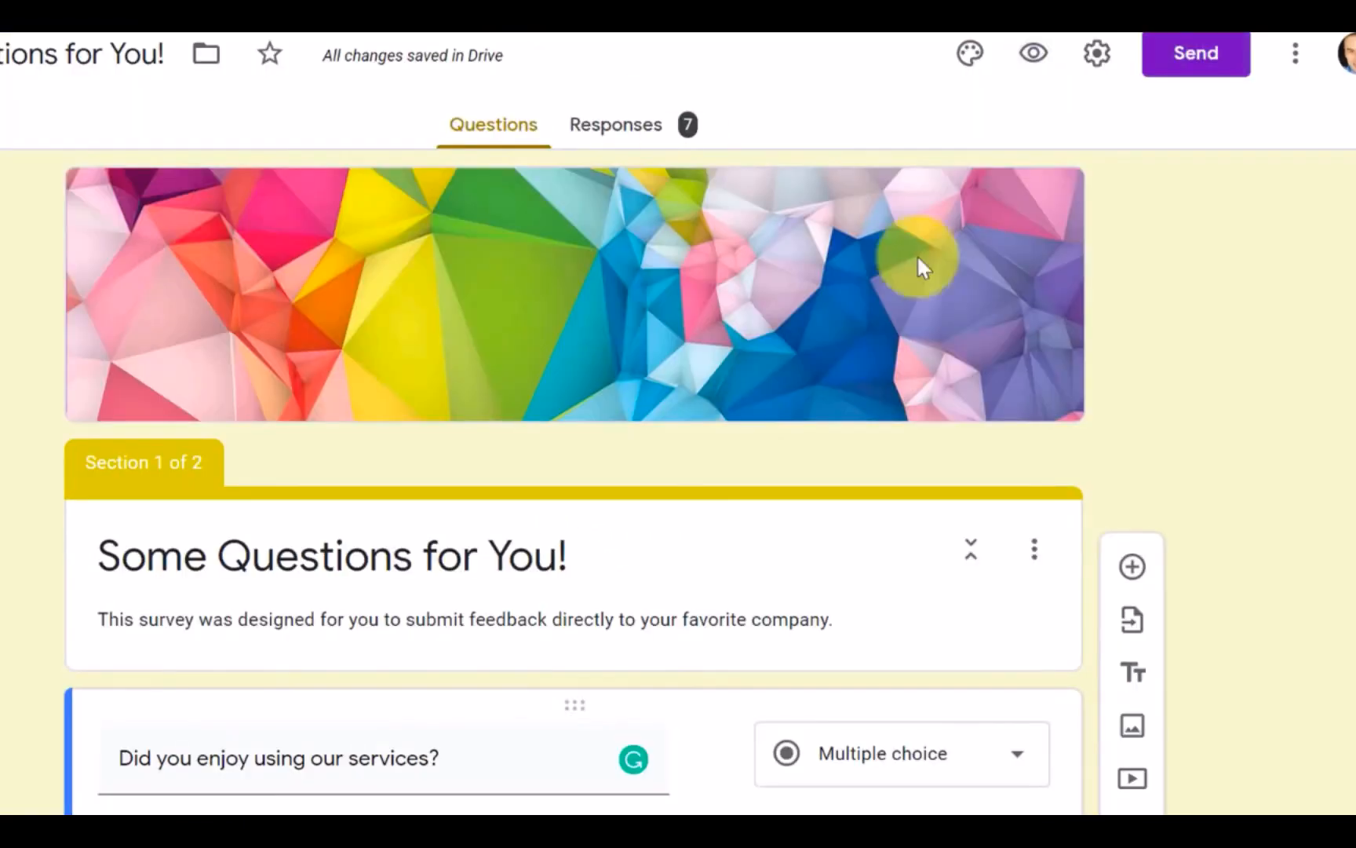
Step: Review the services question's answer routing and the order of the two sections in the form editor
{"action": "scroll", "coordinate": [1196, 354], "scroll_direction": "down", "scroll_amount": 10}
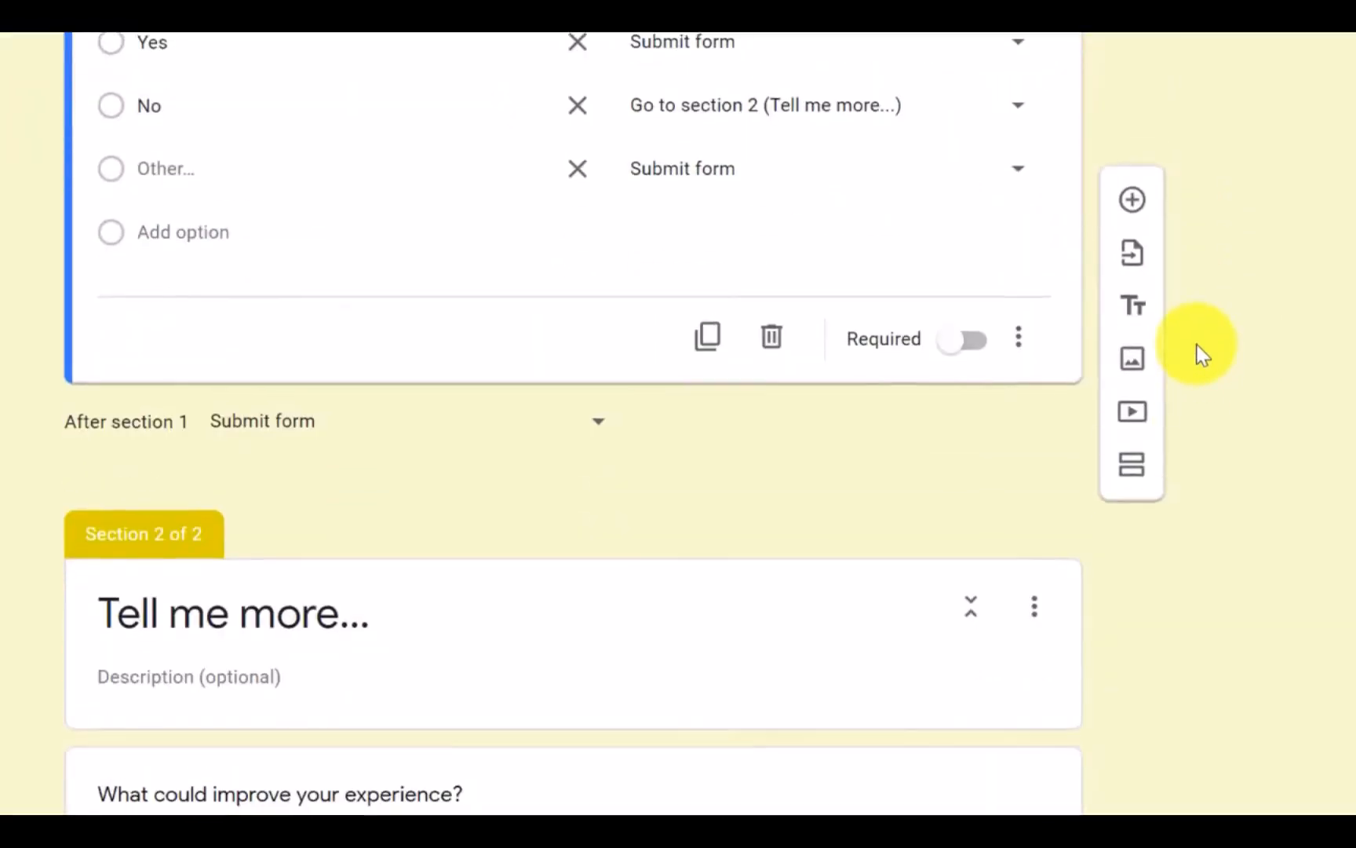
{"action": "scroll", "coordinate": [1201, 353], "scroll_direction": "down", "scroll_amount": 5}
{"action": "scroll", "coordinate": [1198, 345], "scroll_direction": "up", "scroll_amount": 8}
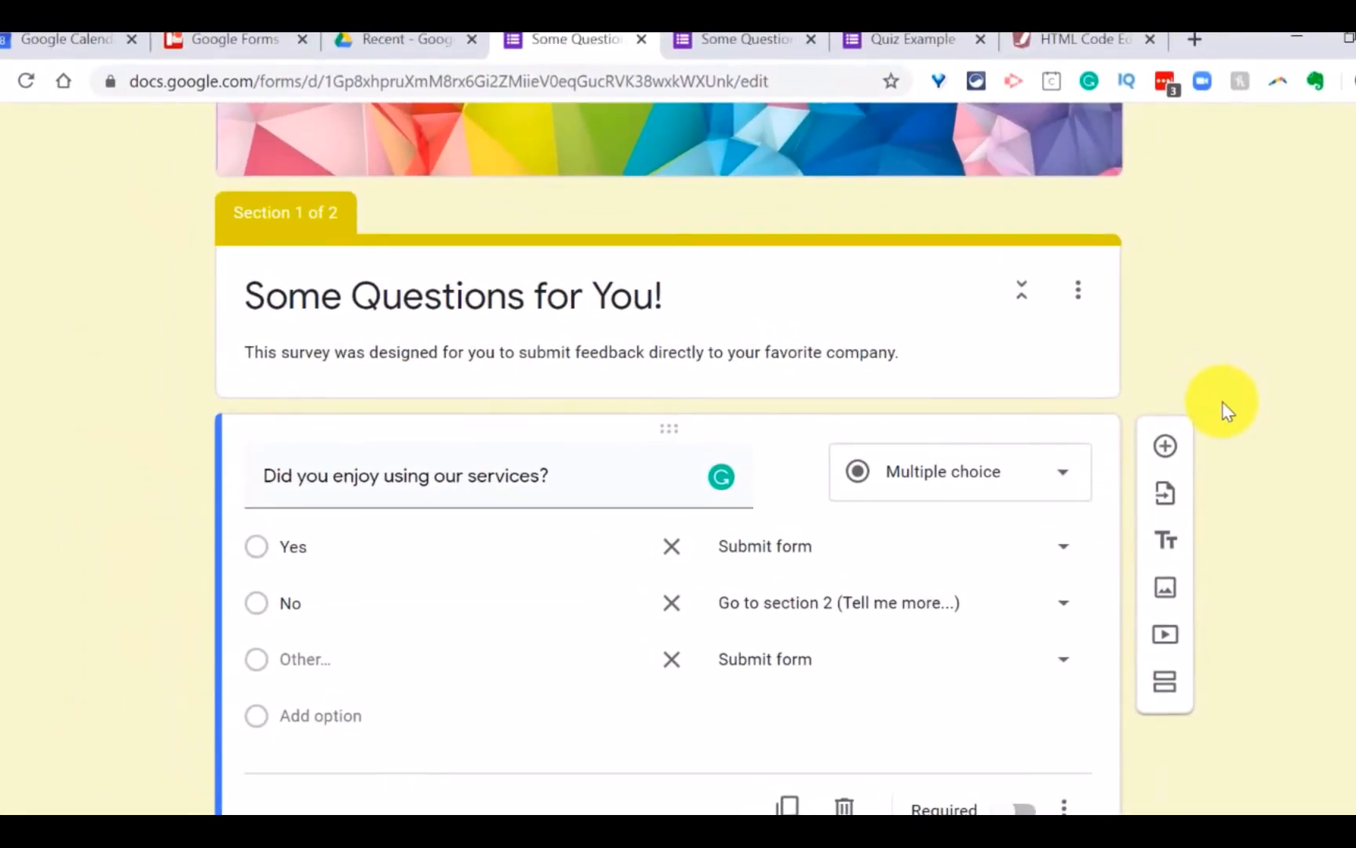
{"action": "scroll", "coordinate": [1224, 405], "scroll_direction": "down", "scroll_amount": 3}
{"action": "scroll", "coordinate": [1220, 402], "scroll_direction": "up", "scroll_amount": 3}
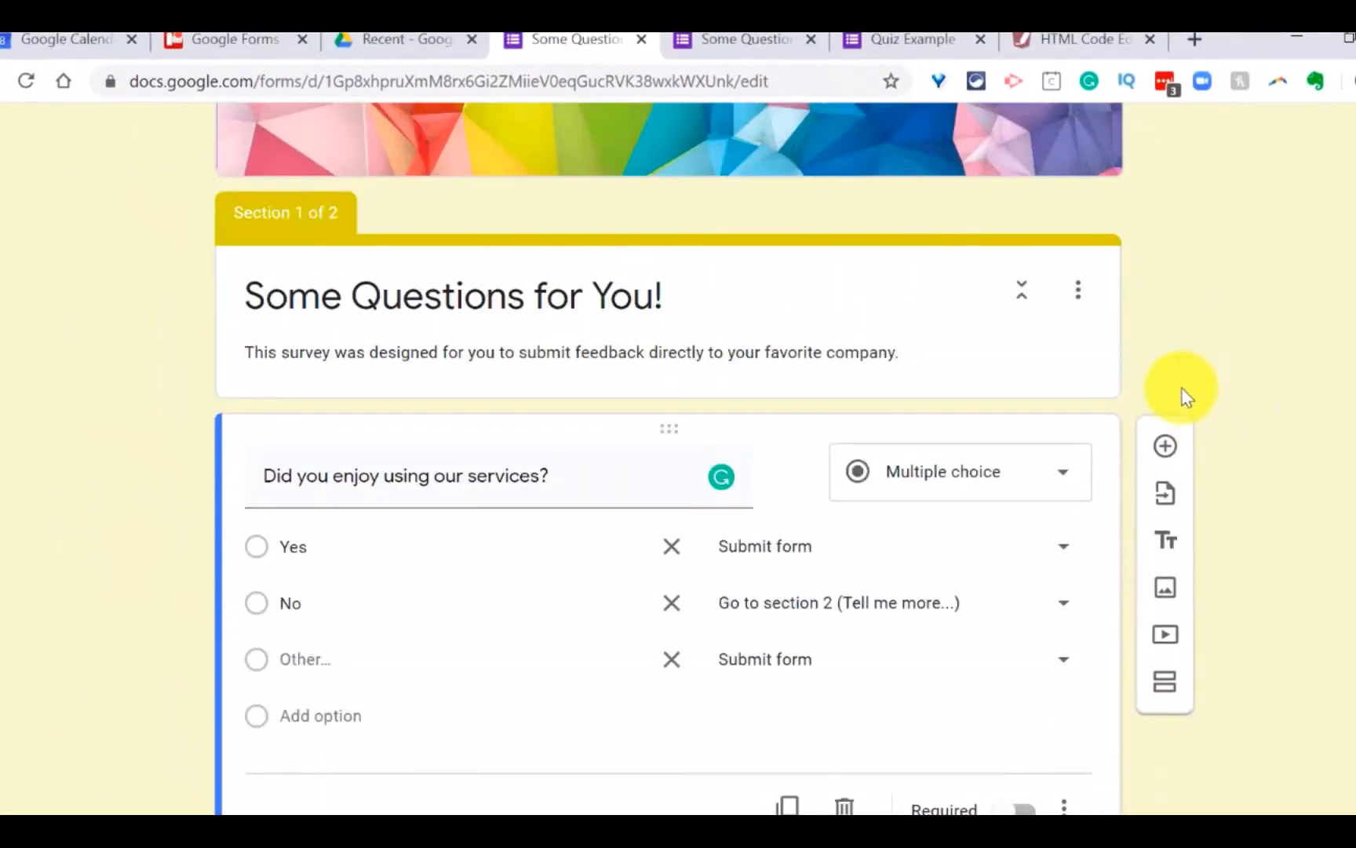
{"action": "scroll", "coordinate": [1180, 393], "scroll_direction": "up", "scroll_amount": 3}
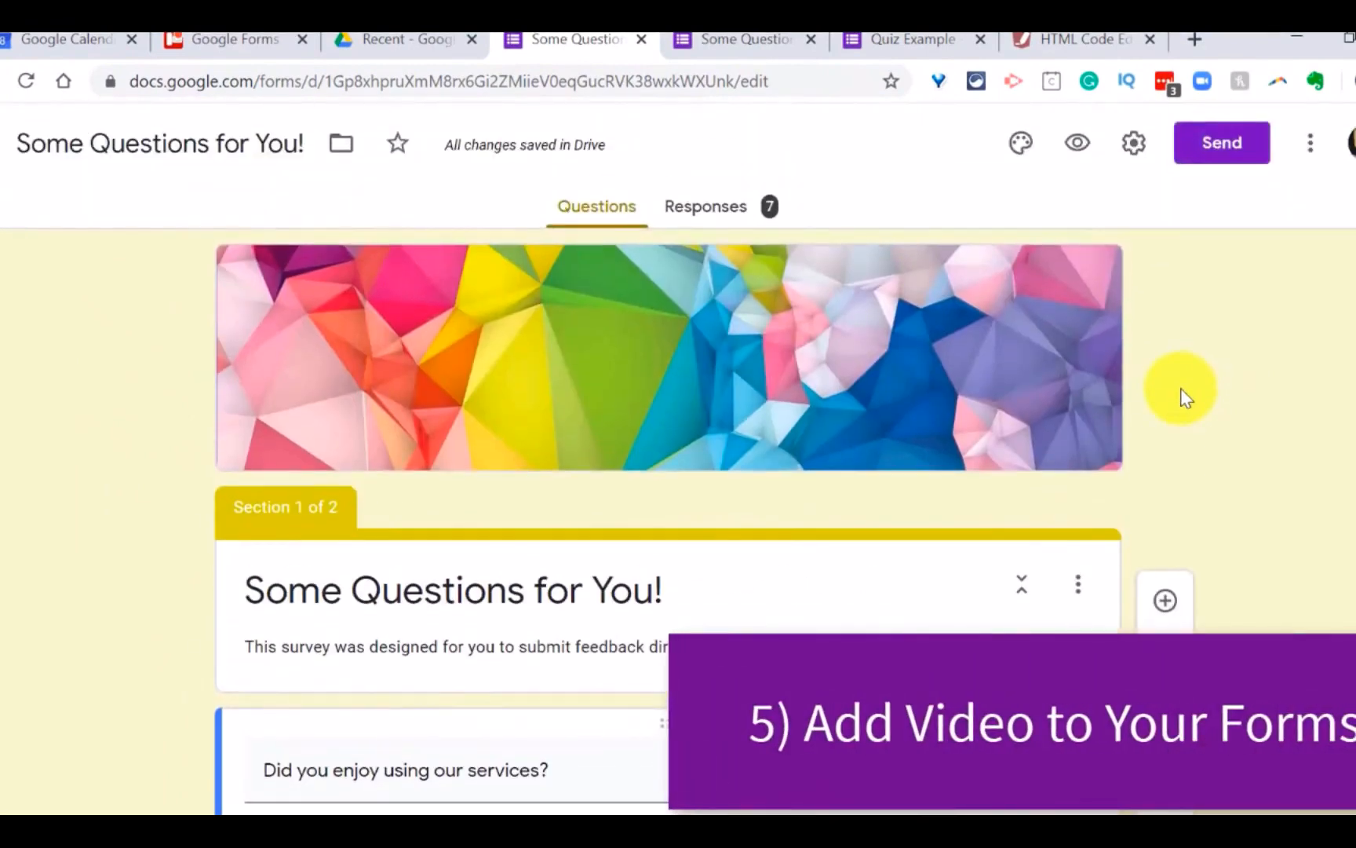
Step: Start adding a video to section 1 and search YouTube for "google forms tutorial"
{"action": "scroll", "coordinate": [1175, 393], "scroll_direction": "down", "scroll_amount": 4}
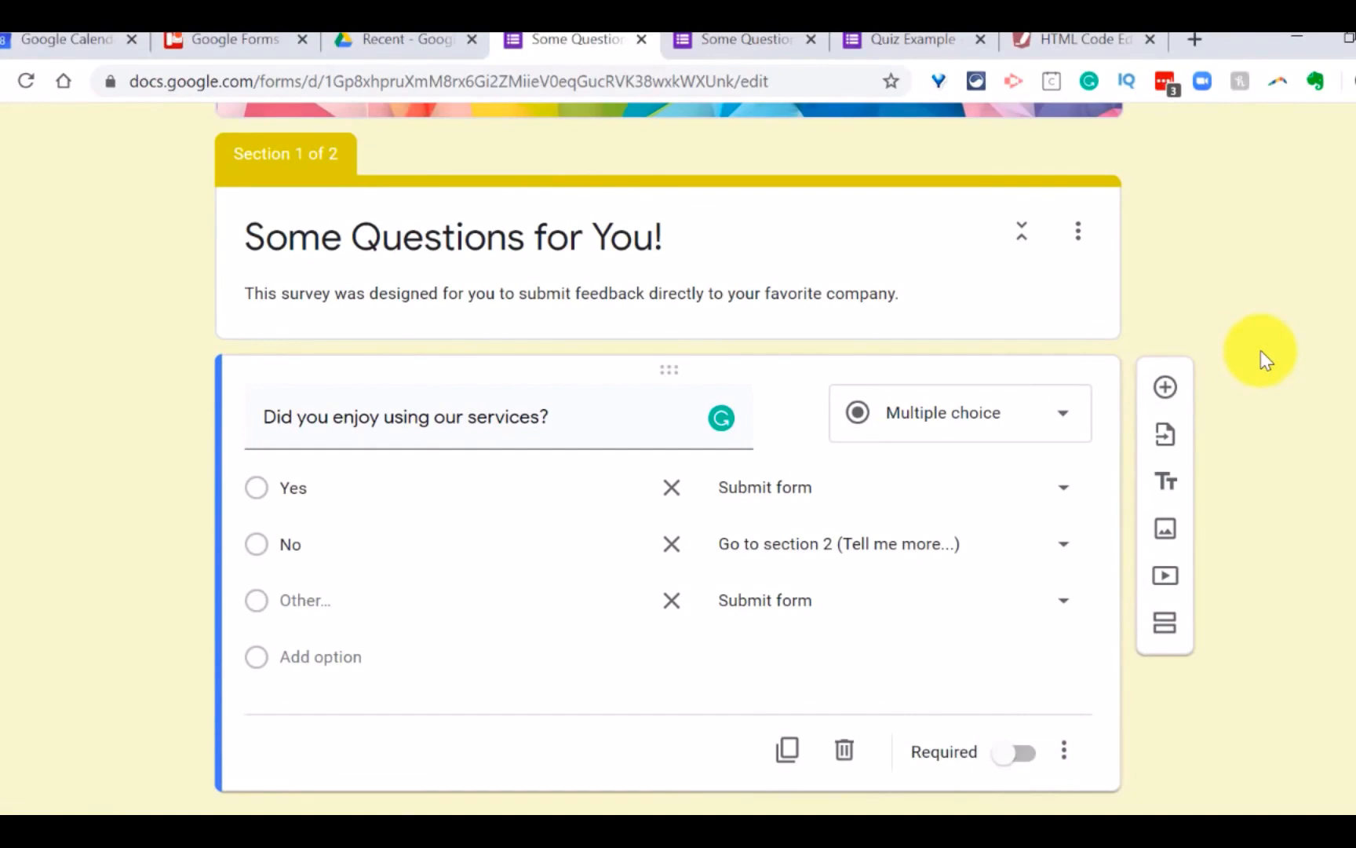
{"action": "scroll", "coordinate": [1280, 406], "scroll_direction": "up", "scroll_amount": 2}
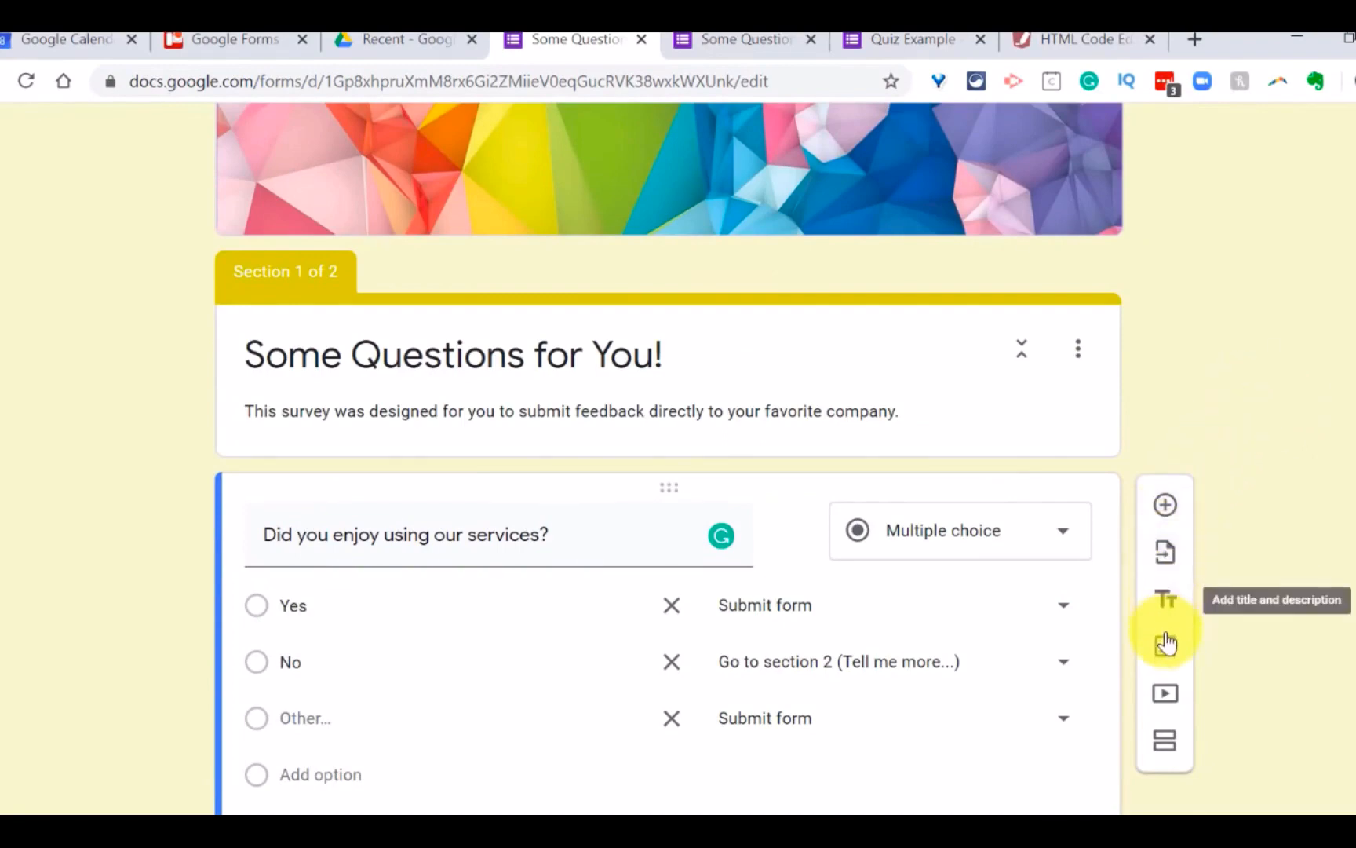
{"action": "left_click", "coordinate": [1166, 696]}
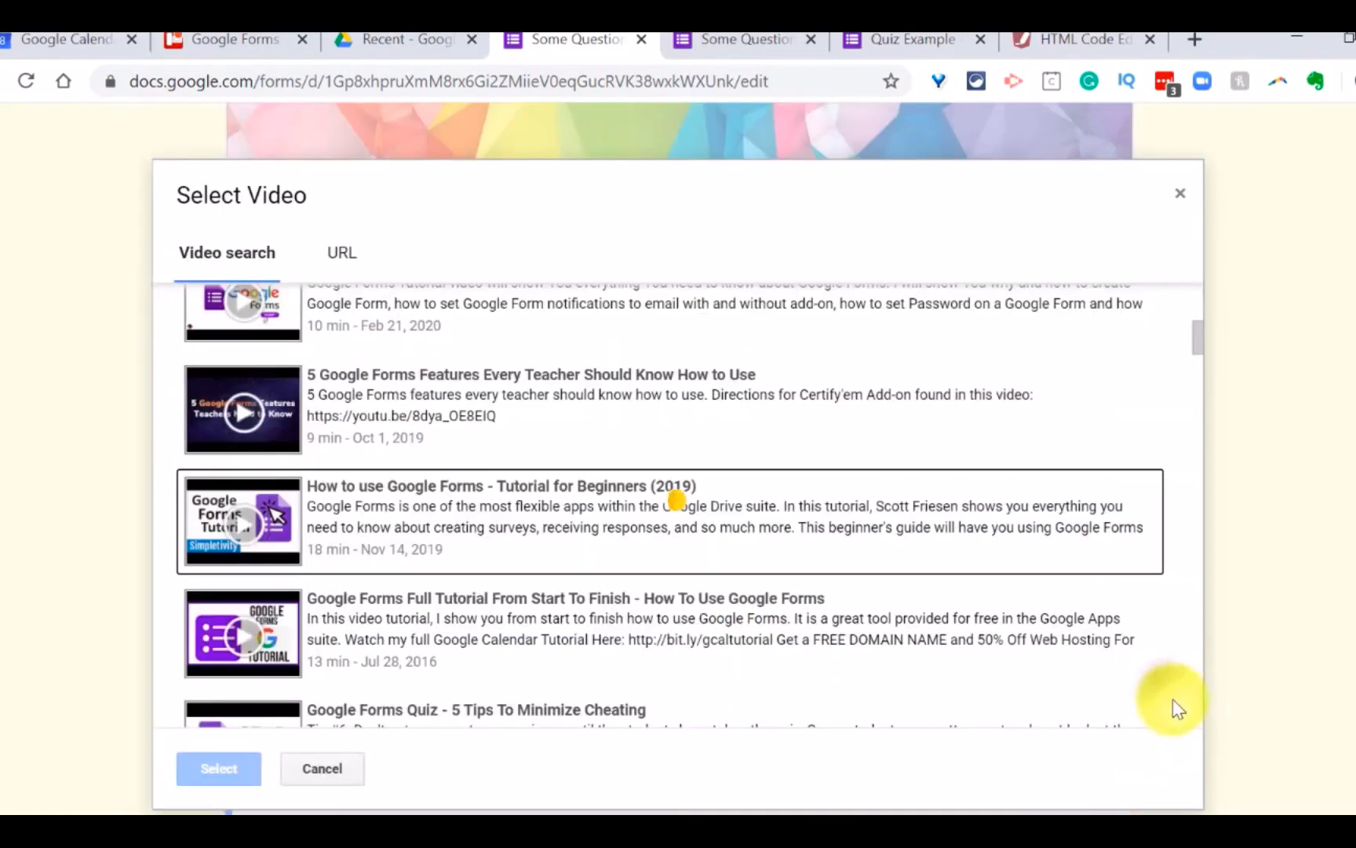
{"action": "scroll", "coordinate": [584, 423], "scroll_direction": "up", "scroll_amount": 5}
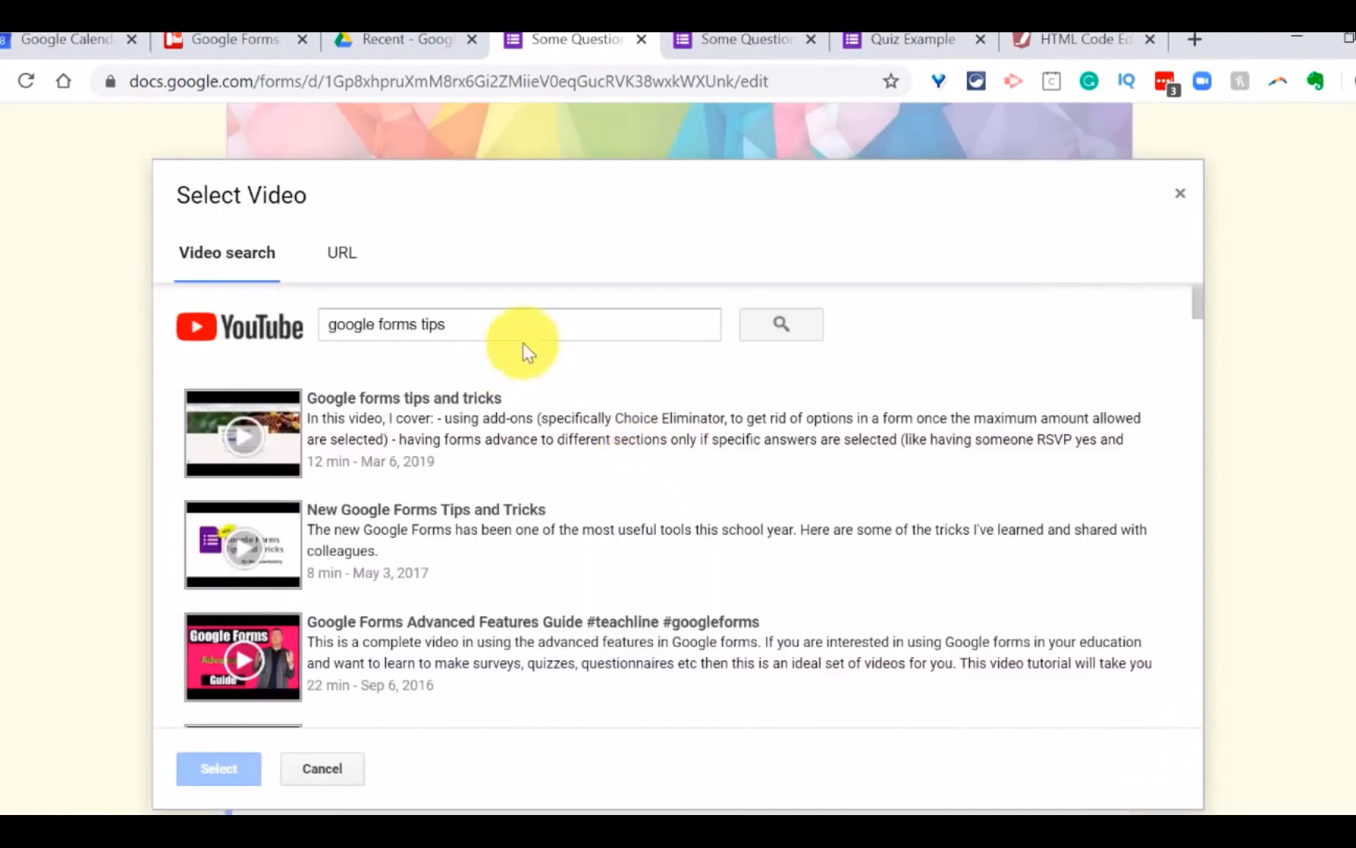
{"action": "left_click", "coordinate": [499, 322]}
{"action": "key", "text": "BackSpace"}
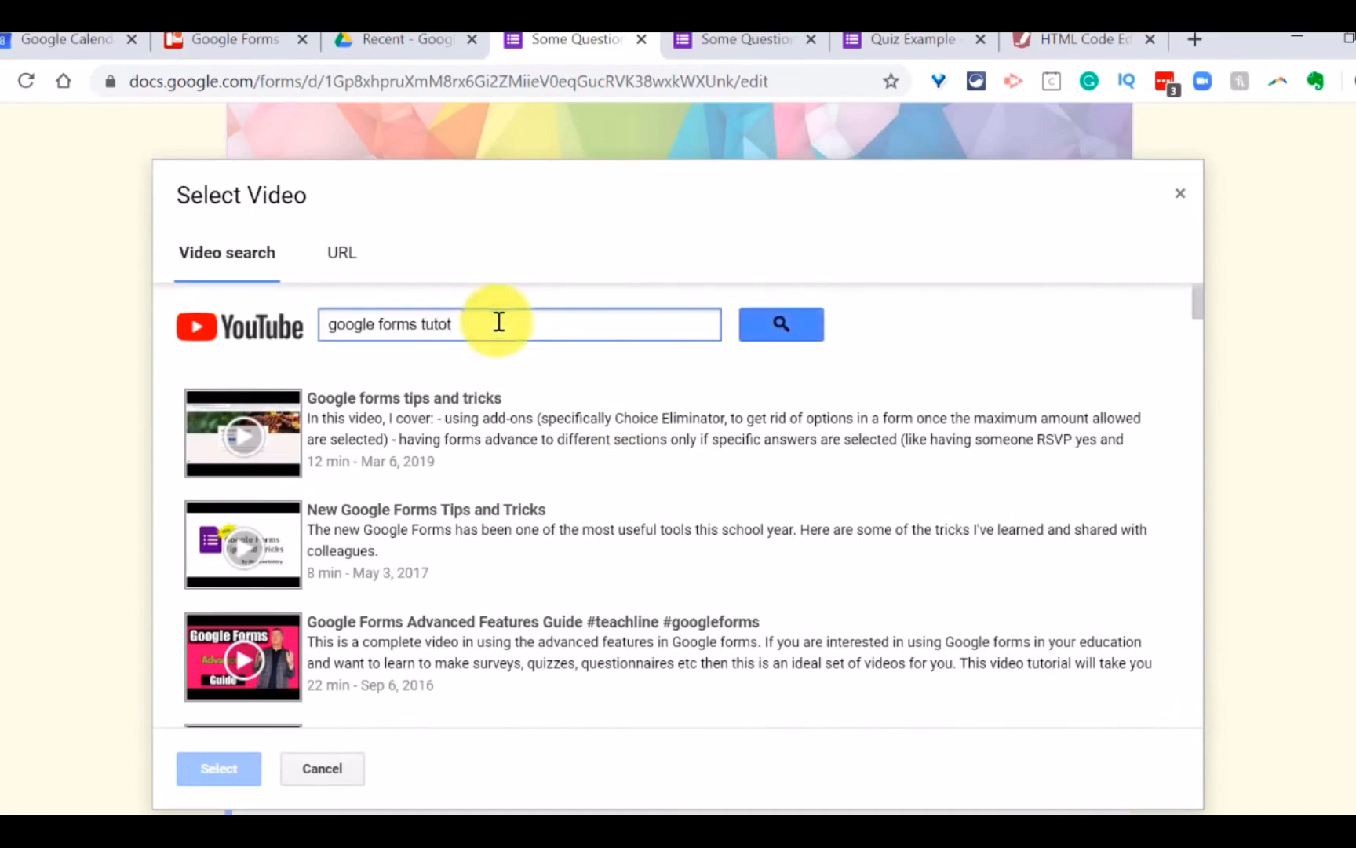
{"action": "key", "text": "Return"}
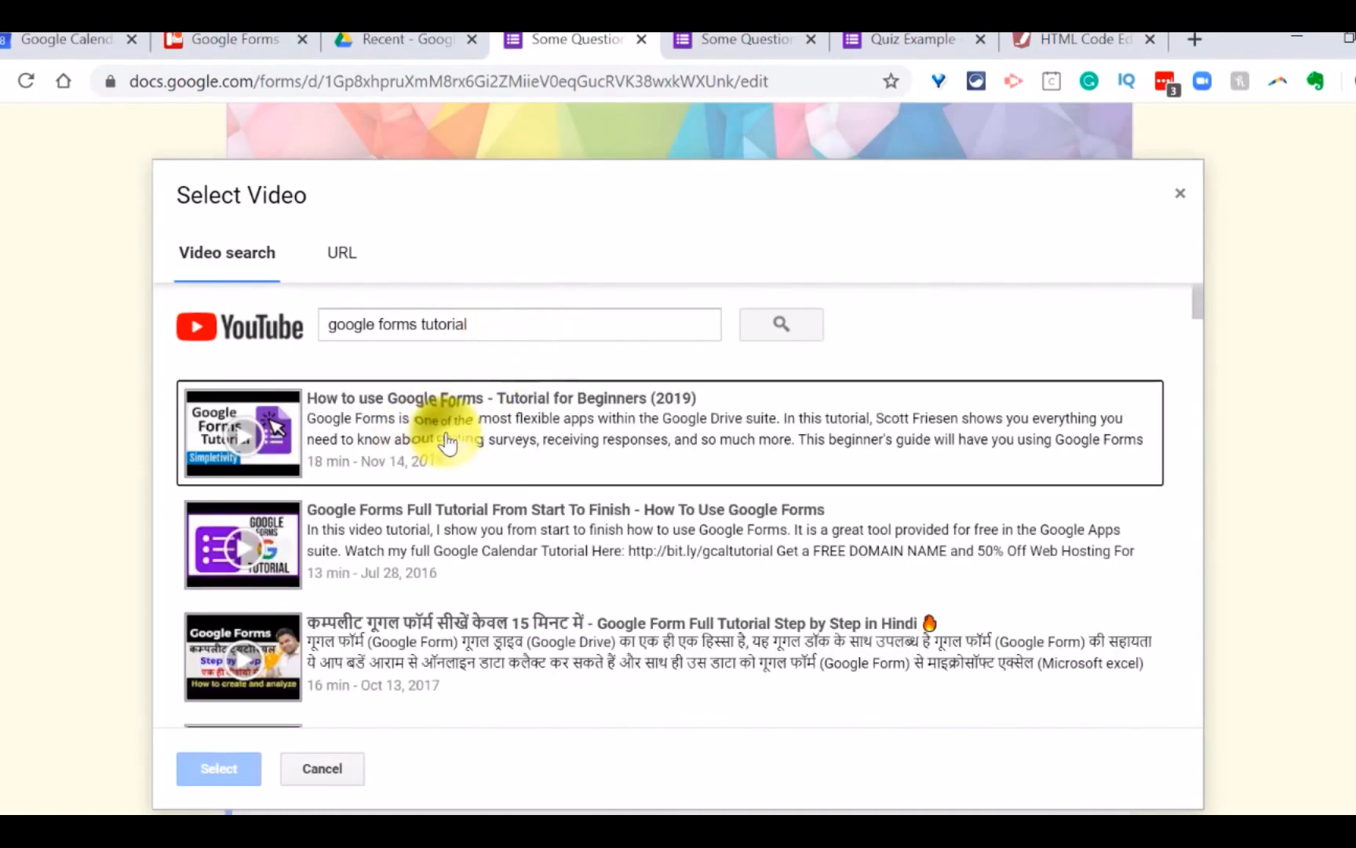
Step: Insert the video "How to use Google Forms - Tutorial for Beginners (2019)" and move it above the services question
{"action": "left_click", "coordinate": [447, 442]}
{"action": "left_click", "coordinate": [220, 773]}
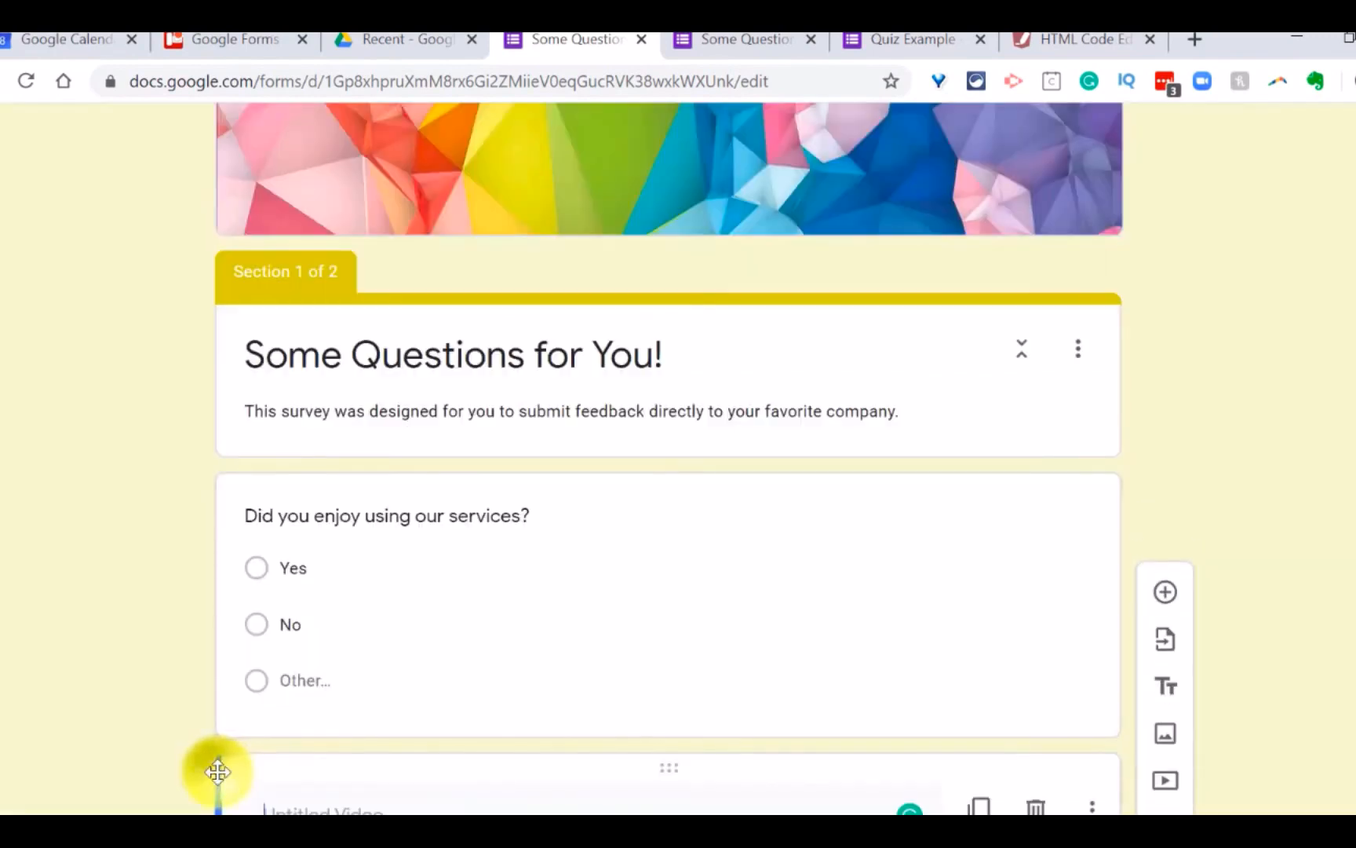
{"action": "scroll", "coordinate": [721, 574], "scroll_direction": "down", "scroll_amount": 4}
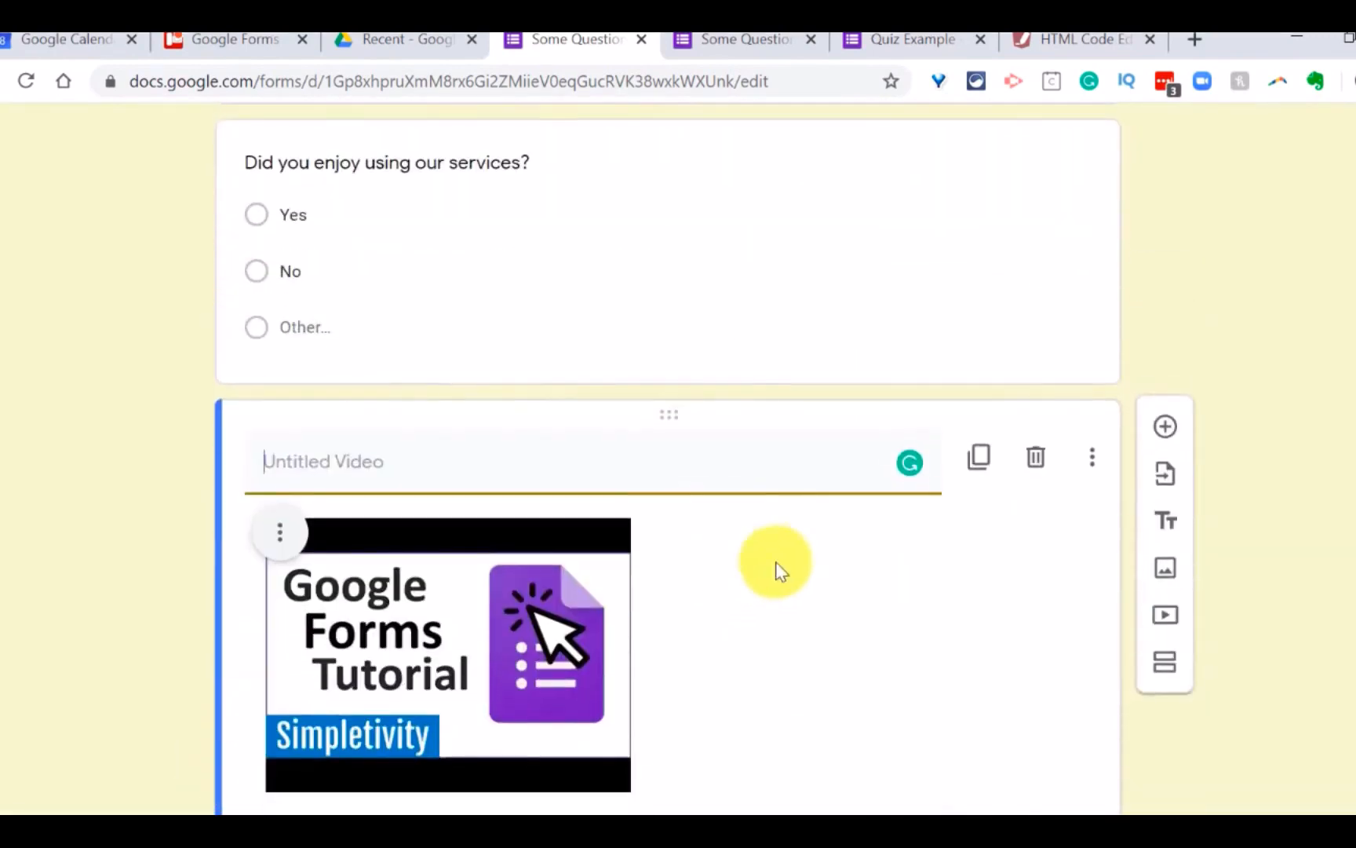
{"action": "scroll", "coordinate": [719, 477], "scroll_direction": "up", "scroll_amount": 1}
{"action": "scroll", "coordinate": [751, 463], "scroll_direction": "up", "scroll_amount": 1}
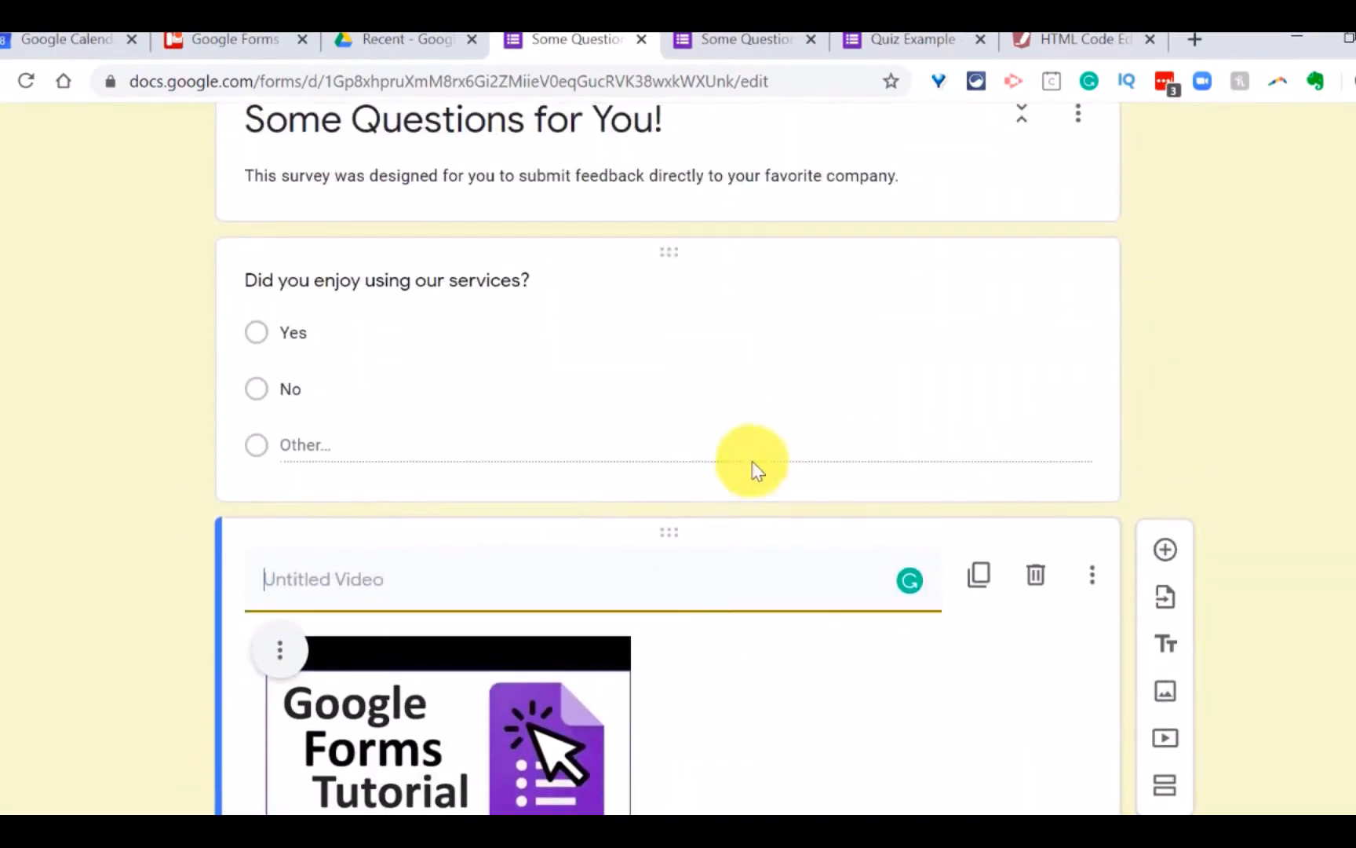
{"action": "left_click_drag", "start_coordinate": [717, 536], "coordinate": [741, 518]}
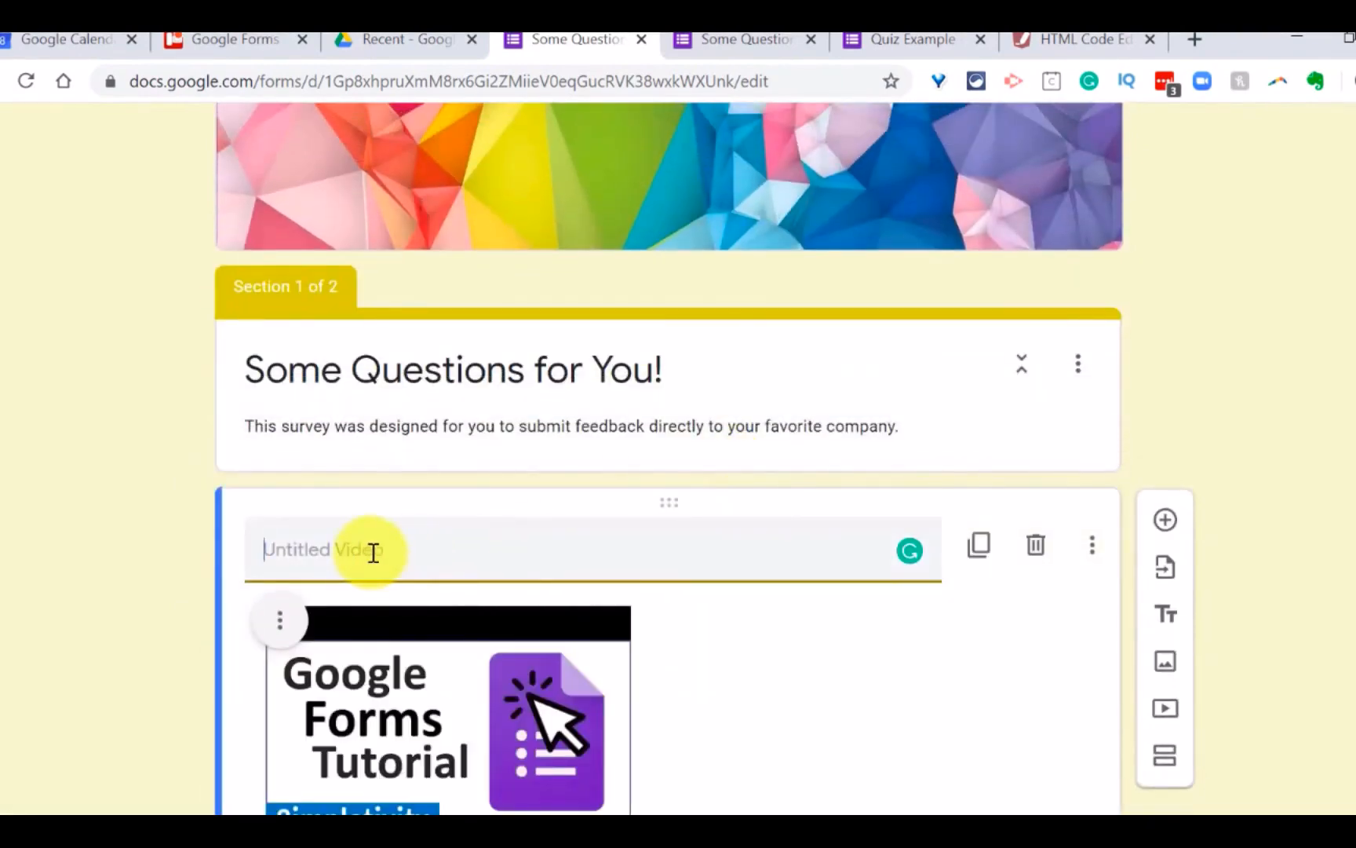
Step: Title the video "Watch this video and then answer the questions."
{"action": "scroll", "coordinate": [373, 552], "scroll_direction": "down", "scroll_amount": 3}
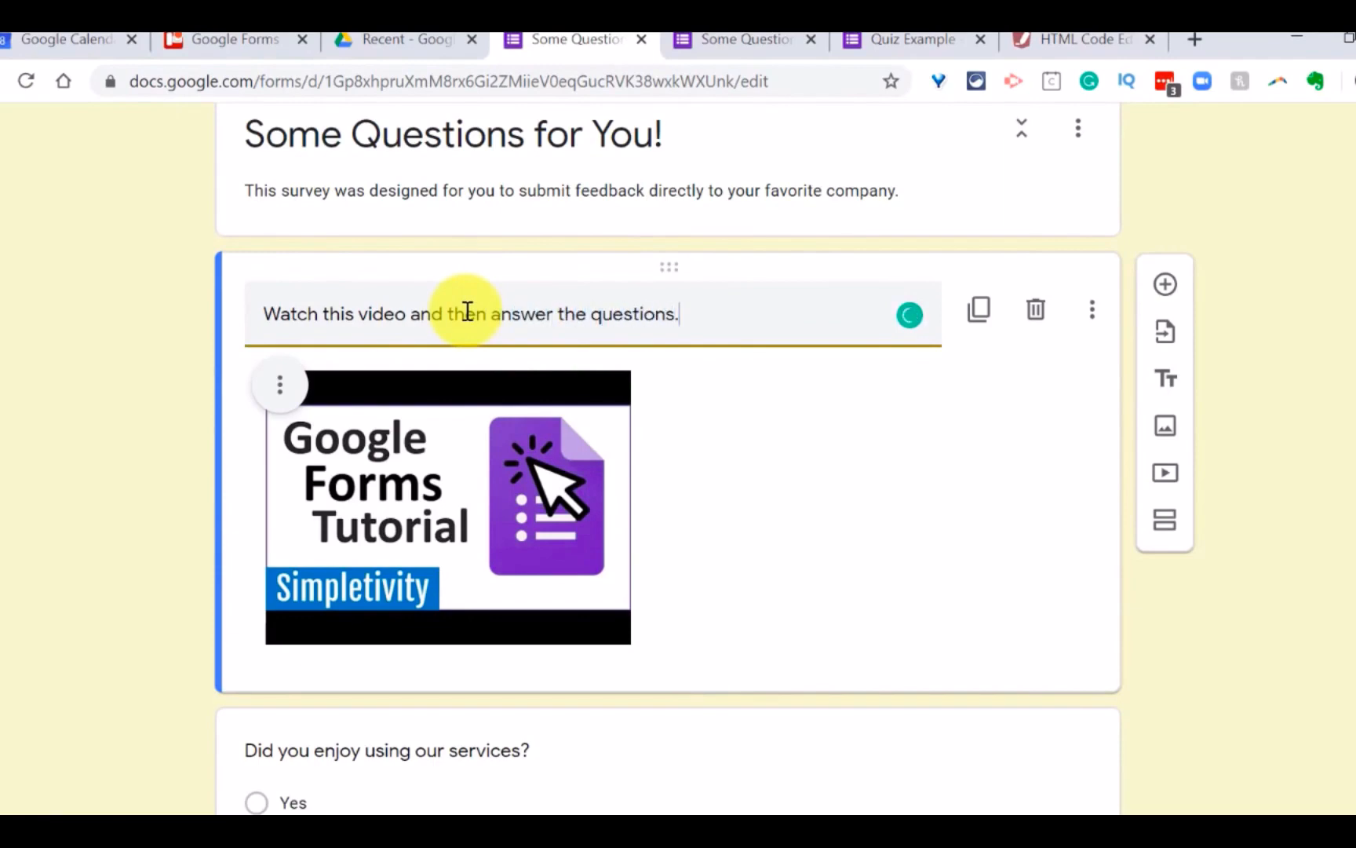
{"action": "left_click", "coordinate": [1278, 427]}
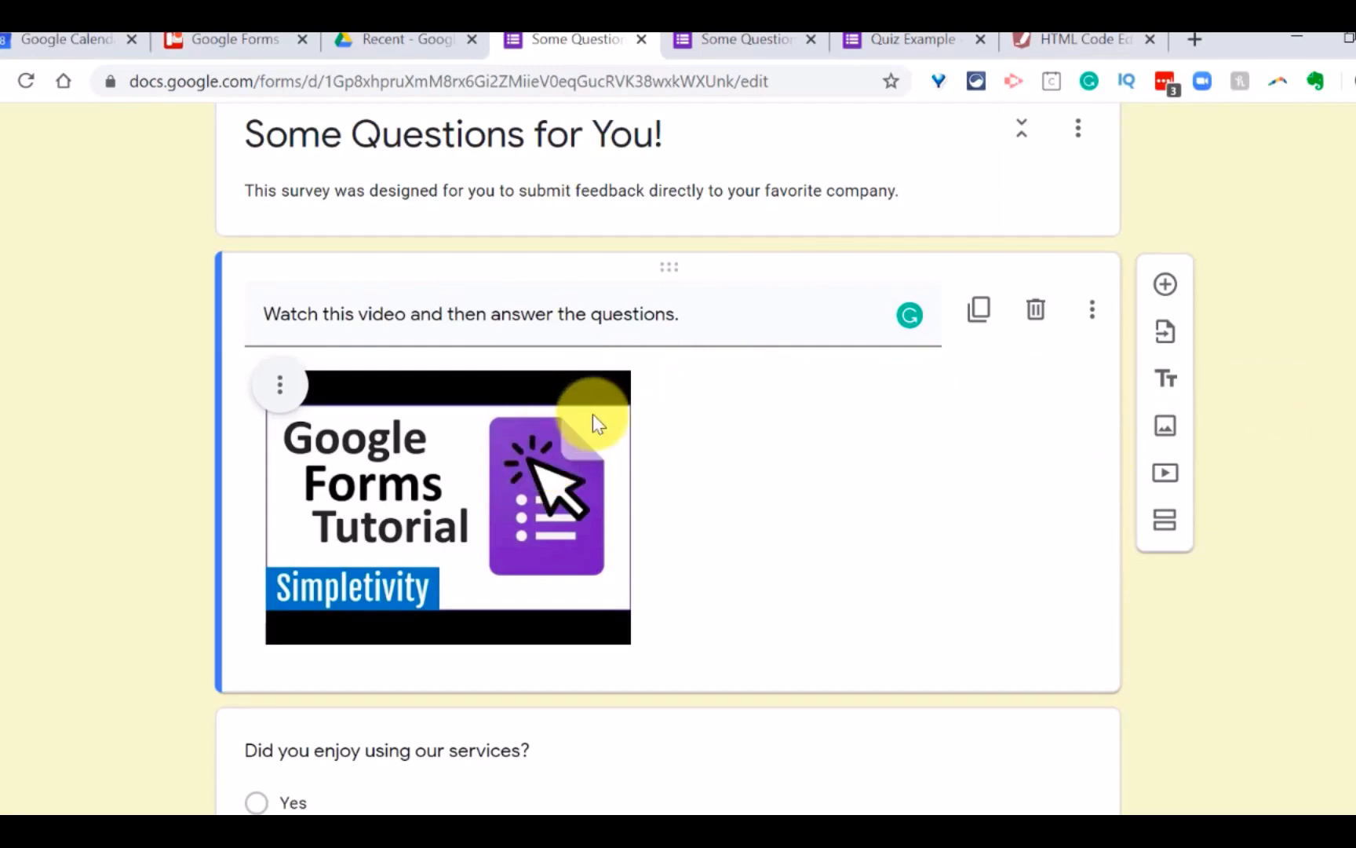
Step: Preview the survey with its embedded video, briefly play and pause the video, and check the question below it
{"action": "scroll", "coordinate": [549, 549], "scroll_direction": "down", "scroll_amount": 4}
{"action": "scroll", "coordinate": [636, 469], "scroll_direction": "up", "scroll_amount": 8}
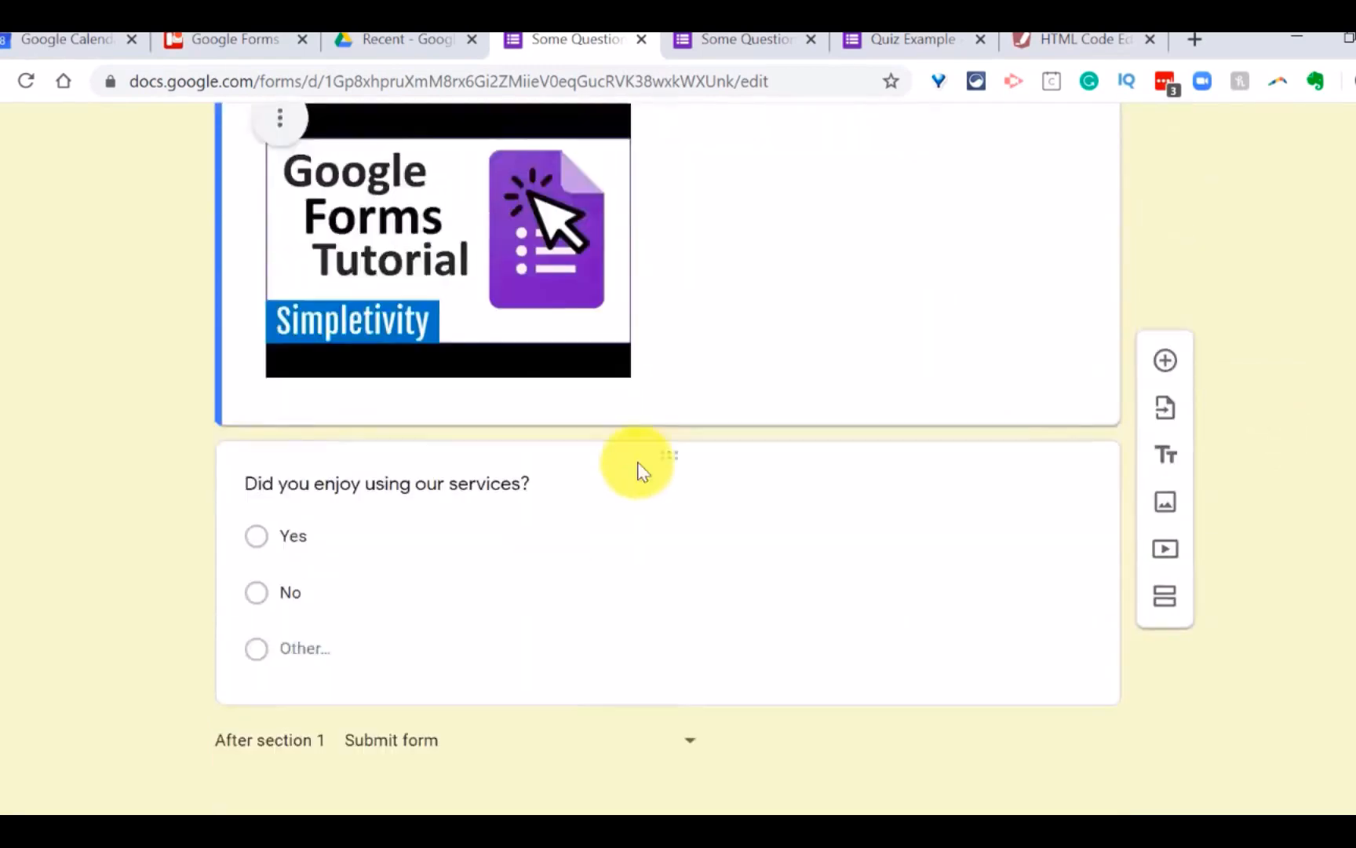
{"action": "scroll", "coordinate": [640, 463], "scroll_direction": "up", "scroll_amount": 3}
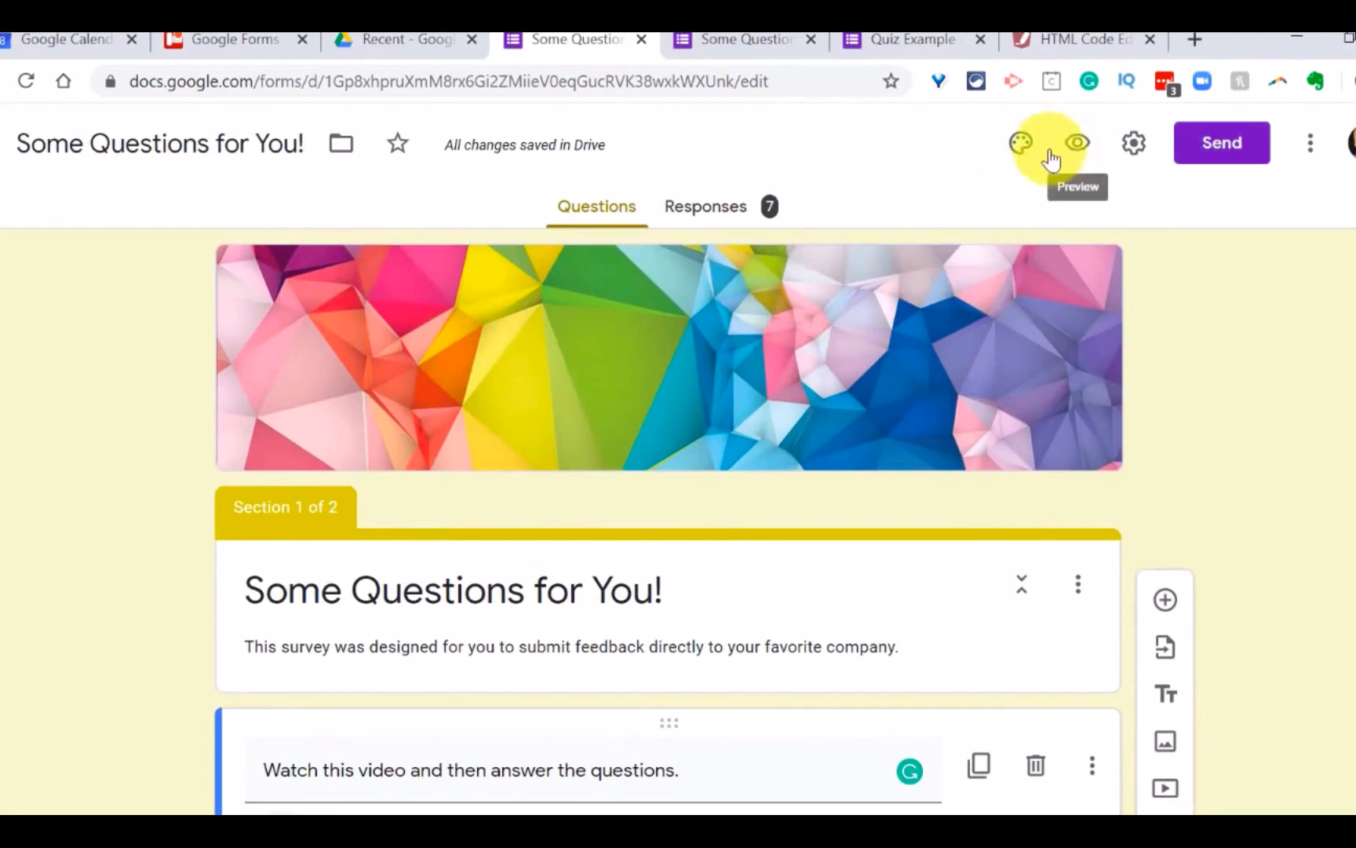
{"action": "left_click", "coordinate": [1089, 147]}
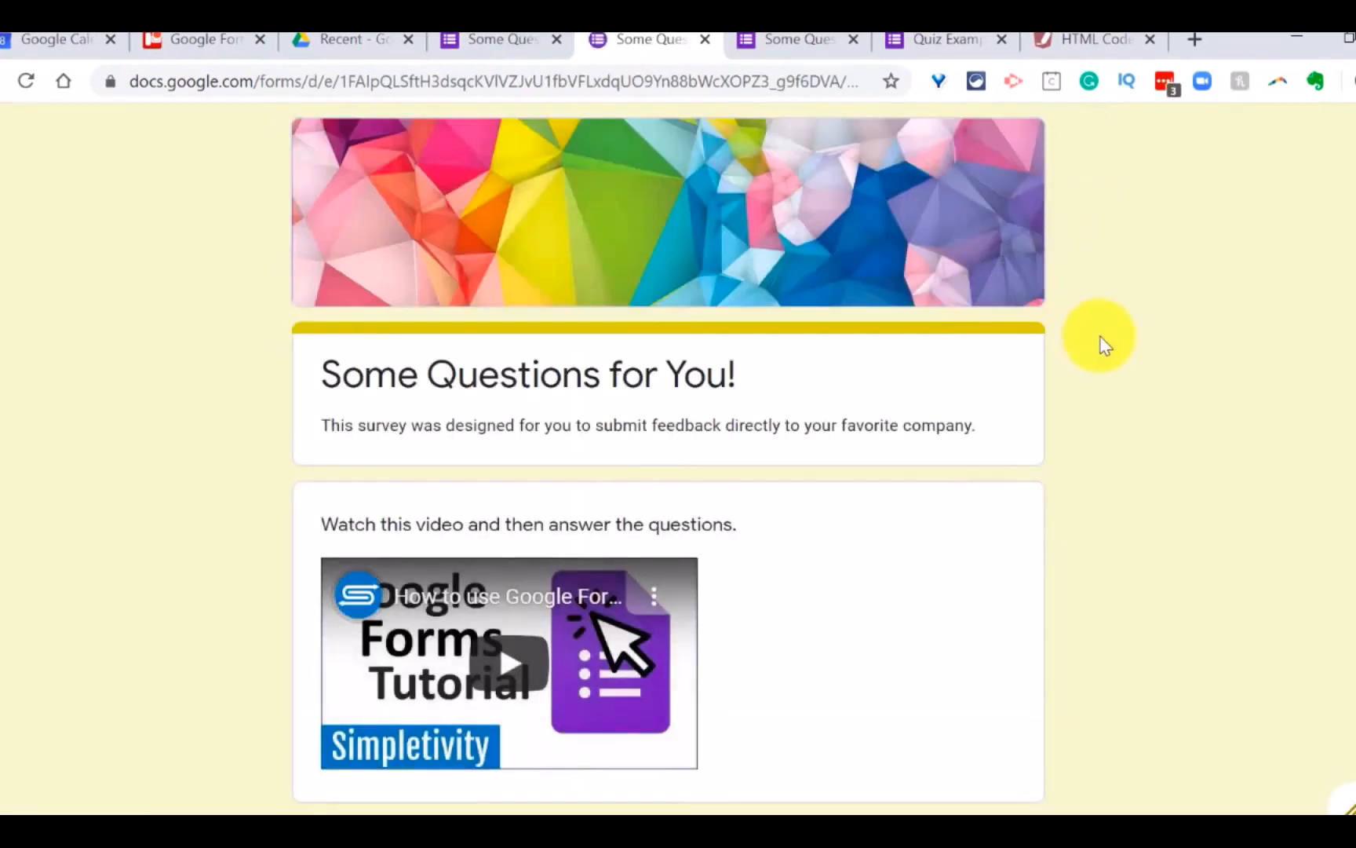
{"action": "scroll", "coordinate": [863, 393], "scroll_direction": "down", "scroll_amount": 3}
{"action": "left_click", "coordinate": [509, 428]}
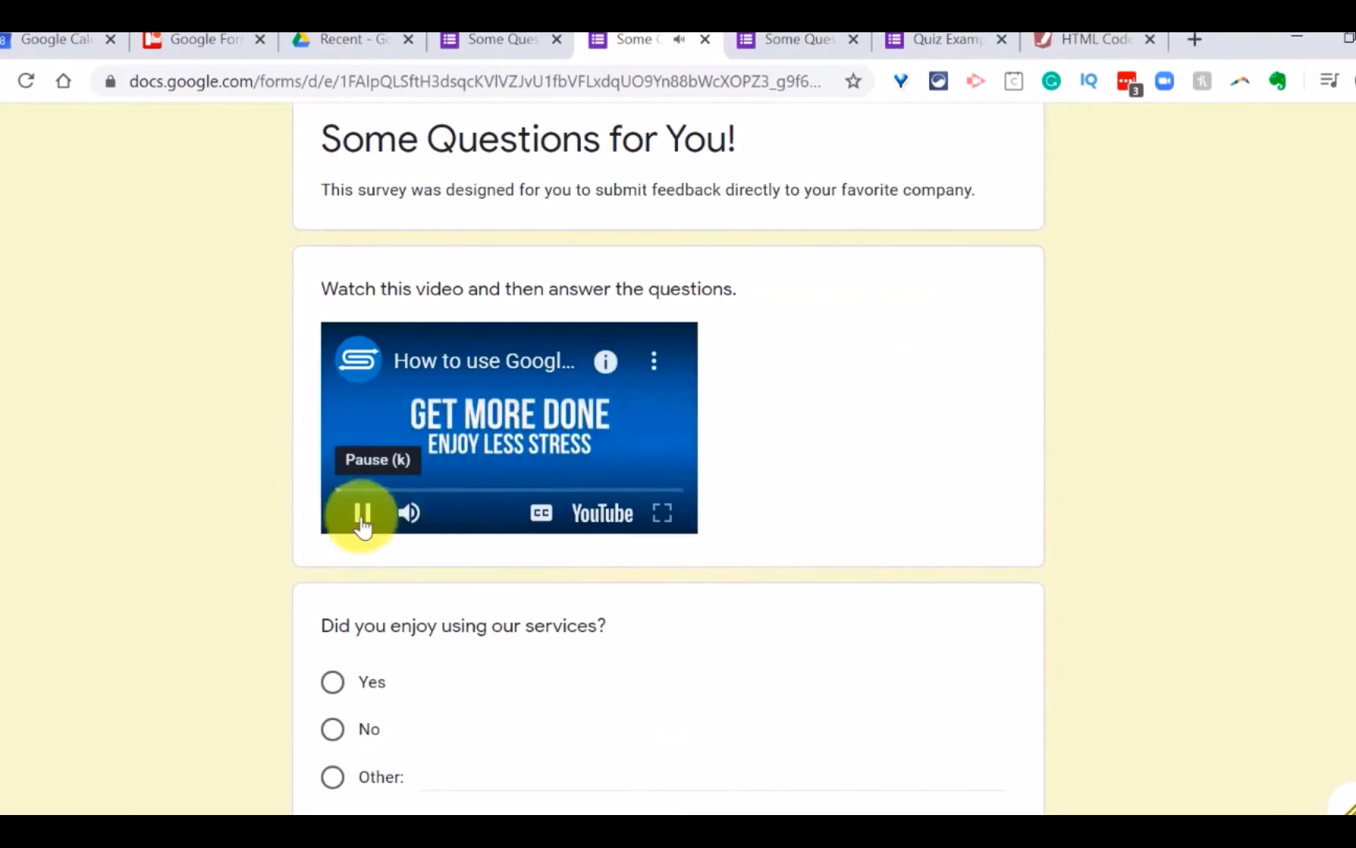
{"action": "left_click", "coordinate": [363, 516]}
{"action": "scroll", "coordinate": [608, 393], "scroll_direction": "down", "scroll_amount": 3}
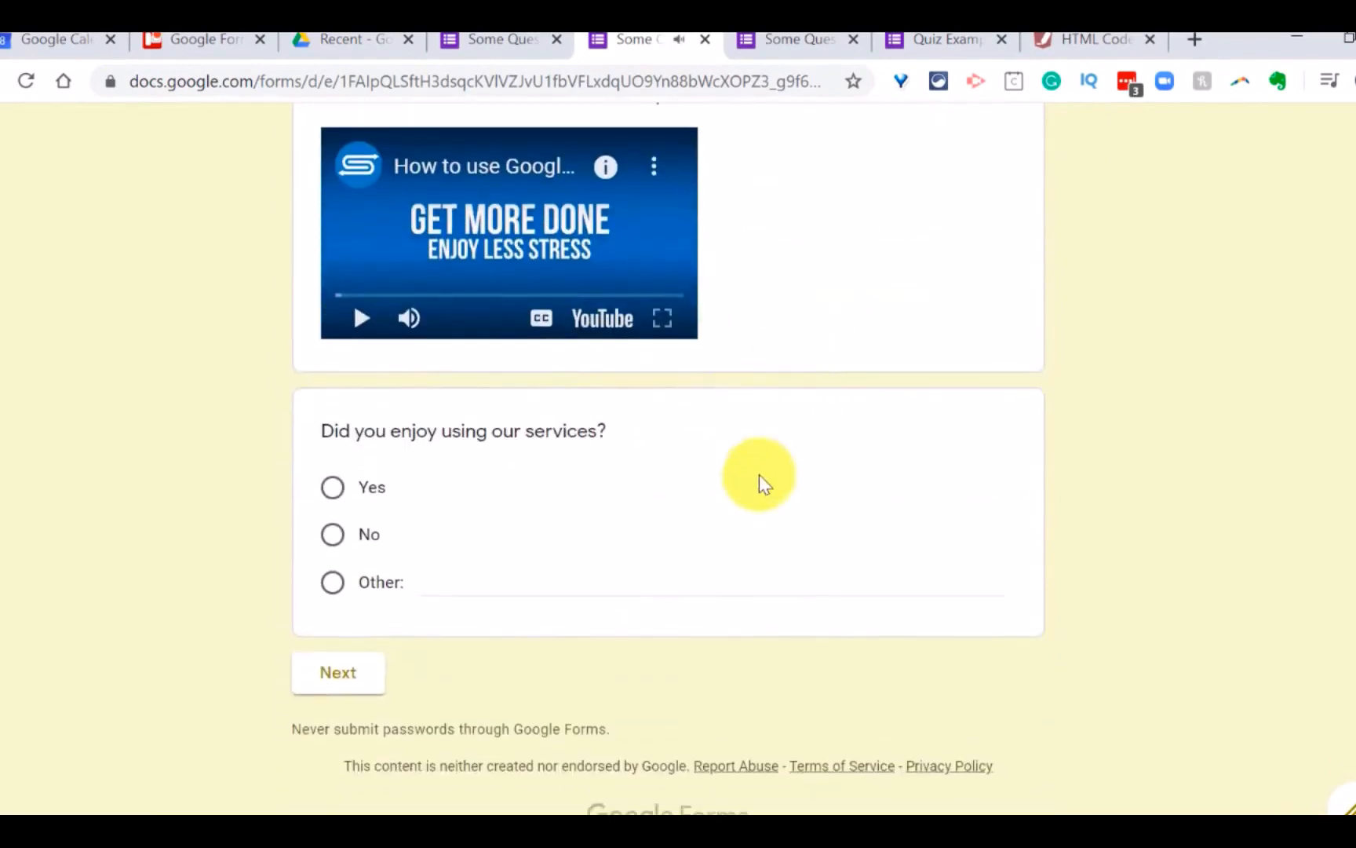
{"action": "scroll", "coordinate": [657, 566], "scroll_direction": "up", "scroll_amount": 5}
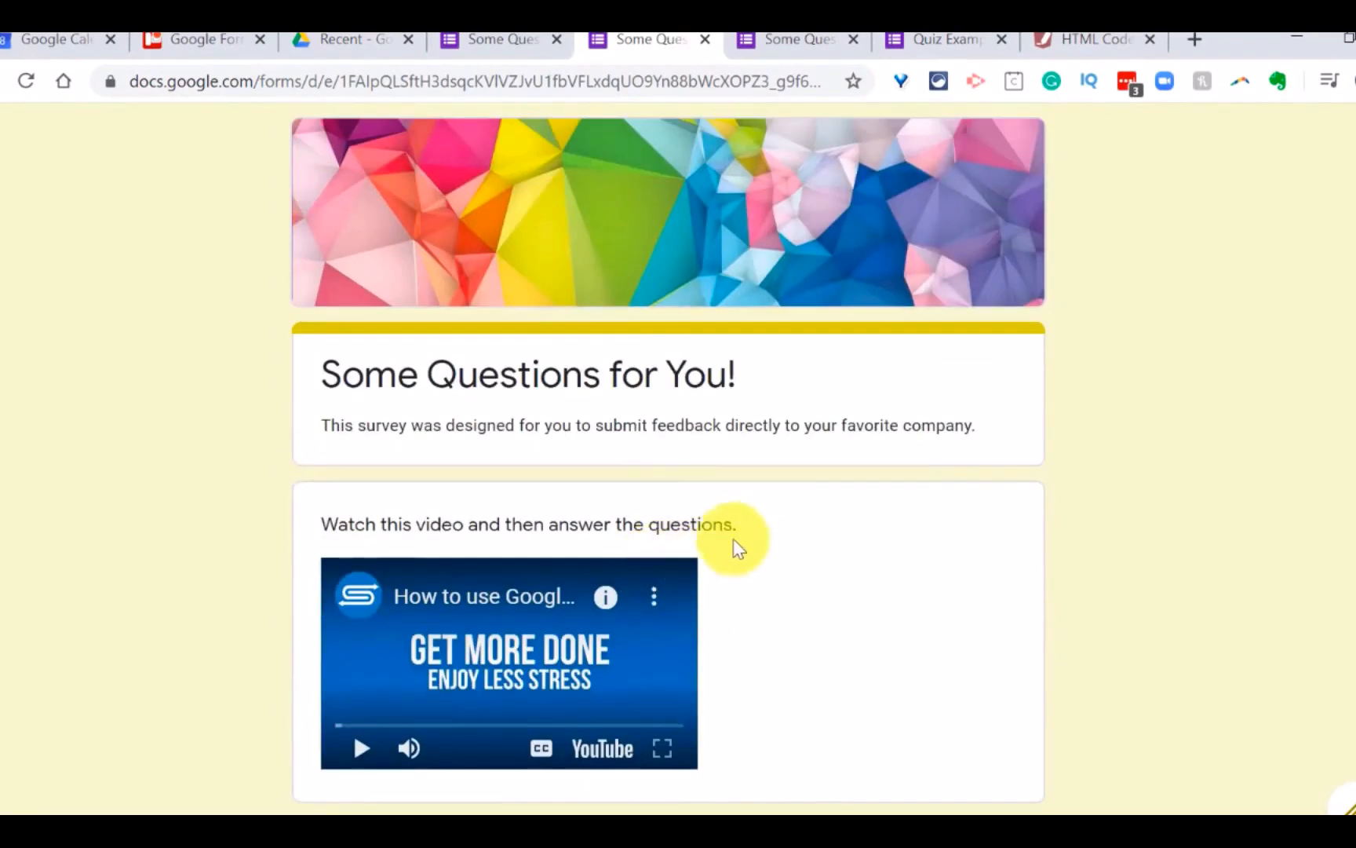